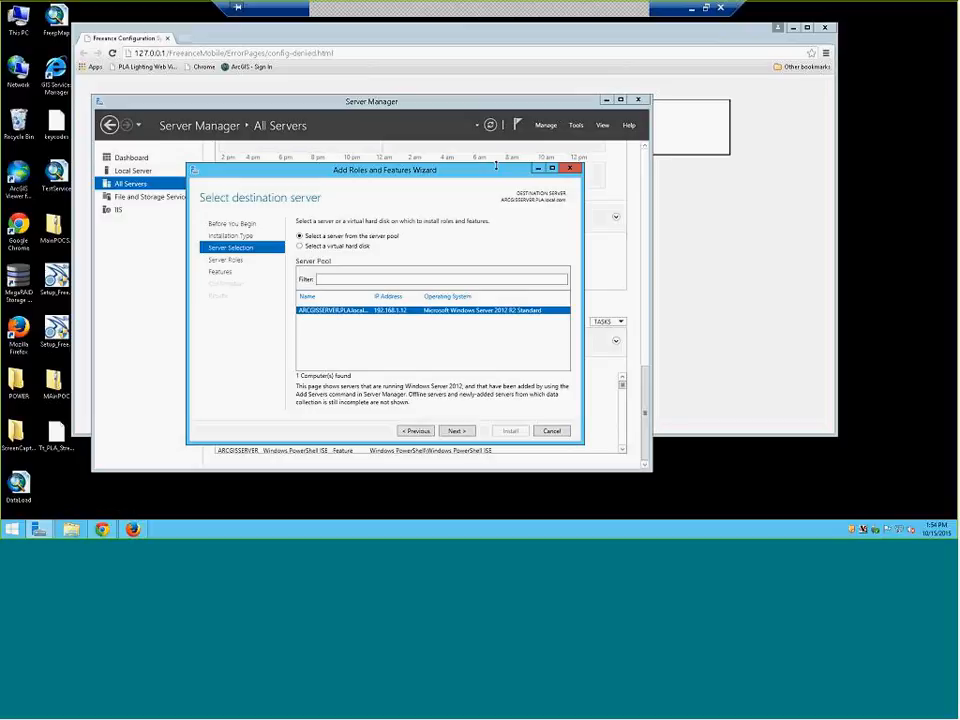
# Close the leftover Add Roles and Features Wizard
pyautogui.click(569, 168)
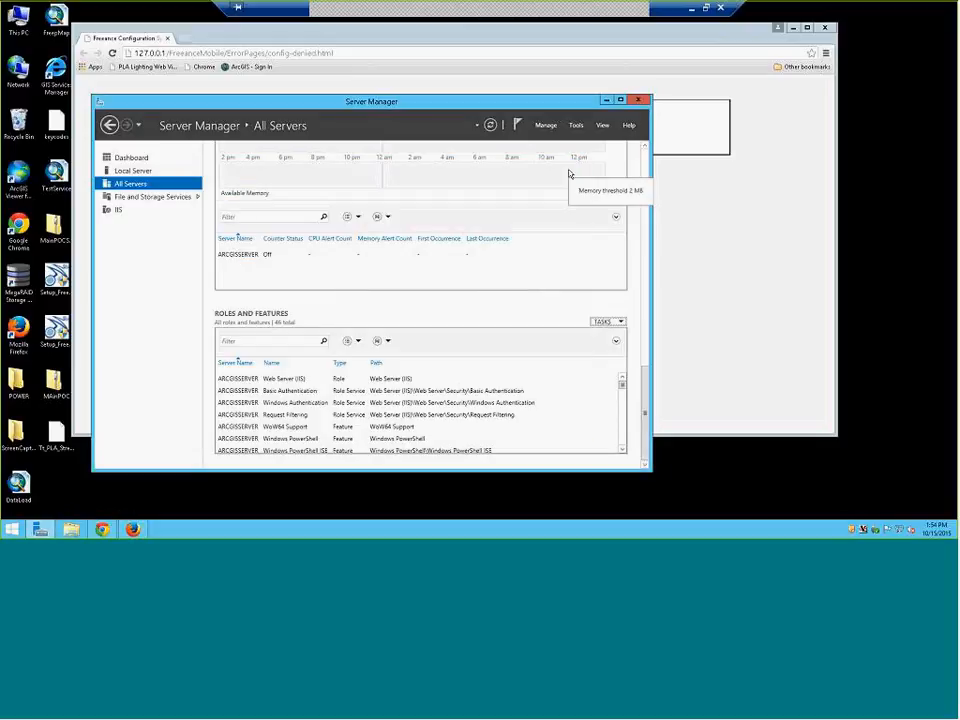
pyautogui.scroll(3, 586, 180)
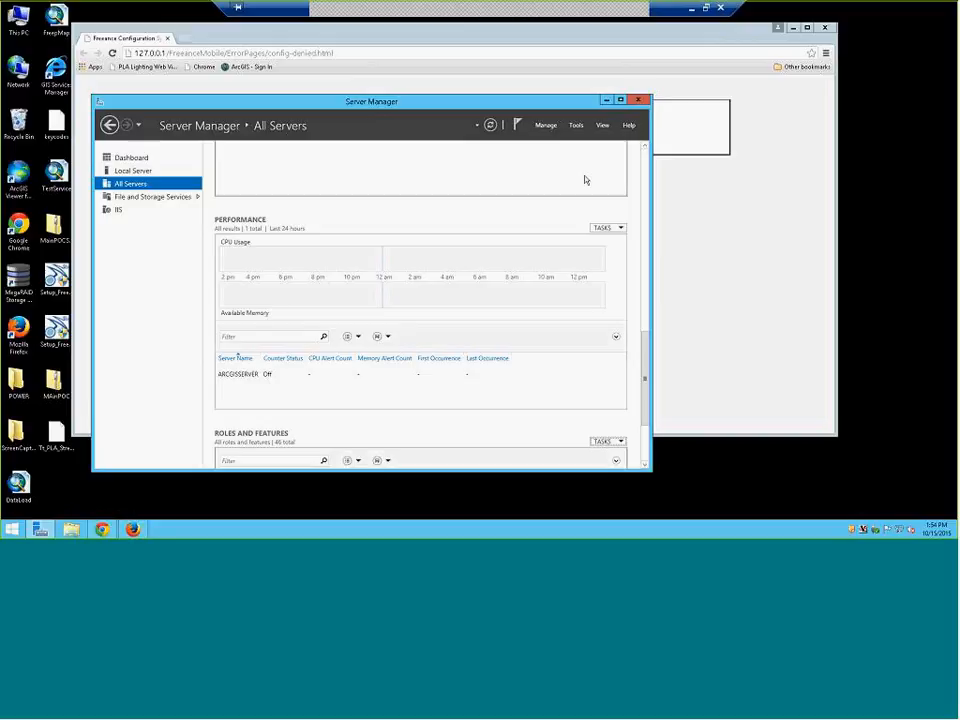
pyautogui.moveTo(645, 370); pyautogui.dragTo(645, 190)
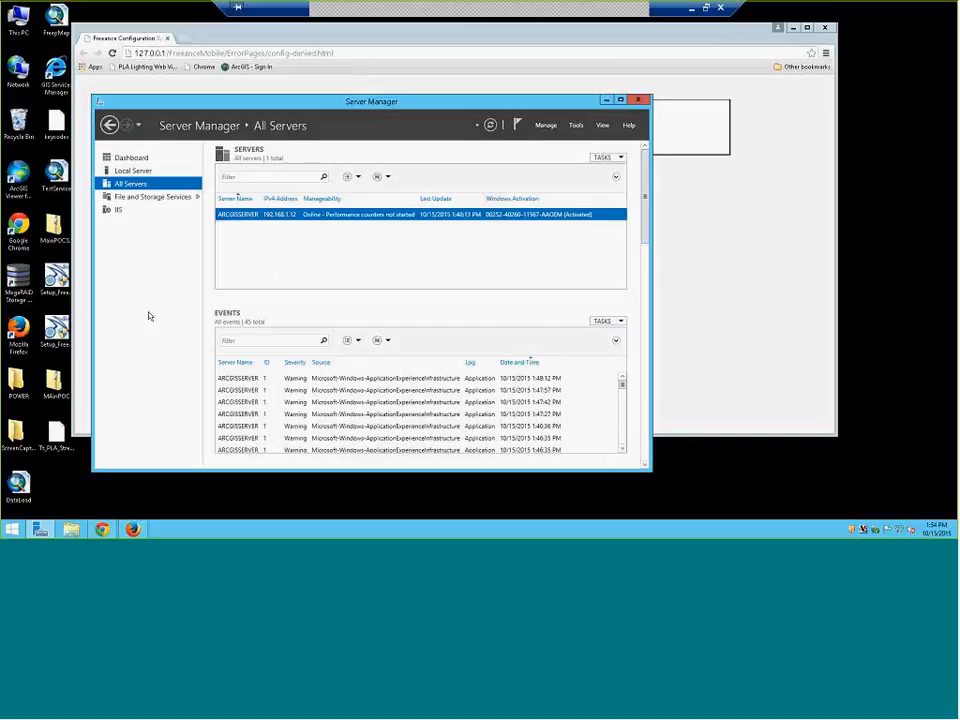
# Show the Local Server overview, scrolled down to its Roles and Features list
pyautogui.click(140, 173)
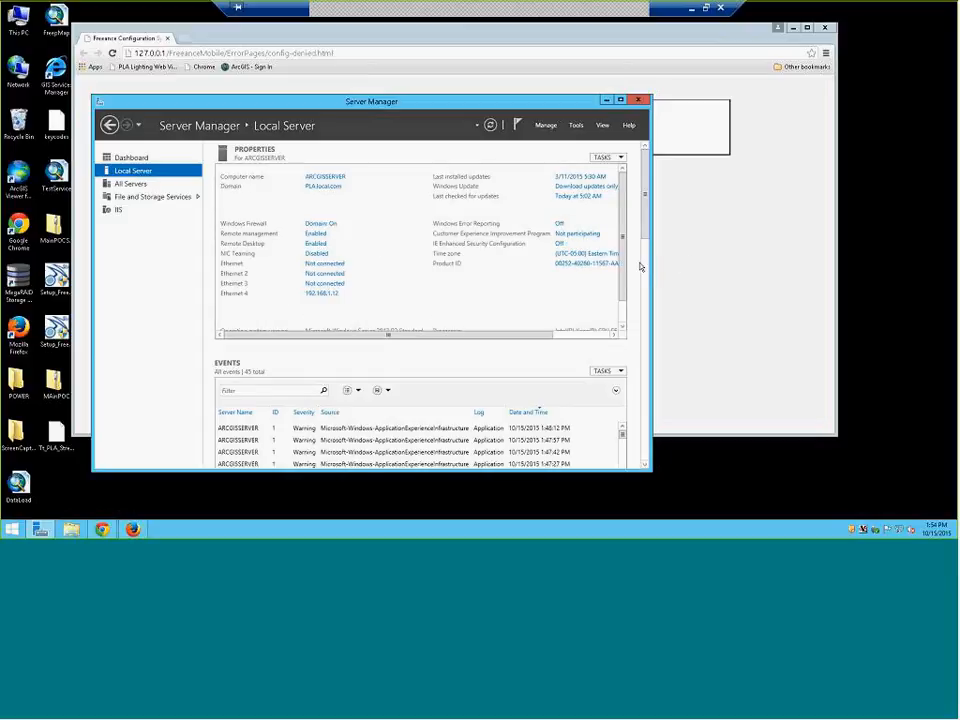
pyautogui.scroll(-3, 641, 266)
pyautogui.scroll(-3, 641, 266)
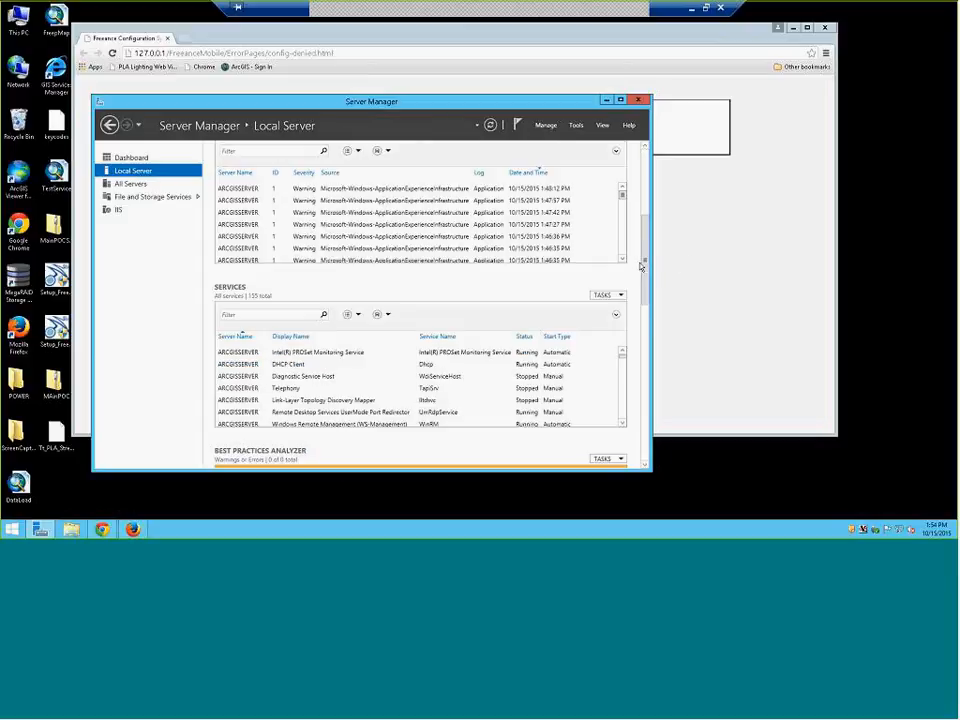
pyautogui.scroll(-5, 641, 266)
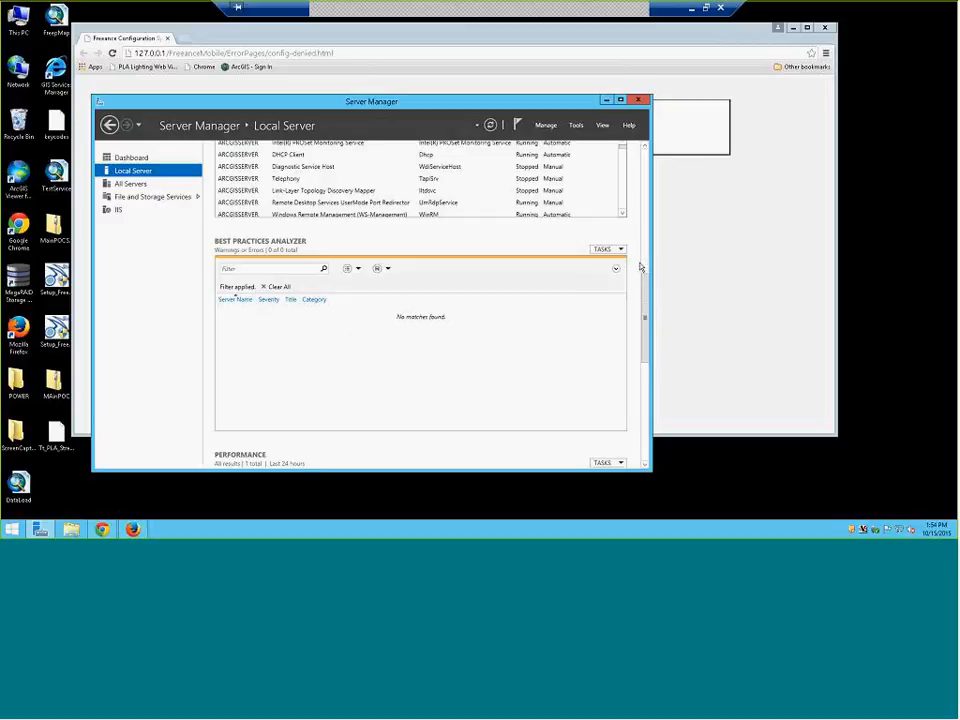
pyautogui.scroll(-3, 641, 266)
pyautogui.scroll(-1, 641, 266)
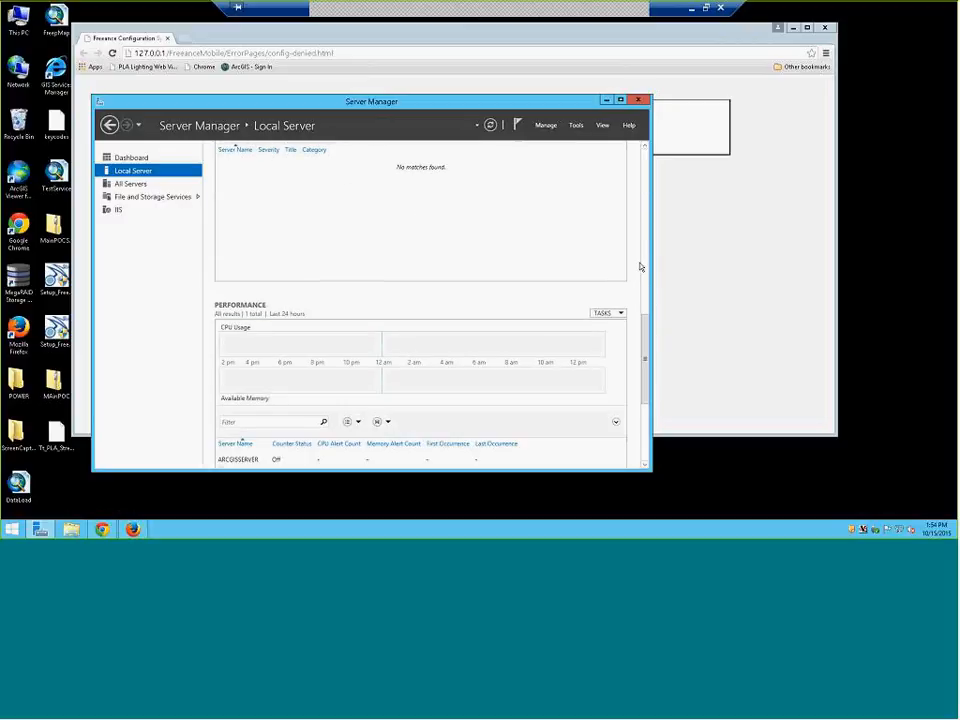
pyautogui.scroll(-5, 641, 266)
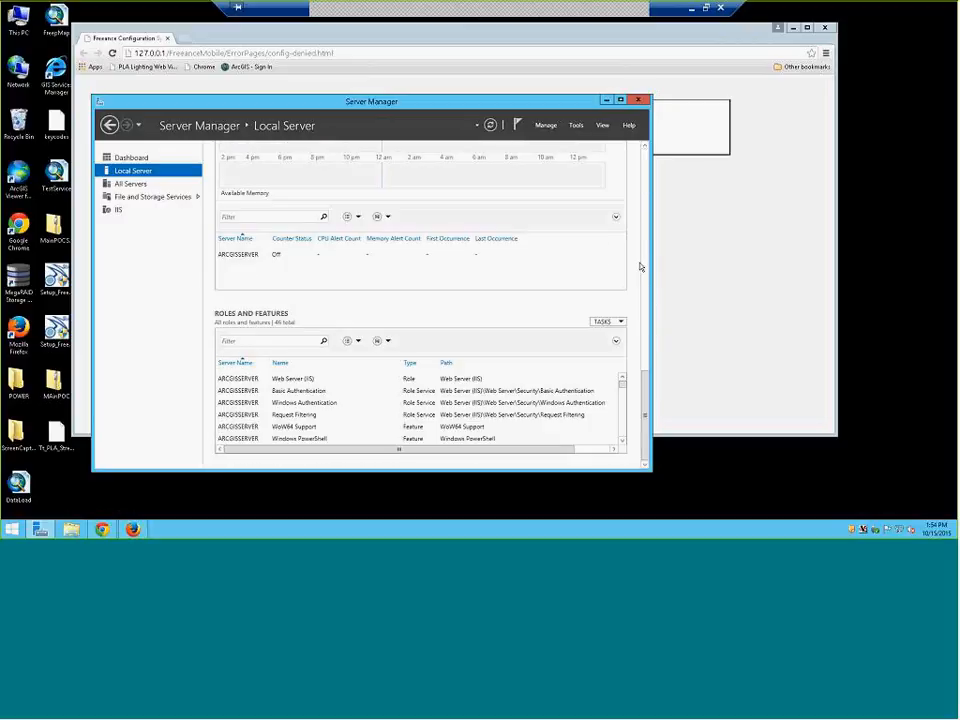
# Start the Add Roles and Features Wizard as a role-based installation on this server
pyautogui.click(602, 322)
pyautogui.click(562, 333)
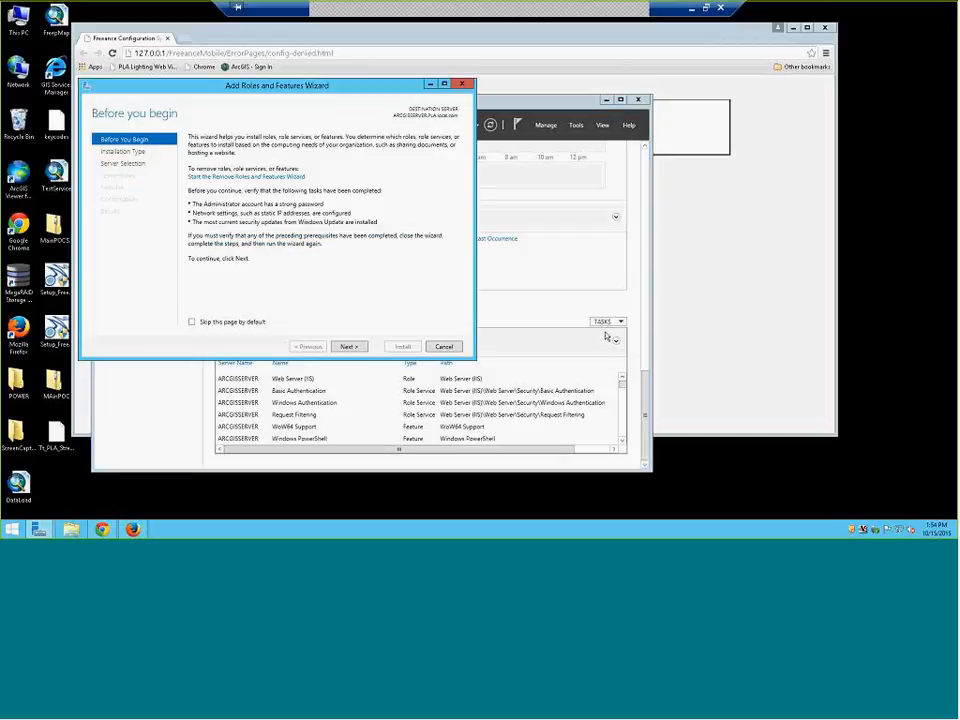
pyautogui.click(360, 347)
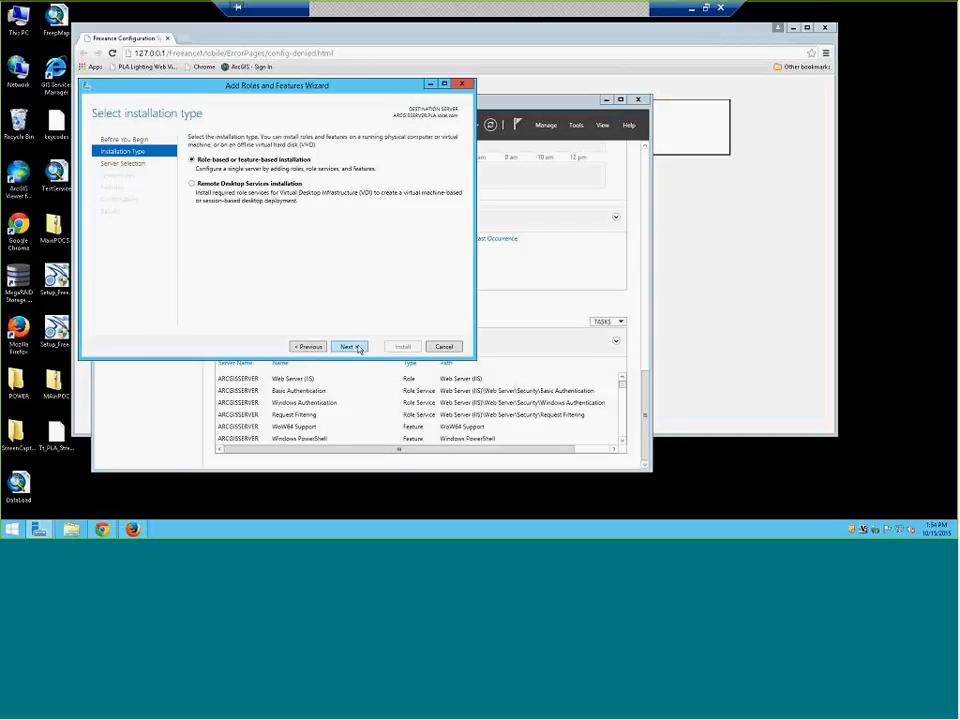
pyautogui.click(359, 347)
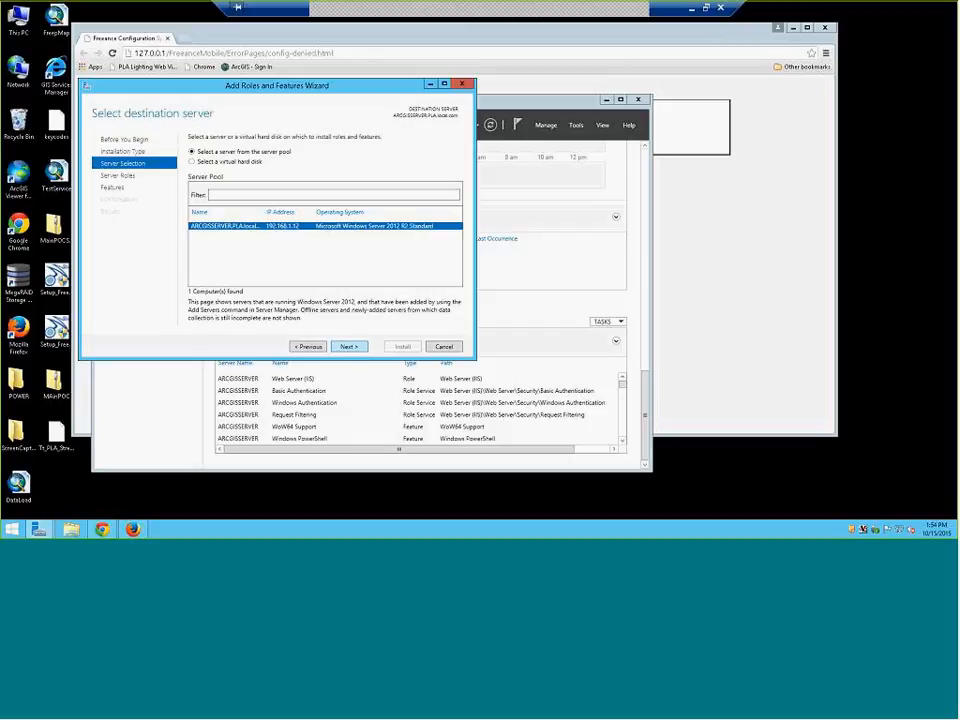
pyautogui.click(359, 347)
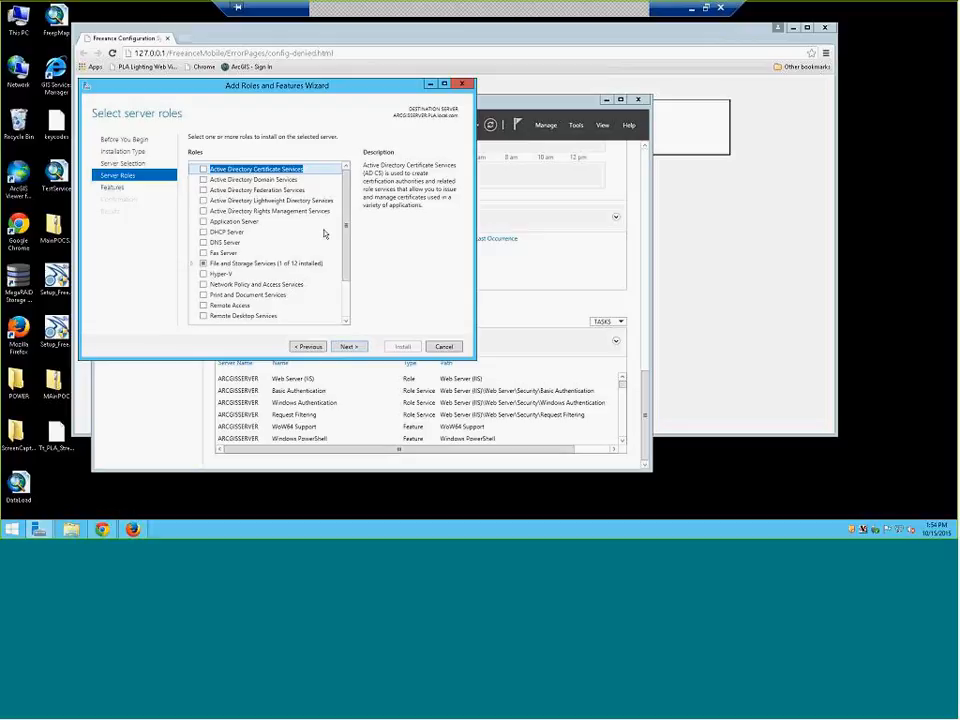
pyautogui.scroll(-2, 324, 234)
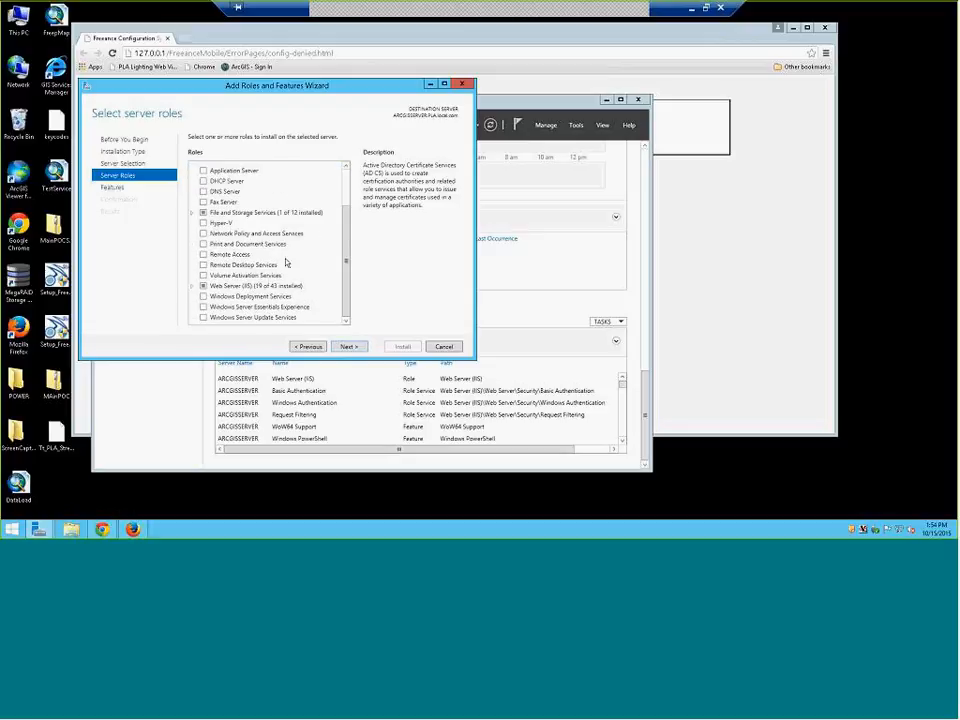
# Check CGI under Web Server (IIS) > Web Server > Application Development and continue to Features
pyautogui.click(192, 287)
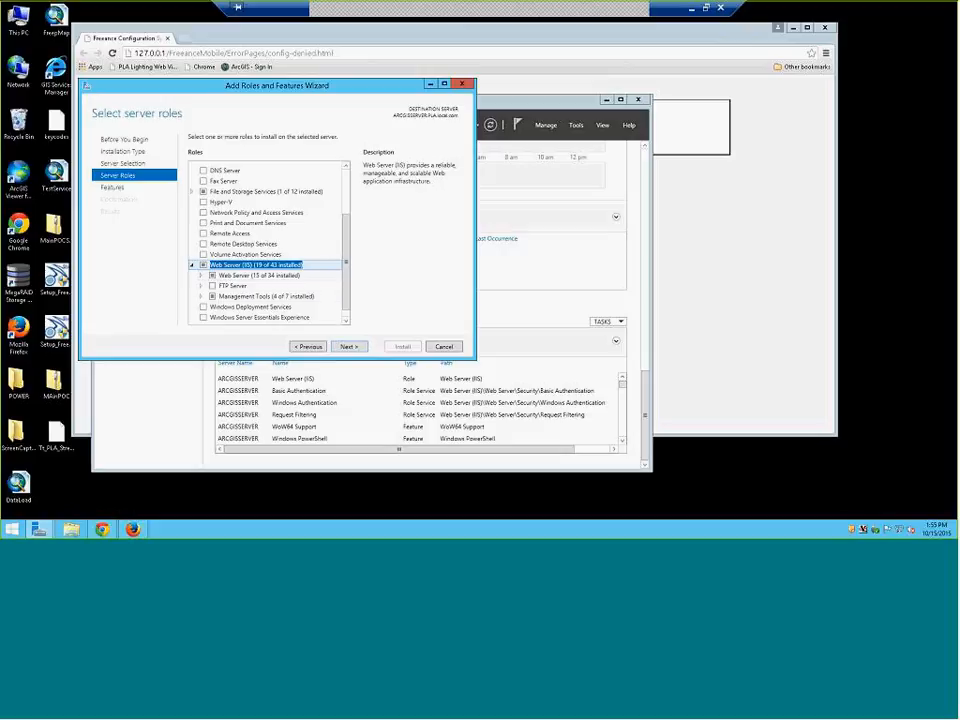
pyautogui.click(201, 298)
pyautogui.click(201, 298)
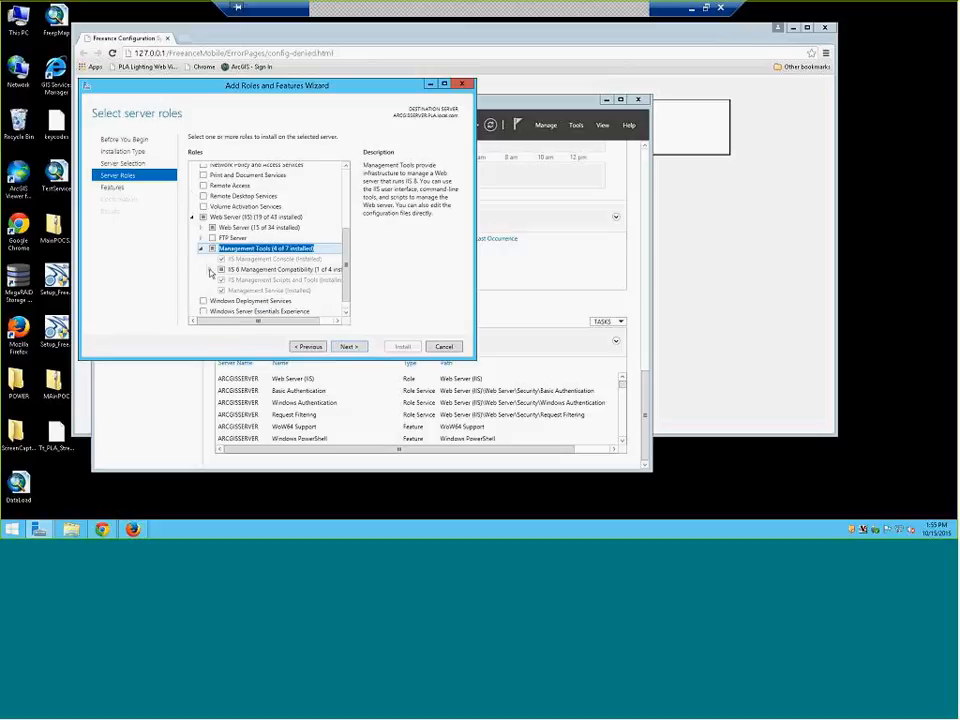
pyautogui.click(205, 250)
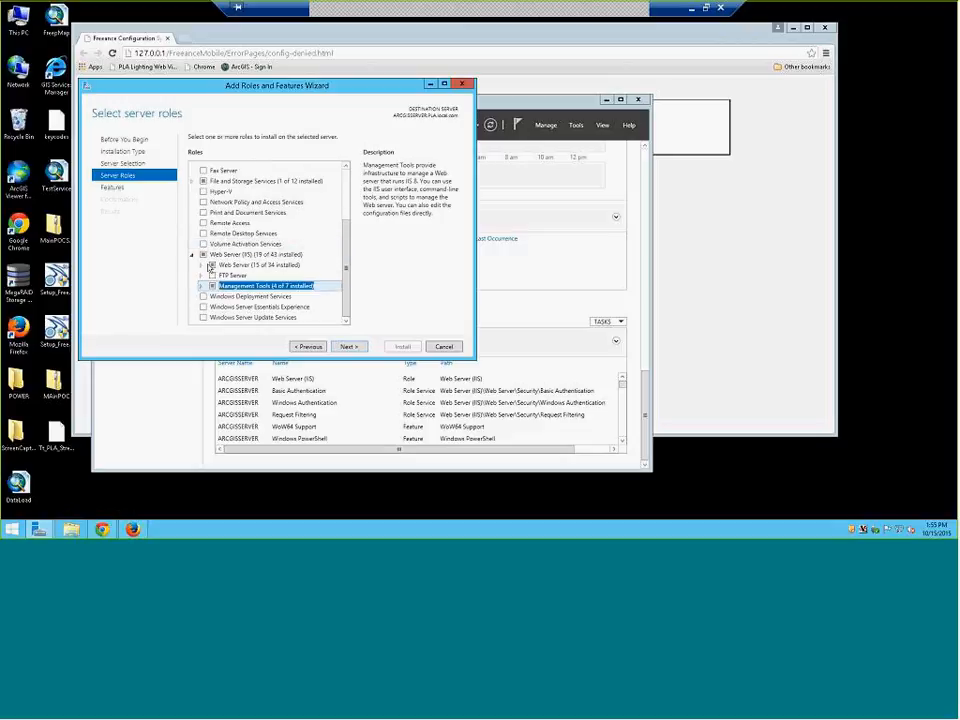
pyautogui.click(201, 266)
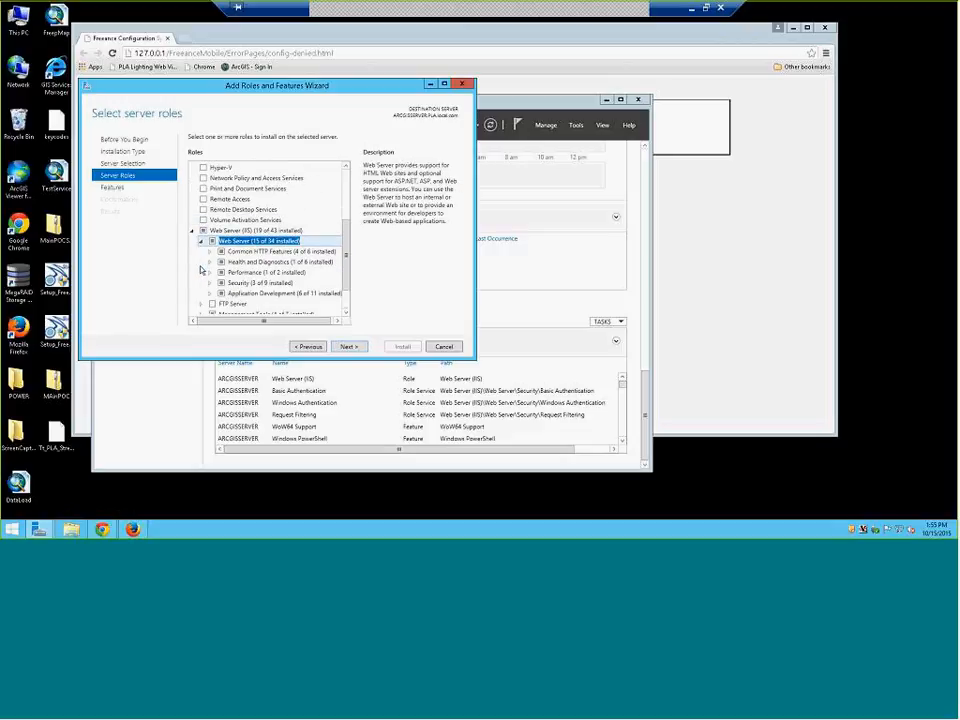
pyautogui.click(211, 294)
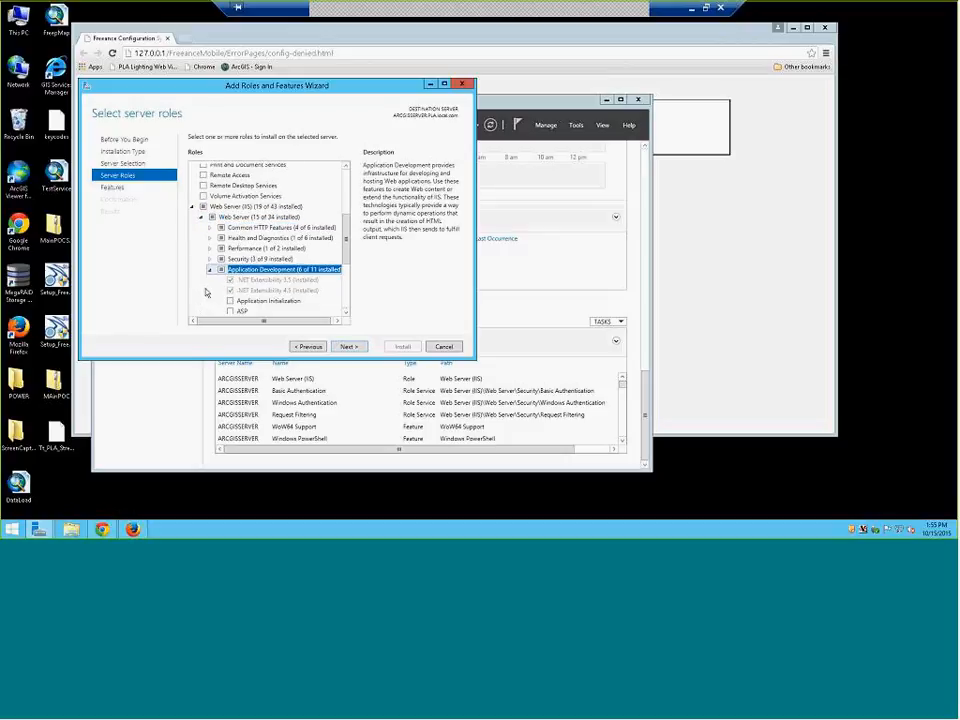
pyautogui.scroll(-2, 204, 291)
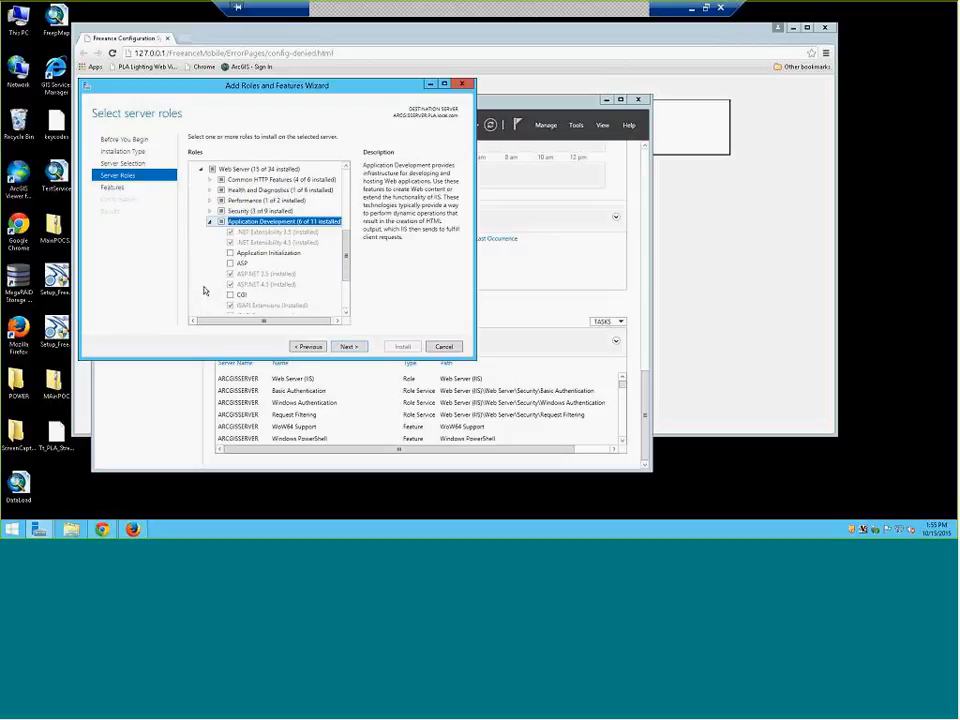
pyautogui.click(230, 271)
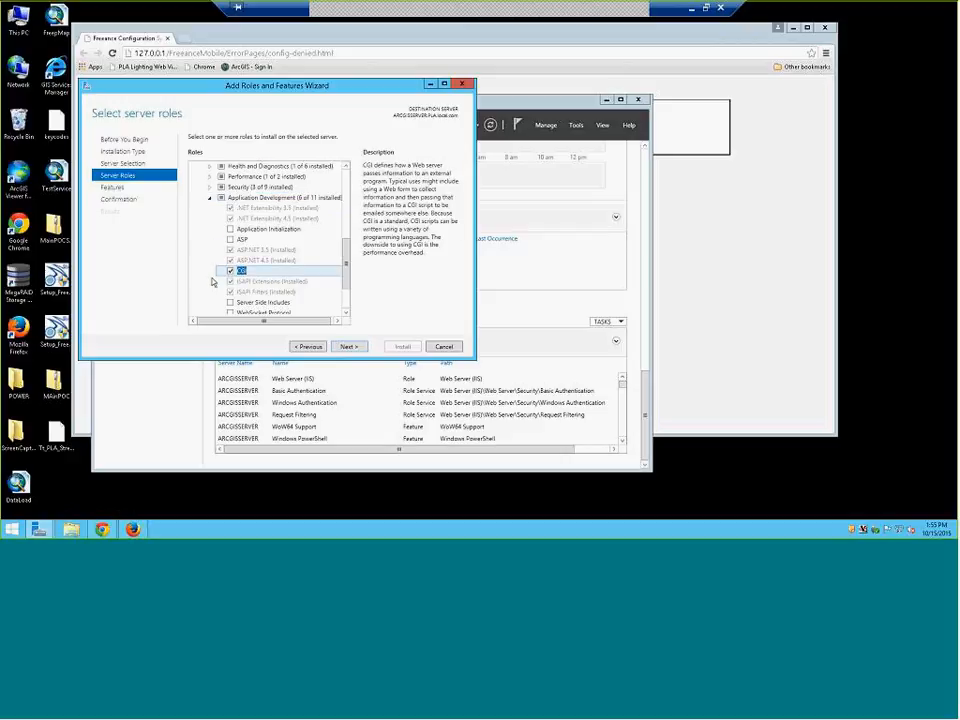
pyautogui.scroll(-3, 208, 272)
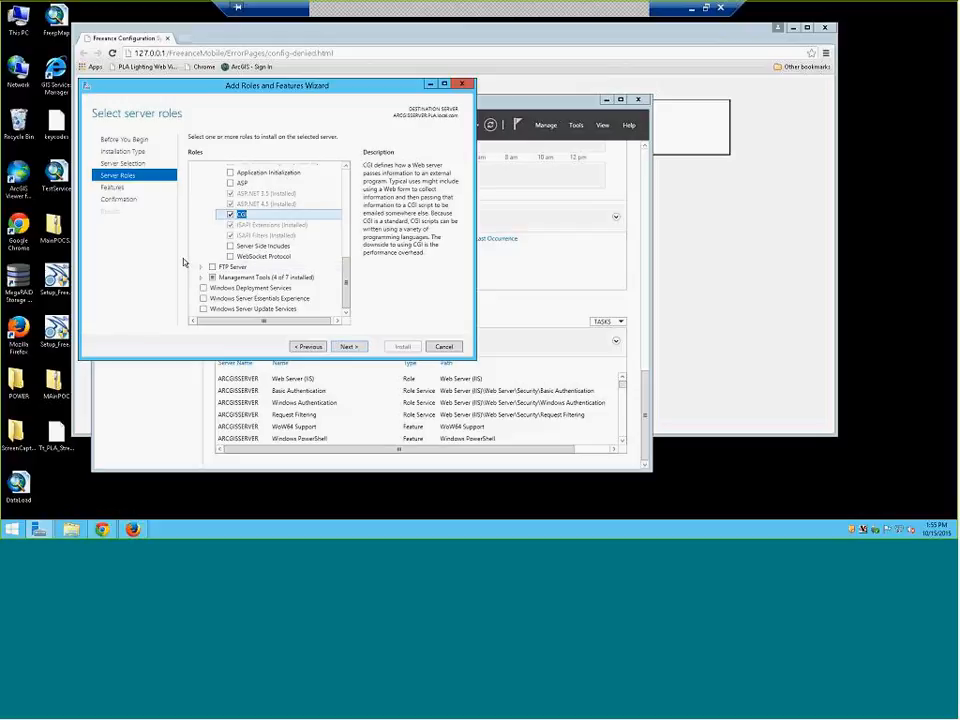
pyautogui.click(345, 346)
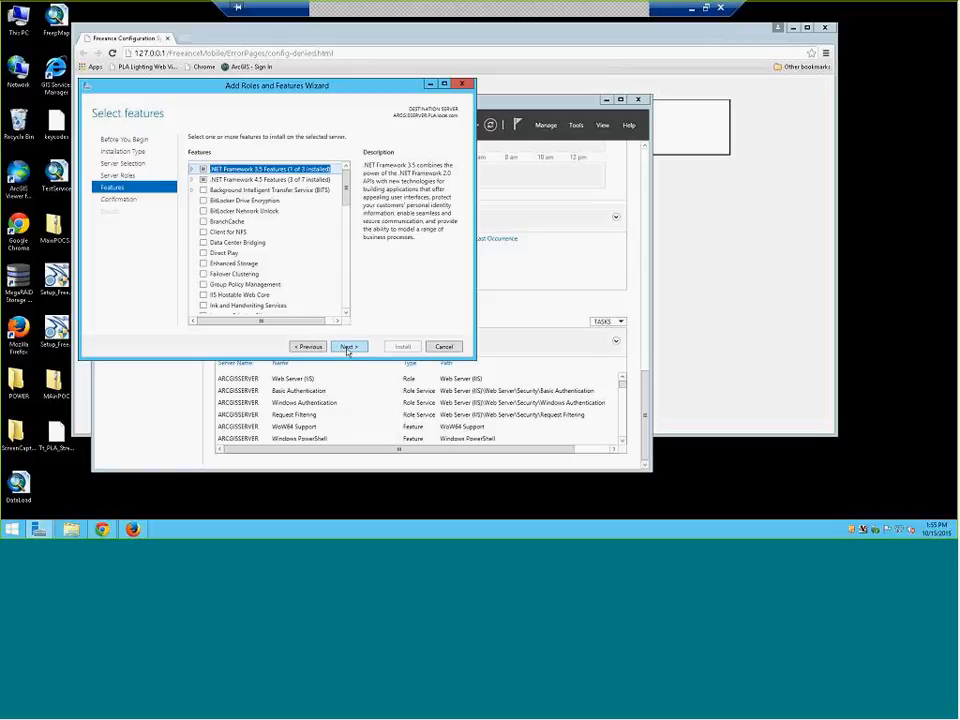
# Confirm and install the CGI role service, waiting until installation succeeds
pyautogui.click(347, 347)
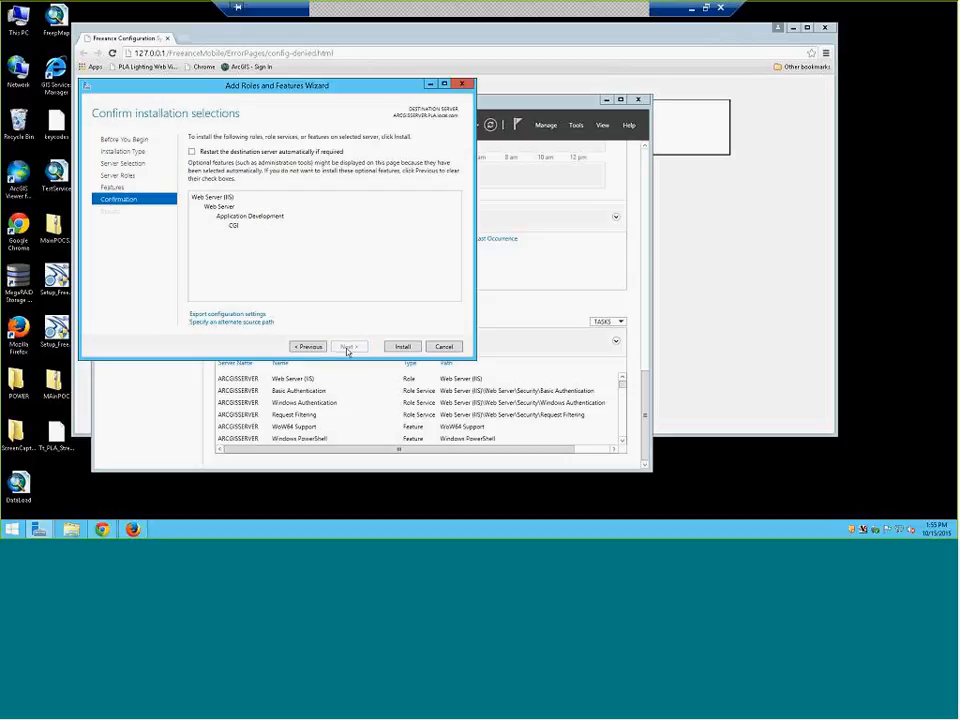
pyautogui.click(398, 347)
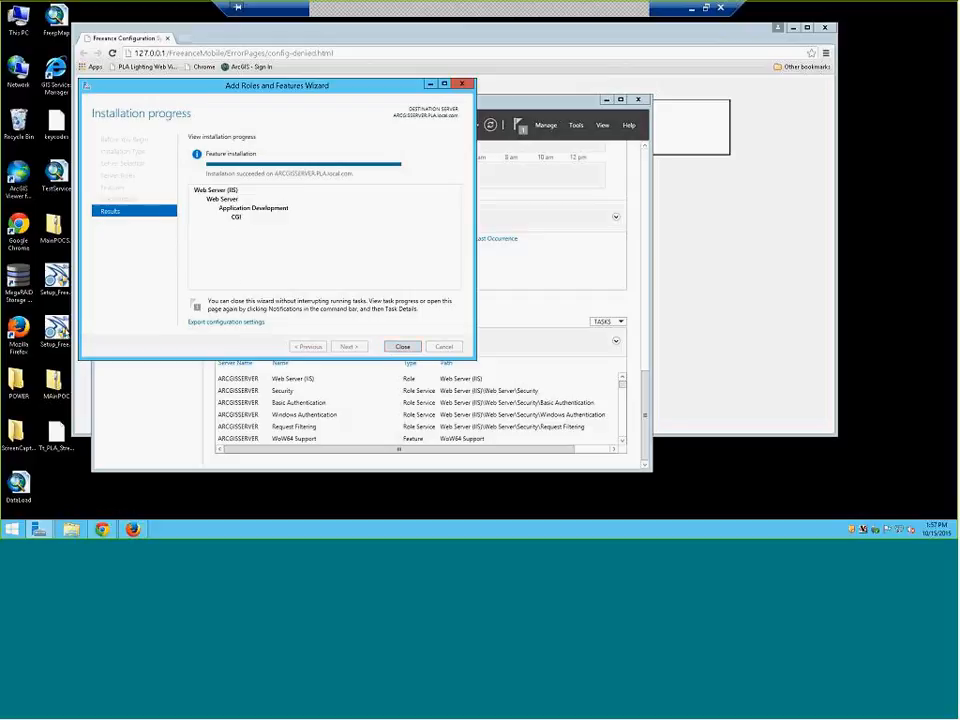
# Close Server Manager, reload the Freeance configuration site, and open the email license-request instructions
pyautogui.click(404, 348)
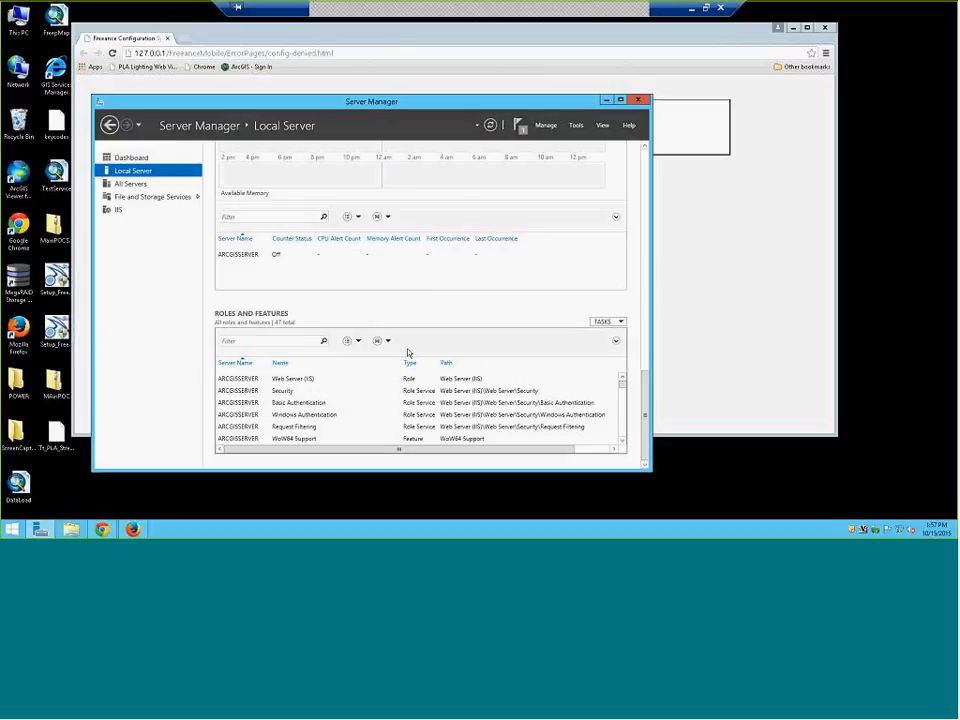
pyautogui.click(641, 100)
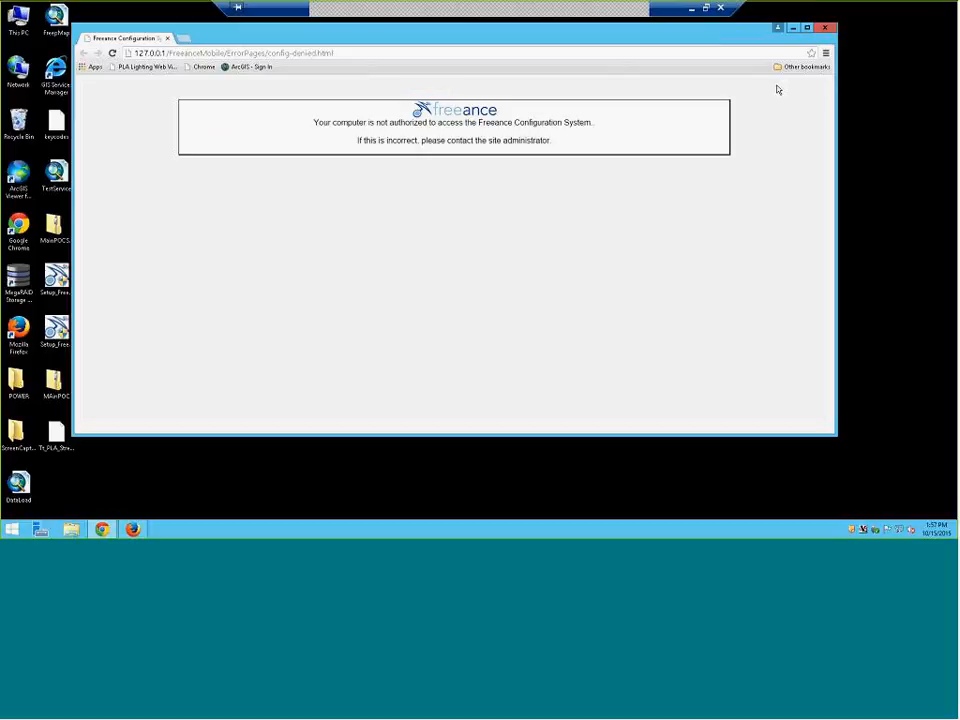
pyautogui.click(436, 102)
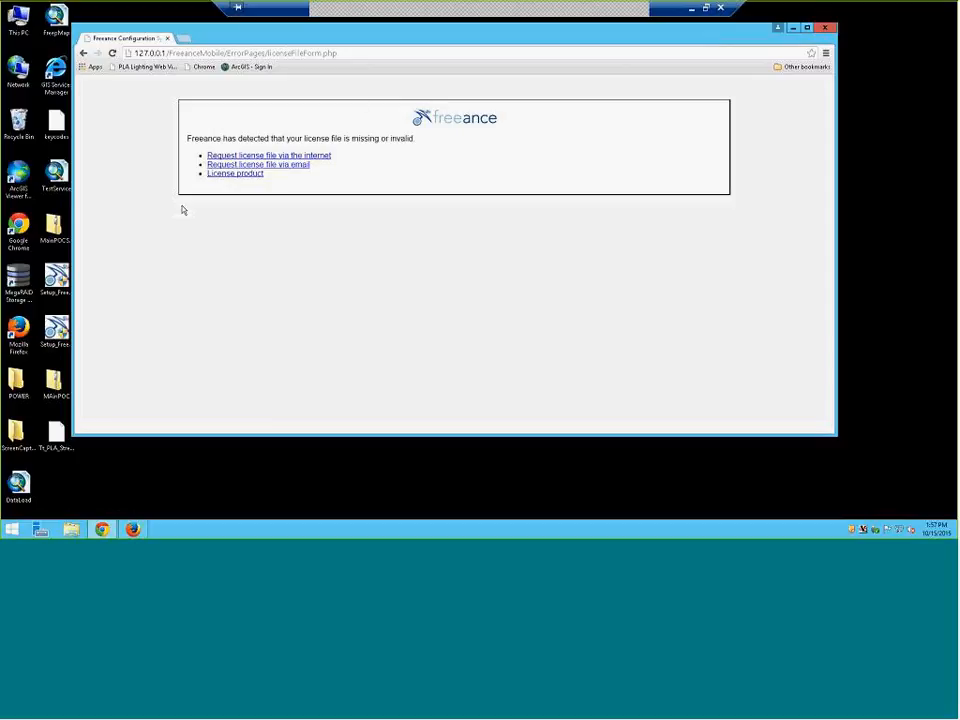
pyautogui.click(262, 165)
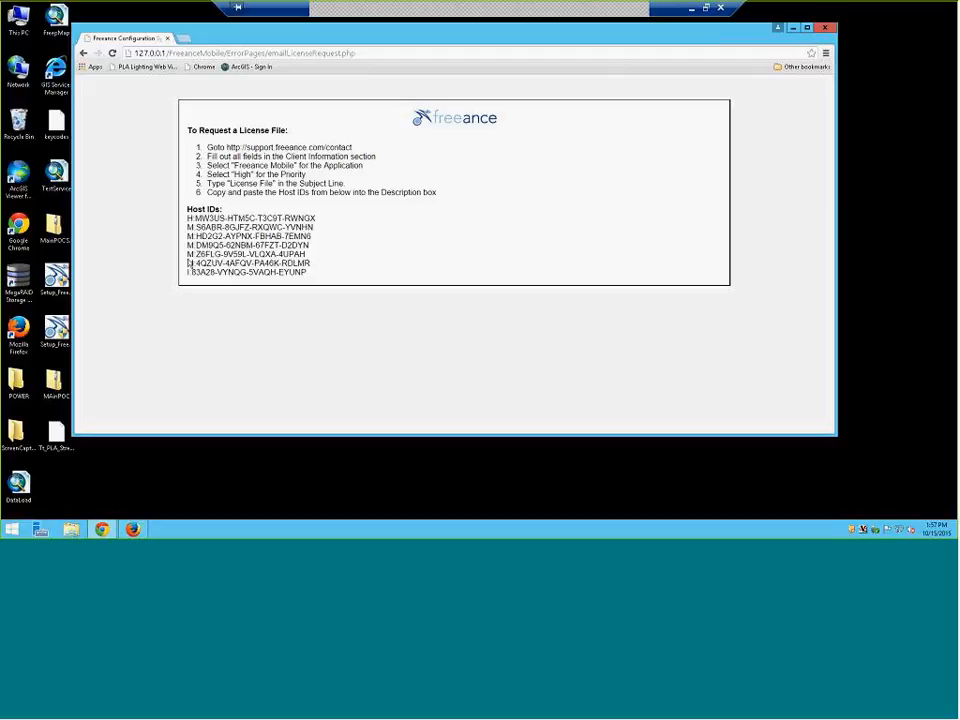
pyautogui.moveTo(327, 271); pyautogui.dragTo(182, 218)
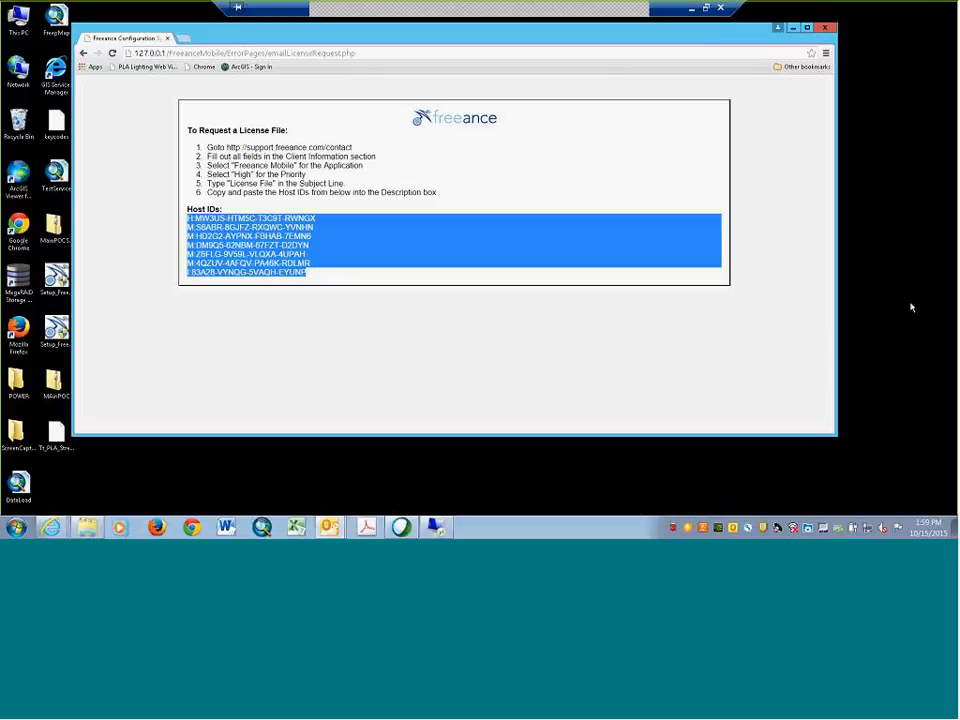
pyautogui.click(477, 412)
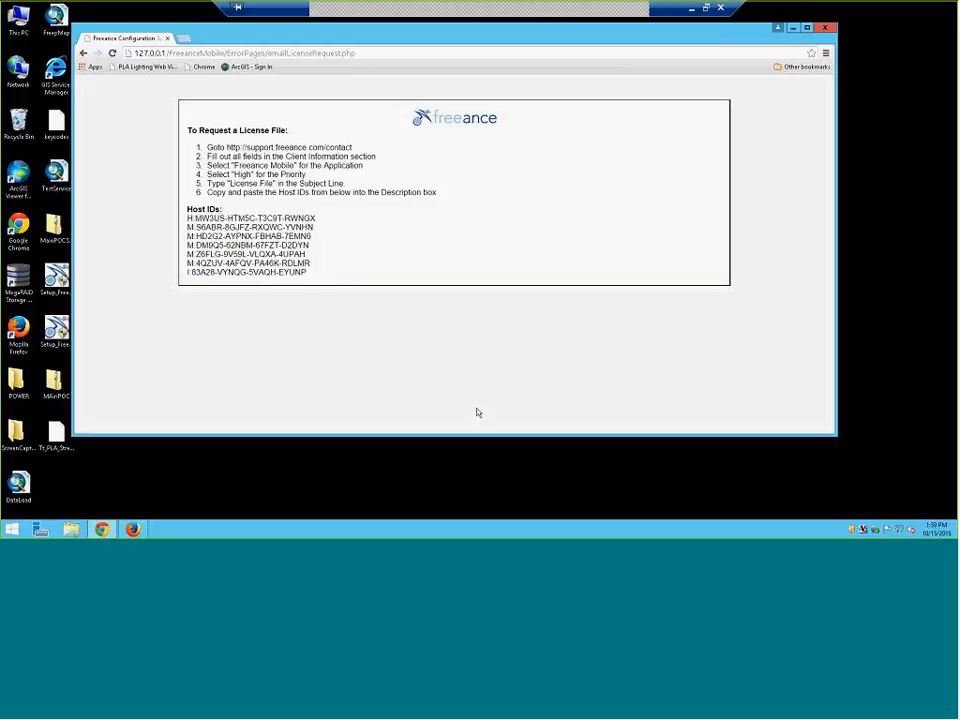
# Minimize the remote server session to reveal the local WebEx meeting window
pyautogui.moveTo(102, 529)
pyautogui.click(690, 8)
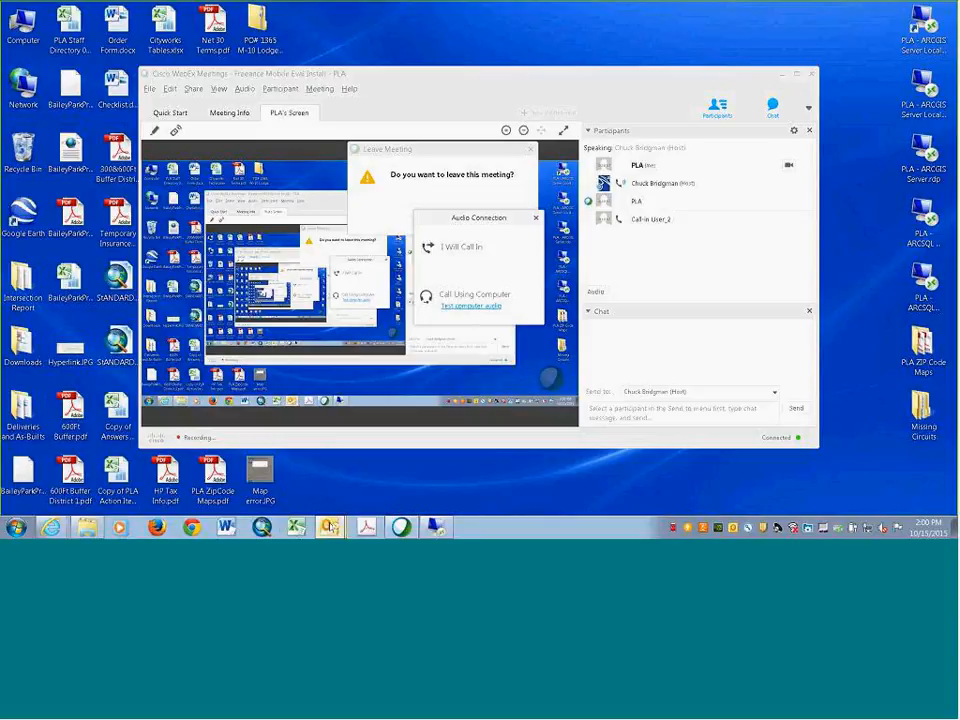
# Restore the remote server session from the local taskbar
pyautogui.moveTo(330, 526)
pyautogui.click(434, 530)
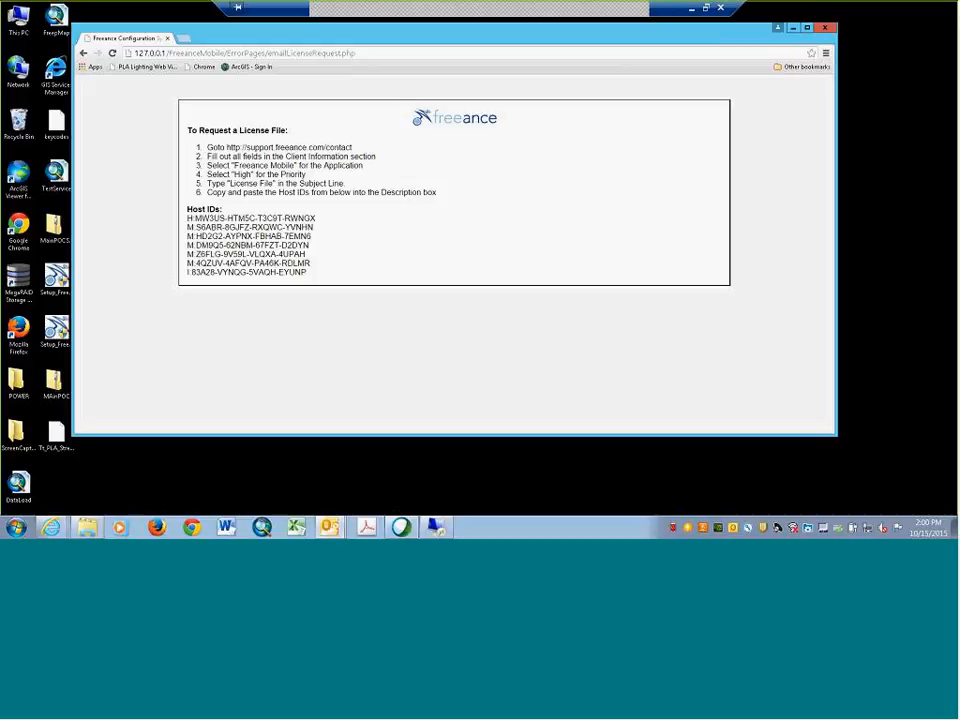
# Bring up and dismiss the Outlook tray menu, leaving the local desktop showing
pyautogui.rightClick(746, 529)
pyautogui.click(646, 532)
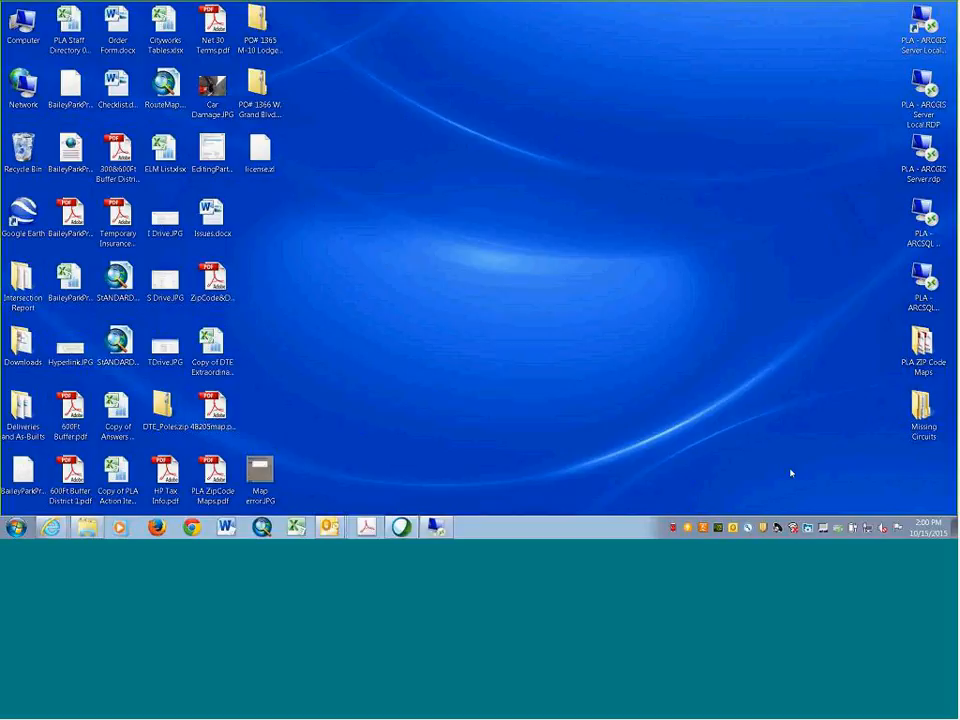
# Try opening license.zl locally, cancel the unsupported-file dialog, and return to the remote session
pyautogui.doubleClick(240, 163)
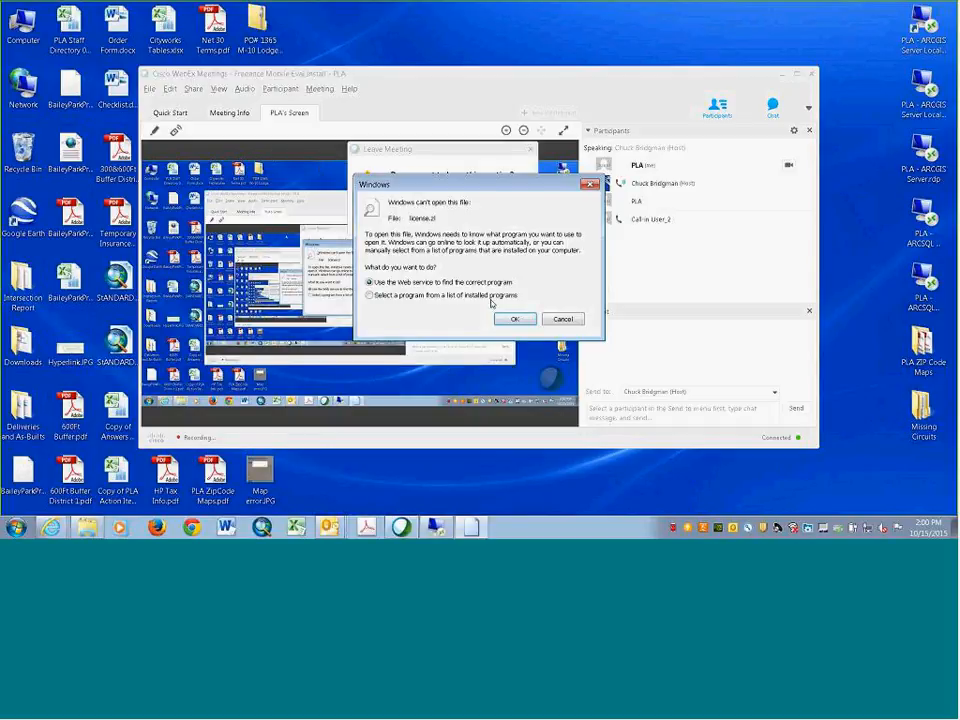
pyautogui.click(578, 320)
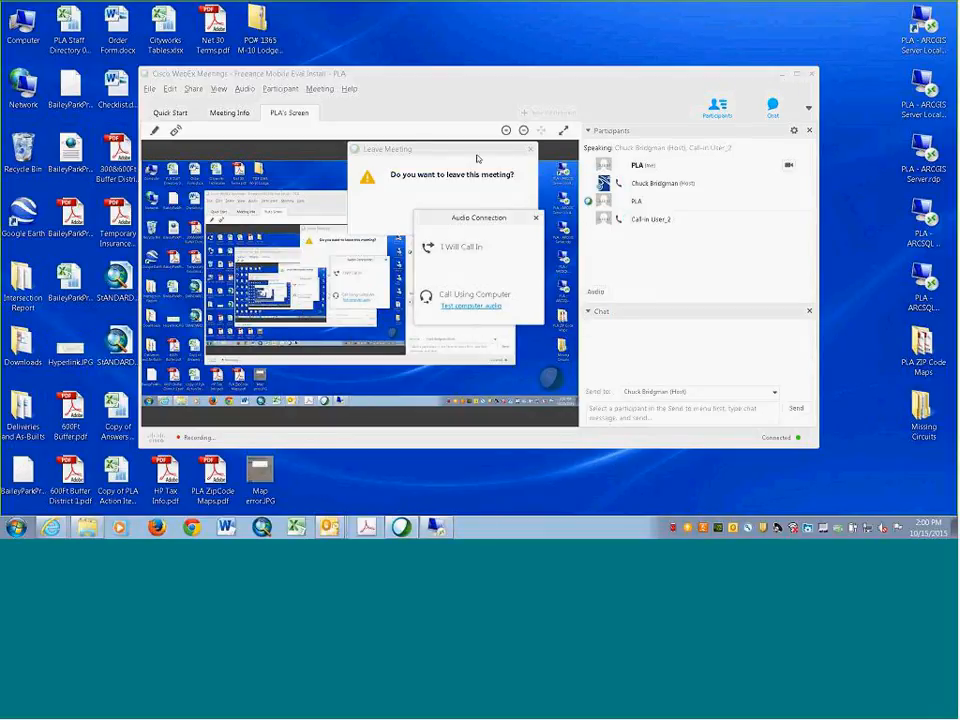
pyautogui.click(440, 527)
pyautogui.rightClick(448, 457)
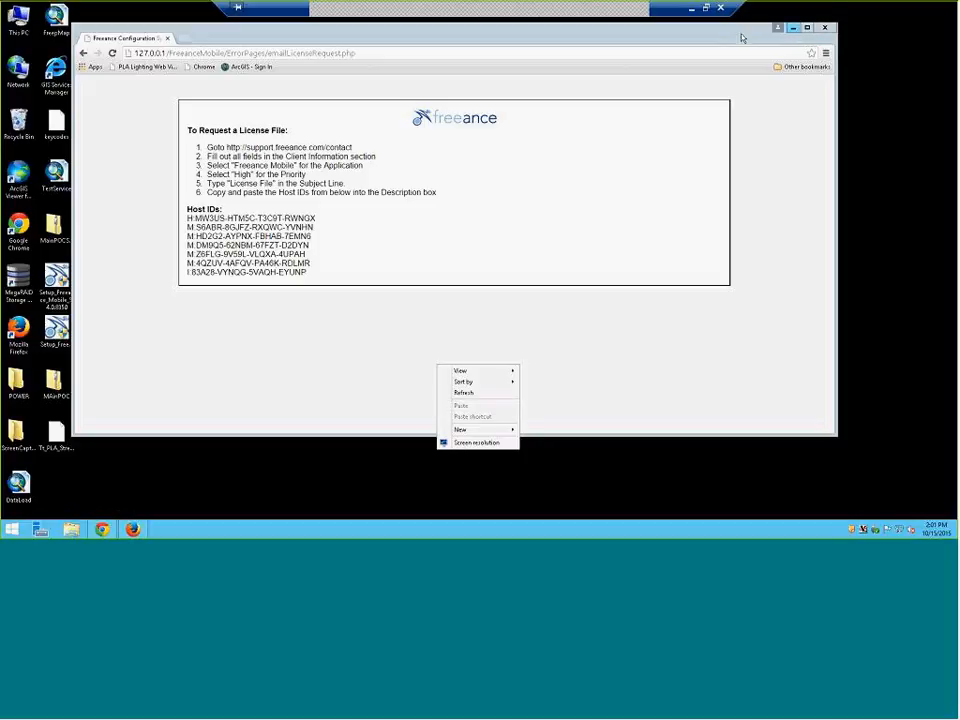
# Position the Freeance license page window on the right, beside the Cityworks search results
pyautogui.moveTo(716, 41); pyautogui.dragTo(955, 95)
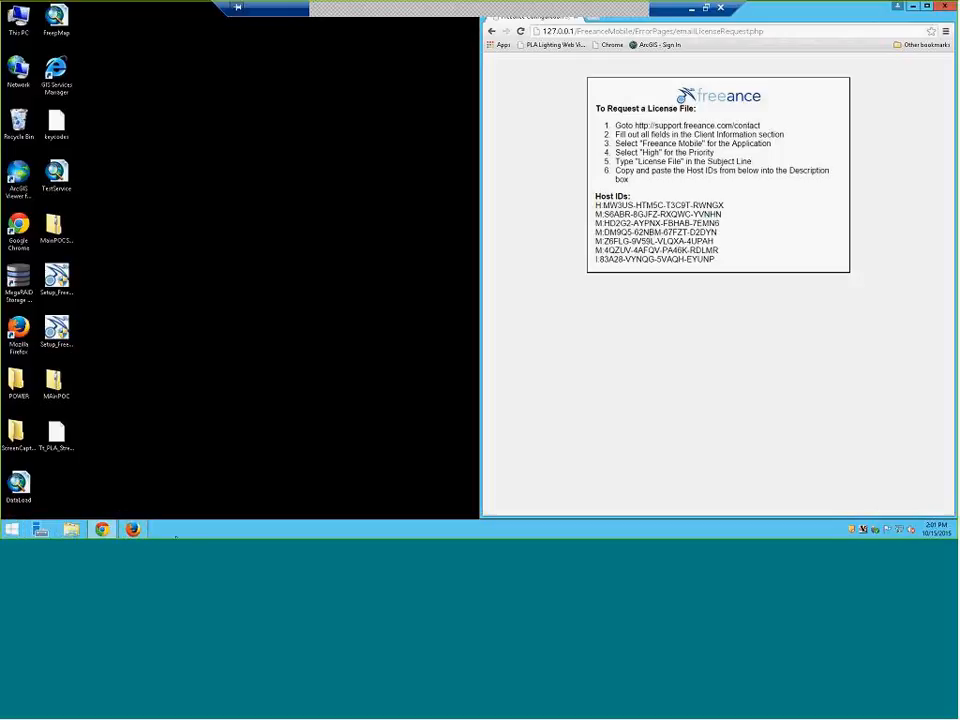
pyautogui.click(914, 8)
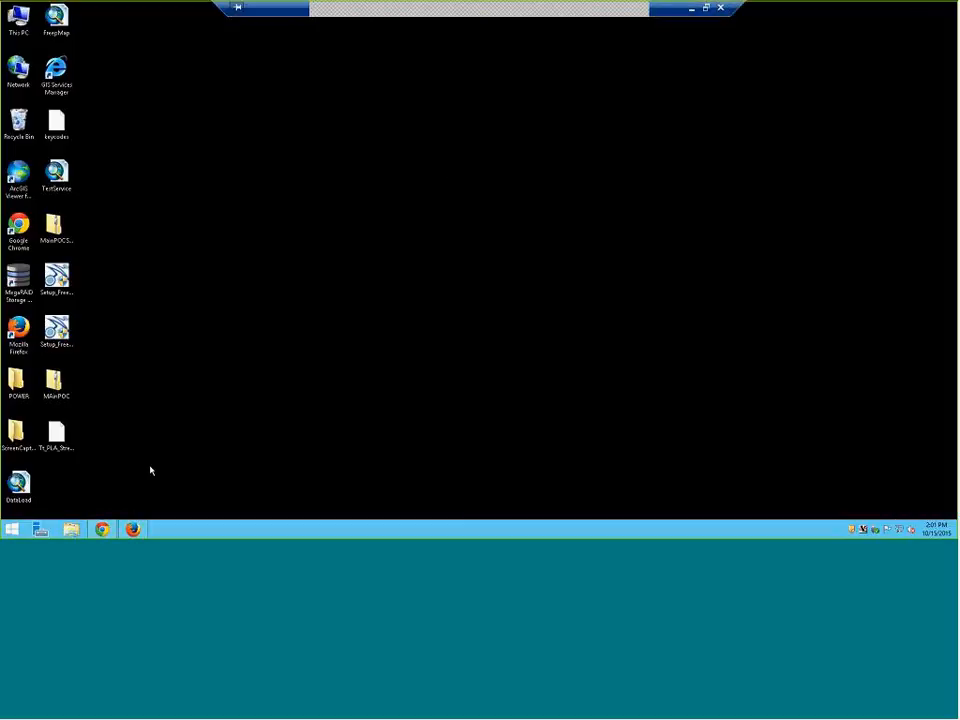
pyautogui.click(133, 529)
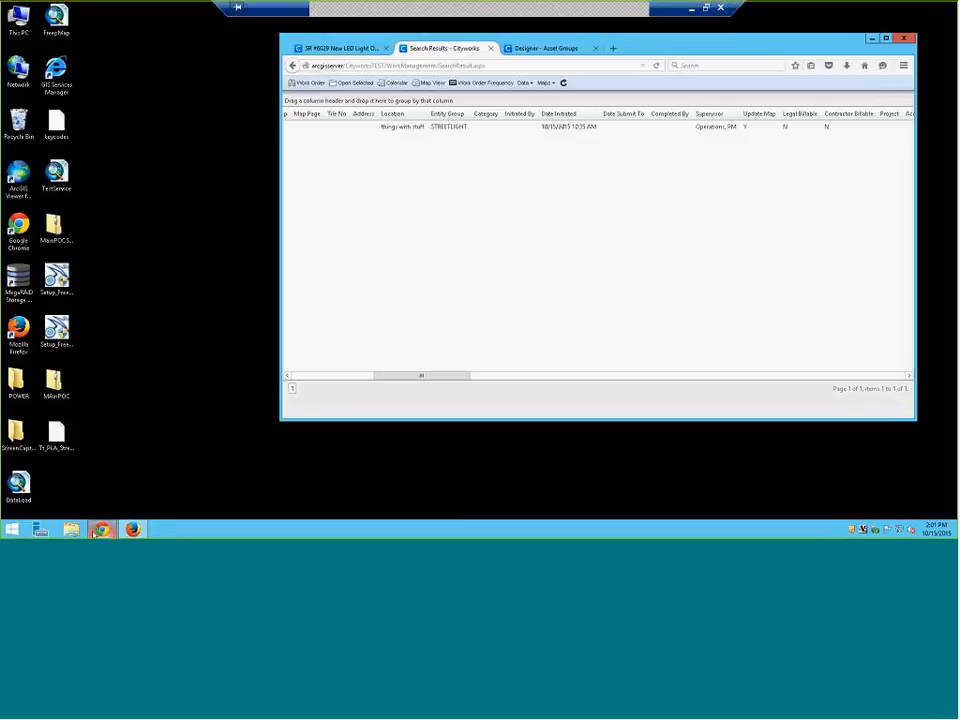
pyautogui.hotkey('alt', 'Tab')
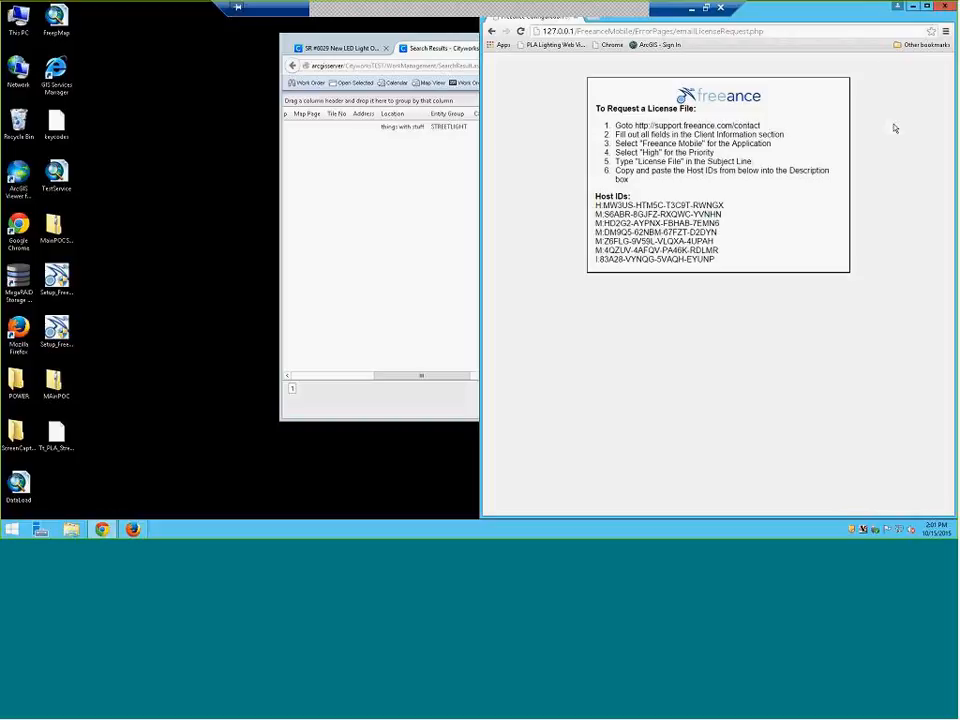
pyautogui.moveTo(762, 125); pyautogui.dragTo(833, 156)
pyautogui.click(833, 156)
pyautogui.tripleClick(587, 120)
pyautogui.click(587, 120)
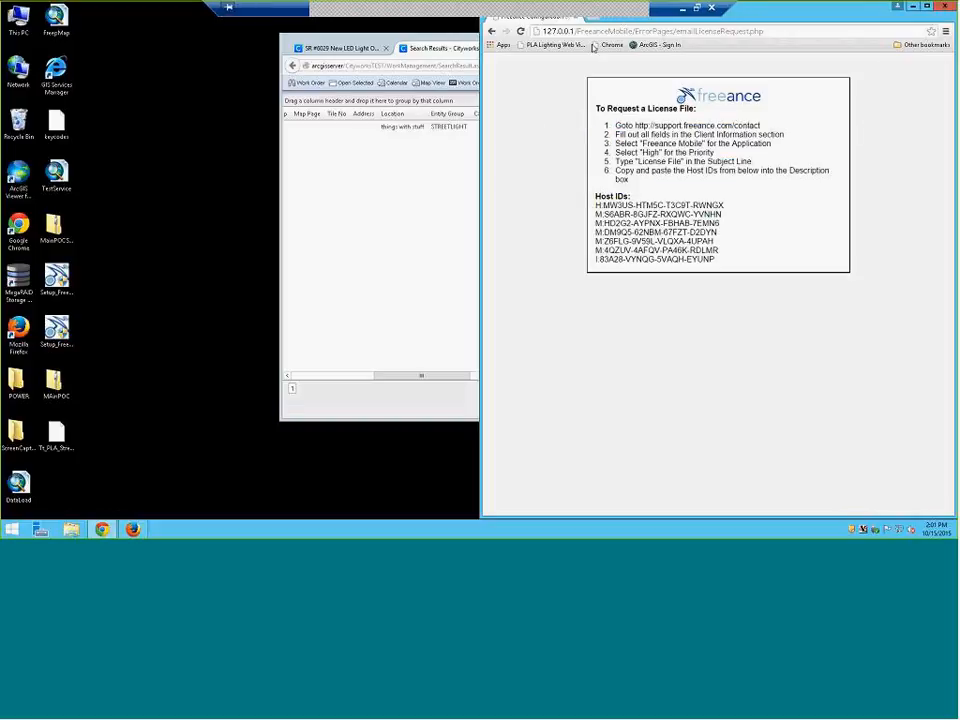
pyautogui.moveTo(847, 3); pyautogui.dragTo(910, 33)
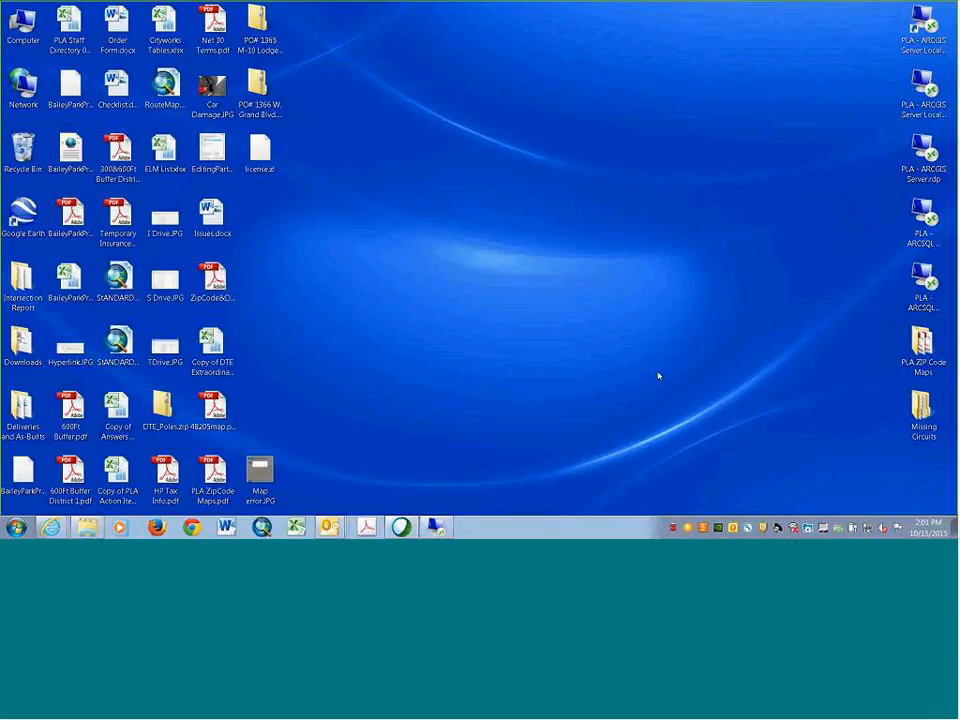
# Copy license.zl from the local desktop and paste it among the remote server's desktop icons
pyautogui.rightClick(260, 152)
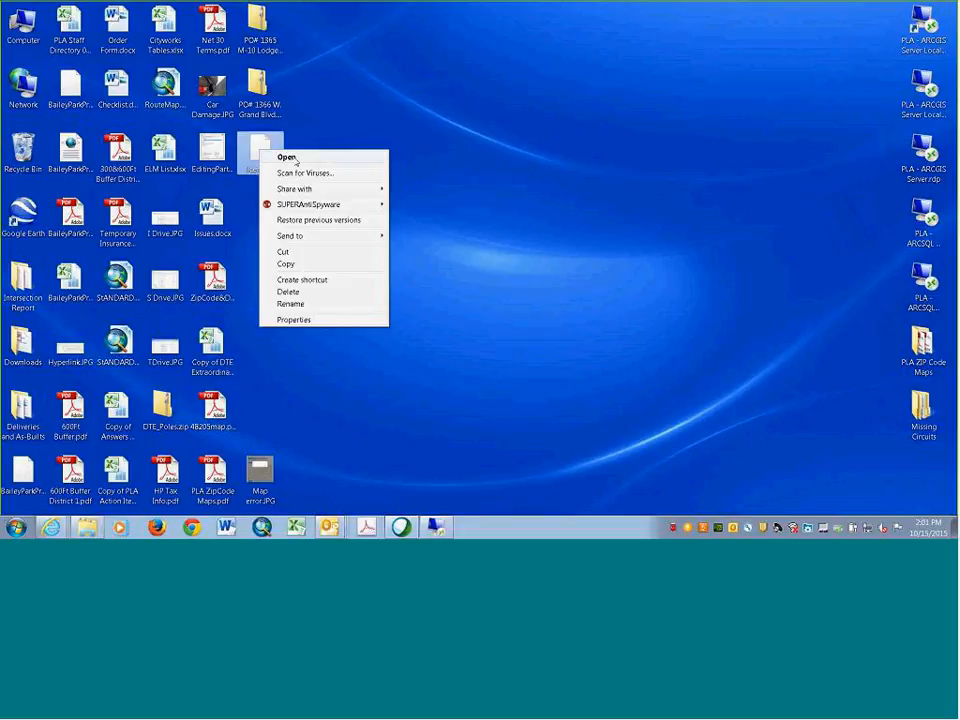
pyautogui.click(298, 264)
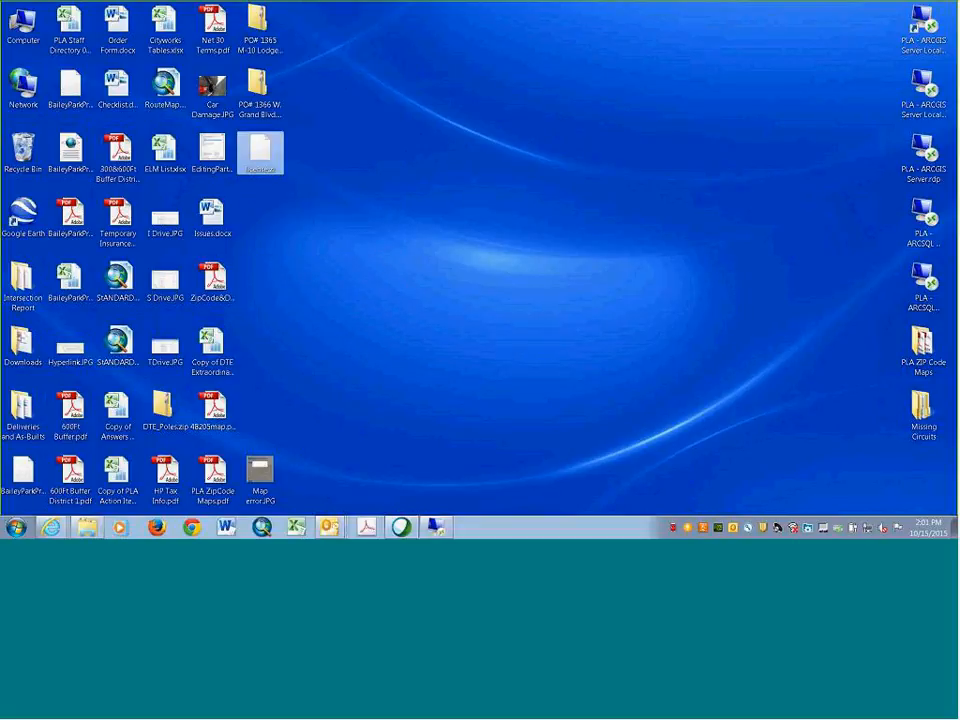
pyautogui.click(437, 531)
pyautogui.rightClick(195, 406)
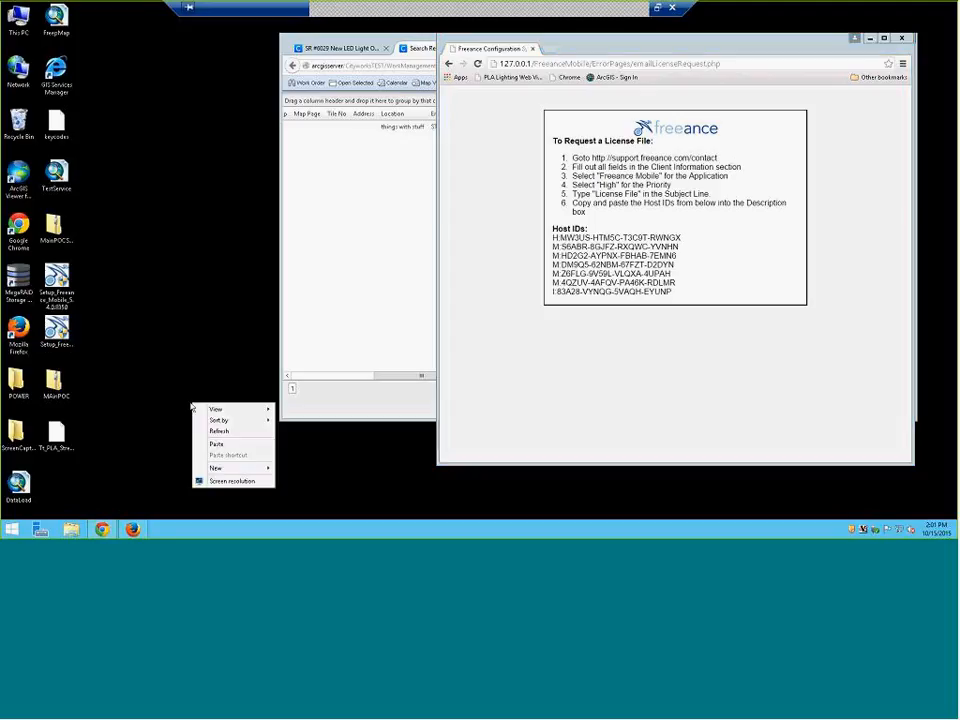
pyautogui.click(214, 444)
pyautogui.click(116, 446)
pyautogui.click(56, 434)
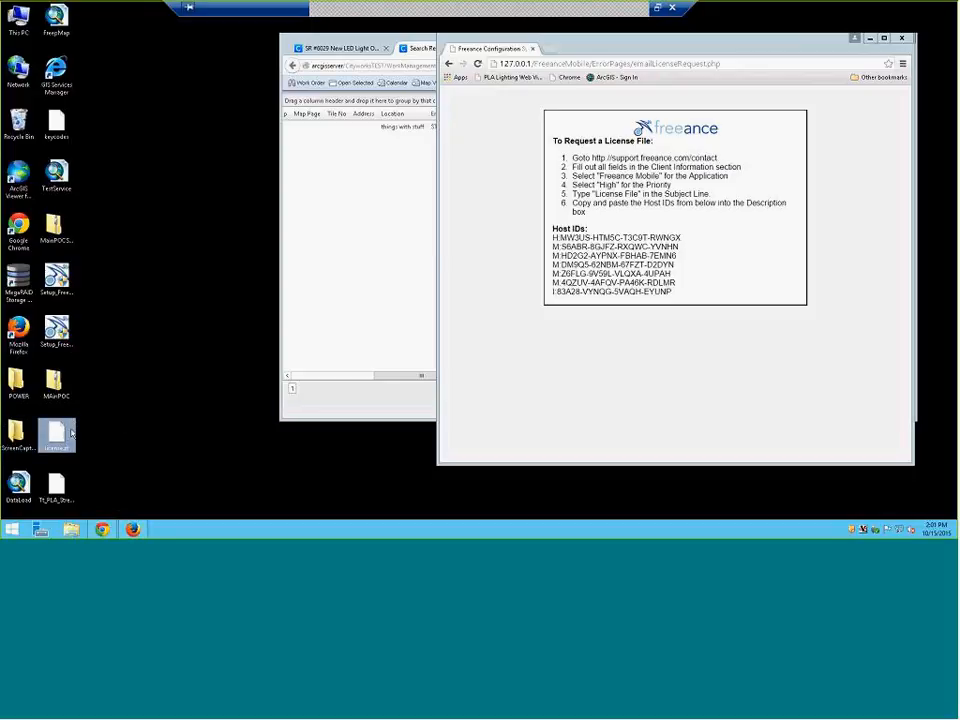
pyautogui.moveTo(71, 433); pyautogui.dragTo(176, 422)
pyautogui.click(11, 531)
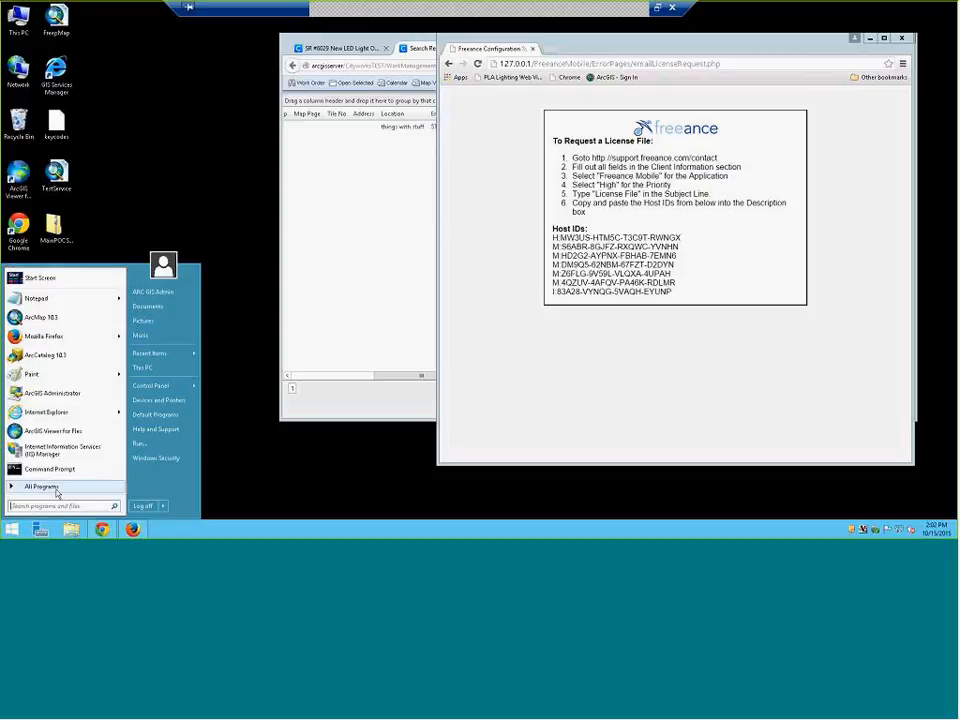
pyautogui.click(57, 489)
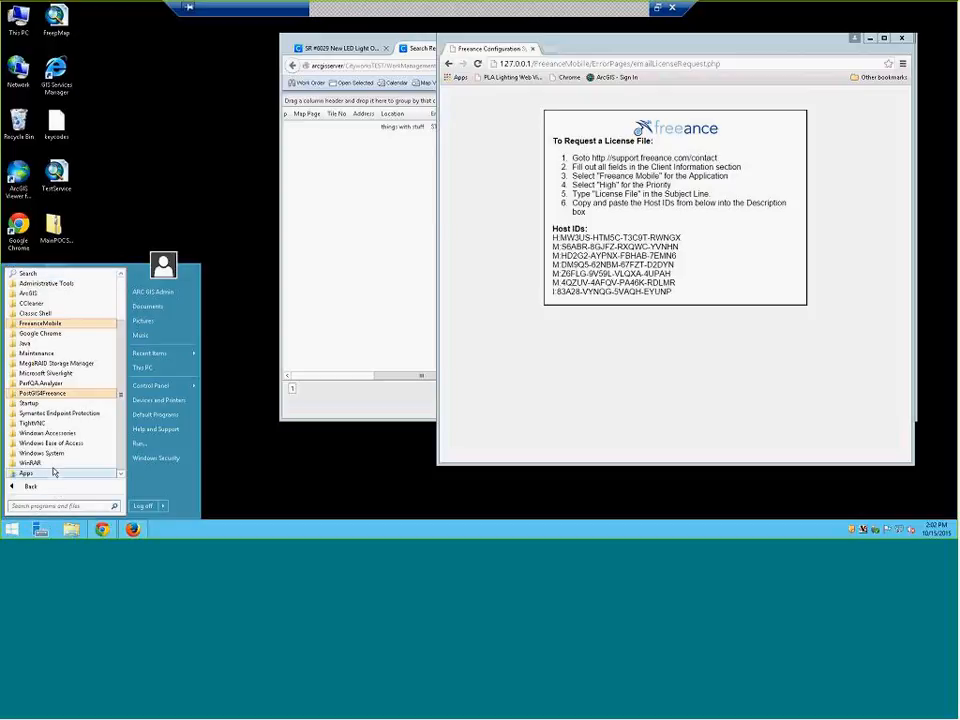
pyautogui.click(85, 324)
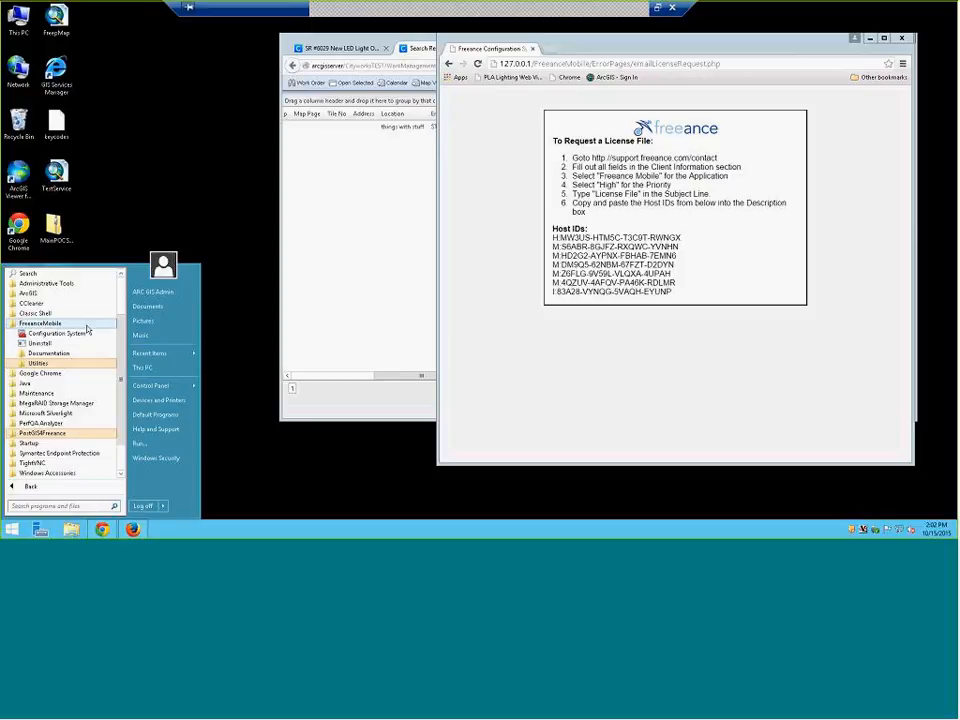
pyautogui.click(136, 227)
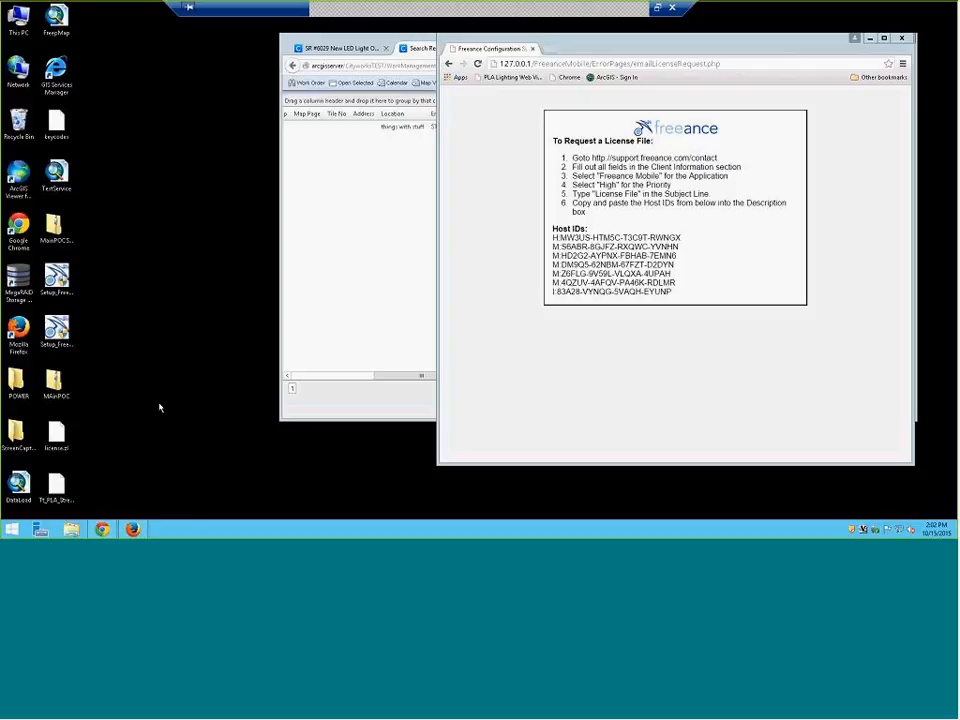
# Browse to C:\FreeanceMobileHome\License, sorting the C: drive by name
pyautogui.click(71, 530)
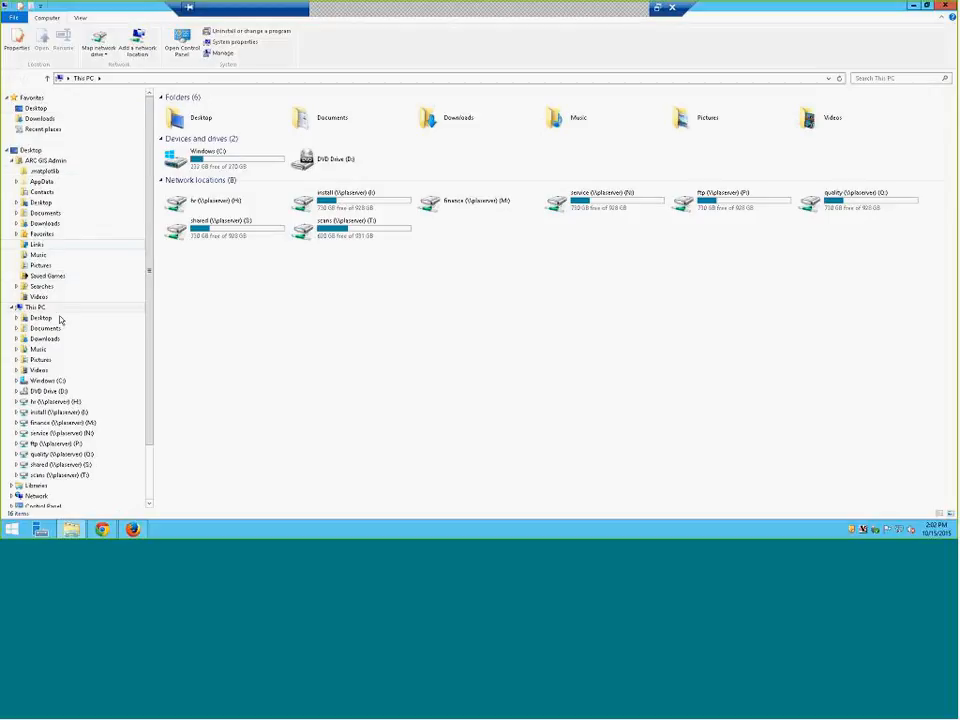
pyautogui.click(58, 380)
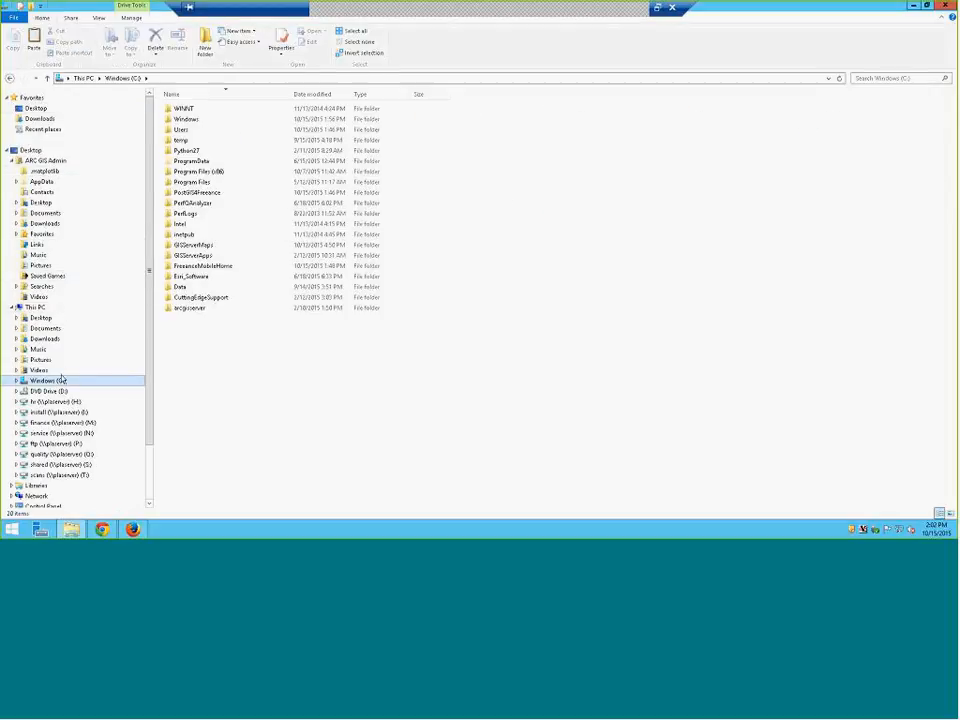
pyautogui.click(197, 95)
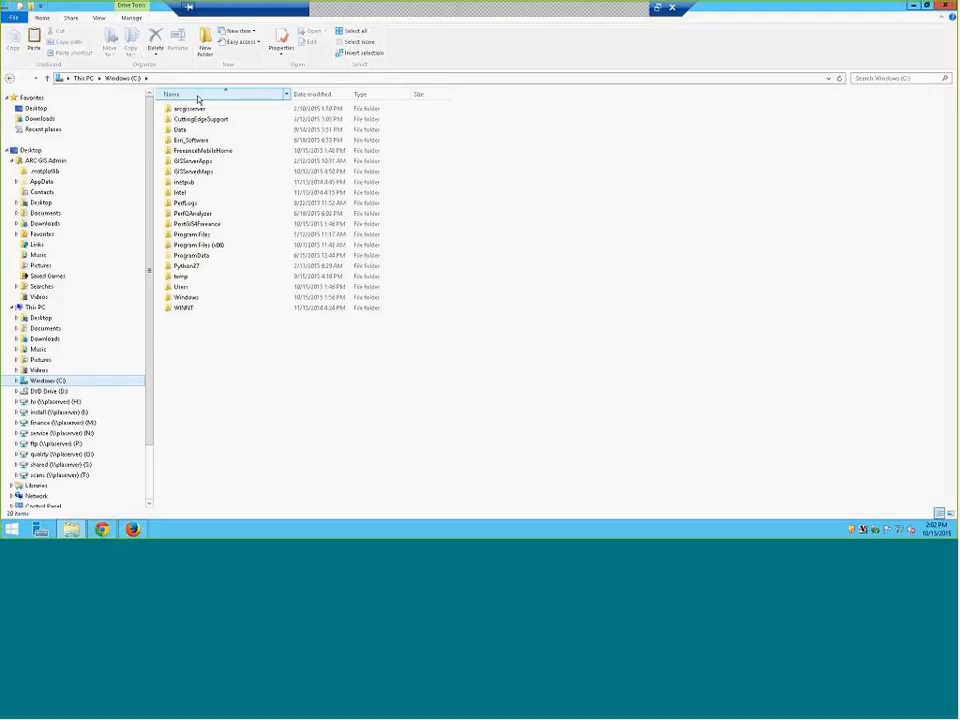
pyautogui.doubleClick(198, 150)
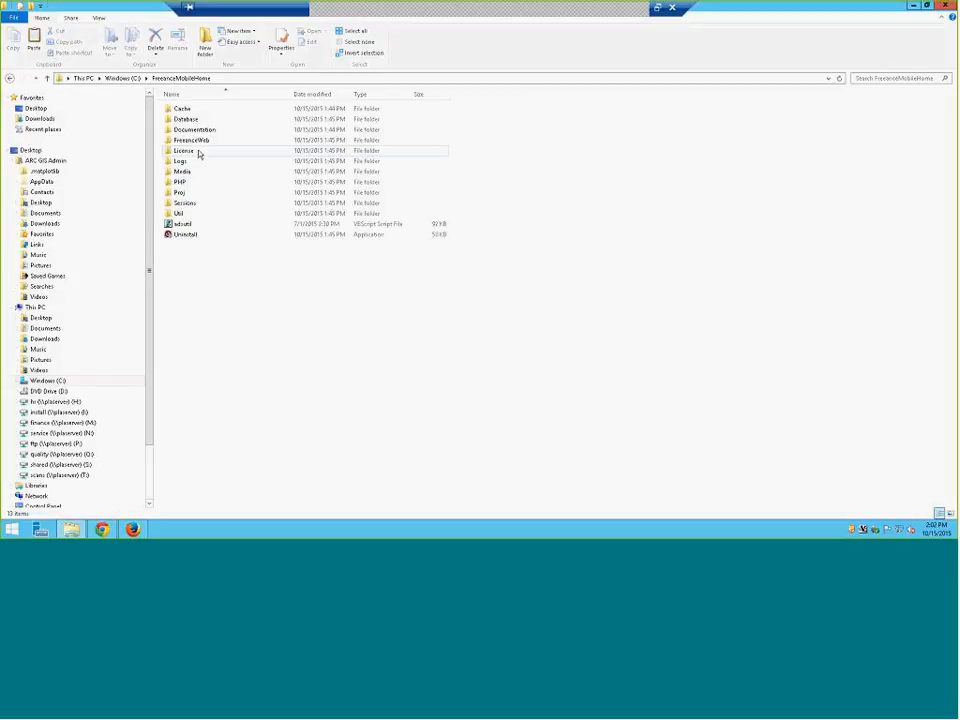
pyautogui.click(198, 152)
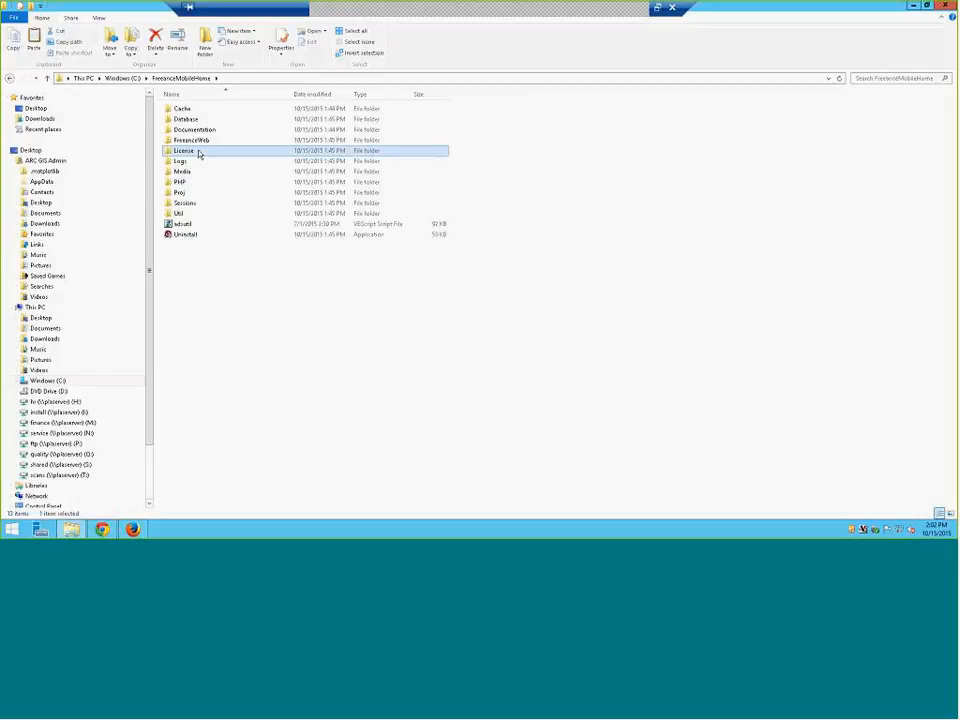
pyautogui.doubleClick(198, 152)
# Paste license.zl into the empty License folder and close File Explorer
pyautogui.rightClick(199, 152)
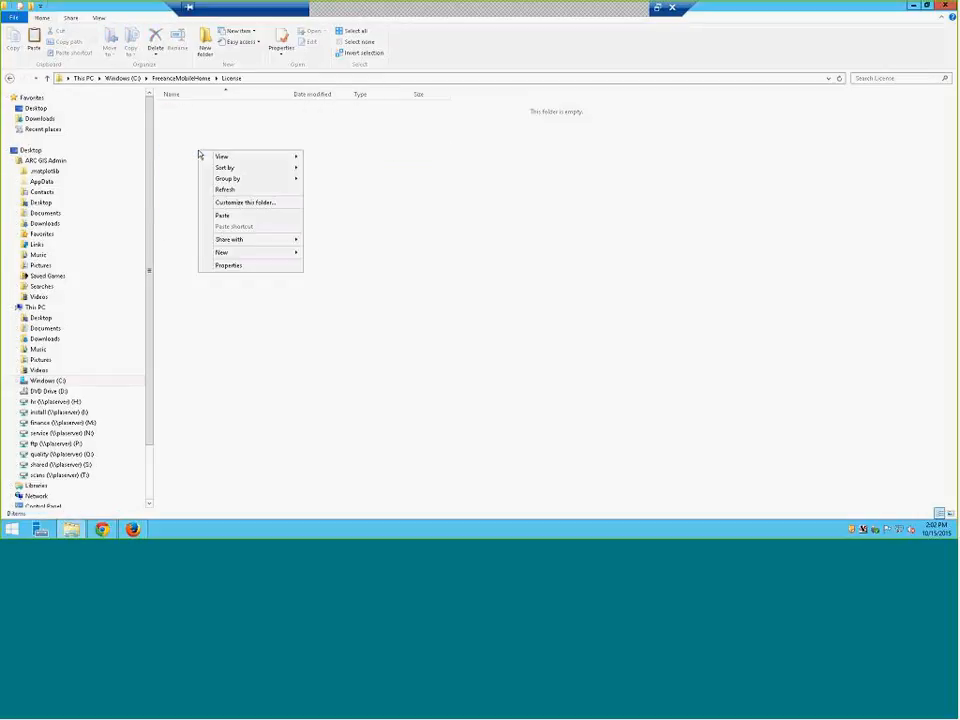
pyautogui.click(237, 217)
pyautogui.click(237, 221)
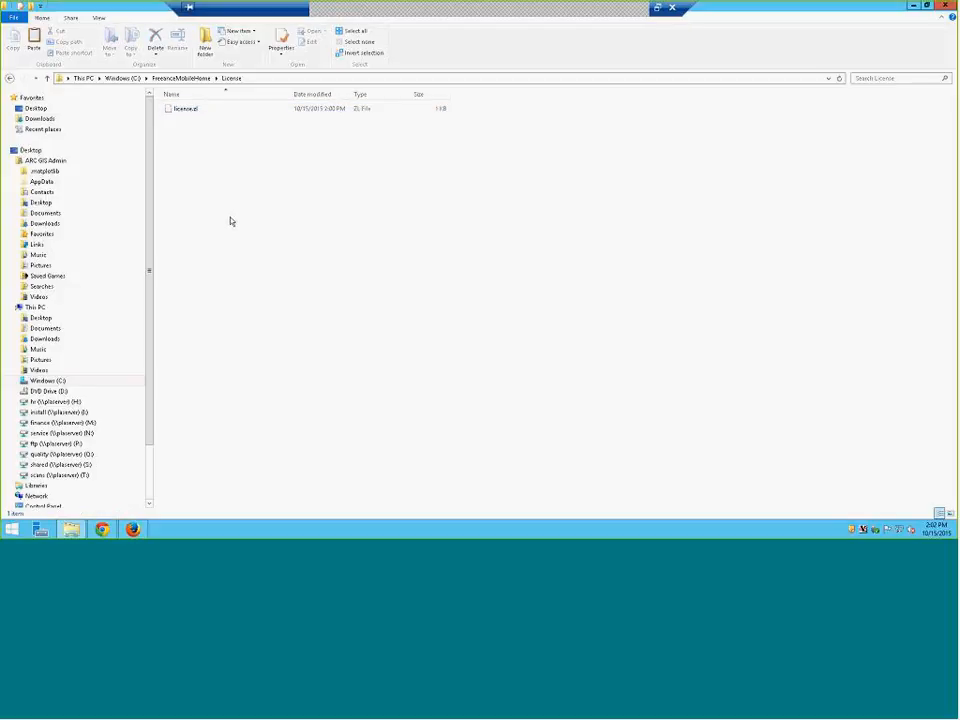
pyautogui.click(913, 5)
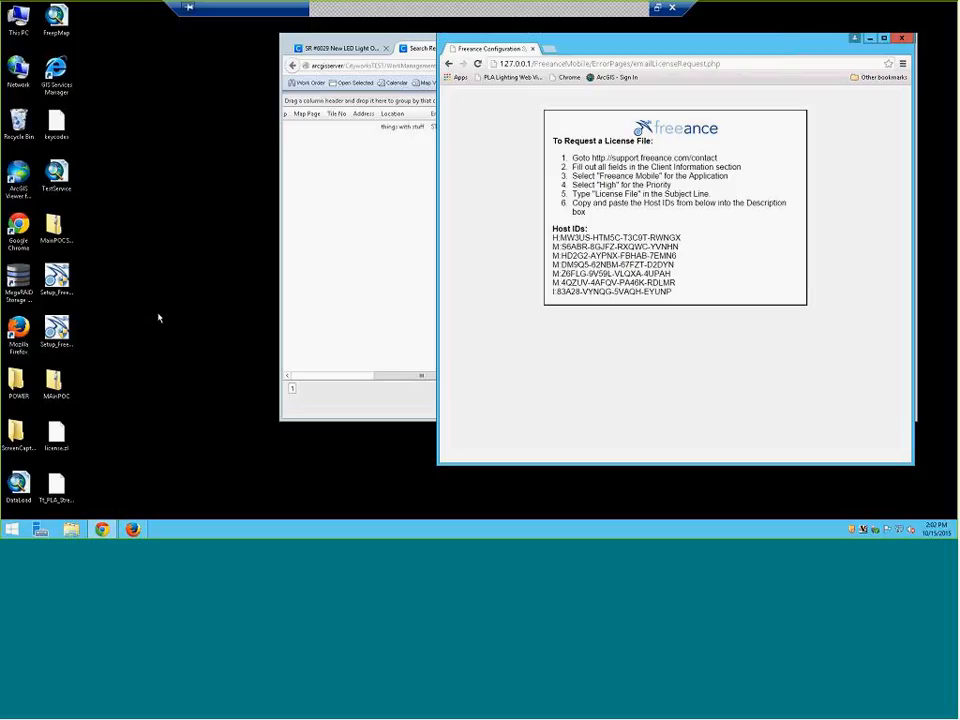
# Reload the Freeance configuration login page, then bring the Cityworks search results window forward
pyautogui.press('F5')
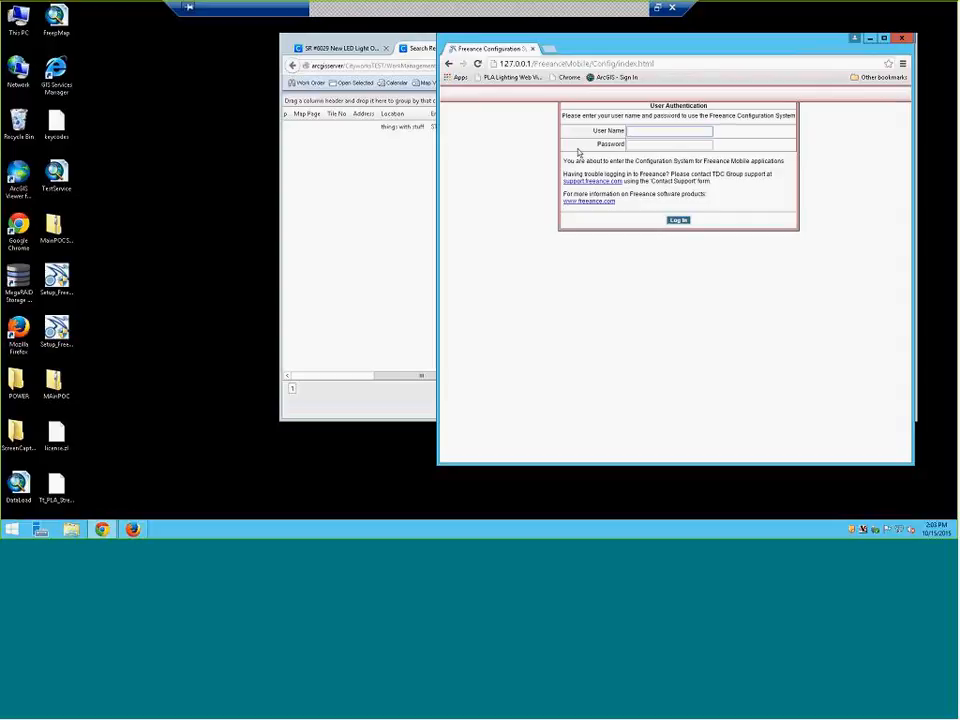
pyautogui.click(102, 529)
pyautogui.click(102, 529)
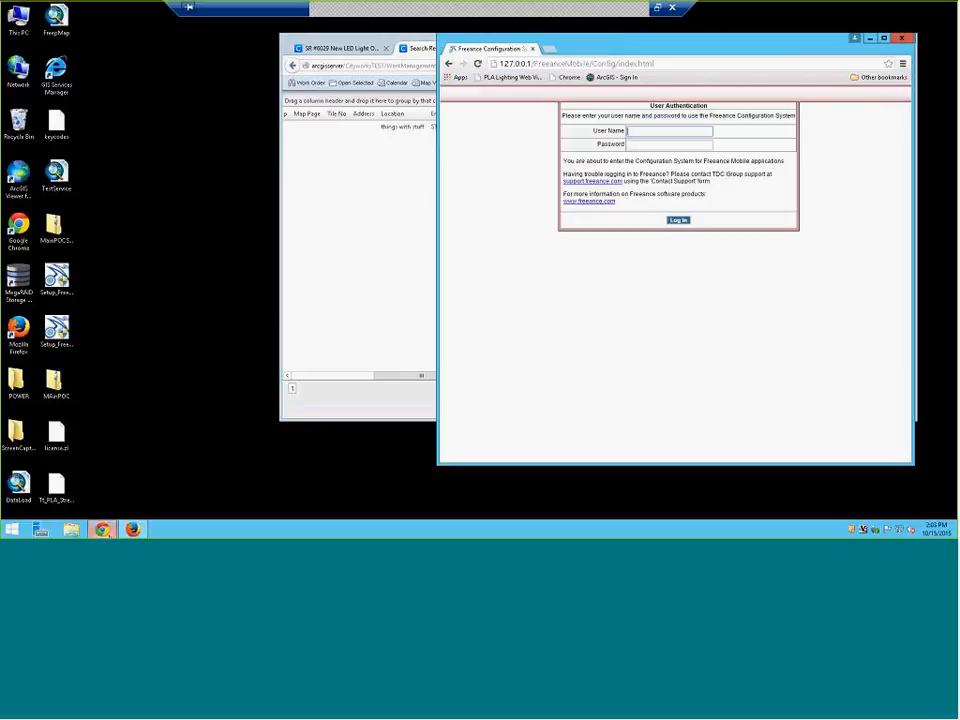
pyautogui.click(104, 531)
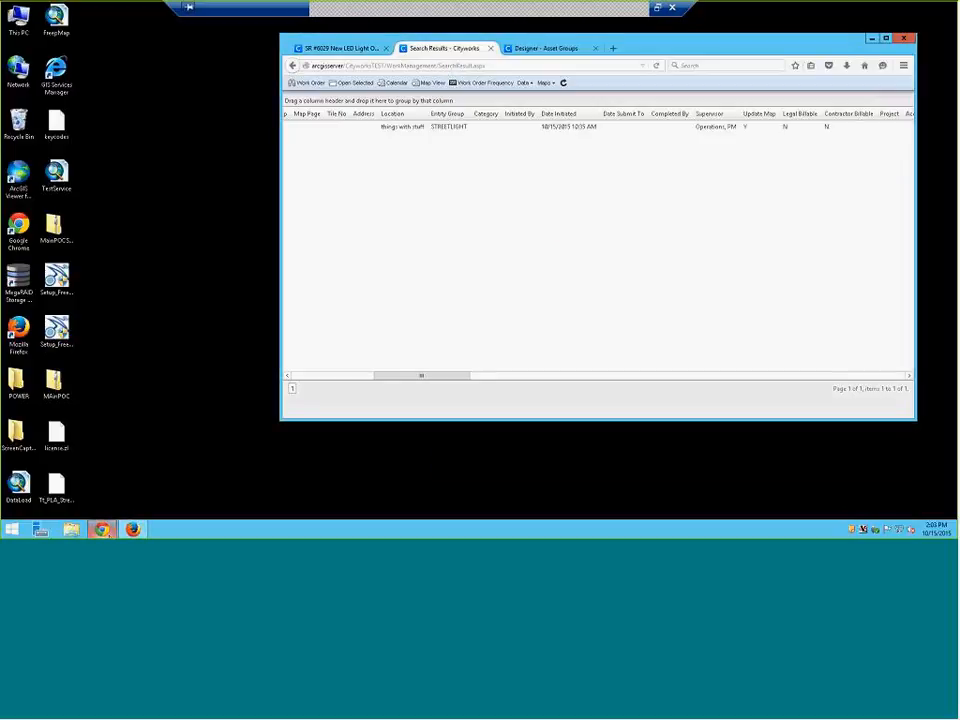
# Close the old Chrome window, minimize the Cityworks results window, and start a new Chrome window
pyautogui.rightClick(104, 531)
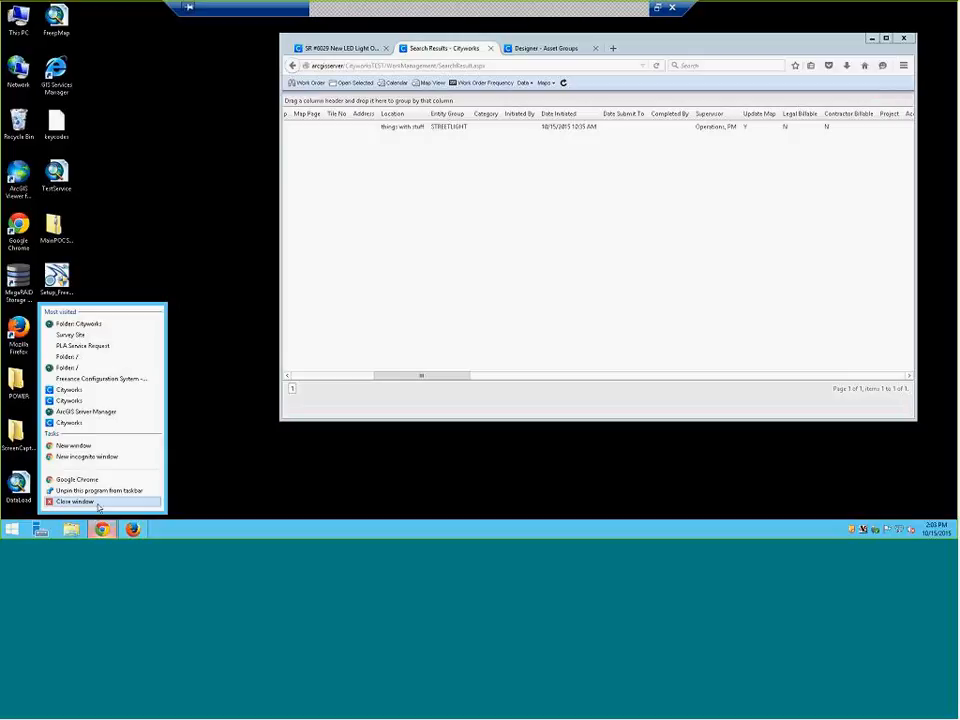
pyautogui.click(98, 504)
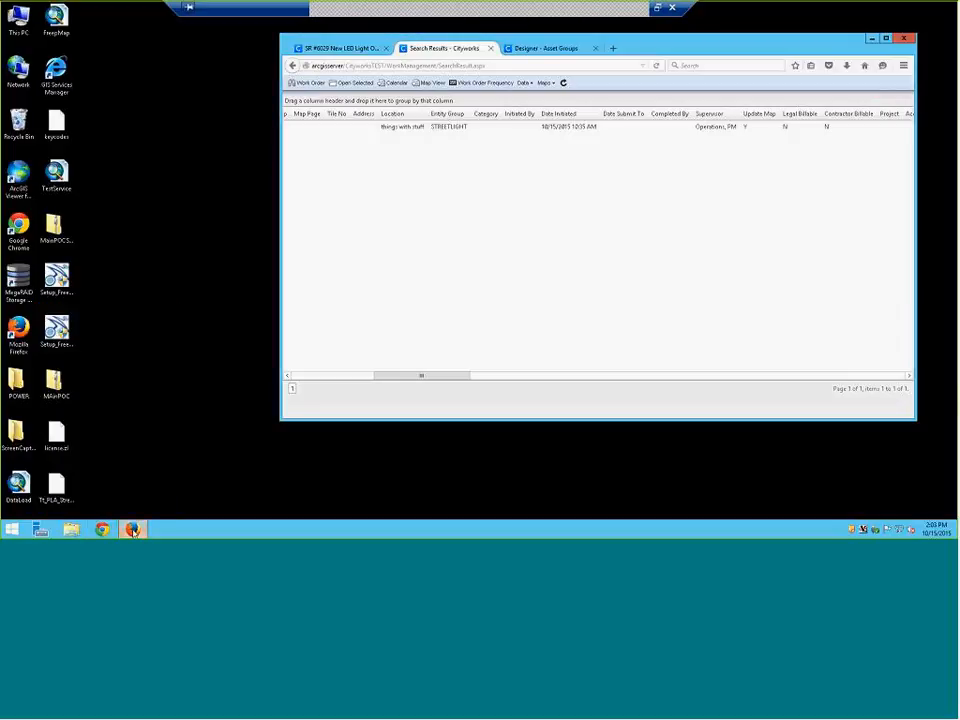
pyautogui.click(132, 529)
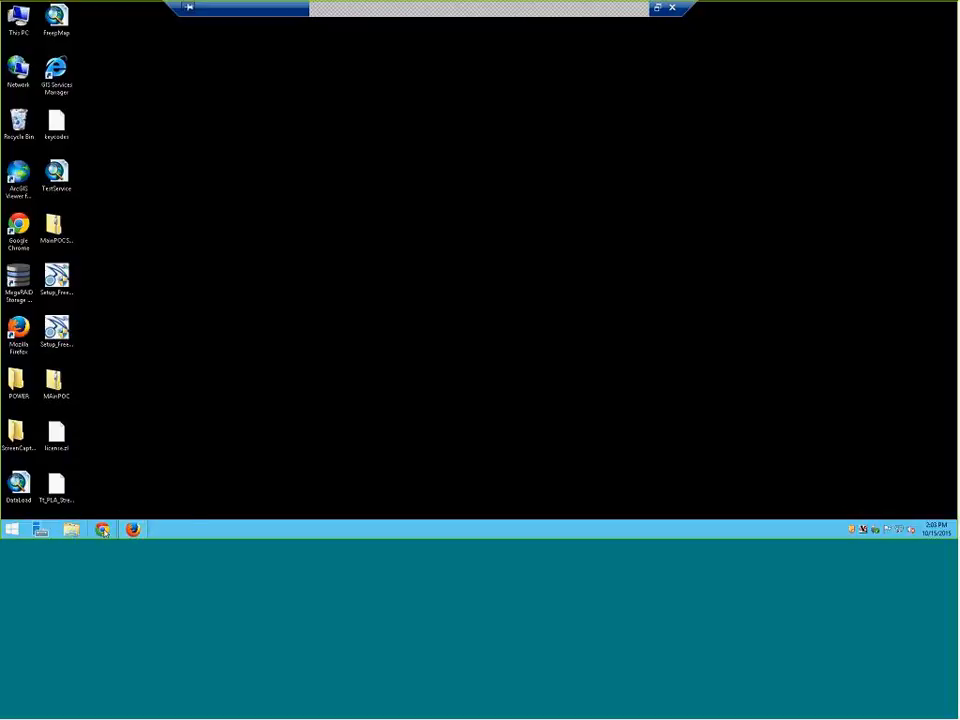
pyautogui.click(103, 530)
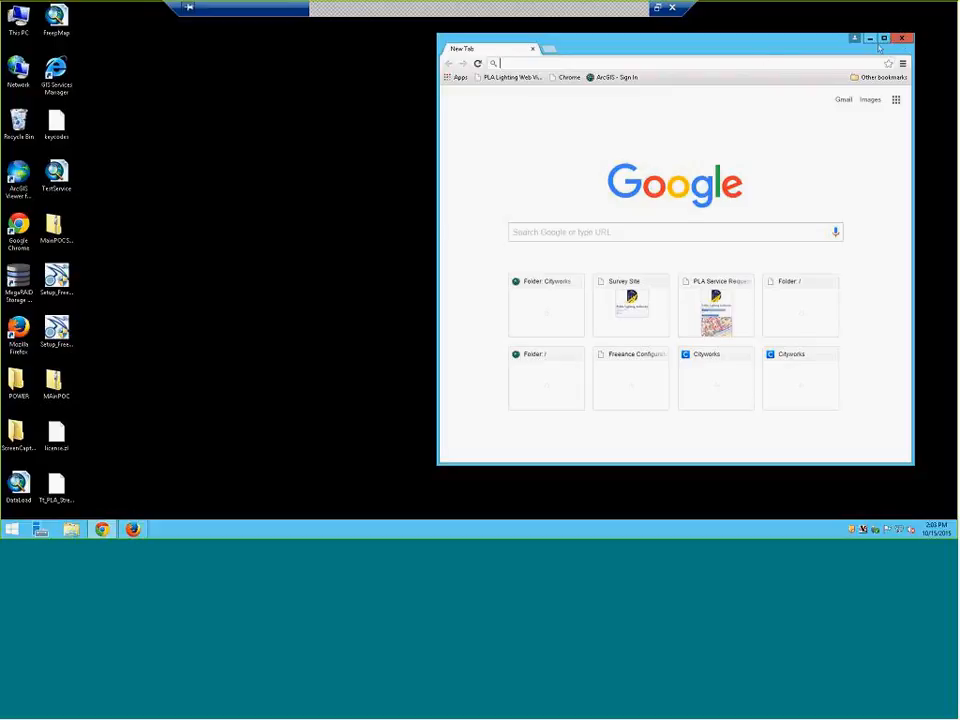
pyautogui.click(903, 63)
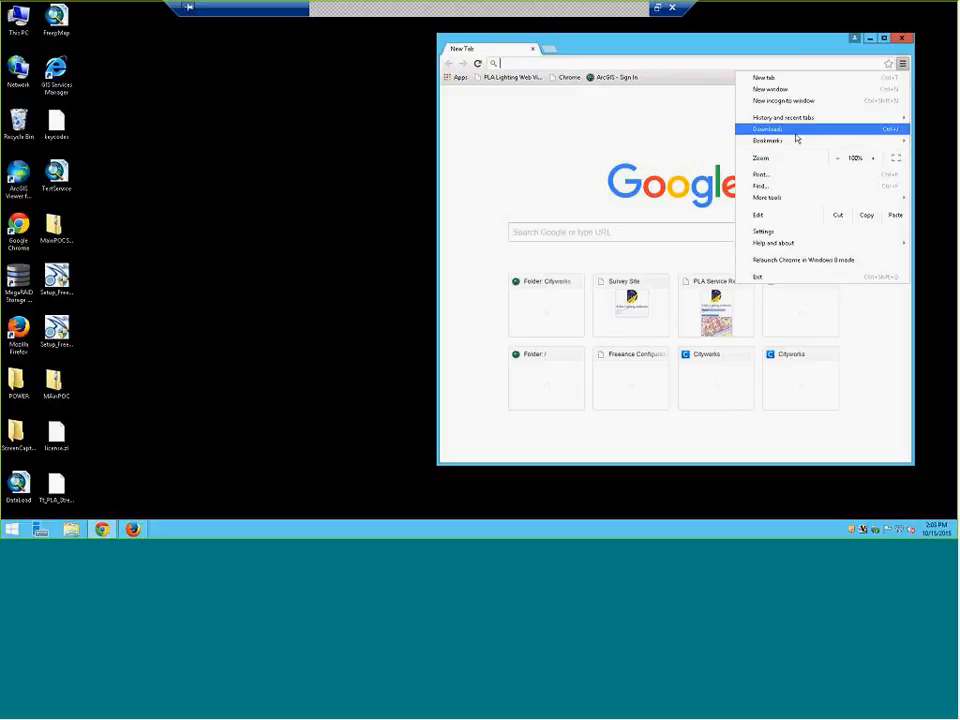
# Restore the closed Freeance Configuration System page from History, drop the empty tab, and bookmark it
pyautogui.moveTo(800, 122)
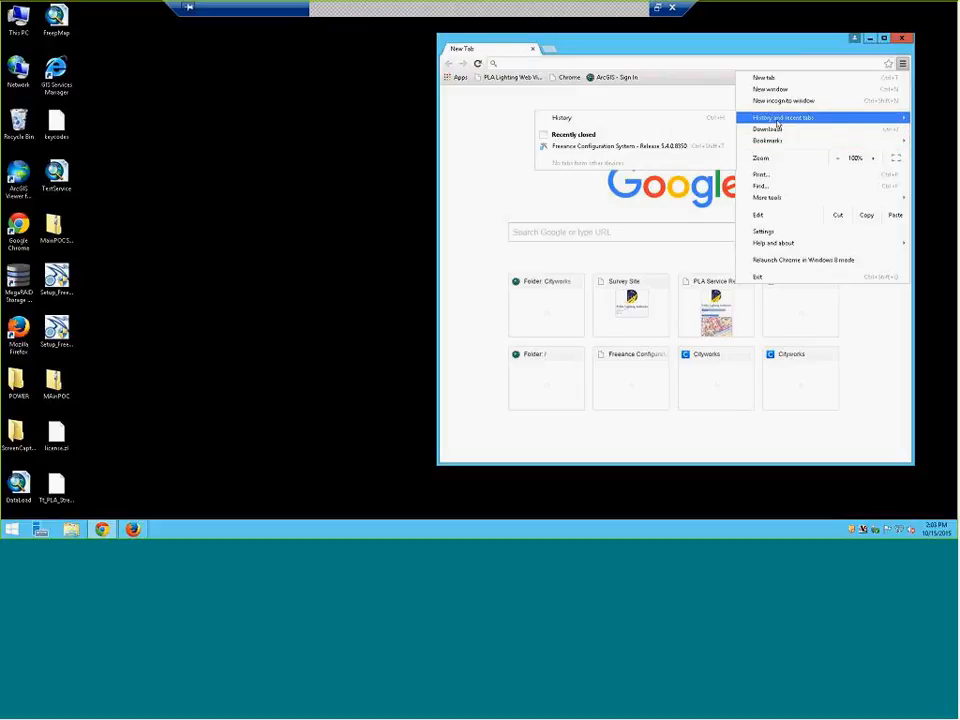
pyautogui.click(640, 147)
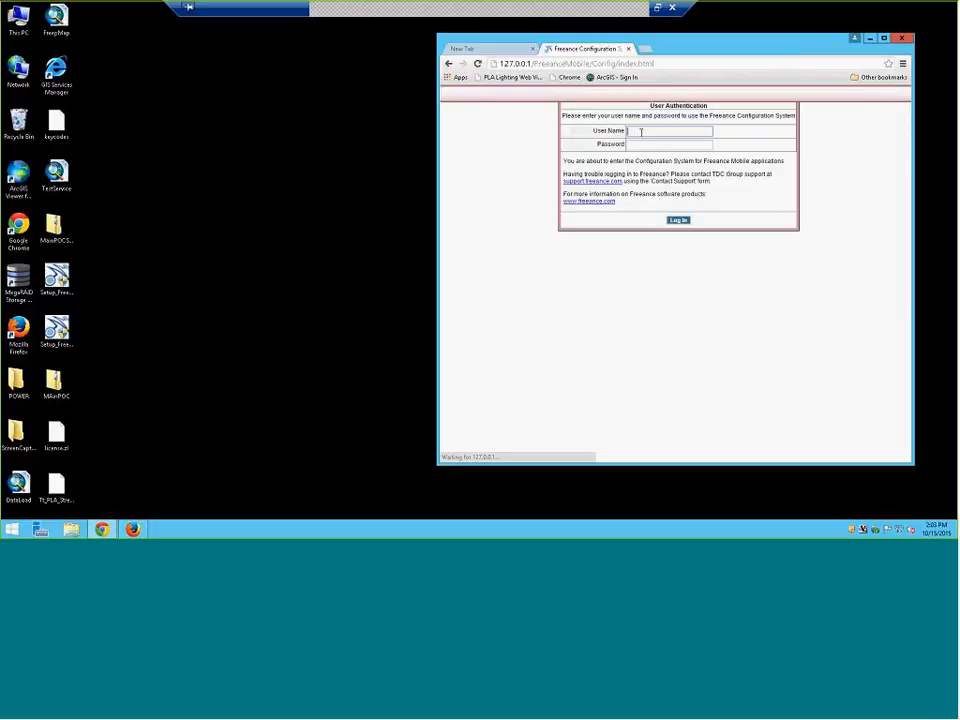
pyautogui.click(532, 48)
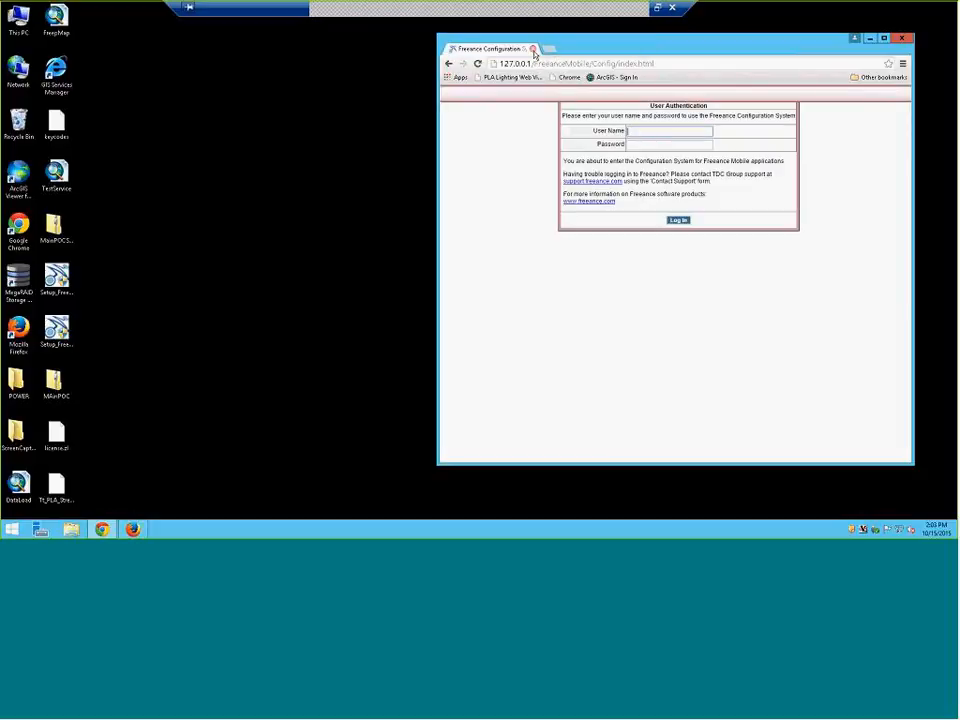
pyautogui.click(889, 65)
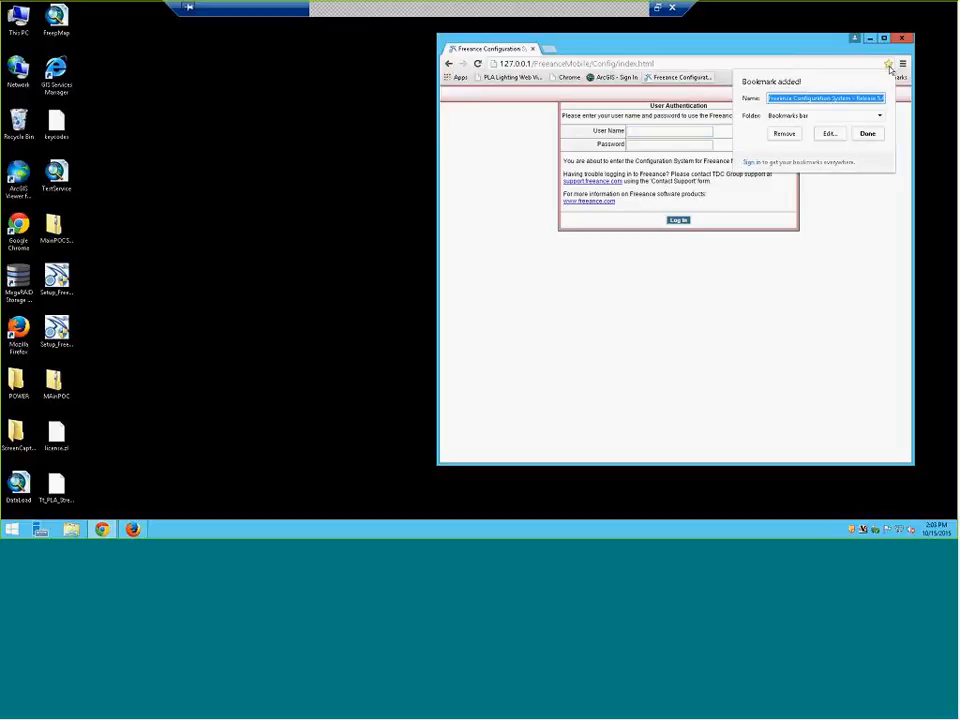
pyautogui.click(866, 135)
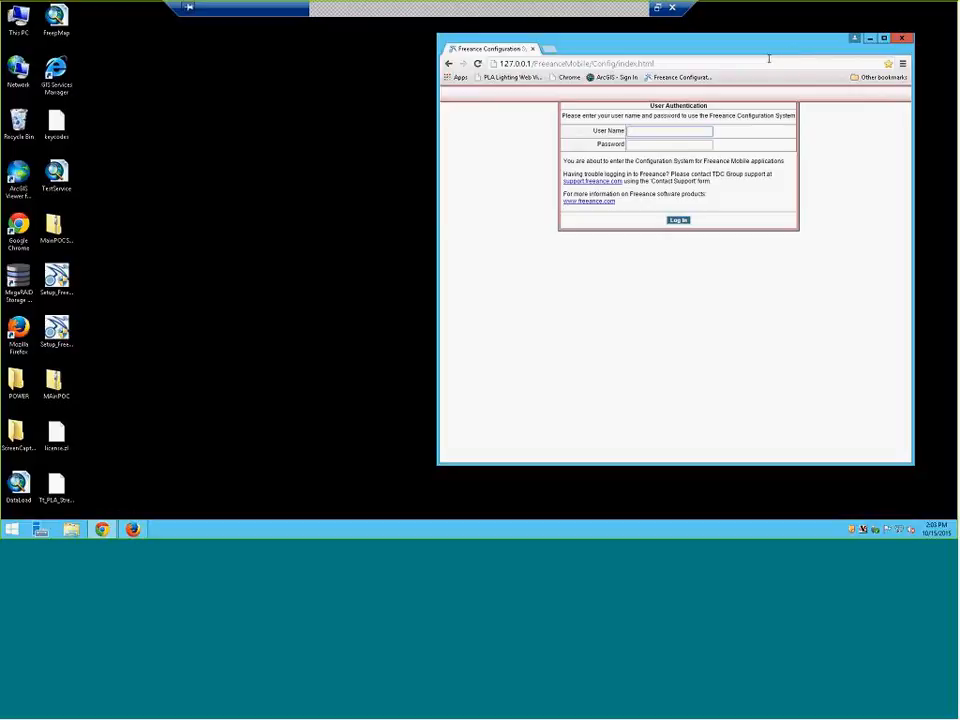
# Run Setup_FreeanceCityworks, approve the UAC prompt, install 5.4.0.8346, and close the installer
pyautogui.doubleClick(50, 330)
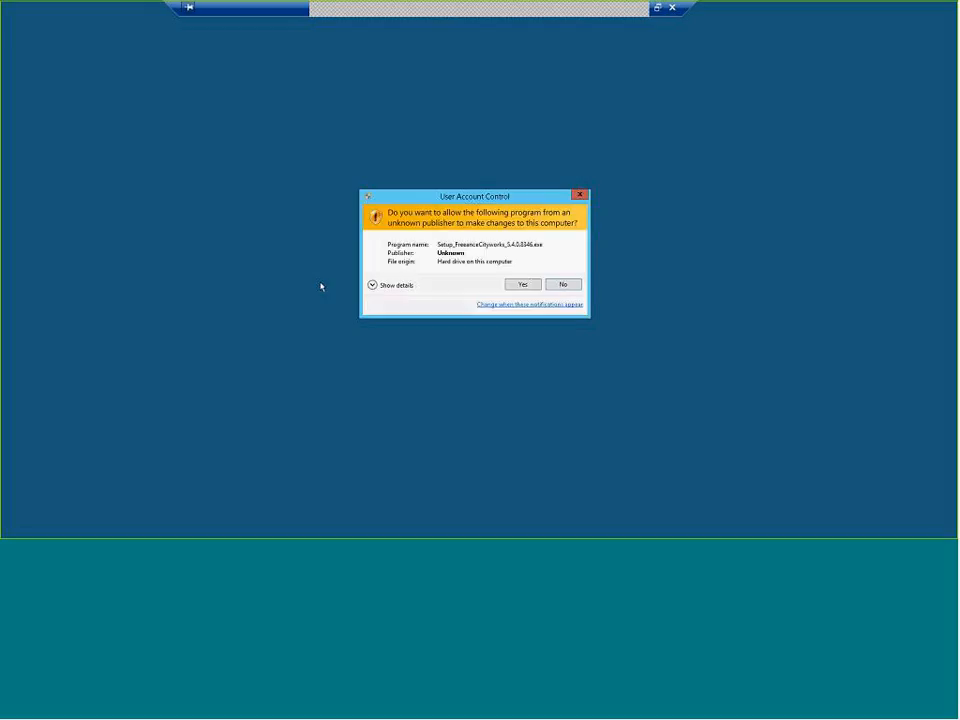
pyautogui.click(516, 286)
pyautogui.click(533, 345)
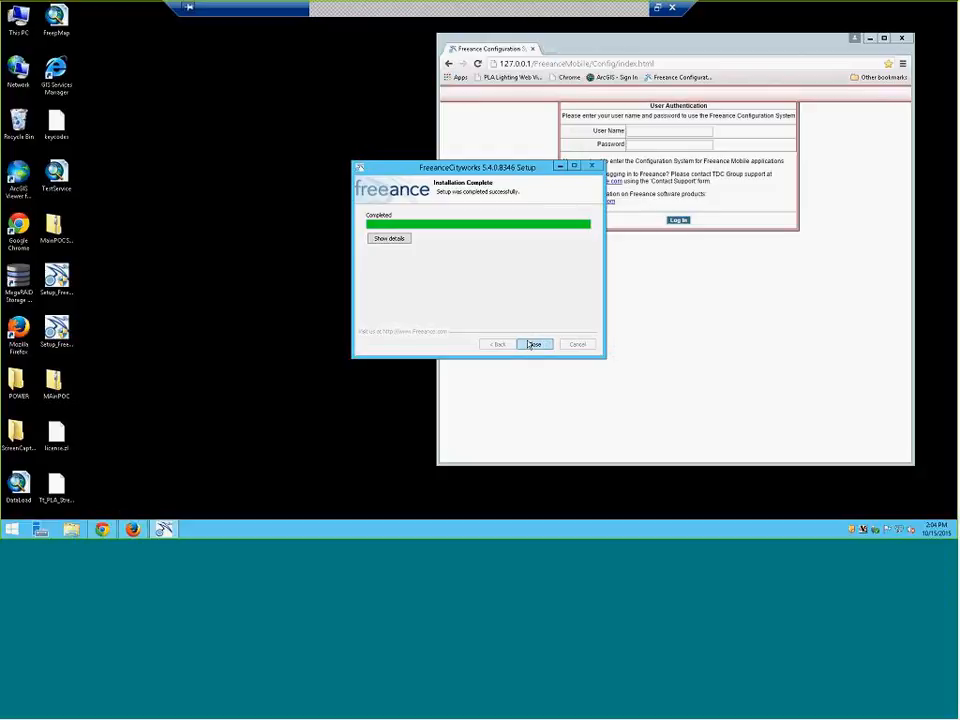
pyautogui.click(534, 344)
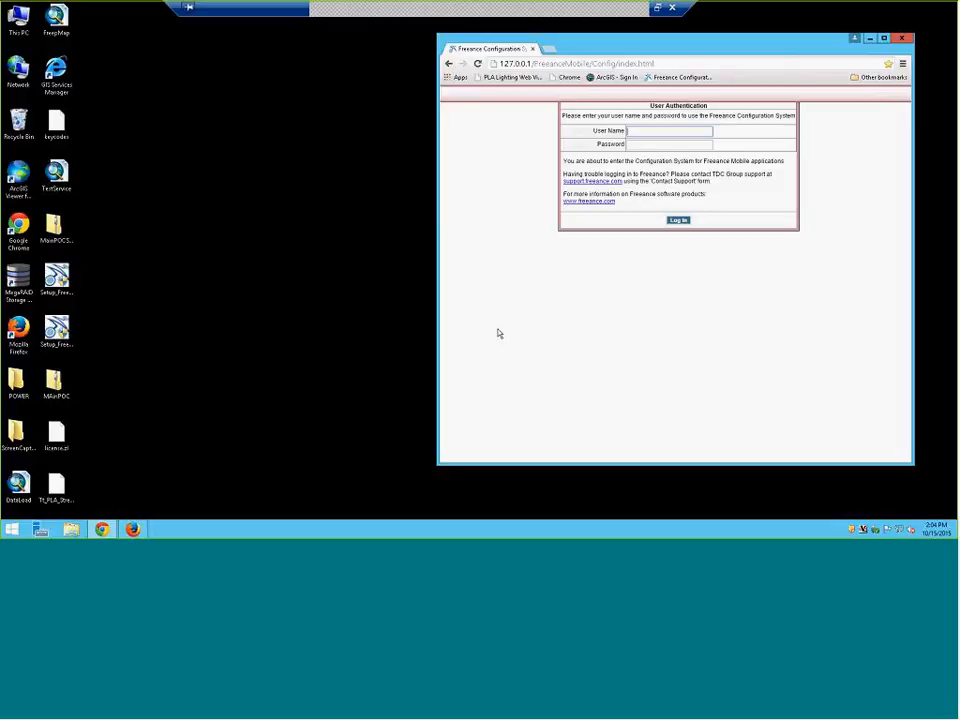
# Sign in with the configuration system's user name and password, then maximize the browser
pyautogui.write('freeance')
pyautogui.press('Tab')
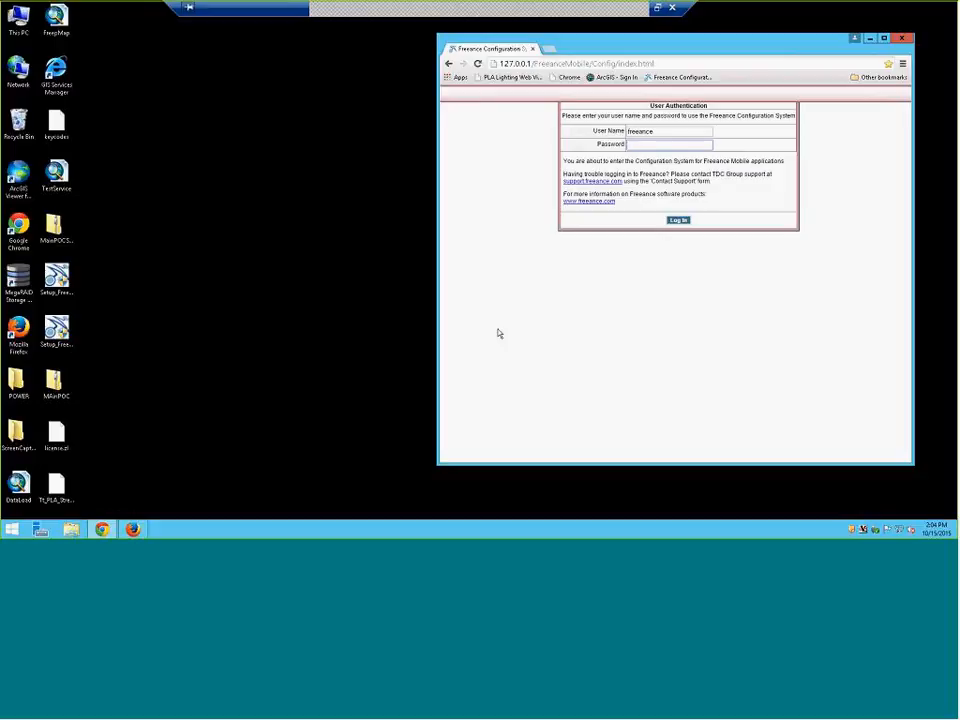
pyautogui.write('admin')
pyautogui.click(688, 222)
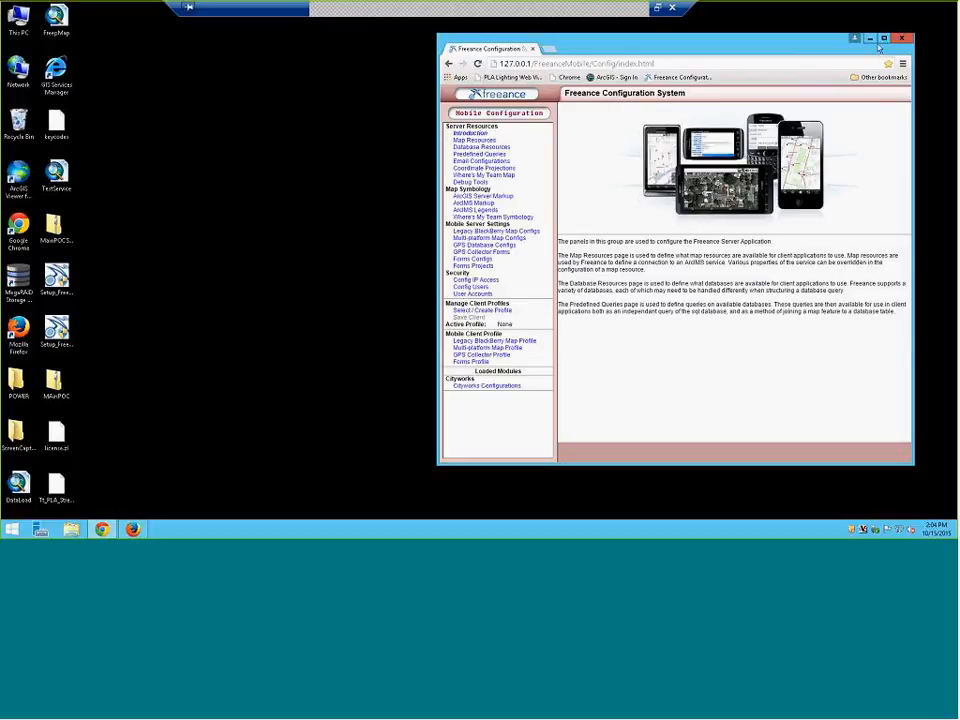
pyautogui.moveTo(815, 51); pyautogui.dragTo(718, 2)
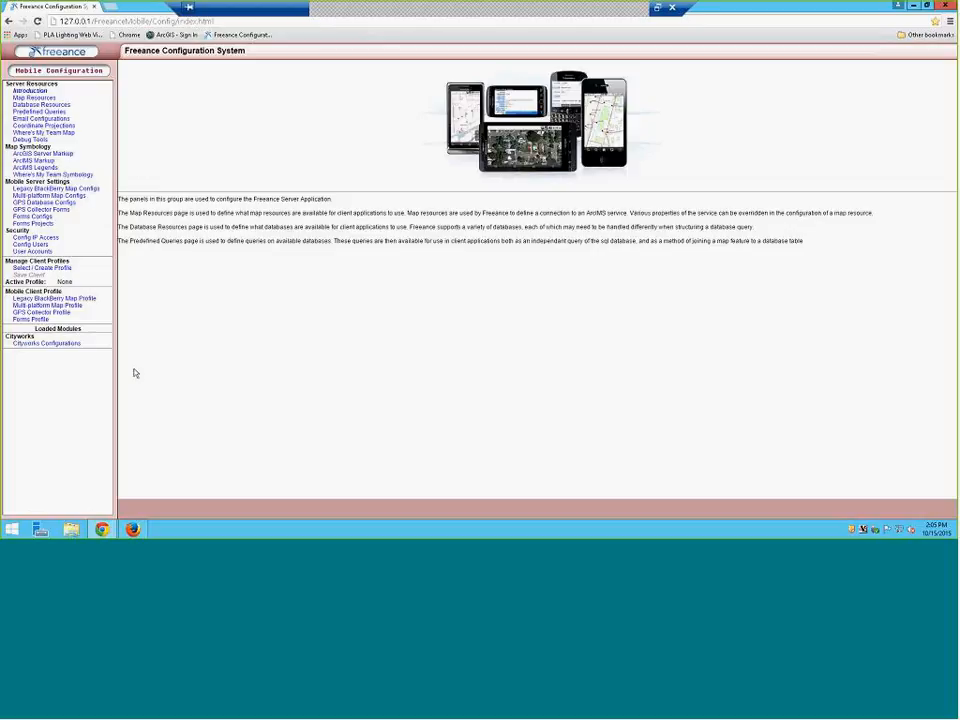
# Add a Cityworks configuration named 'TFreeEval', leaving Copy Existing Config at -- No --
pyautogui.click(36, 345)
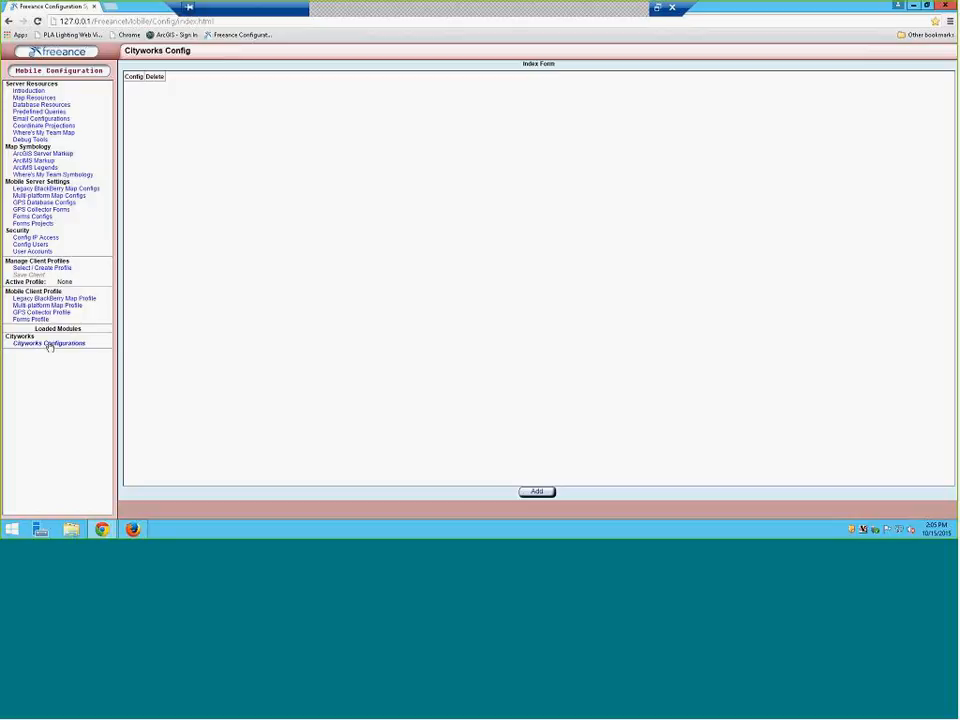
pyautogui.click(537, 492)
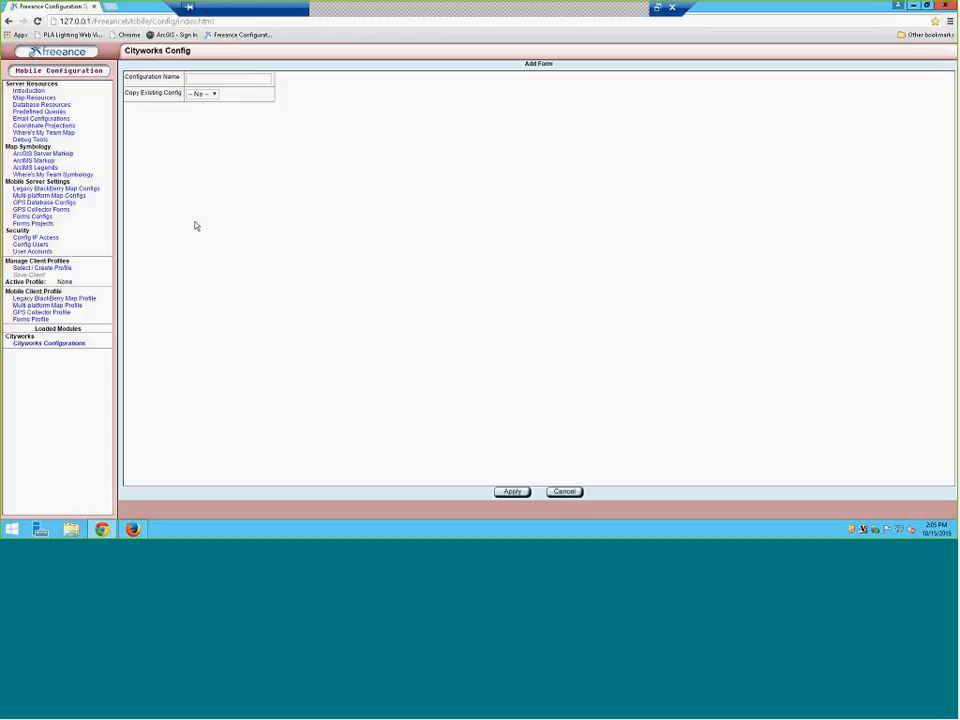
pyautogui.click(258, 79)
pyautogui.write('T')
pyautogui.write('Fre')
pyautogui.write('e')
pyautogui.write('Eval')
pyautogui.click(213, 94)
pyautogui.click(214, 103)
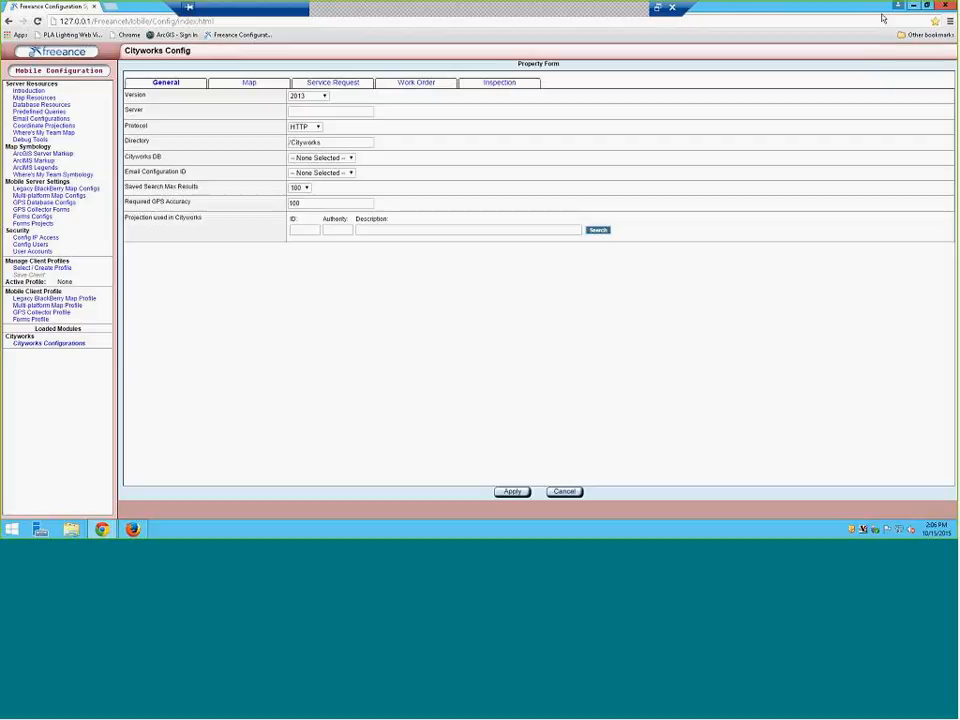
# Restore the browser from full screen and move its window to the left
pyautogui.click(915, 7)
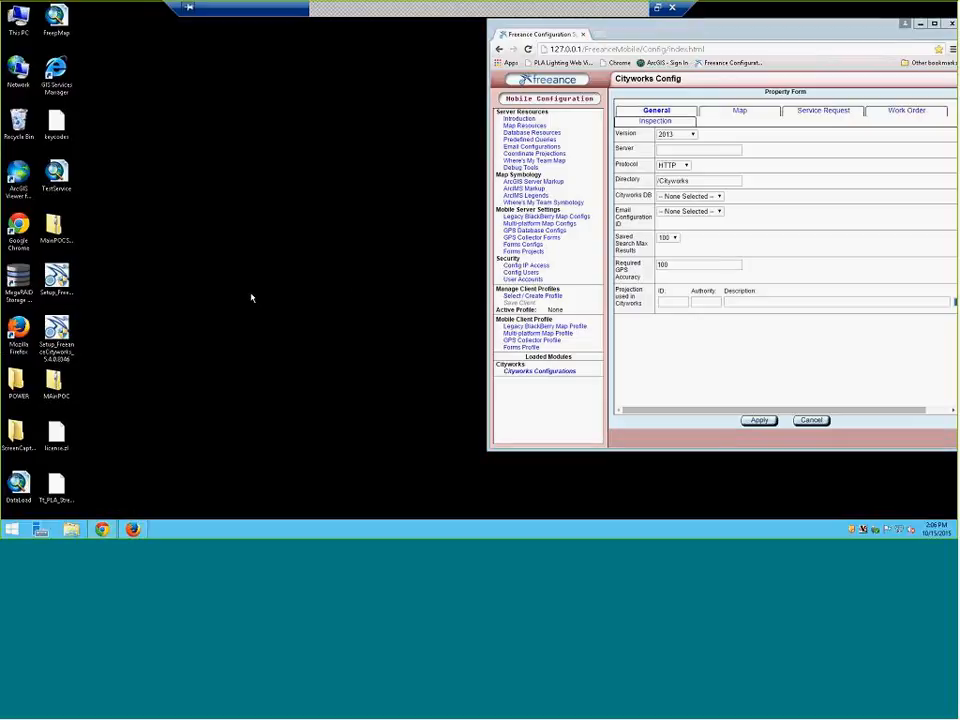
pyautogui.click(690, 25)
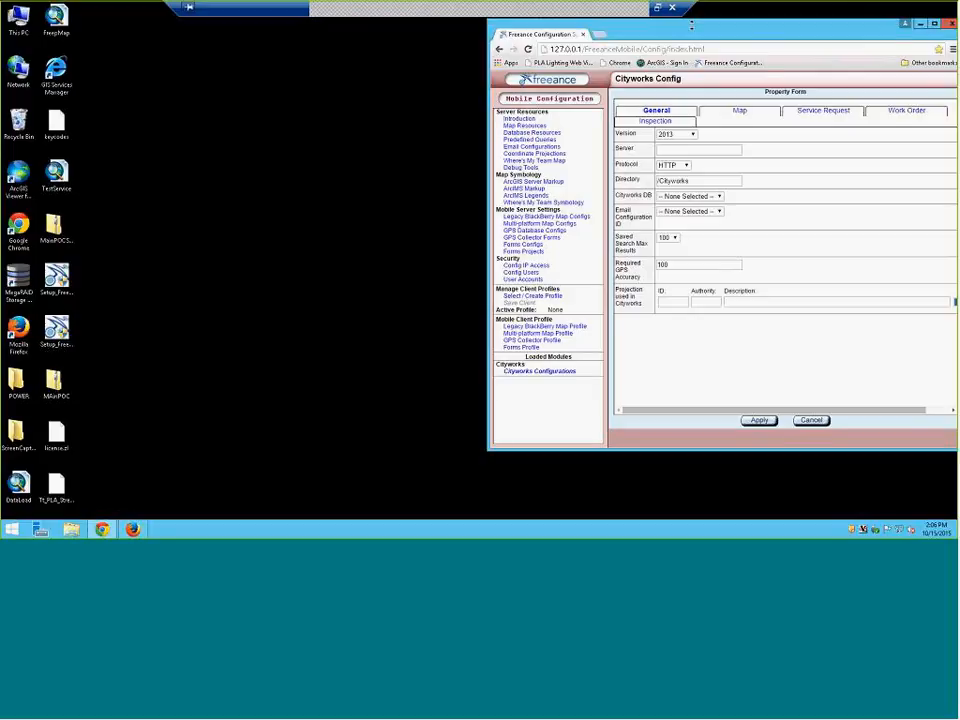
pyautogui.moveTo(690, 25); pyautogui.dragTo(582, 35)
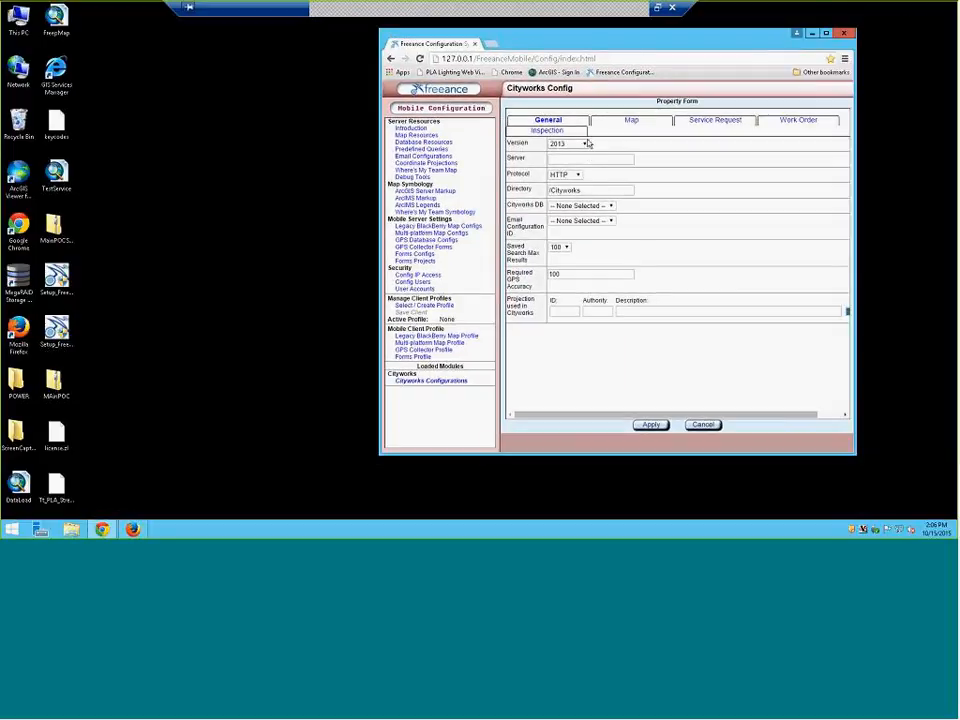
# Choose 2014 SP1 as the Cityworks version and place the cursor in the Server field
pyautogui.click(585, 144)
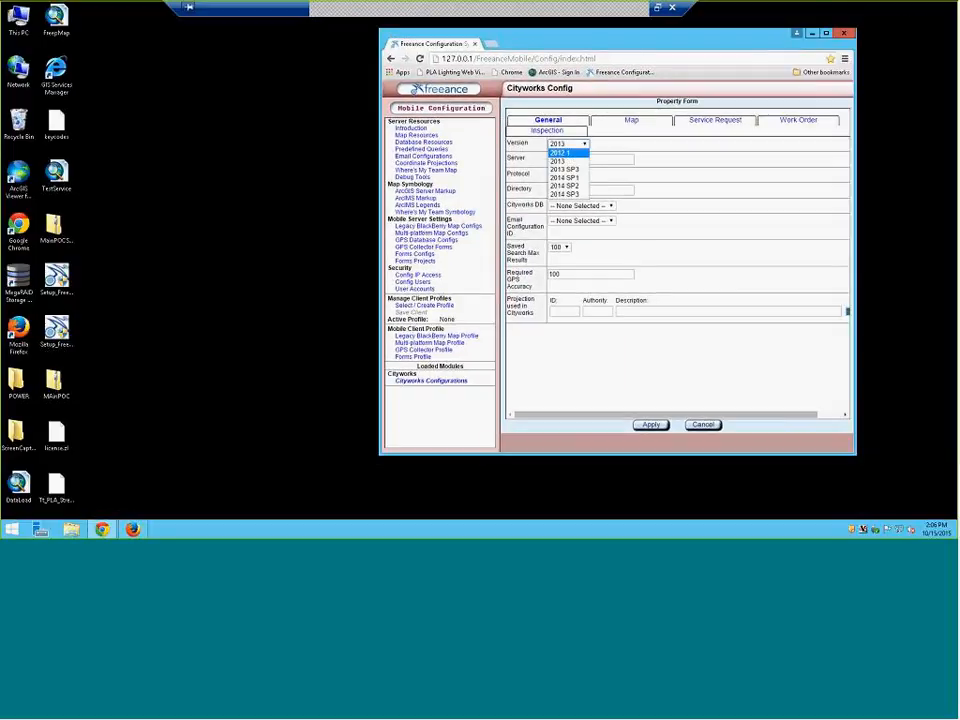
pyautogui.click(565, 177)
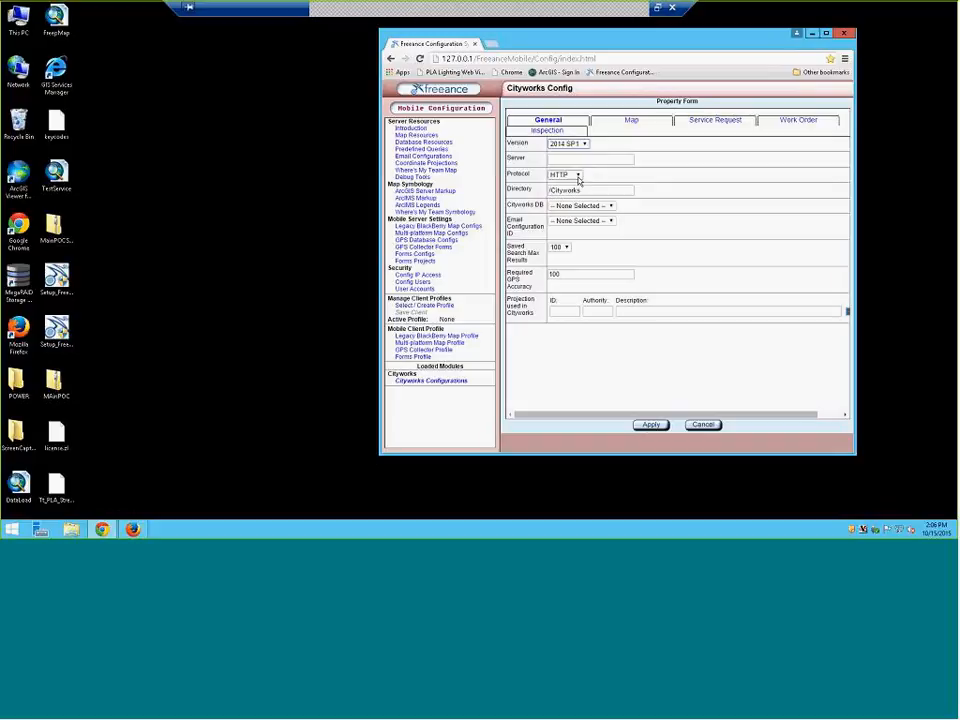
pyautogui.click(579, 158)
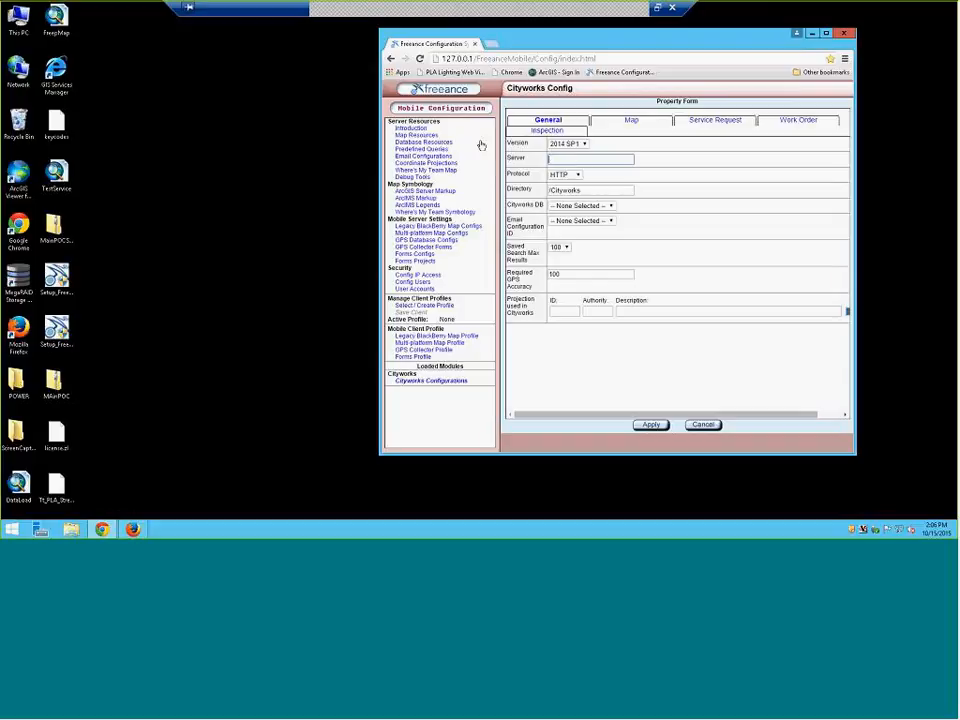
pyautogui.click(57, 88)
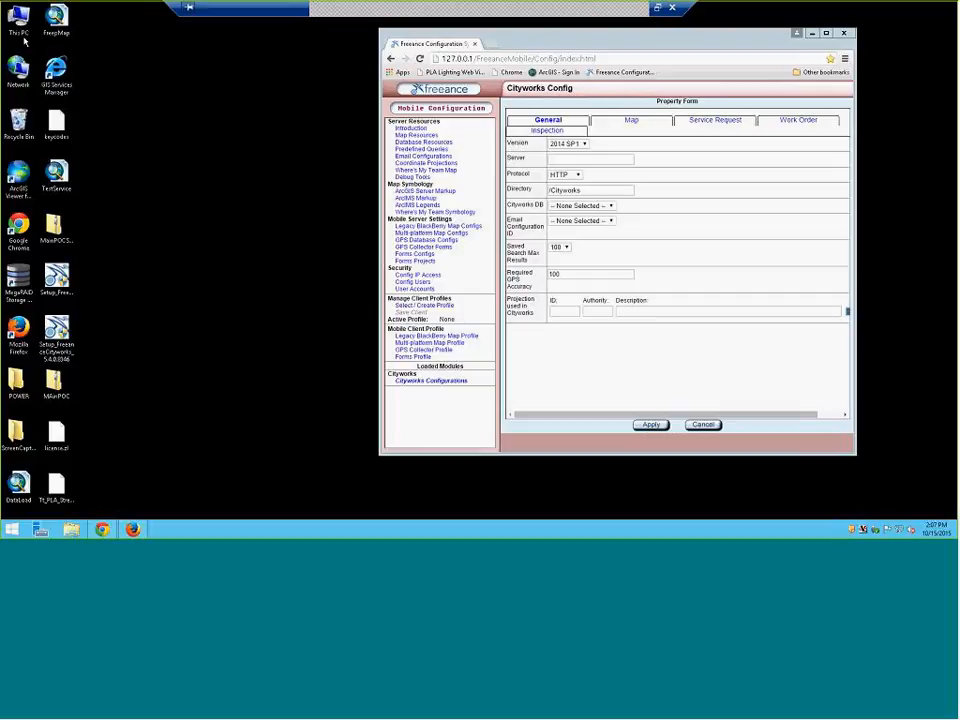
# Dismiss the Start menu and minimize the remote session to reveal the local WebEx desktop
pyautogui.click(12, 530)
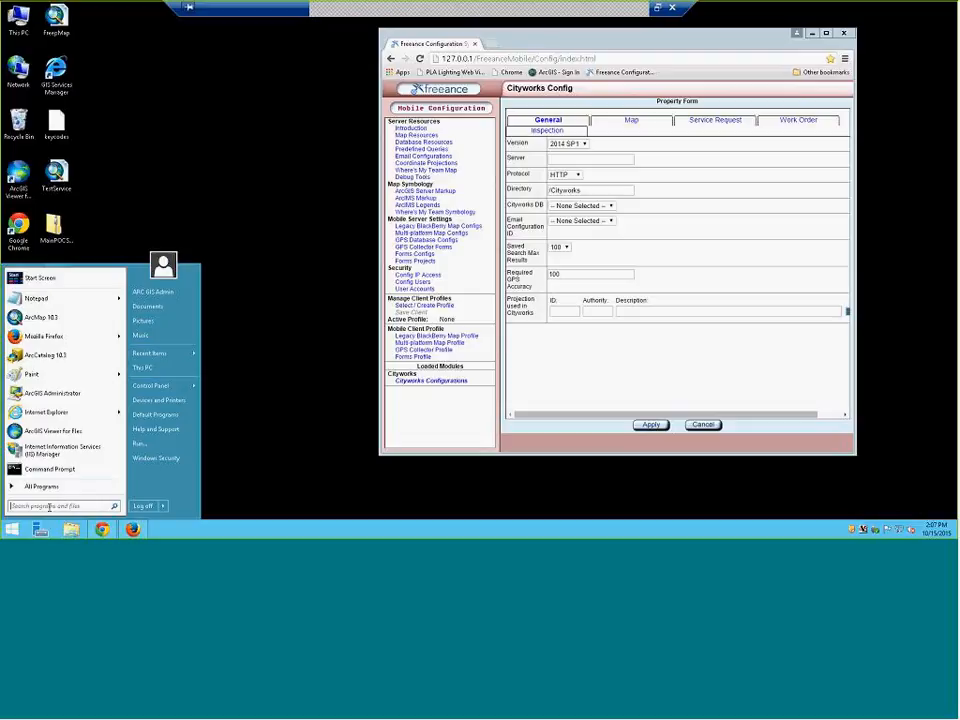
pyautogui.click(174, 108)
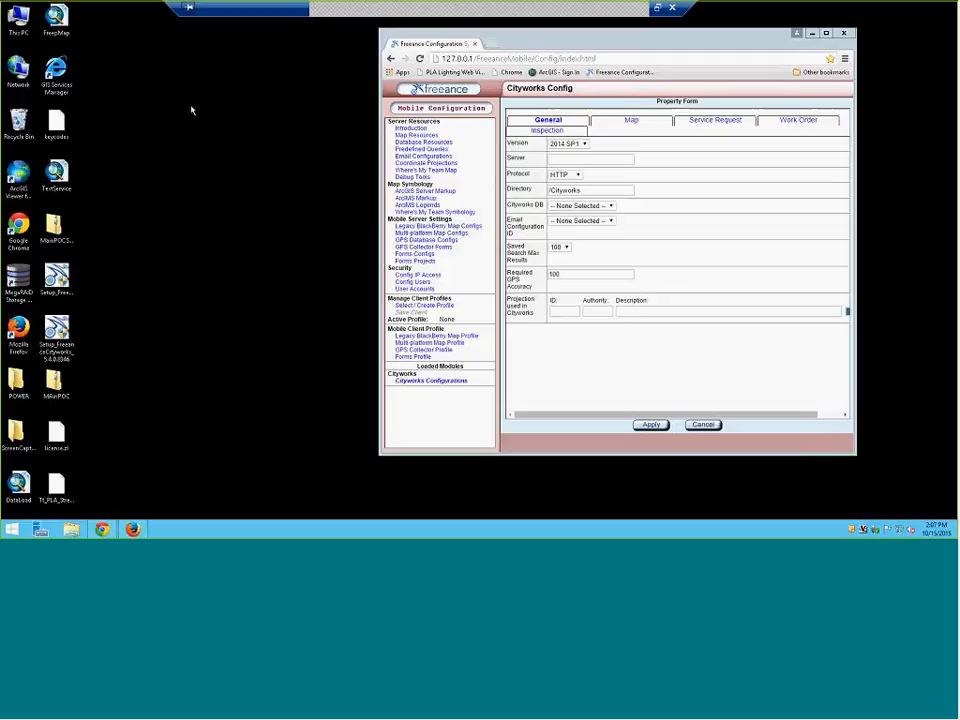
pyautogui.press('super')
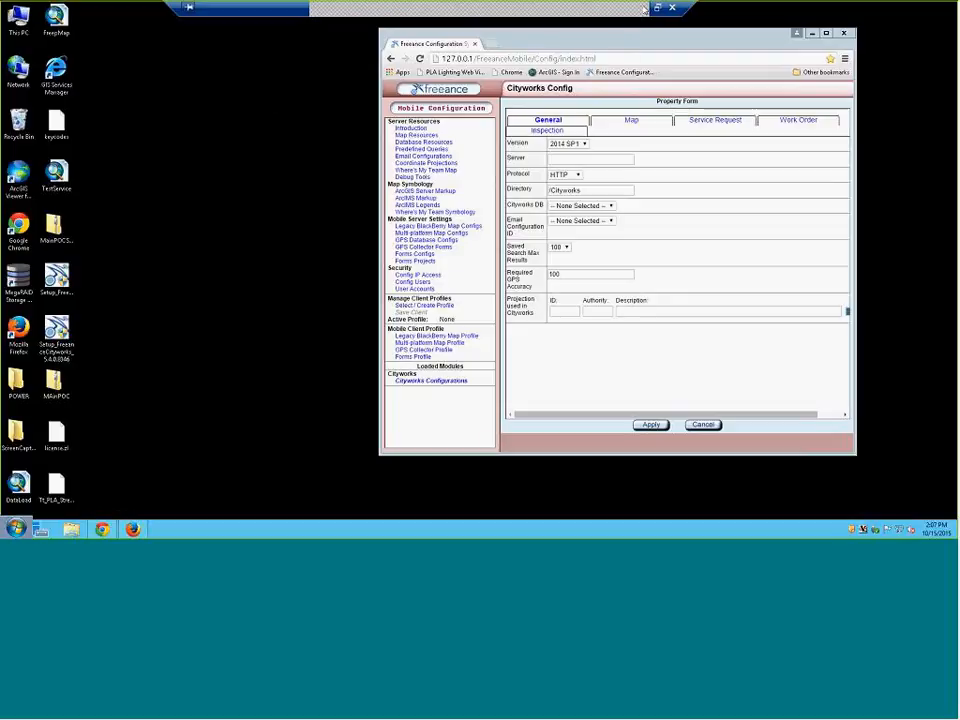
pyautogui.click(645, 8)
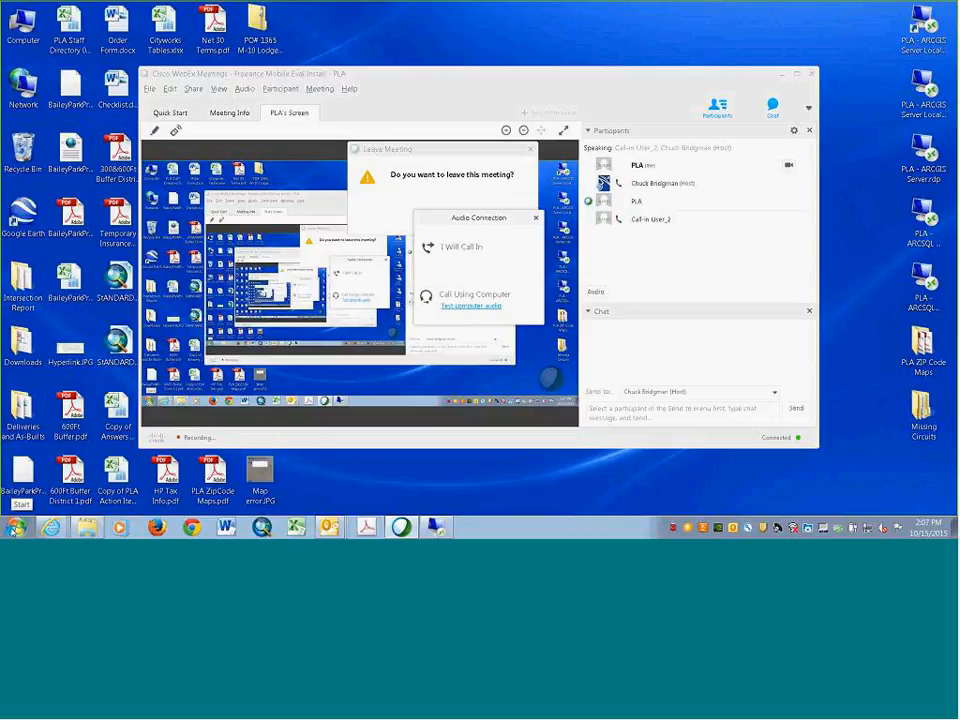
pyautogui.click(14, 528)
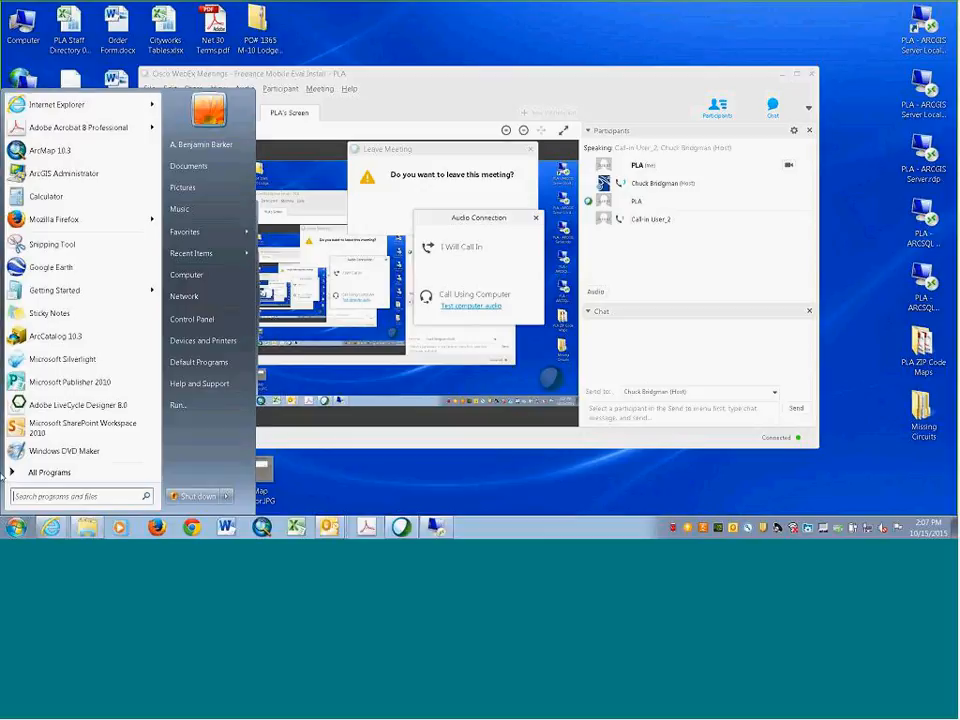
pyautogui.write('ci')
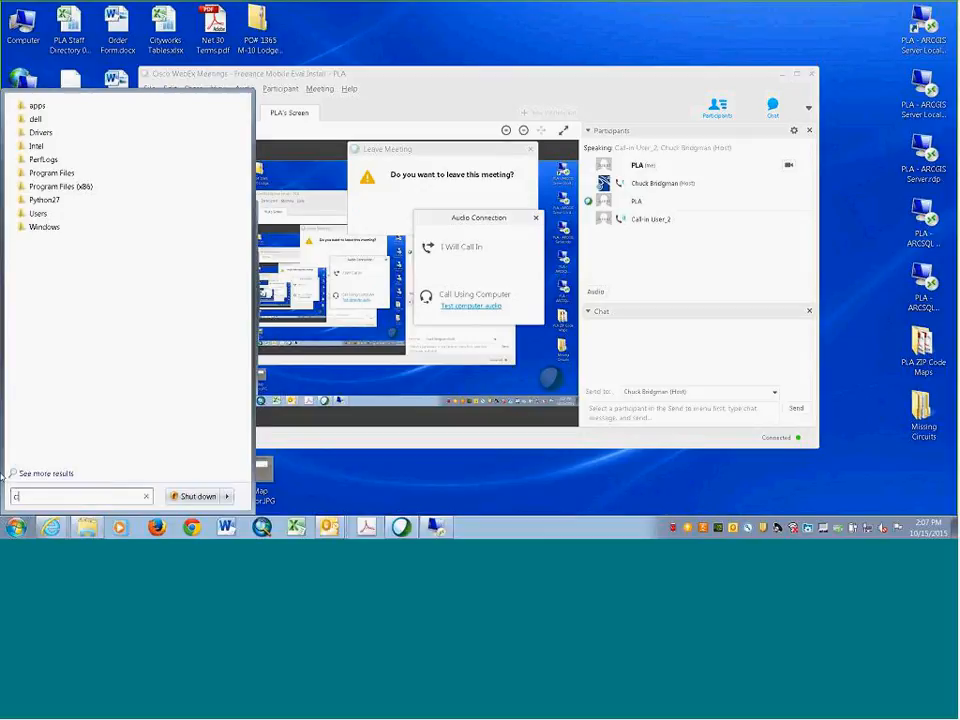
pyautogui.write('pt')
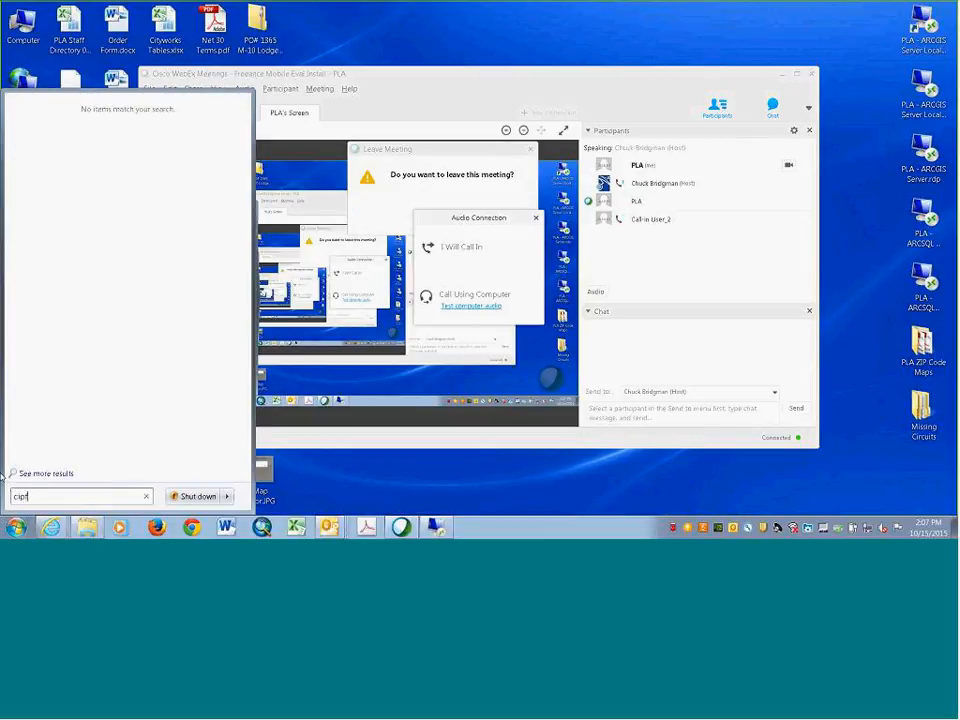
pyautogui.press('BackSpace')
pyautogui.press('BackSpace')
pyautogui.press('BackSpace')
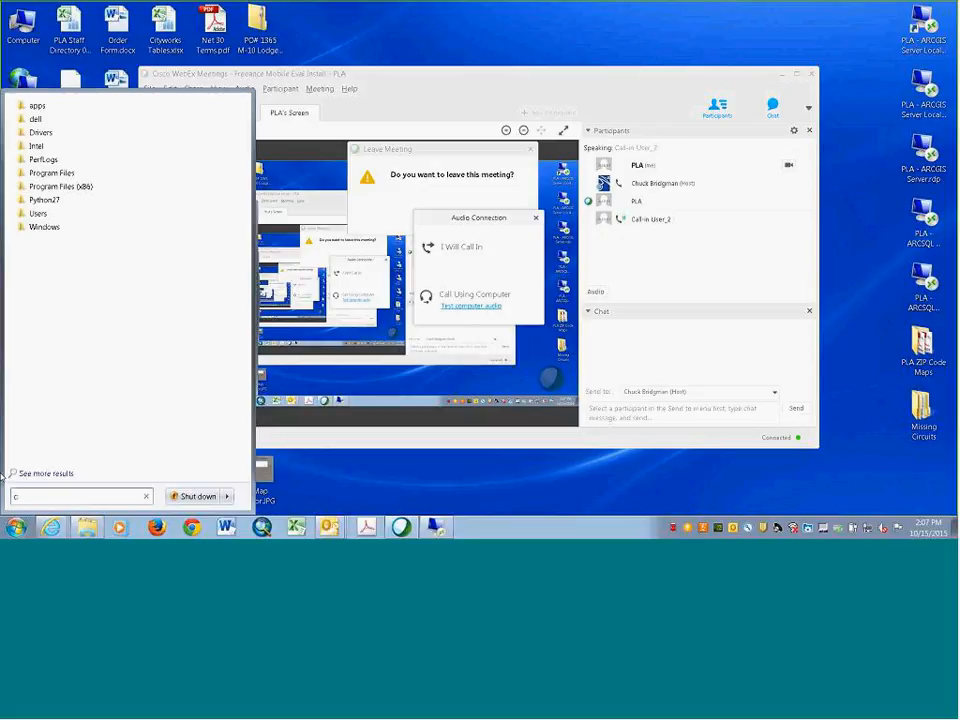
pyautogui.write('\\')
pyautogui.write('u')
pyautogui.press('BackSpace')
pyautogui.write('pconfi')
pyautogui.press('BackSpace')
pyautogui.press('BackSpace')
pyautogui.press('BackSpace')
pyautogui.press('BackSpace')
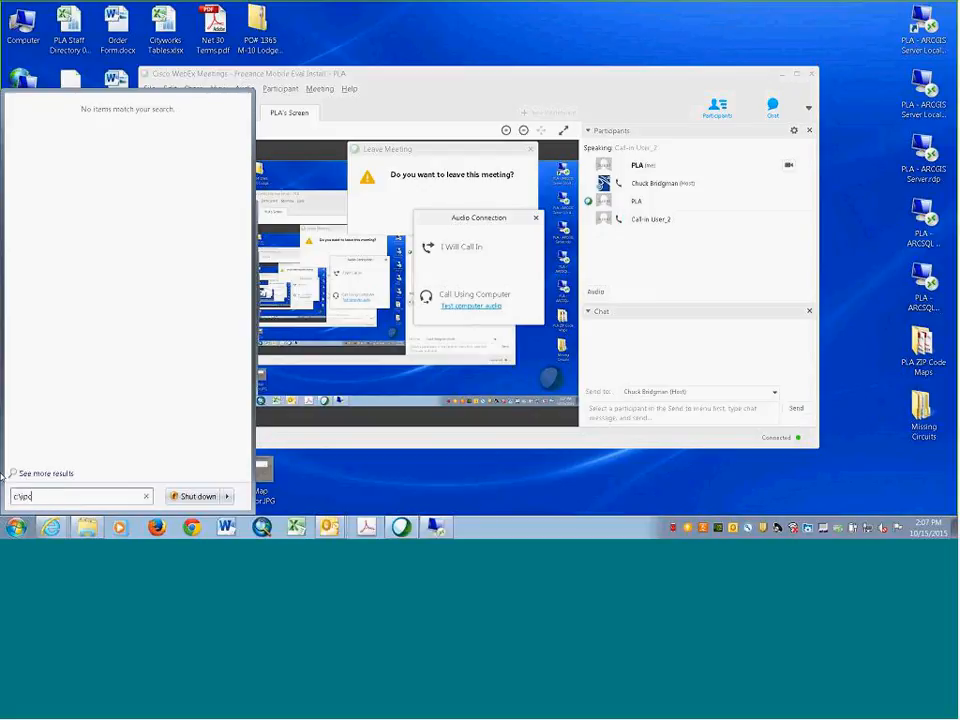
pyautogui.write('fon')
pyautogui.press('Return')
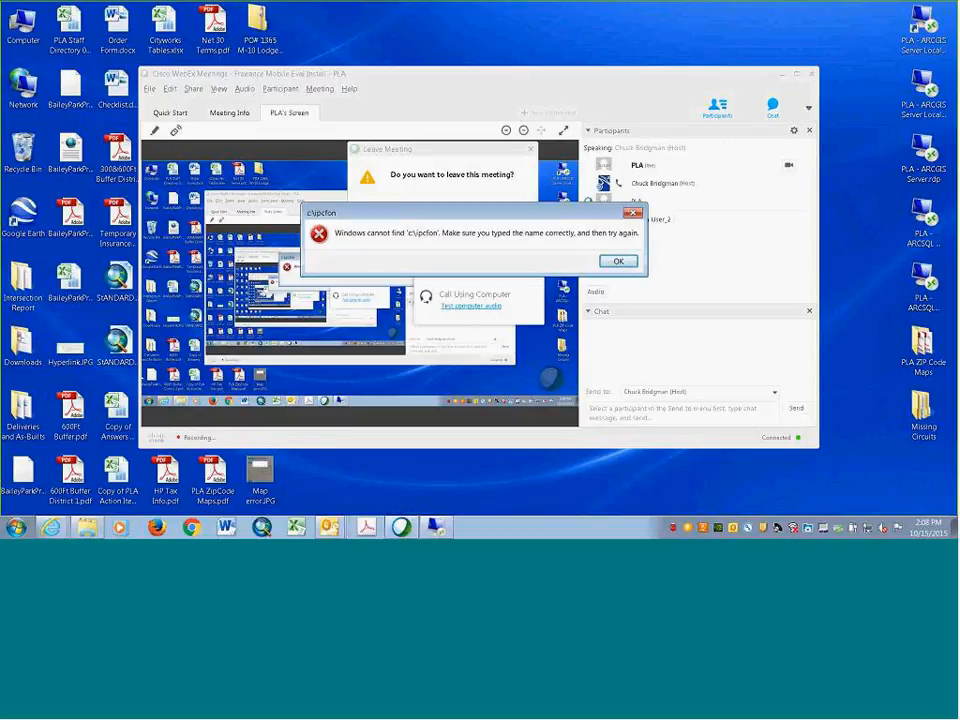
pyautogui.click(633, 213)
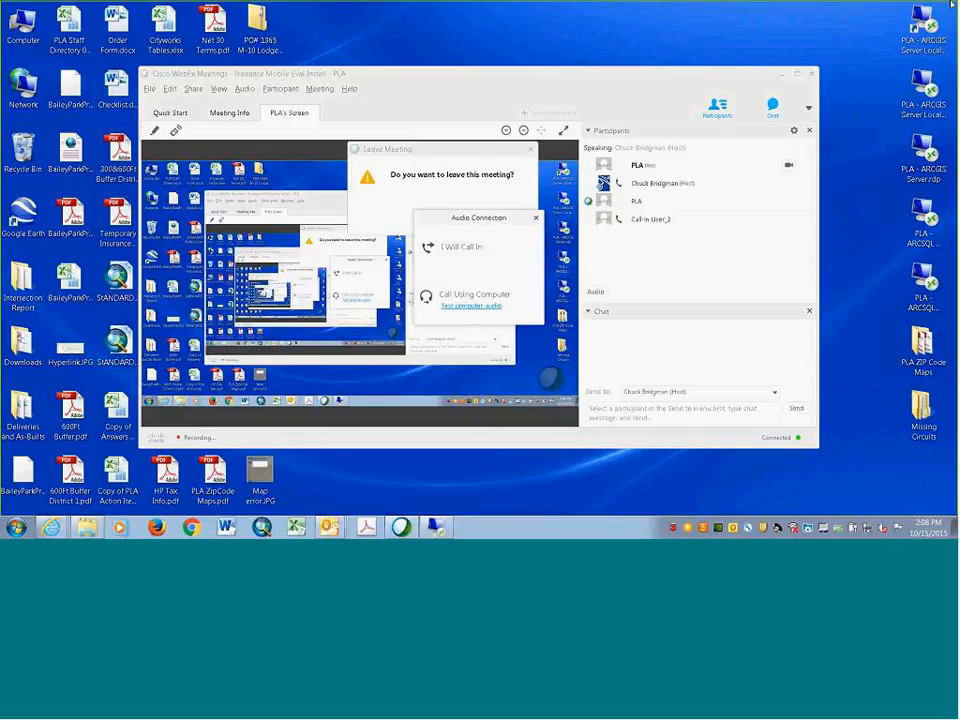
pyautogui.click(13, 530)
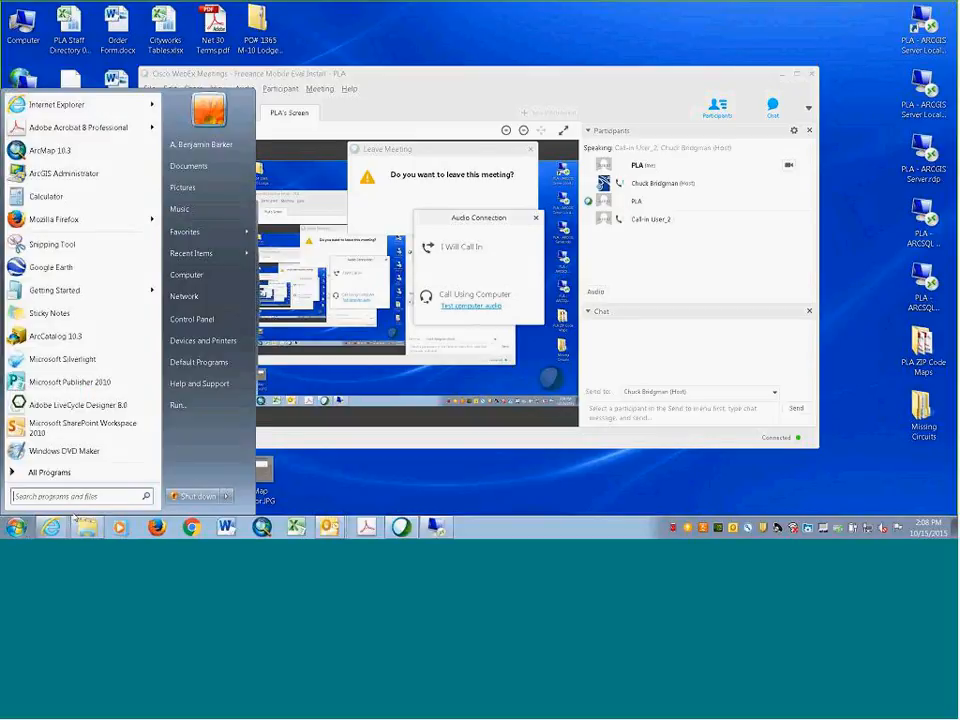
pyautogui.write('c')
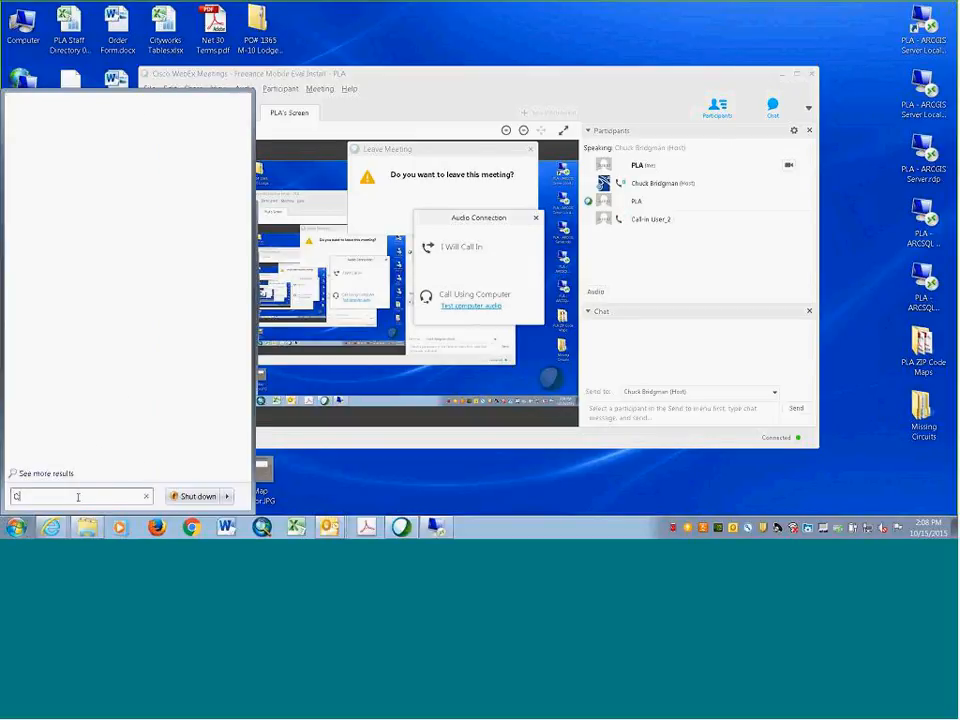
pyautogui.write(':\\ipconfi')
pyautogui.press('BackSpace')
pyautogui.press('BackSpace')
pyautogui.press('BackSpace')
pyautogui.press('BackSpace')
pyautogui.press('BackSpace')
pyautogui.press('BackSpace')
pyautogui.press('BackSpace')
pyautogui.press('BackSpace')
pyautogui.press('BackSpace')
pyautogui.write(':\\')
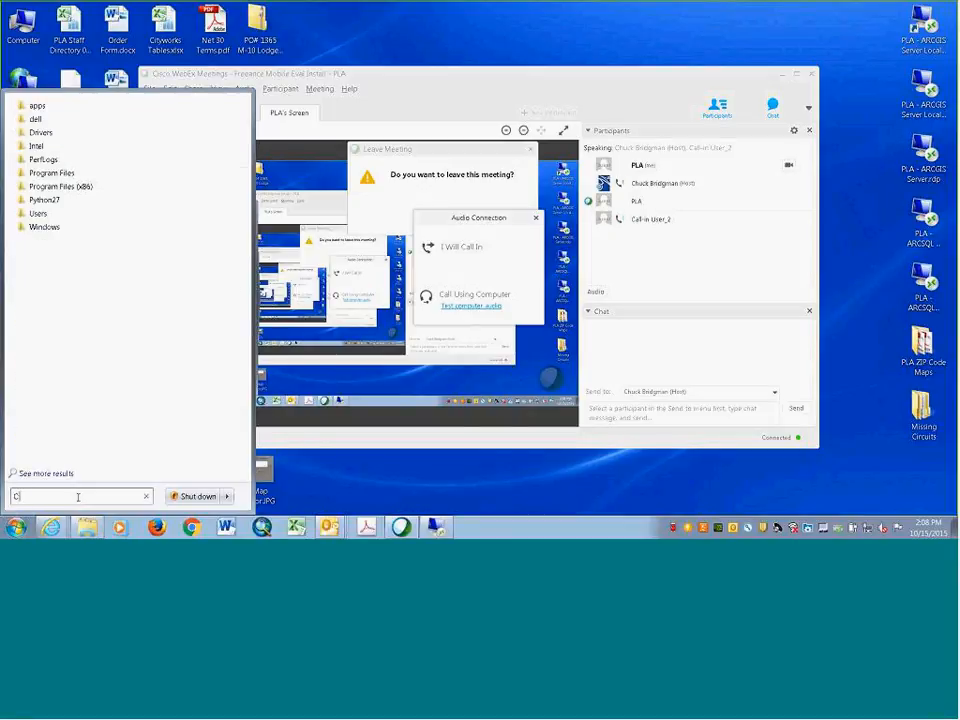
pyautogui.write('ipconfig')
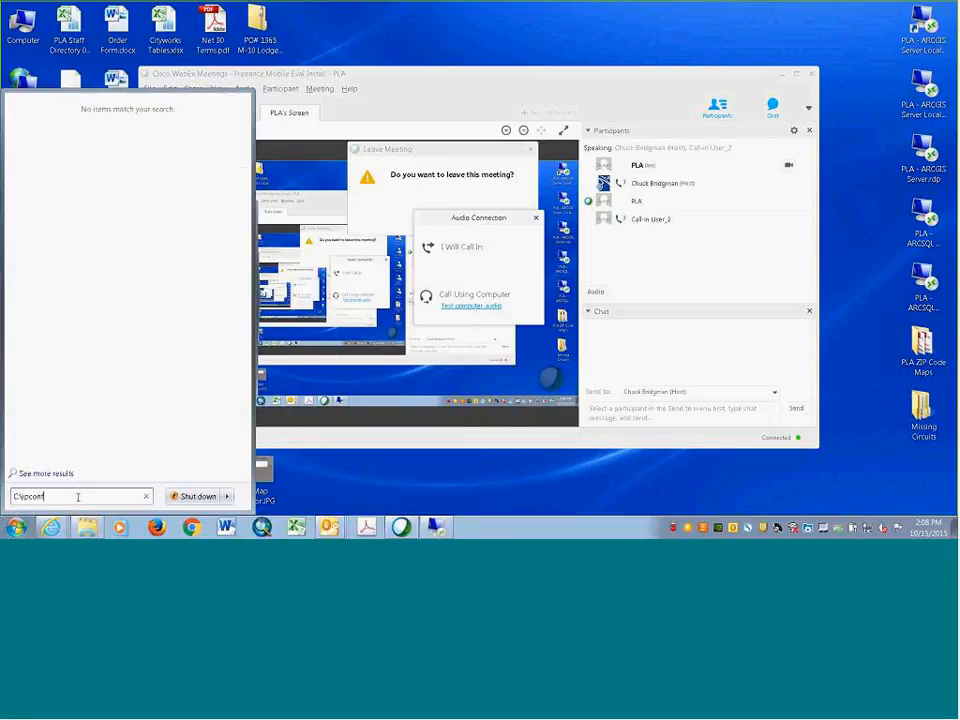
pyautogui.press('Return')
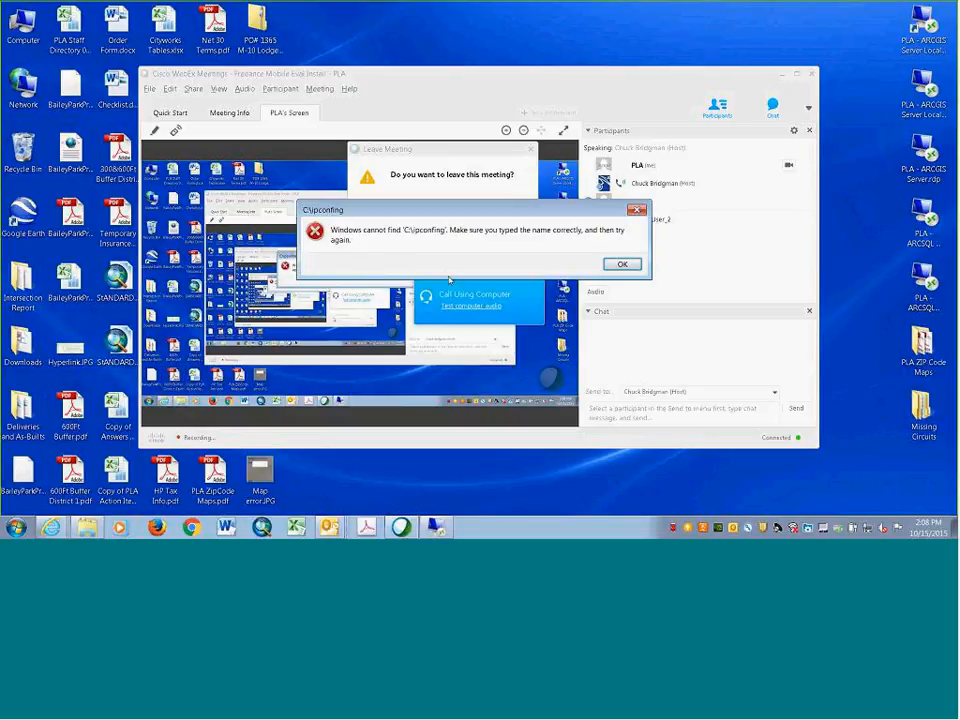
pyautogui.press('Return')
pyautogui.press('super')
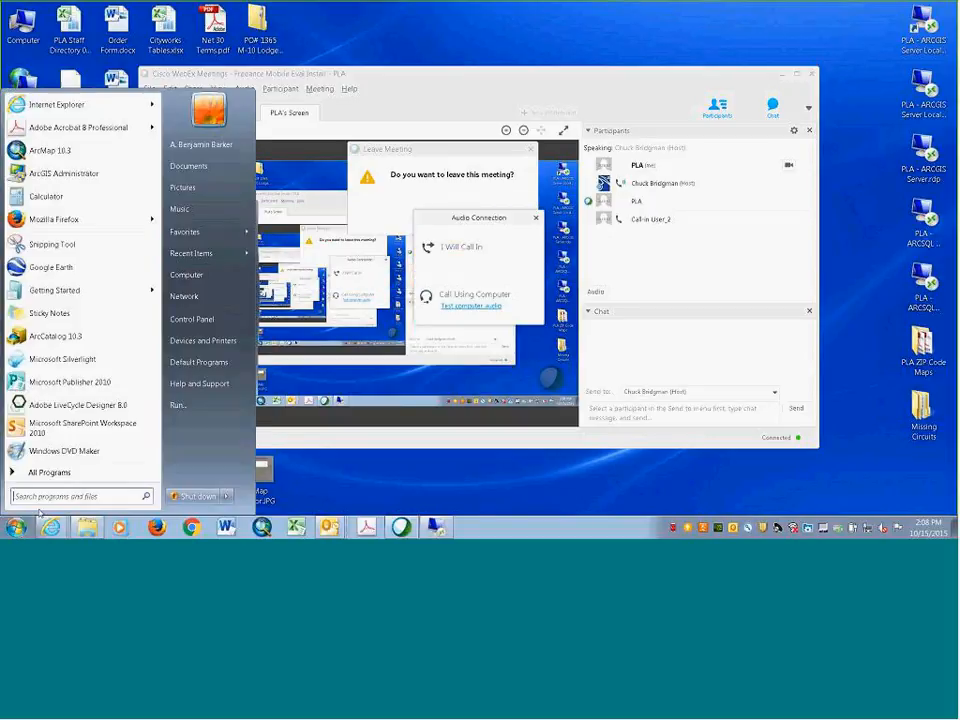
pyautogui.click(55, 498)
pyautogui.write('ip')
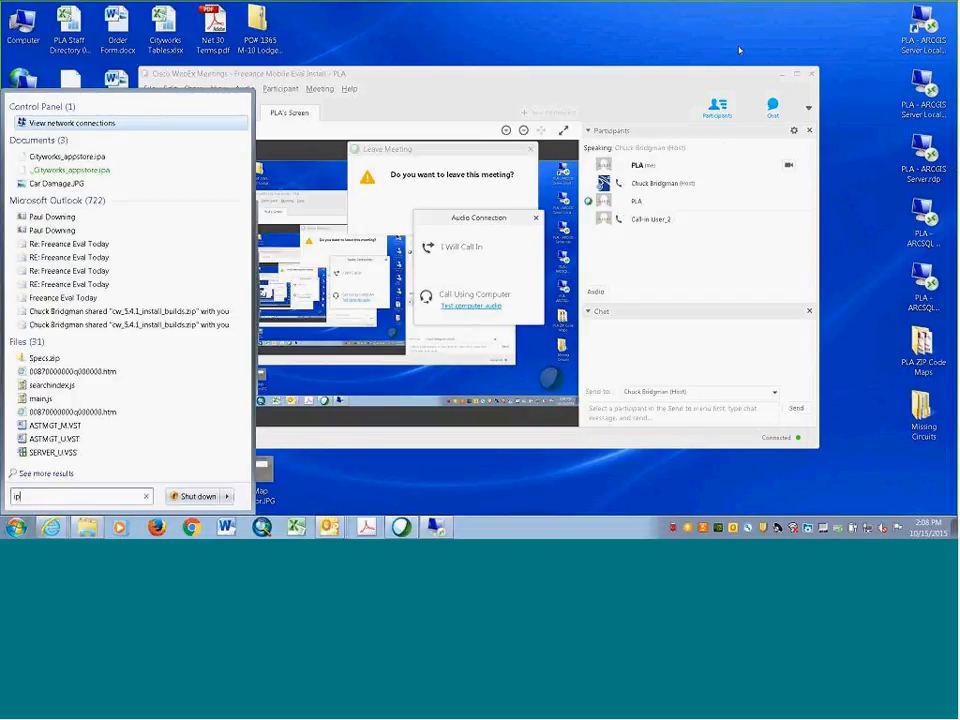
pyautogui.click(740, 50)
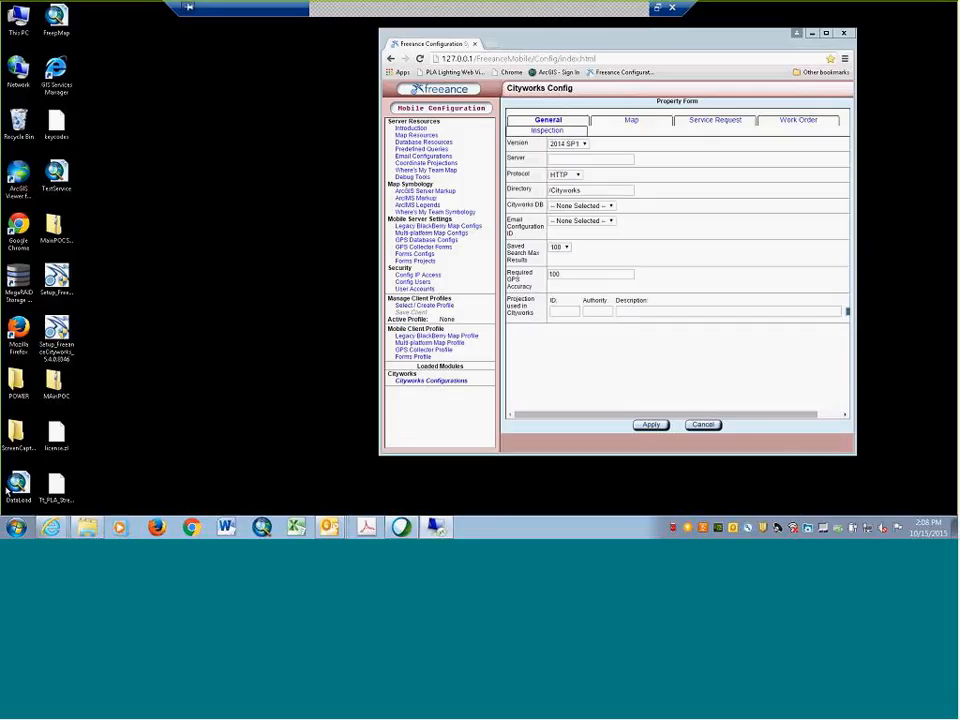
# Run ipconfig in Command Prompt and scroll up to the IPv4 address 192.168.1.12
pyautogui.click(12, 528)
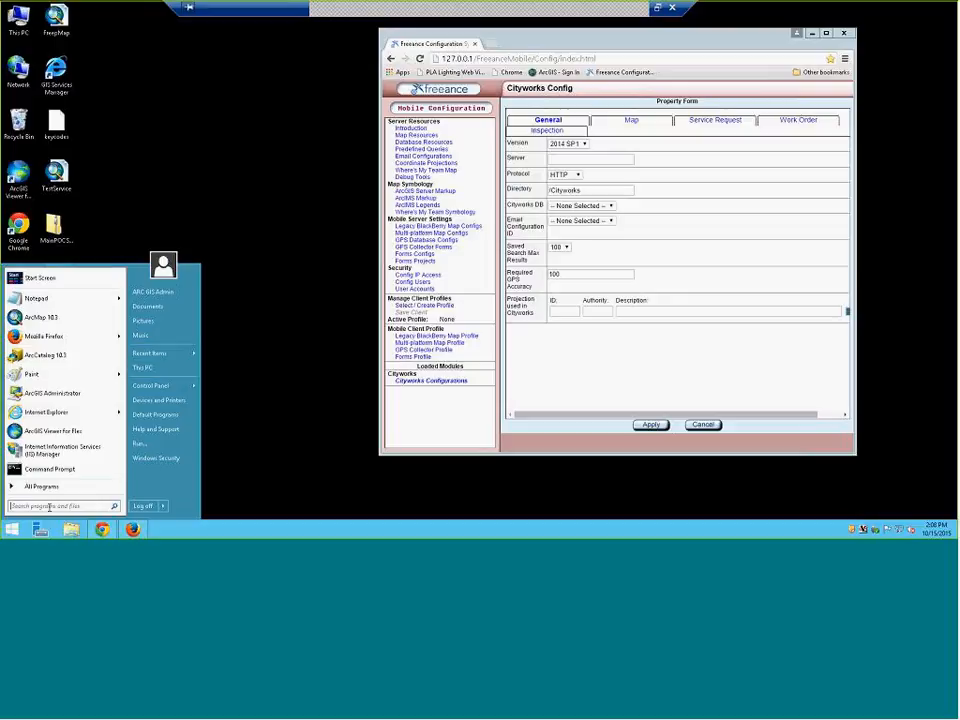
pyautogui.click(50, 469)
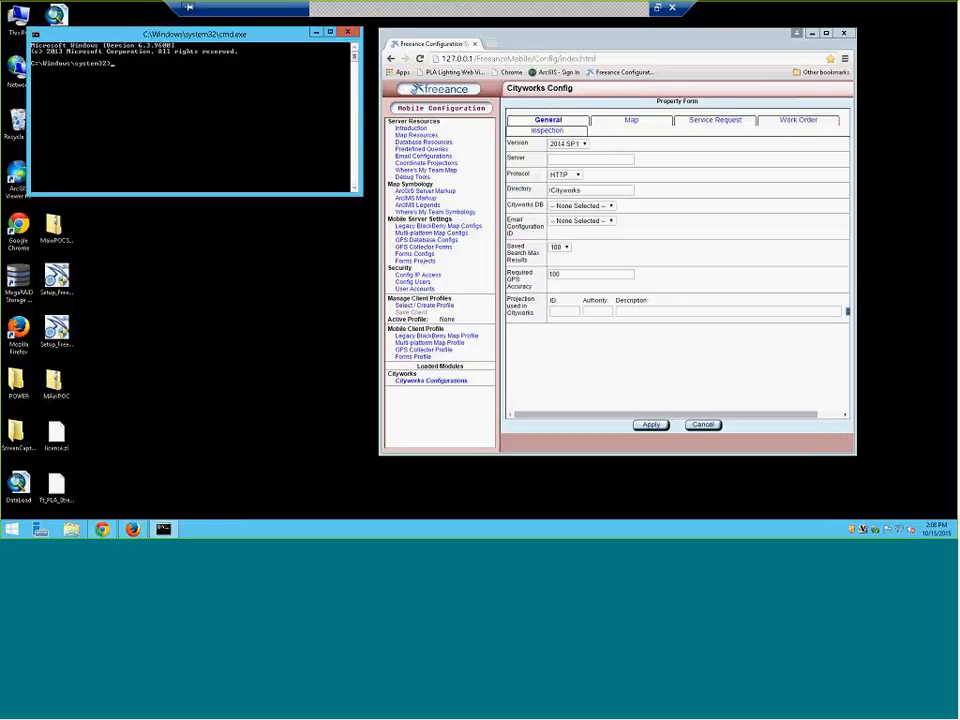
pyautogui.write('ipconfig')
pyautogui.press('Return')
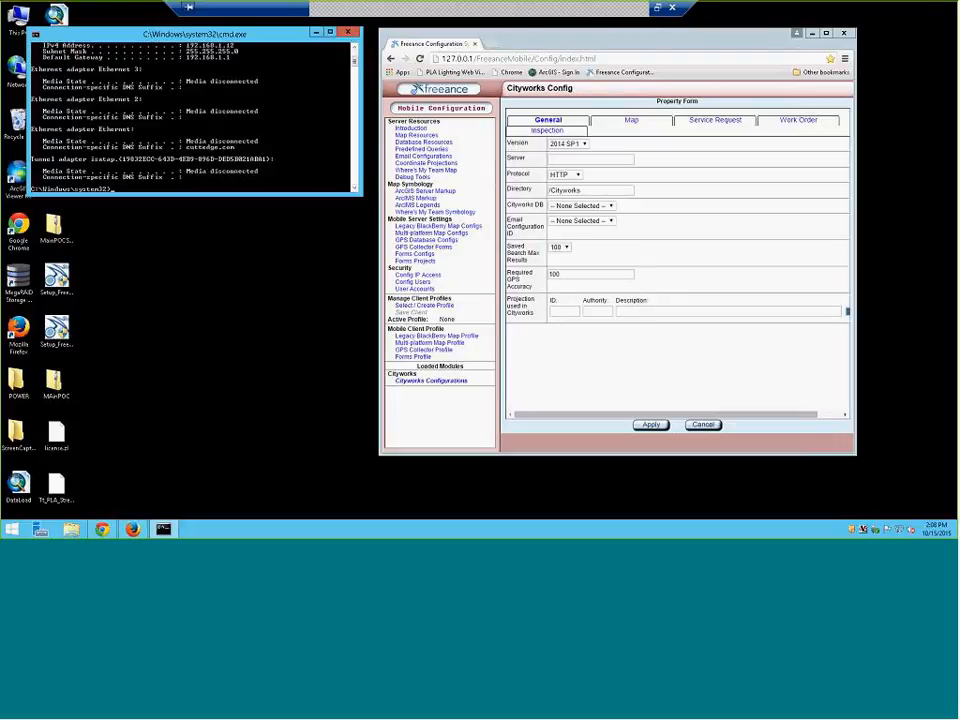
pyautogui.scroll(2, 223, 160)
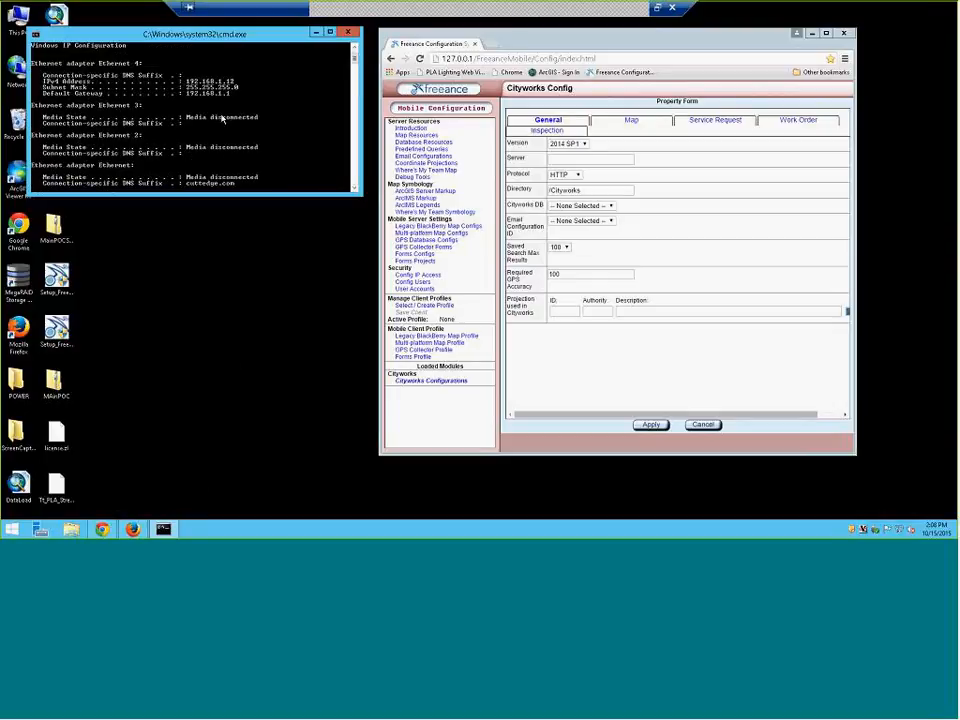
pyautogui.scroll(1, 223, 118)
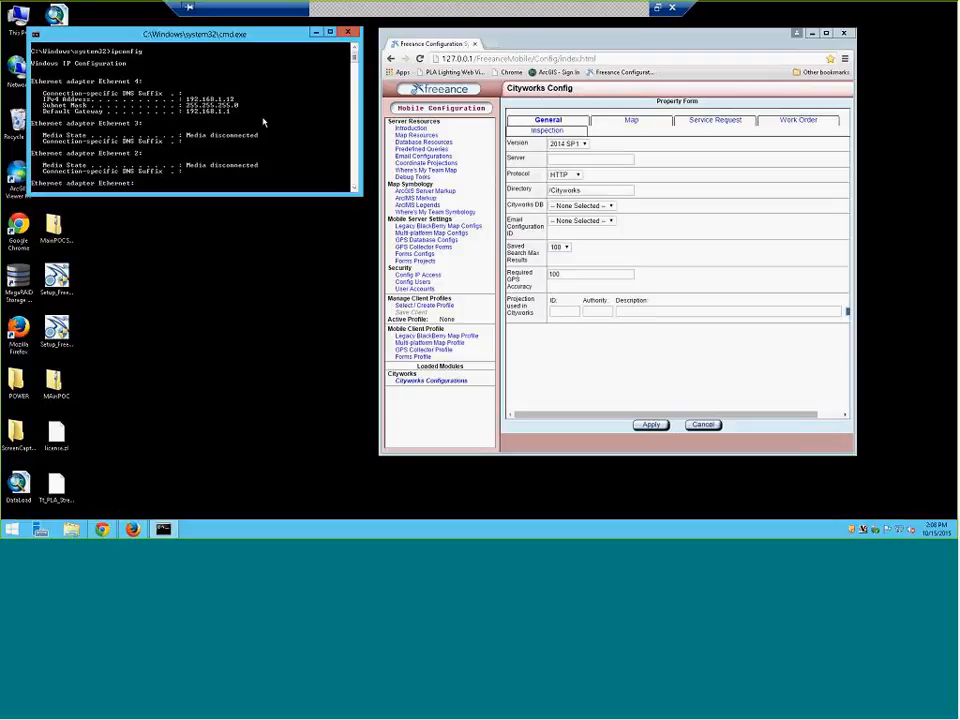
# Enter 192.168.1.12 as the Cityworks Config server, then close the command prompt window
pyautogui.click(581, 159)
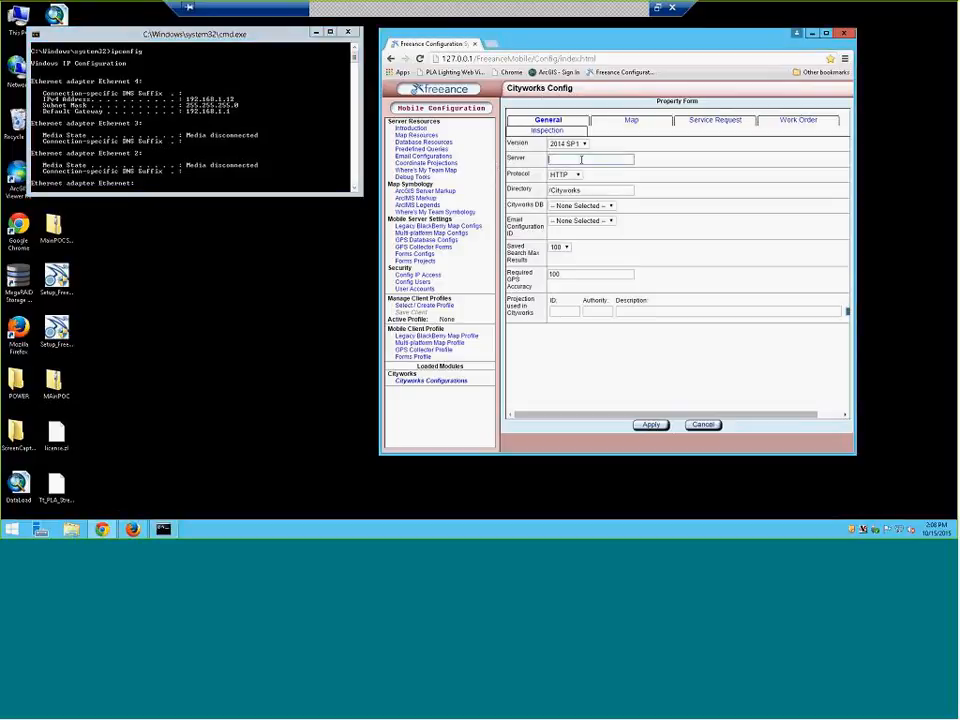
pyautogui.write('192.168.')
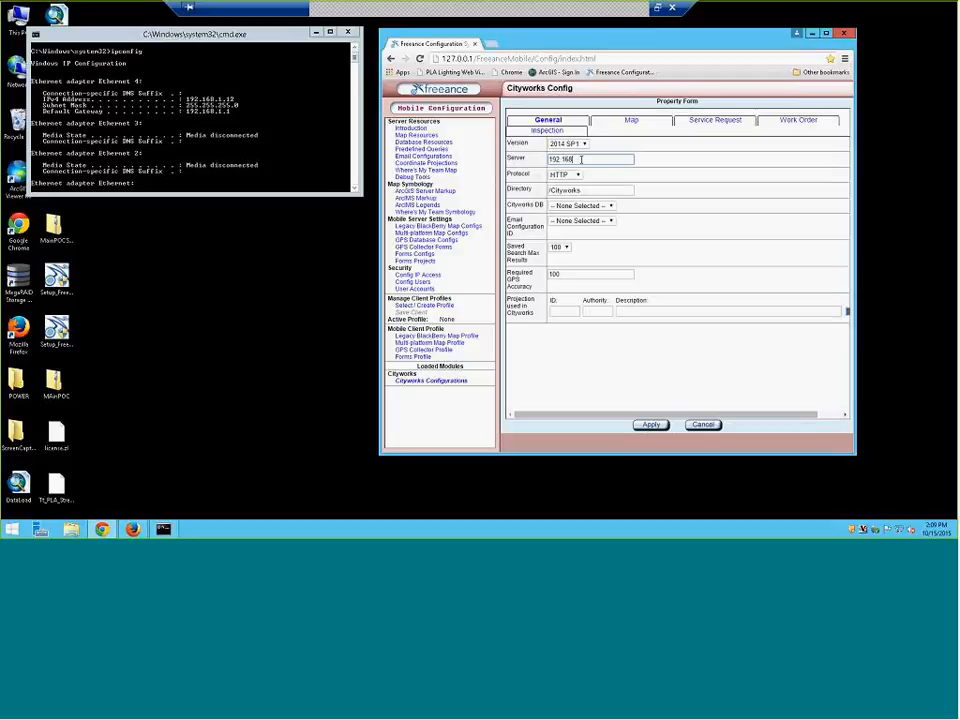
pyautogui.write('1.12')
pyautogui.click(348, 33)
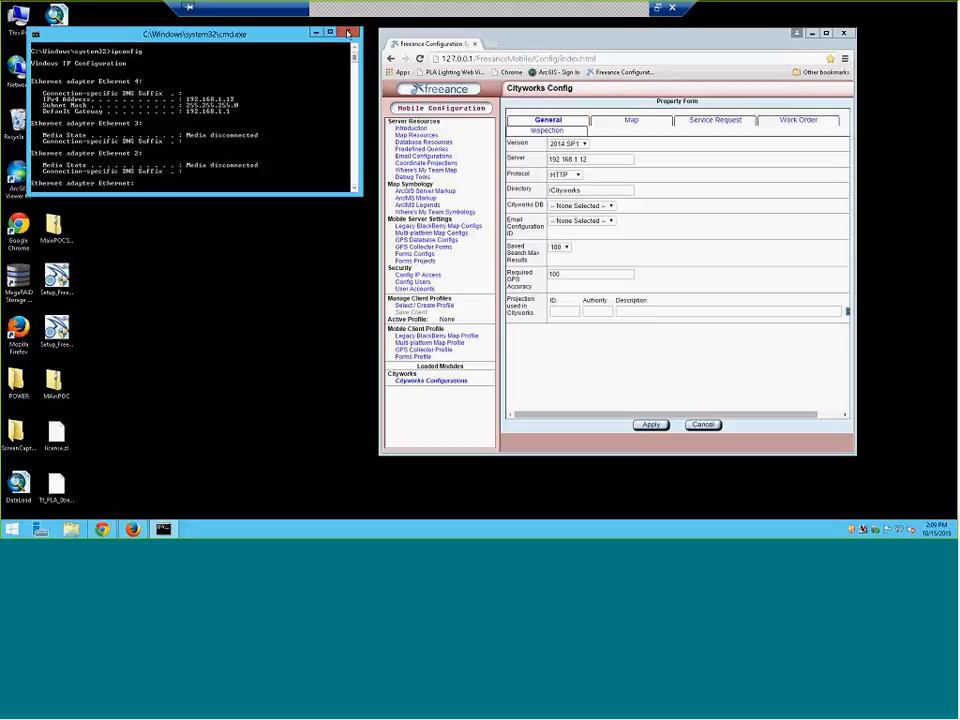
pyautogui.click(348, 33)
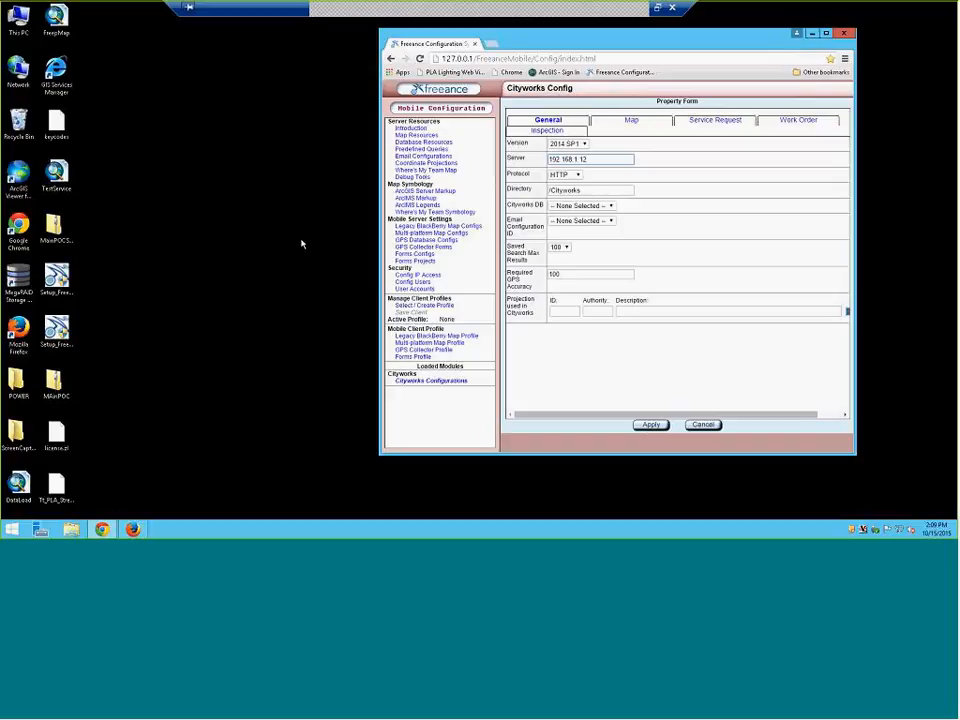
pyautogui.press('Tab')
pyautogui.click(576, 176)
pyautogui.click(576, 176)
pyautogui.click(621, 178)
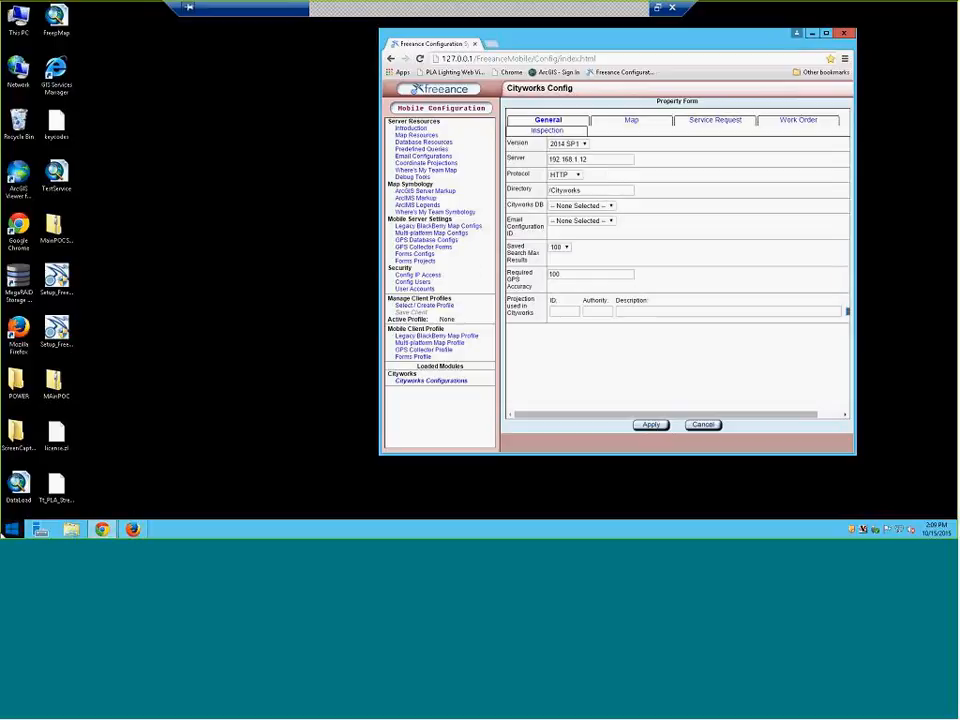
pyautogui.click(8, 530)
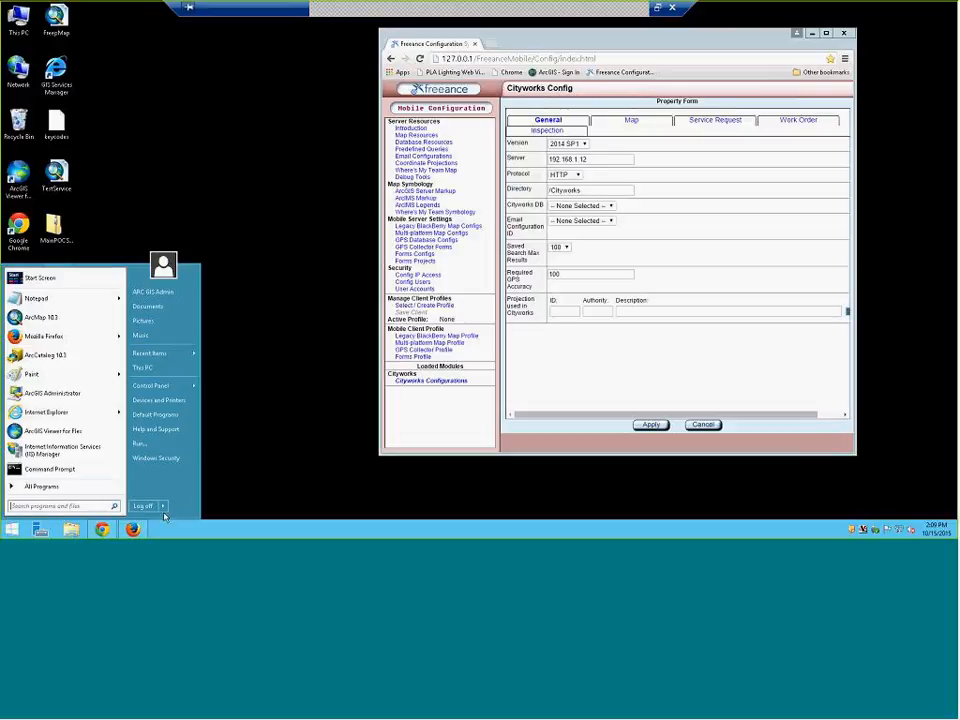
pyautogui.click(89, 488)
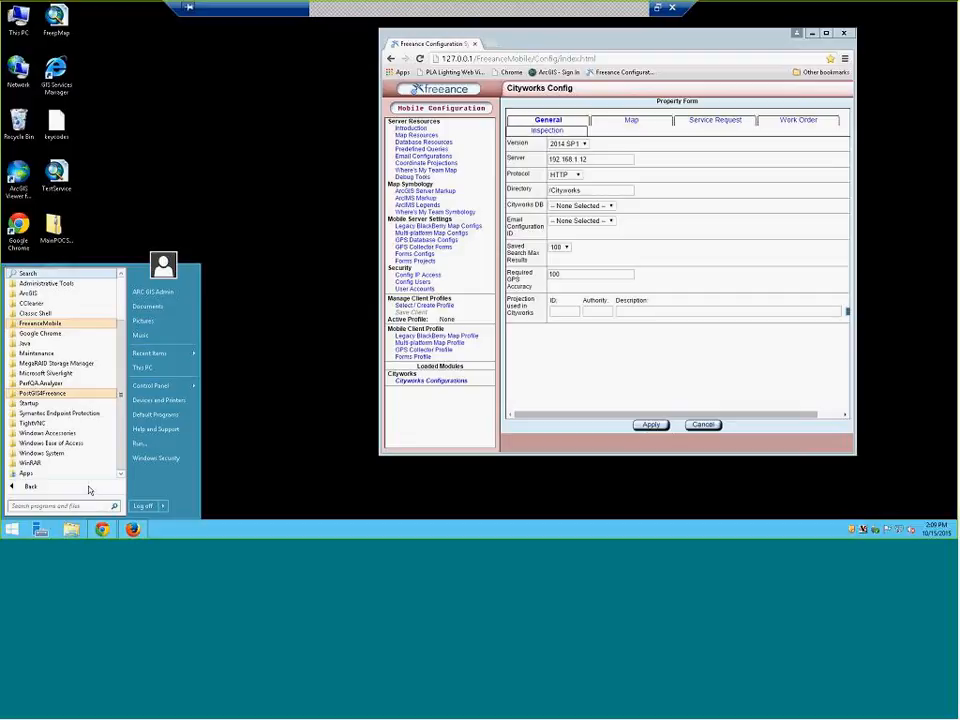
pyautogui.click(219, 488)
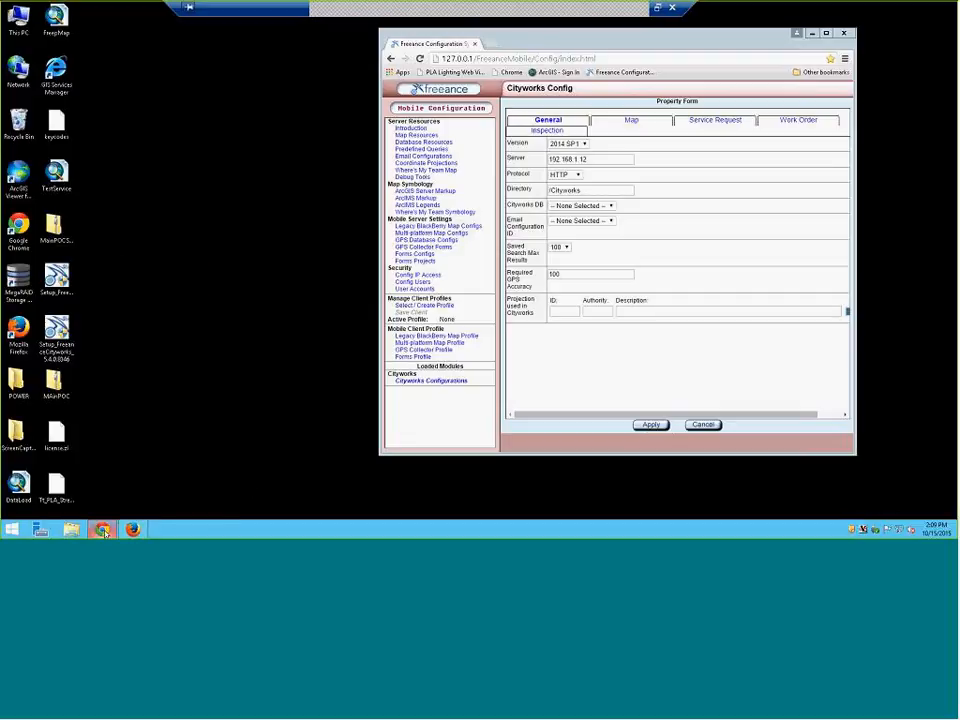
# Close the Search Results and asset groups Designer tabs in Firefox, then minimize the browser
pyautogui.moveTo(104, 530)
pyautogui.click(133, 529)
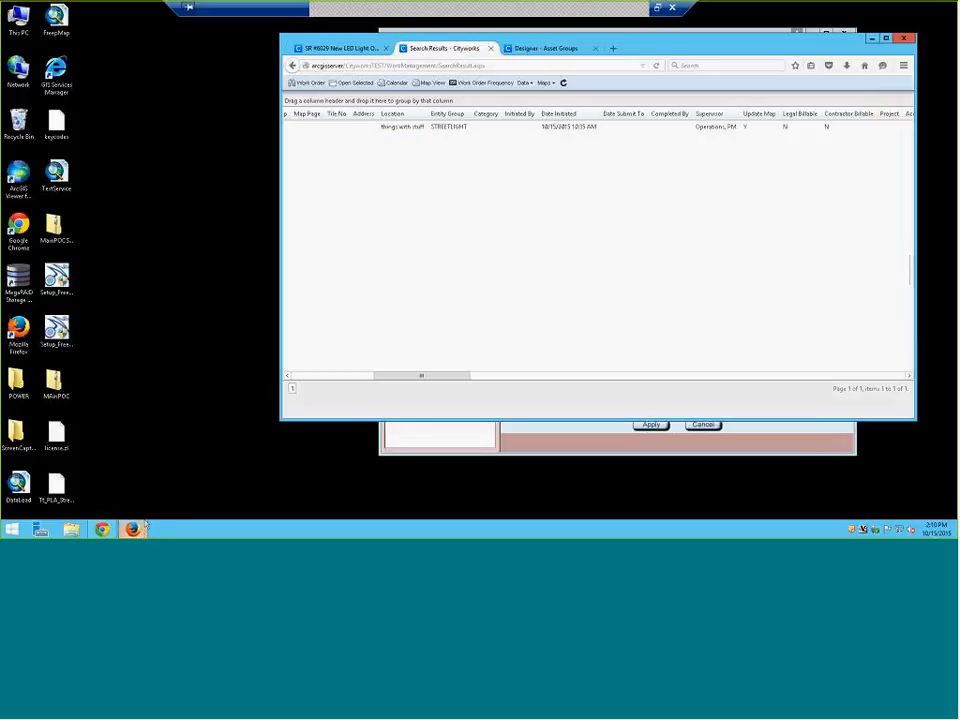
pyautogui.click(491, 48)
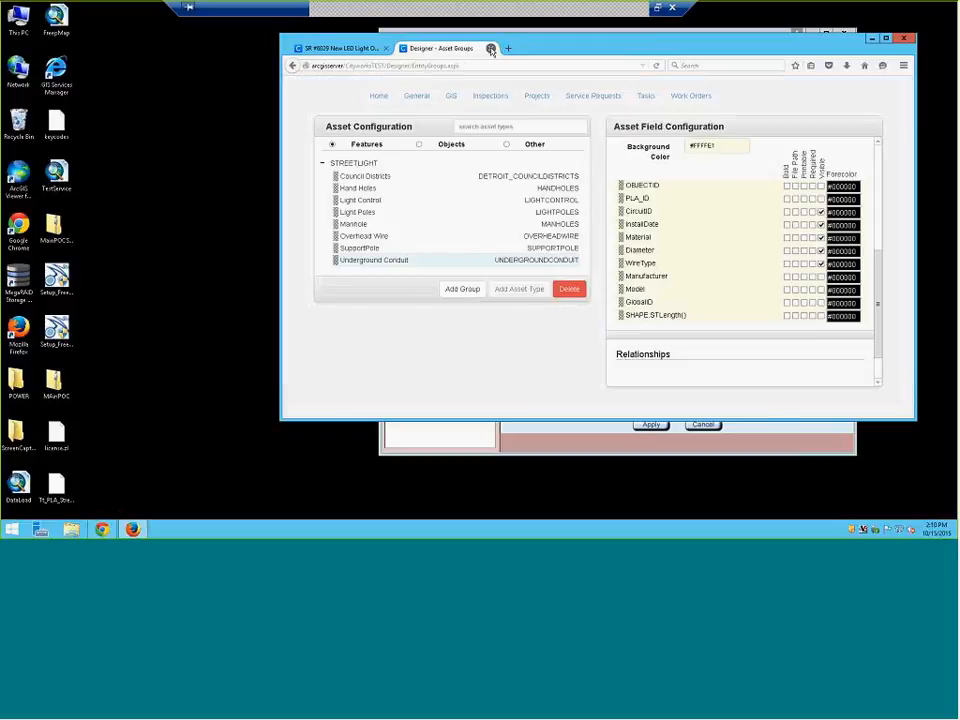
pyautogui.click(491, 48)
pyautogui.click(460, 65)
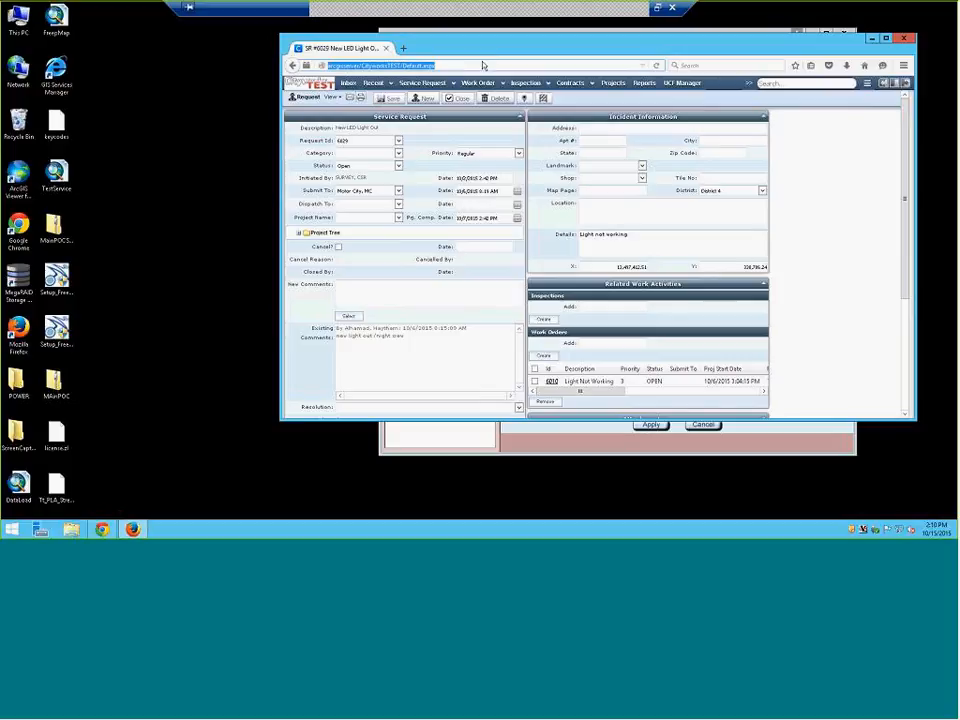
pyautogui.click(871, 38)
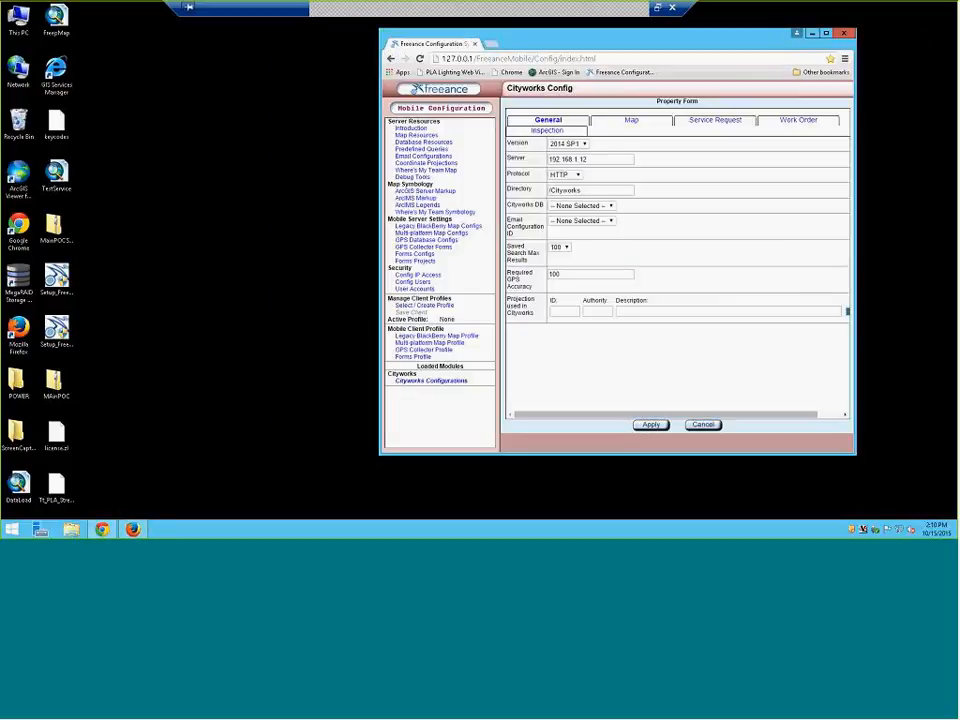
pyautogui.click(643, 7)
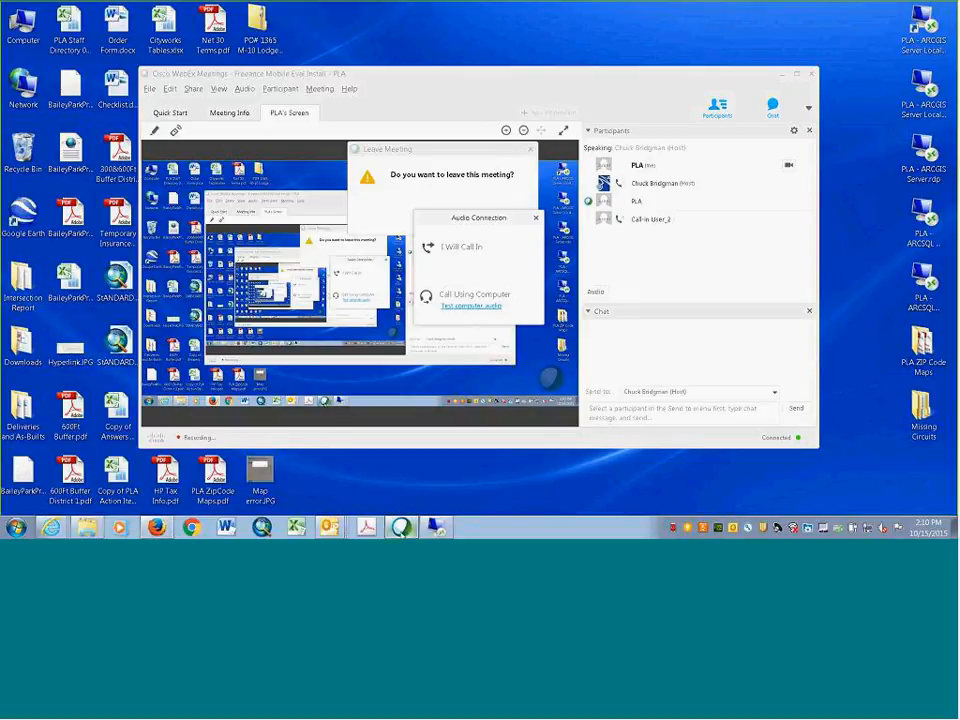
pyautogui.click(436, 528)
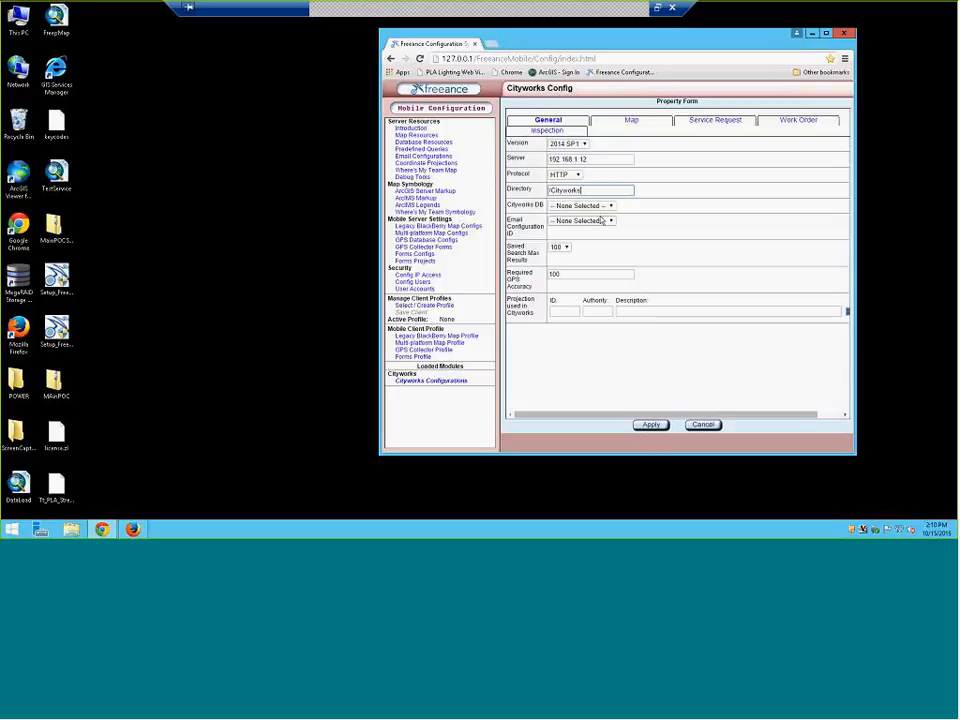
pyautogui.click(605, 205)
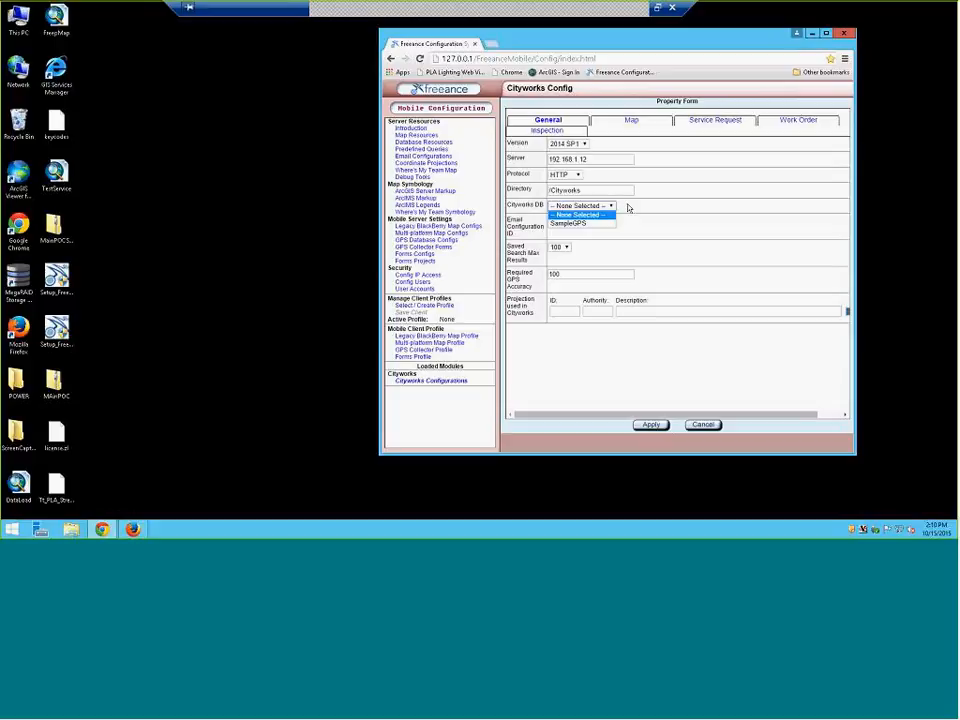
pyautogui.click(628, 207)
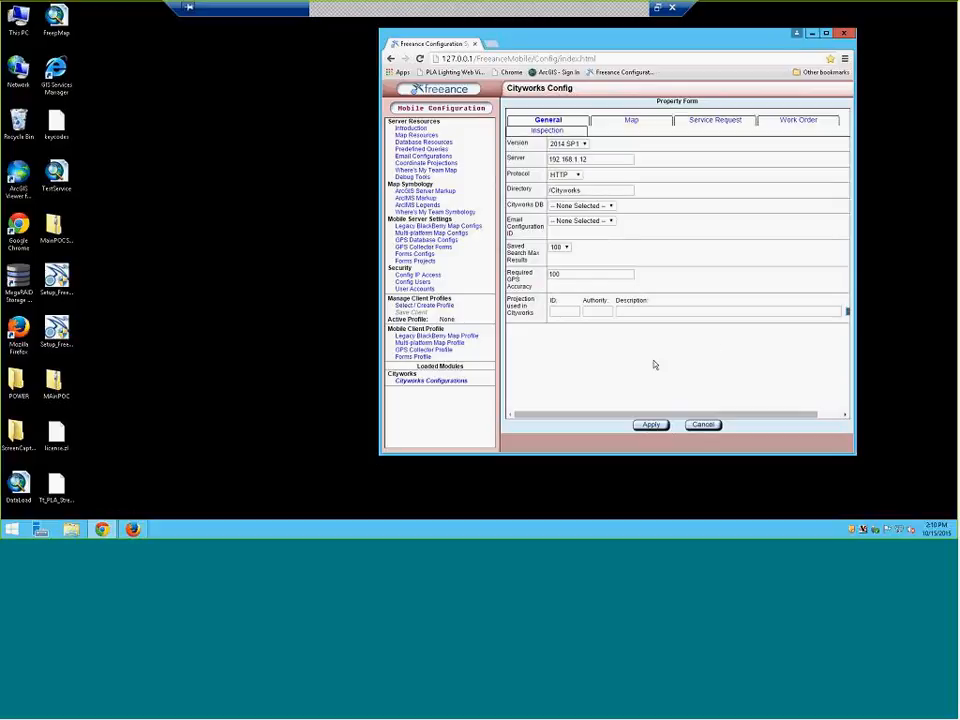
# Apply the Cityworks Config form to save the freeeval entry, then maximize and restore Chrome
pyautogui.click(651, 426)
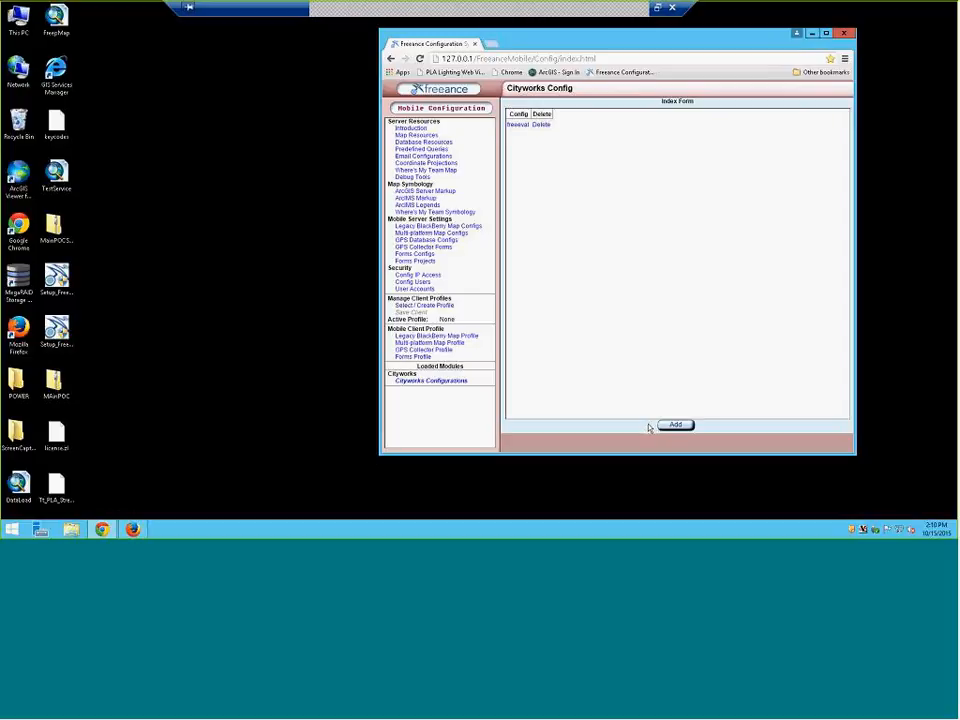
pyautogui.click(827, 34)
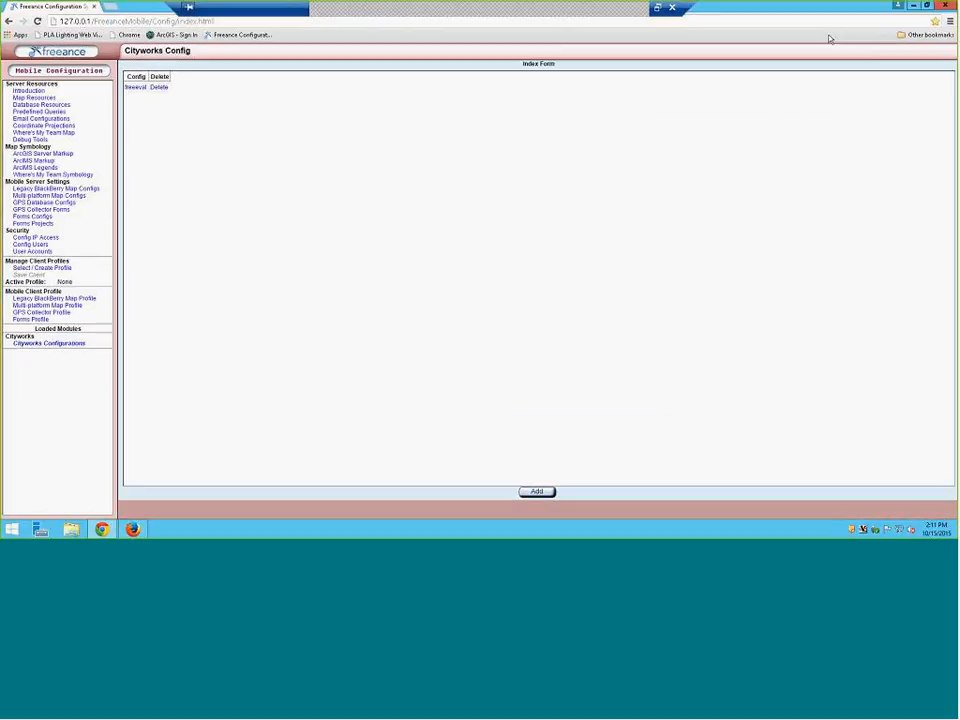
pyautogui.click(929, 5)
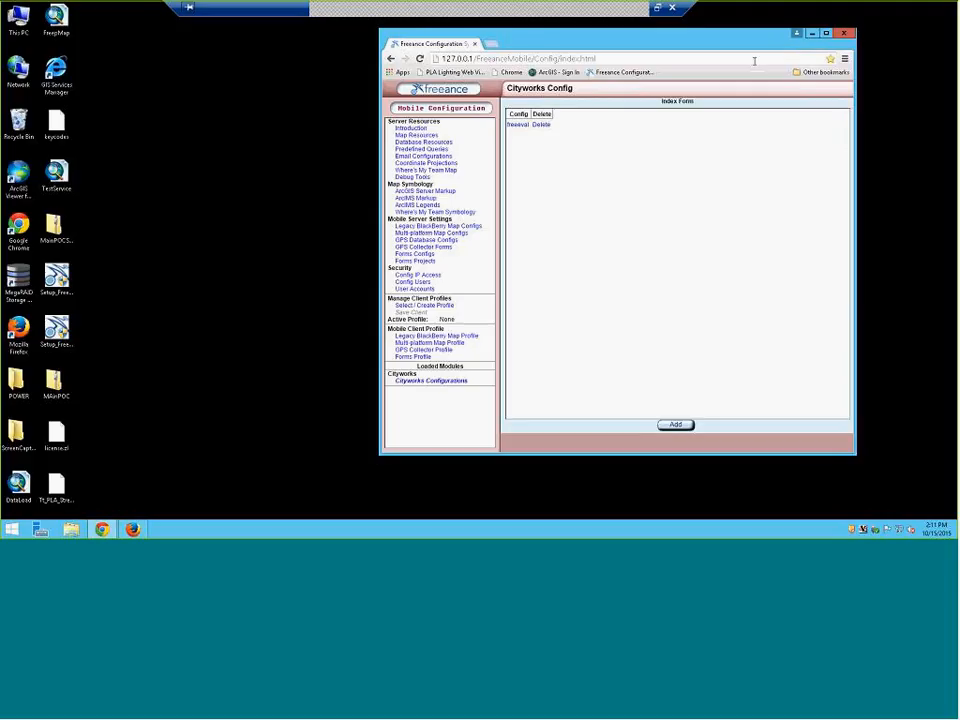
pyautogui.click(319, 154)
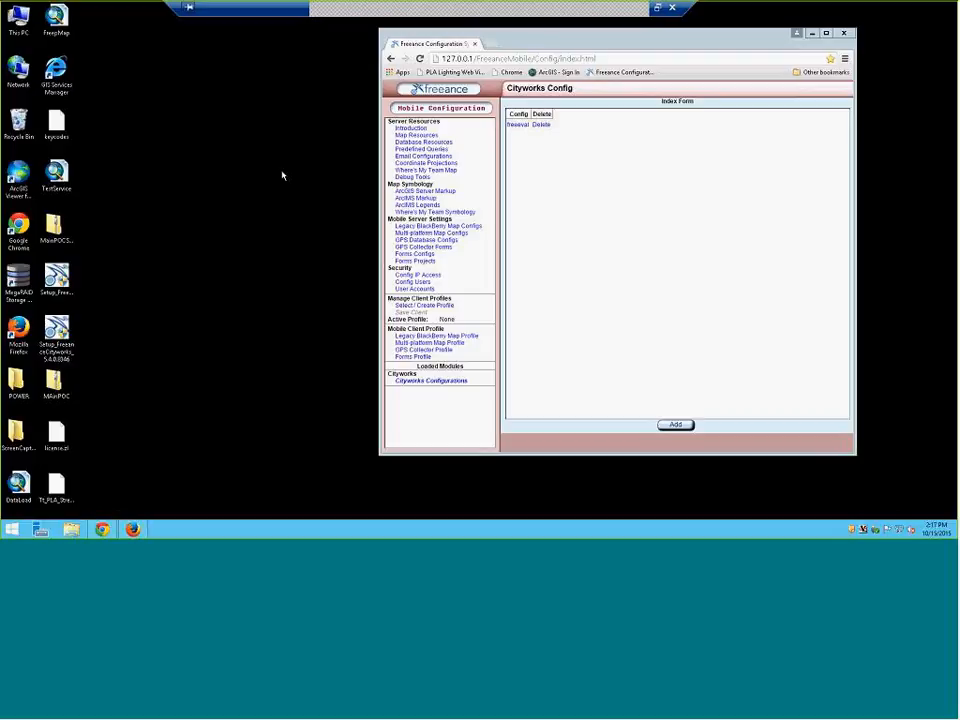
# Open the freeeval Cityworks config's Property Form and apply its settings
pyautogui.click(517, 125)
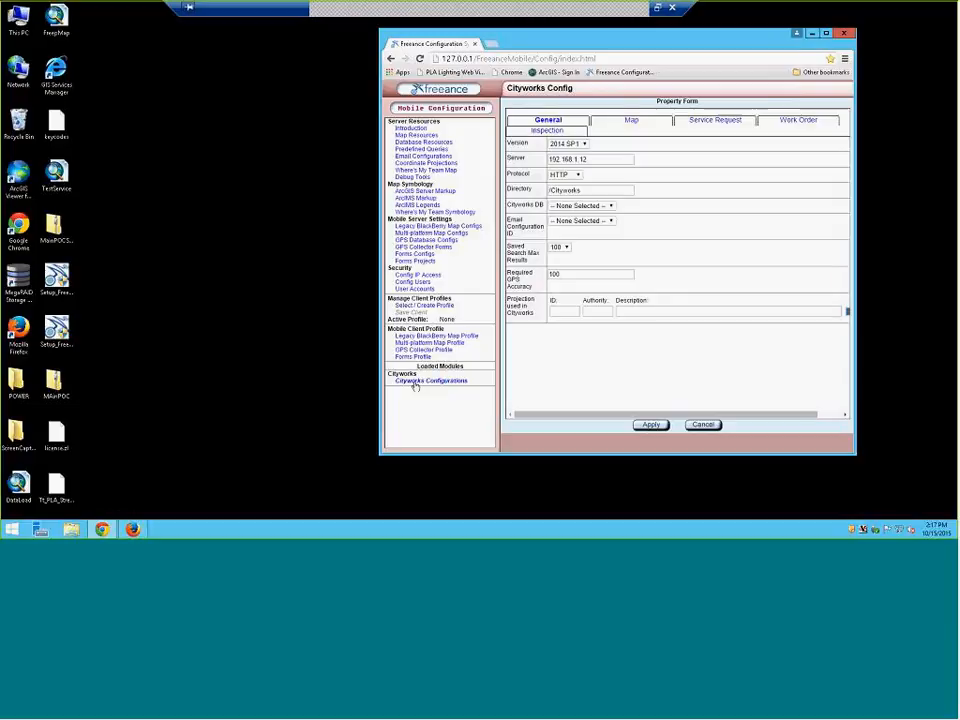
pyautogui.click(649, 427)
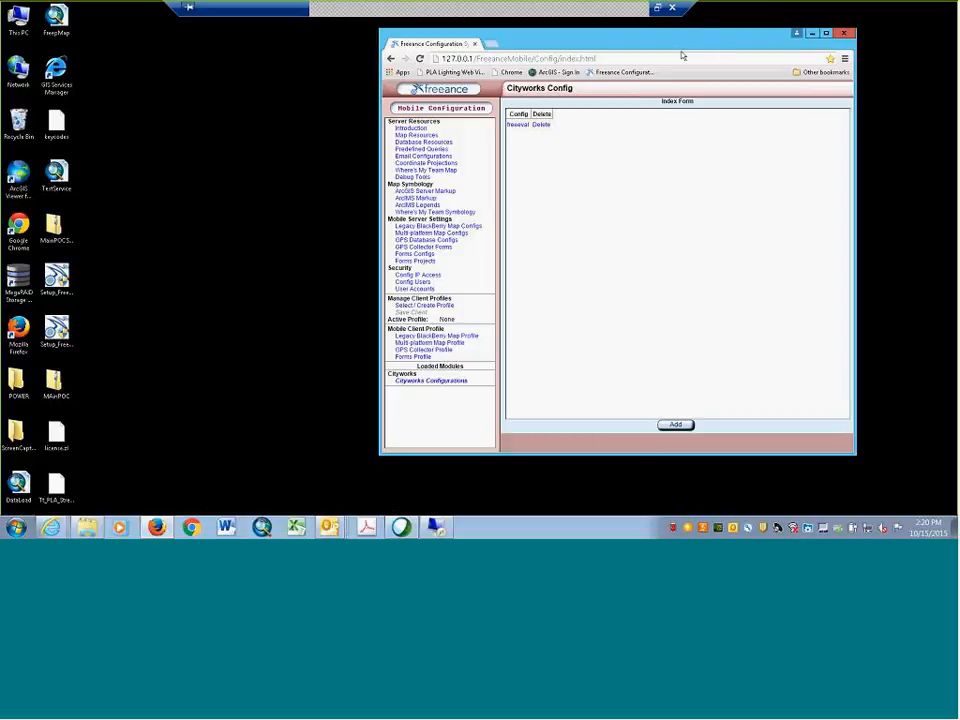
# Move the browser window to the left on screen
pyautogui.moveTo(619, 47); pyautogui.dragTo(343, 59)
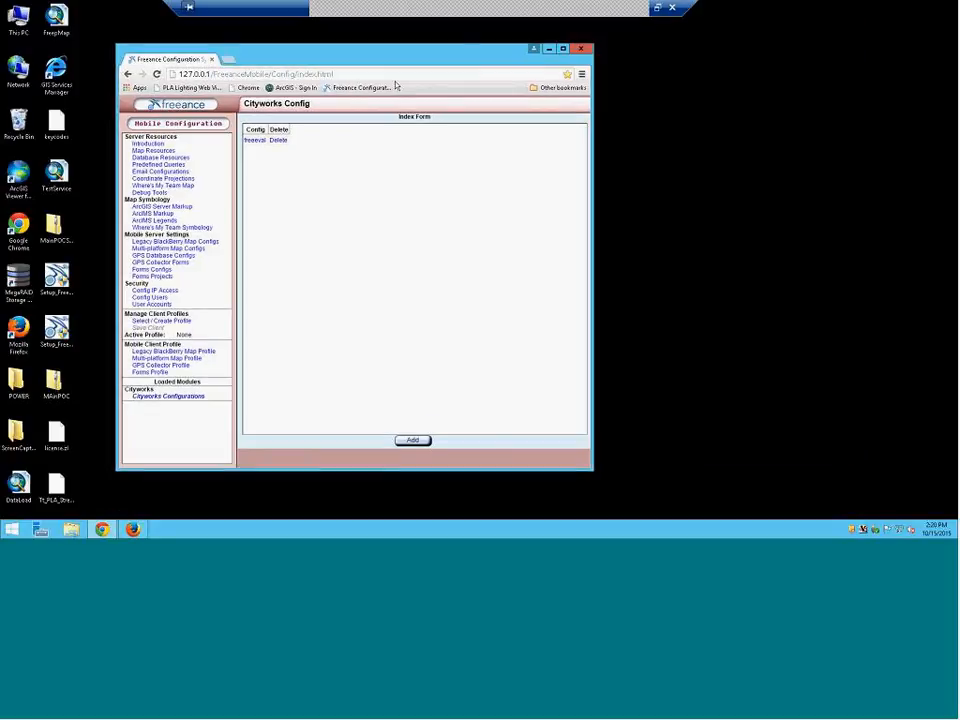
# Maximize the browser and go to the Map Resources page under Server Resources
pyautogui.click(563, 49)
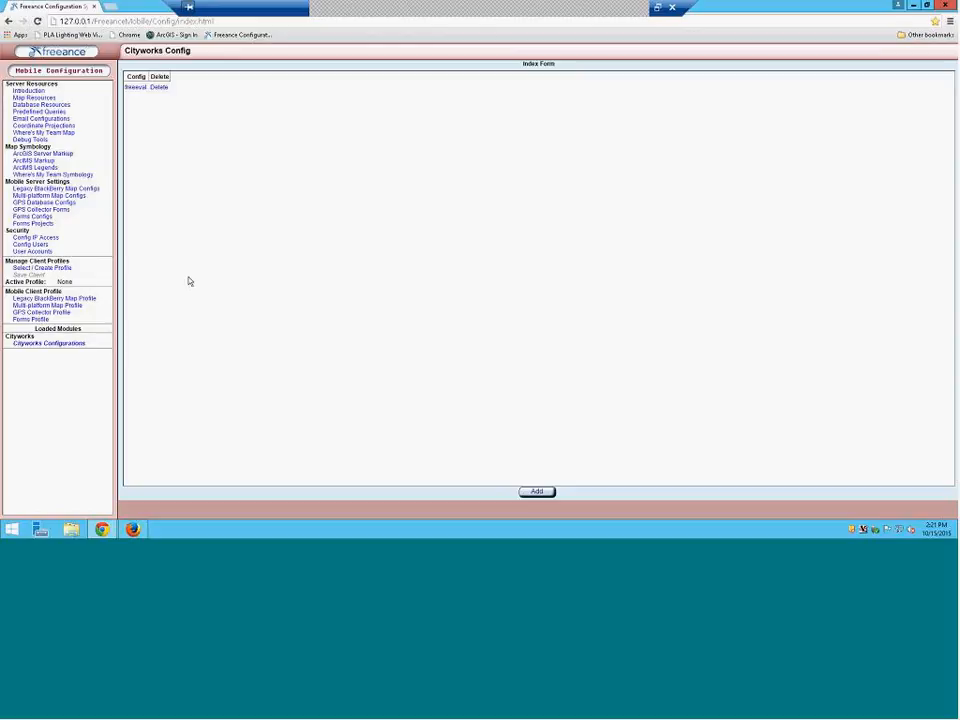
pyautogui.click(40, 98)
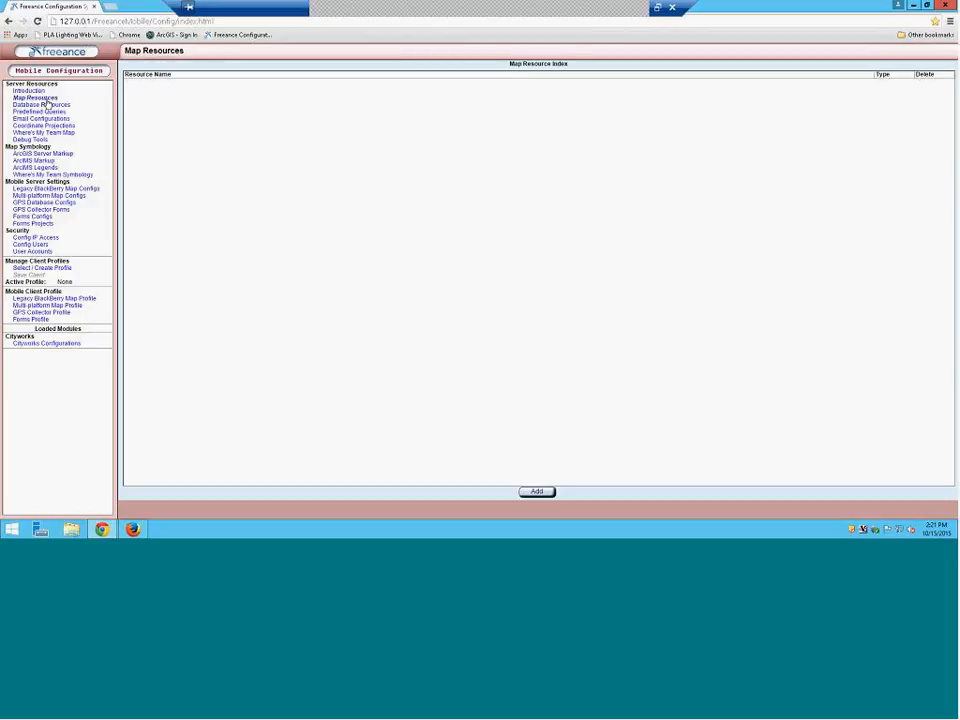
# Add a new map resource with resource type ArcGIS Server - .Net
pyautogui.click(537, 493)
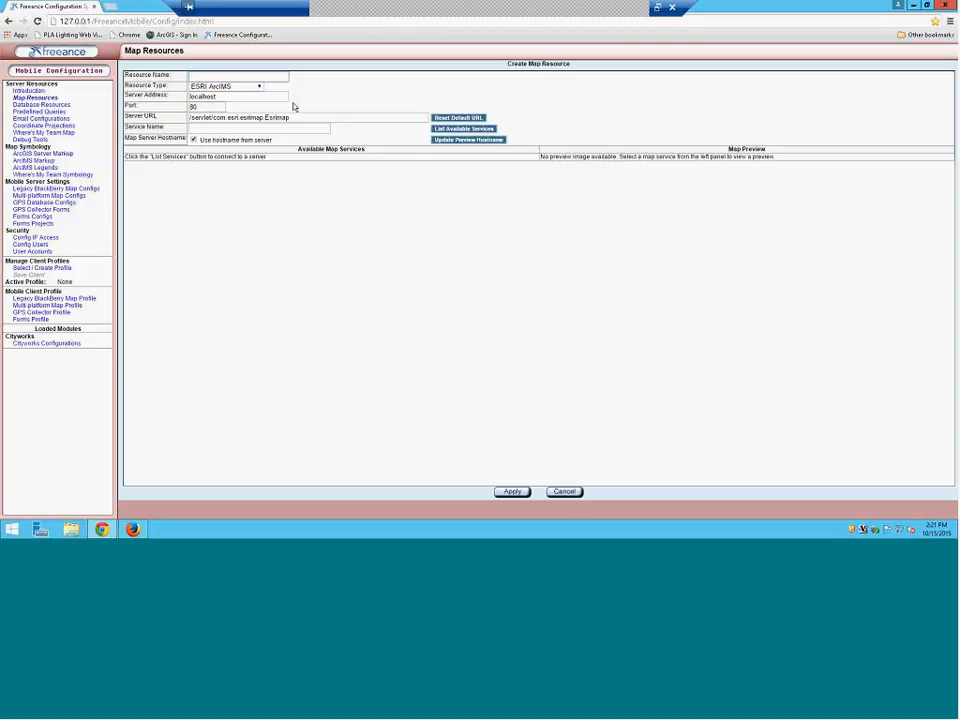
pyautogui.click(259, 87)
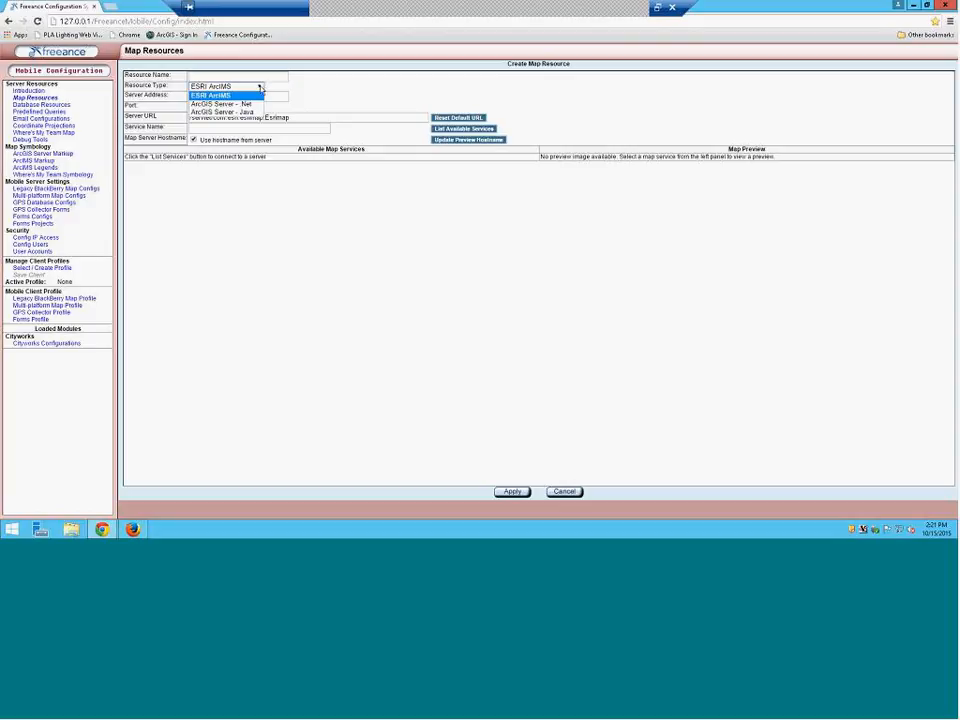
pyautogui.click(259, 88)
pyautogui.click(259, 88)
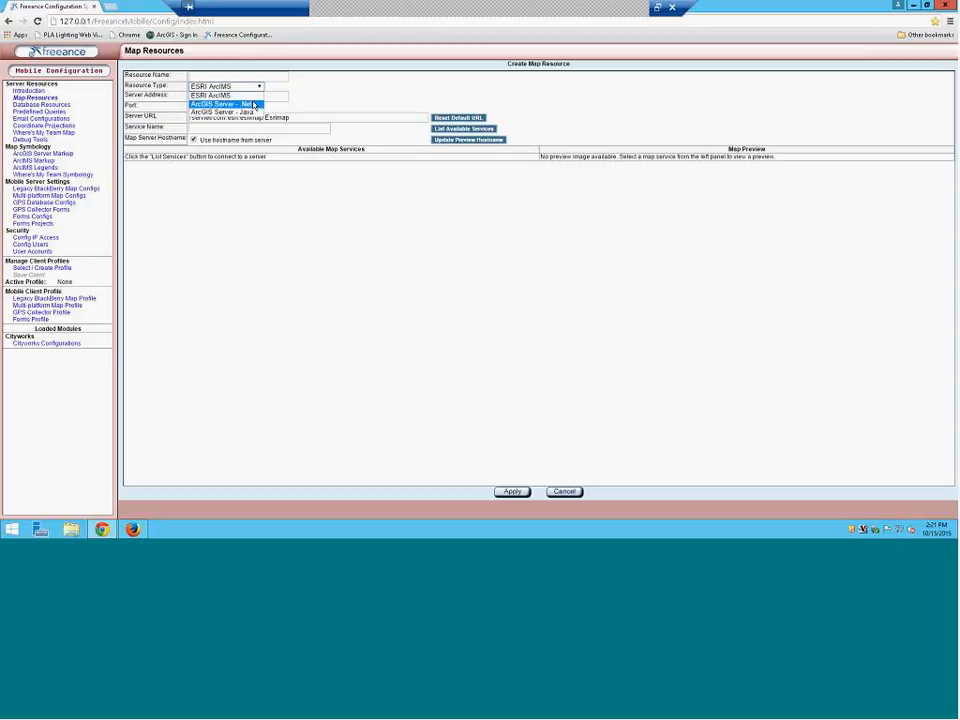
pyautogui.click(222, 103)
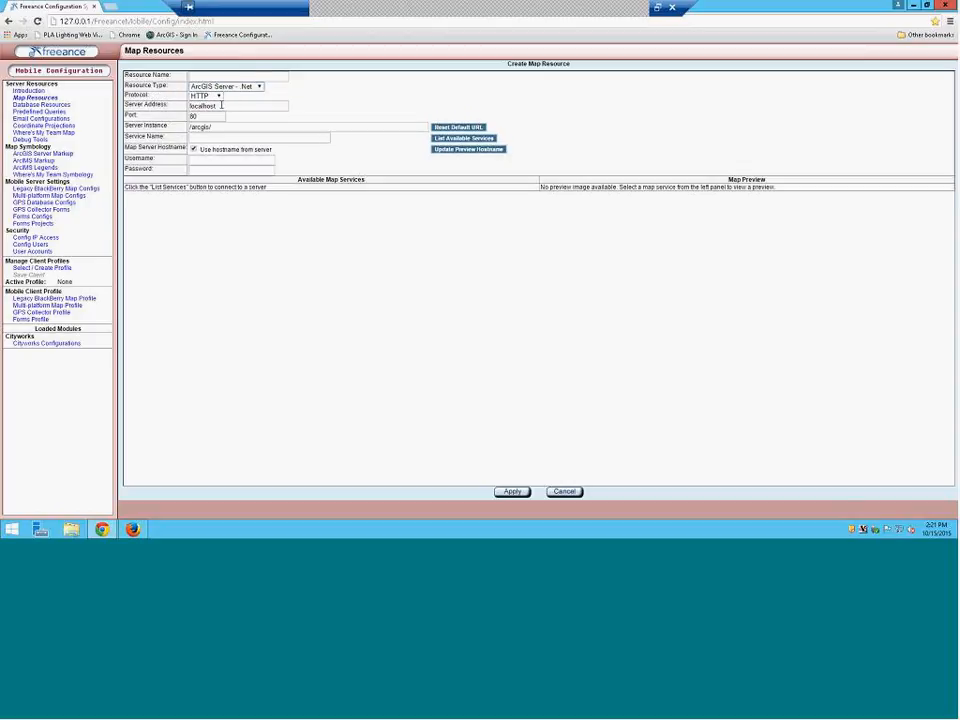
pyautogui.click(221, 105)
# Set server address 192.168.1.12 and port 6080, then list the available map services
pyautogui.moveTo(221, 105); pyautogui.dragTo(169, 104)
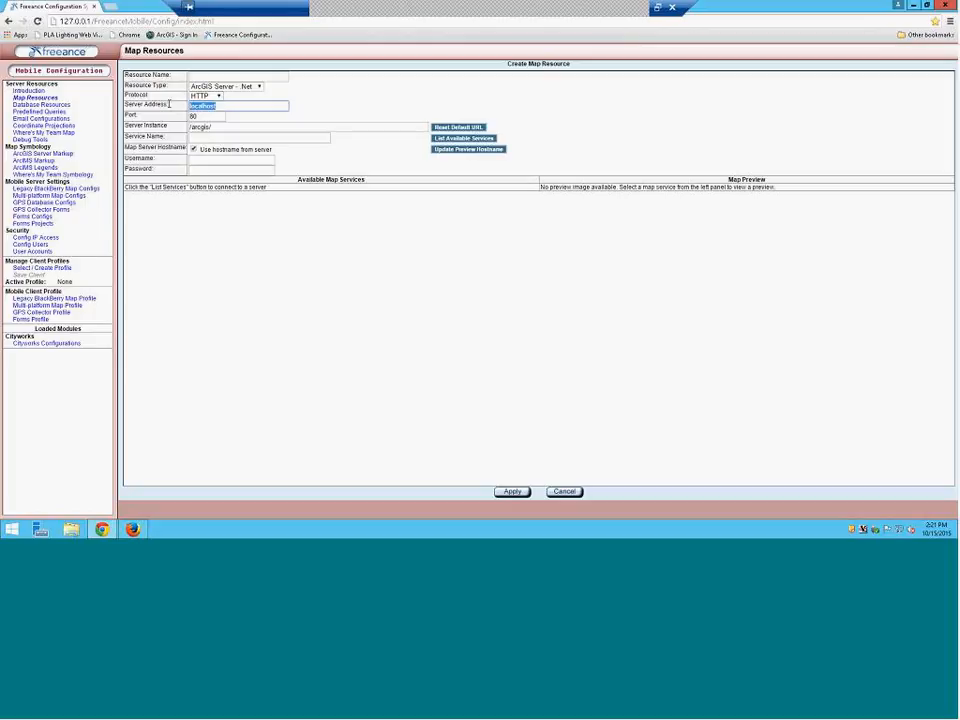
pyautogui.write('192.168.1.12')
pyautogui.click(210, 116)
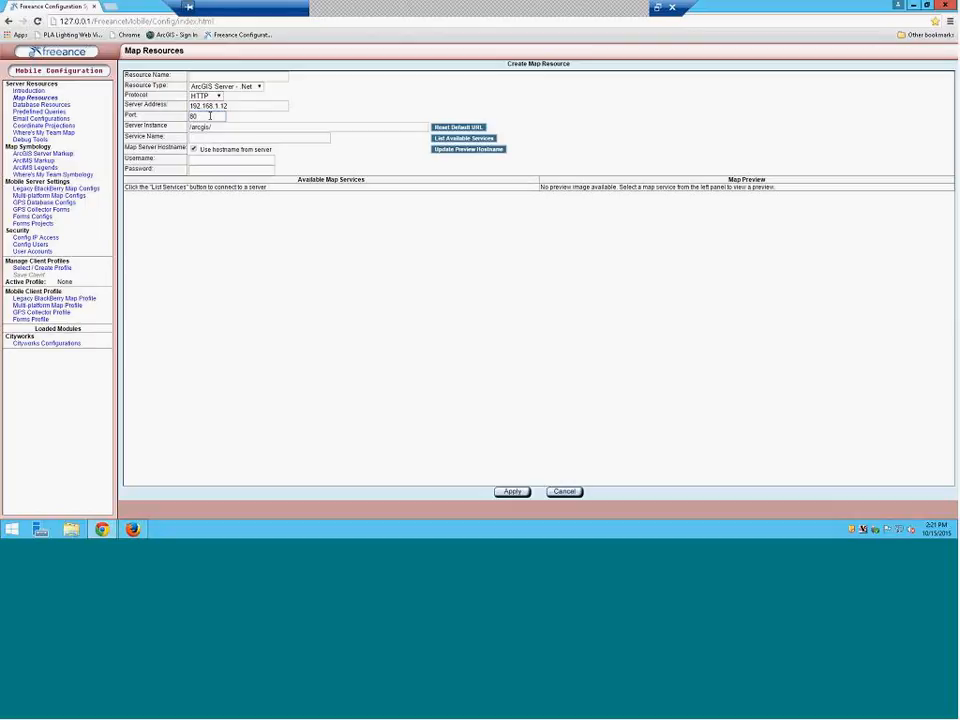
pyautogui.press('BackSpace')
pyautogui.press('BackSpace')
pyautogui.write('6080')
pyautogui.click(470, 139)
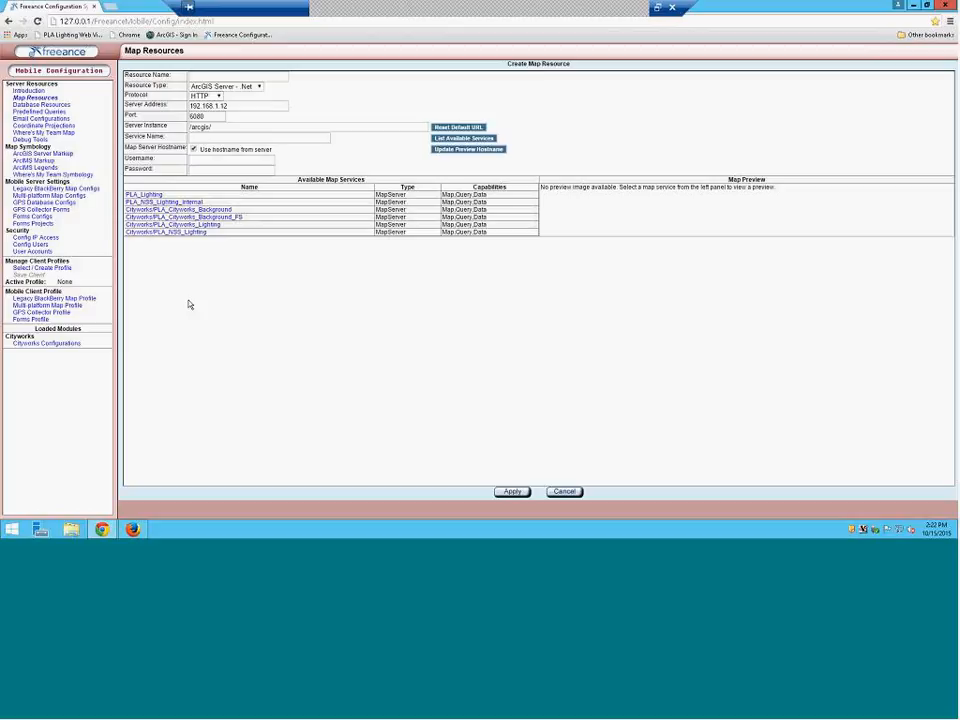
# Preview the PLA lighting and background map services one after another
pyautogui.click(168, 225)
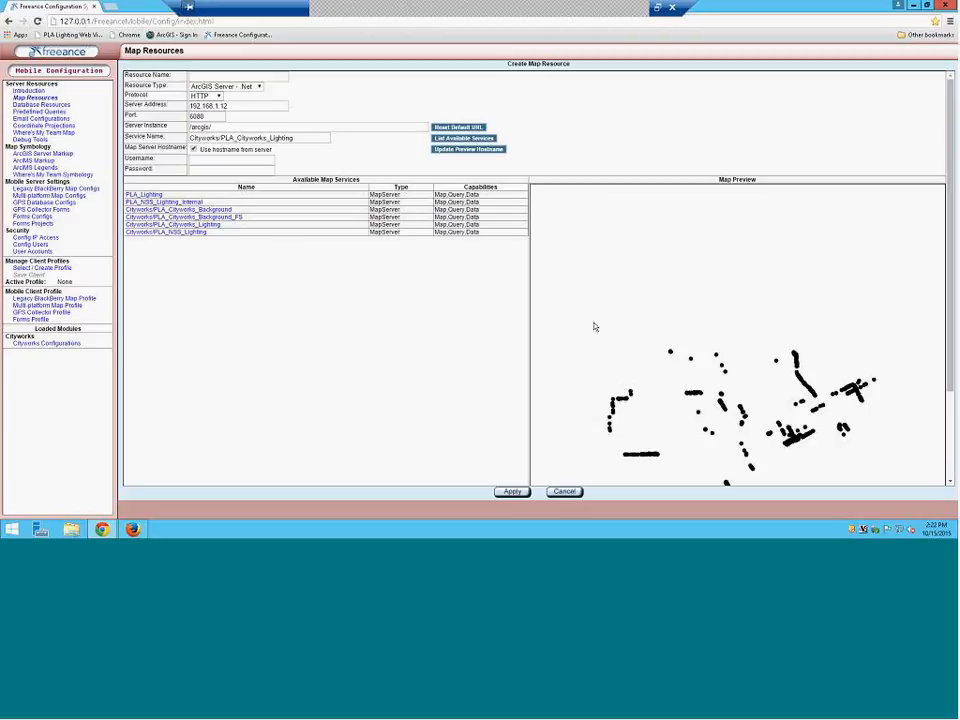
pyautogui.scroll(-3, 683, 344)
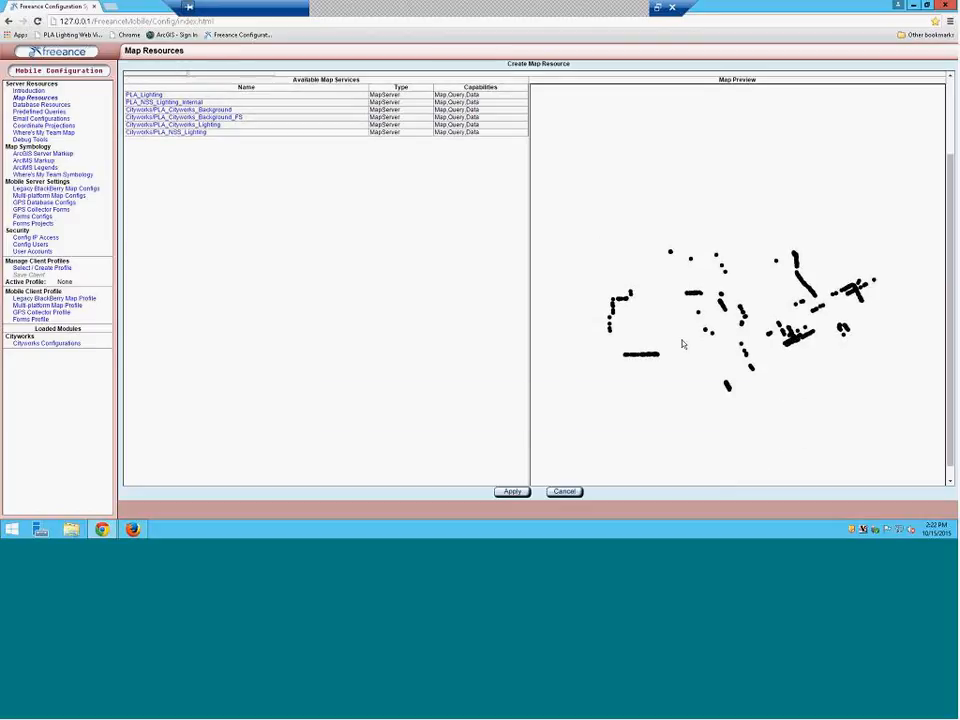
pyautogui.scroll(3, 681, 338)
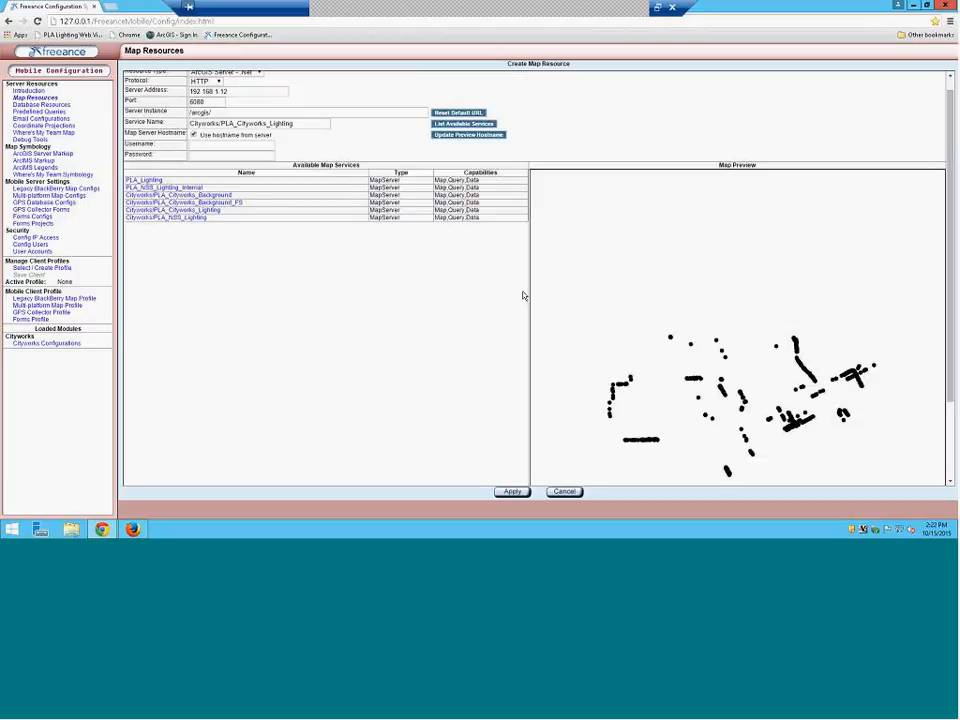
pyautogui.click(191, 219)
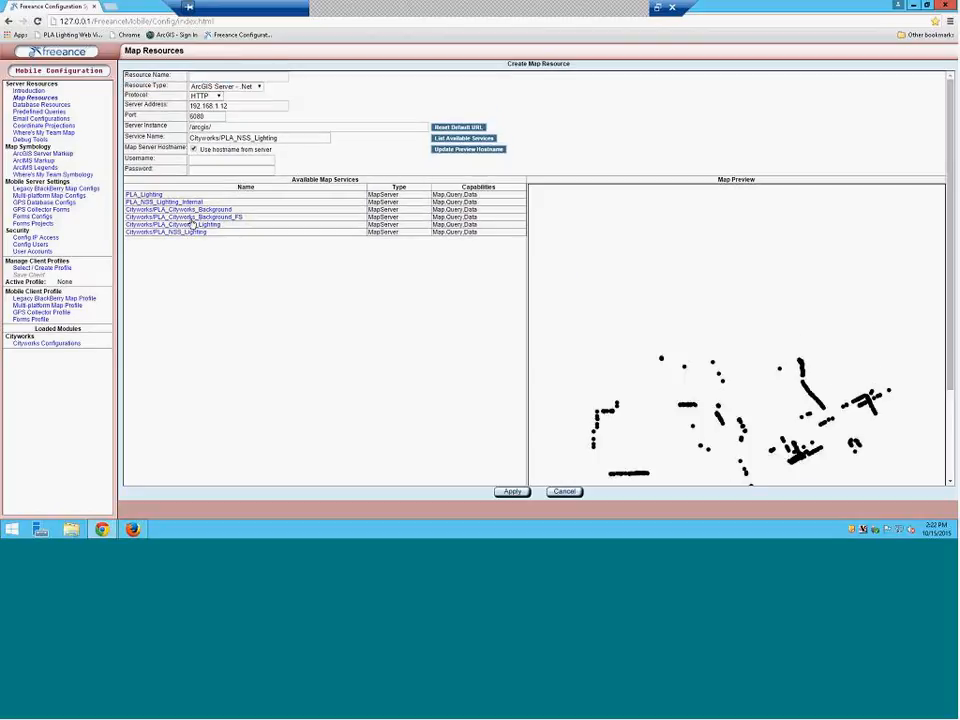
pyautogui.click(193, 218)
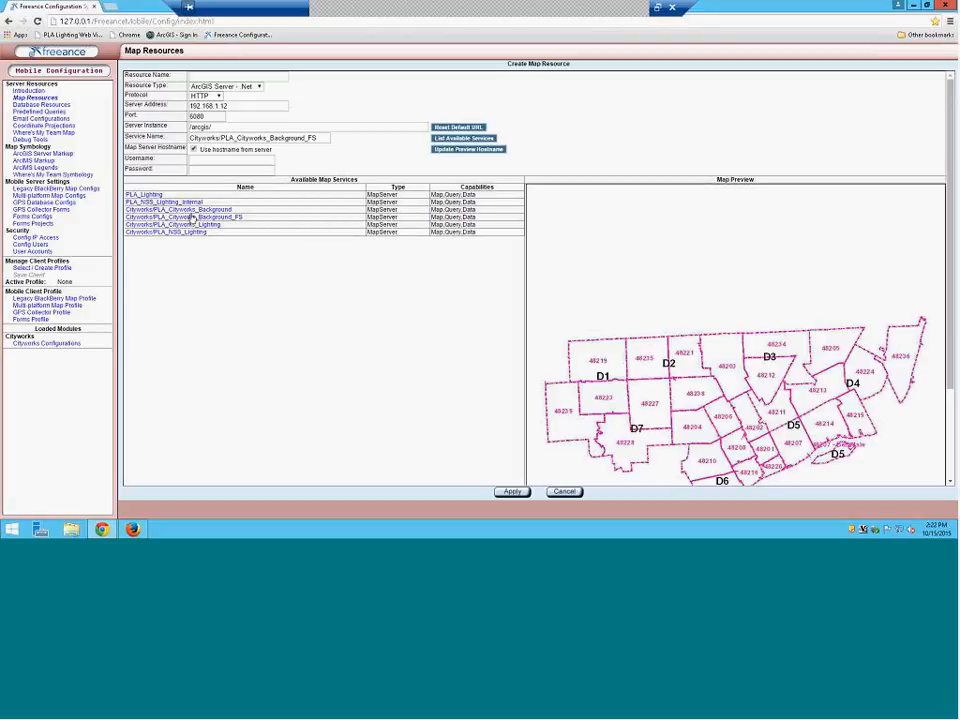
pyautogui.click(191, 210)
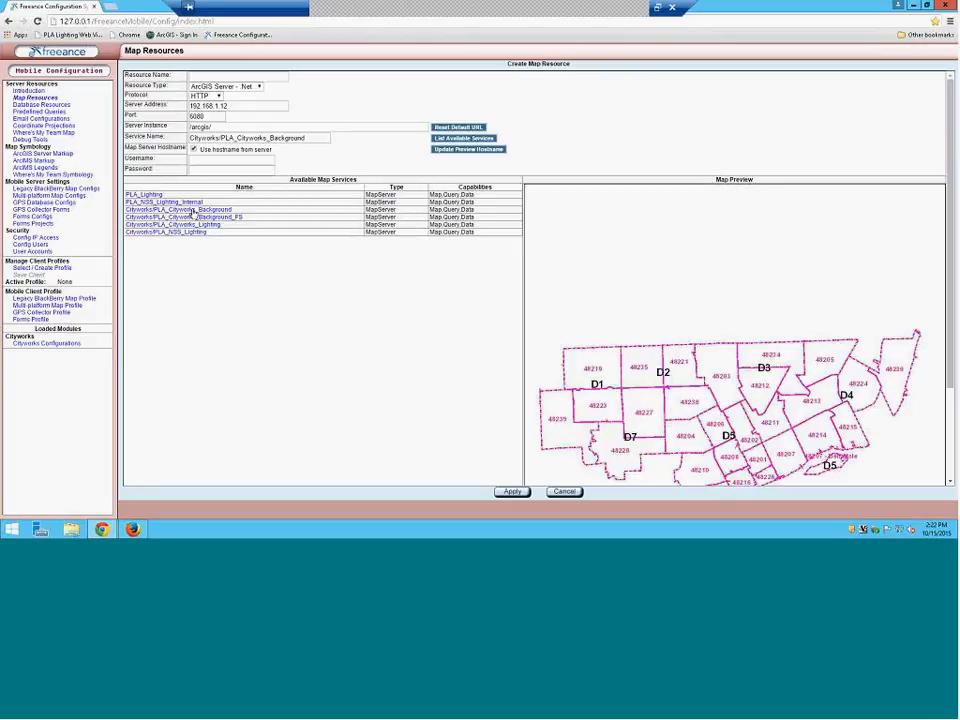
pyautogui.click(186, 203)
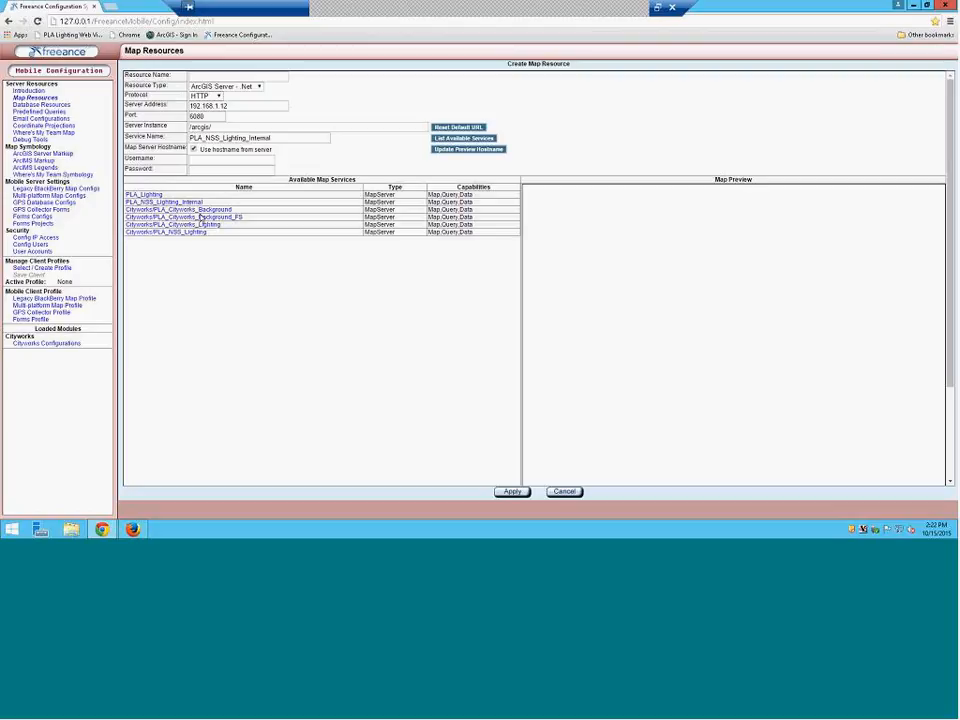
# Settle on Cityworks/PLA_Cityworks_Lighting and refresh its map preview
pyautogui.click(206, 224)
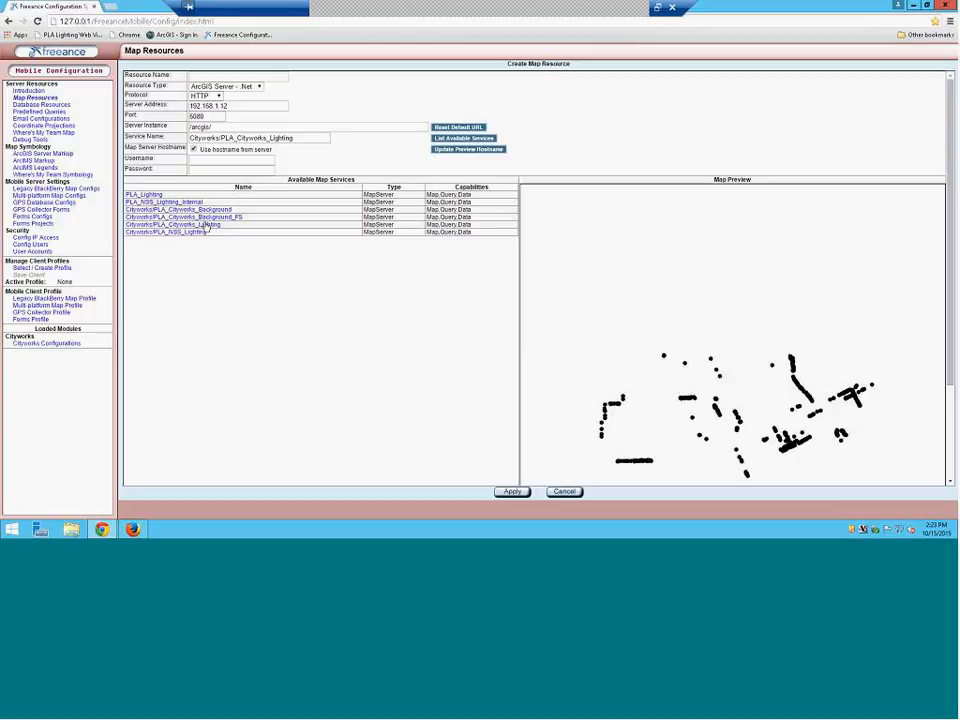
pyautogui.click(222, 216)
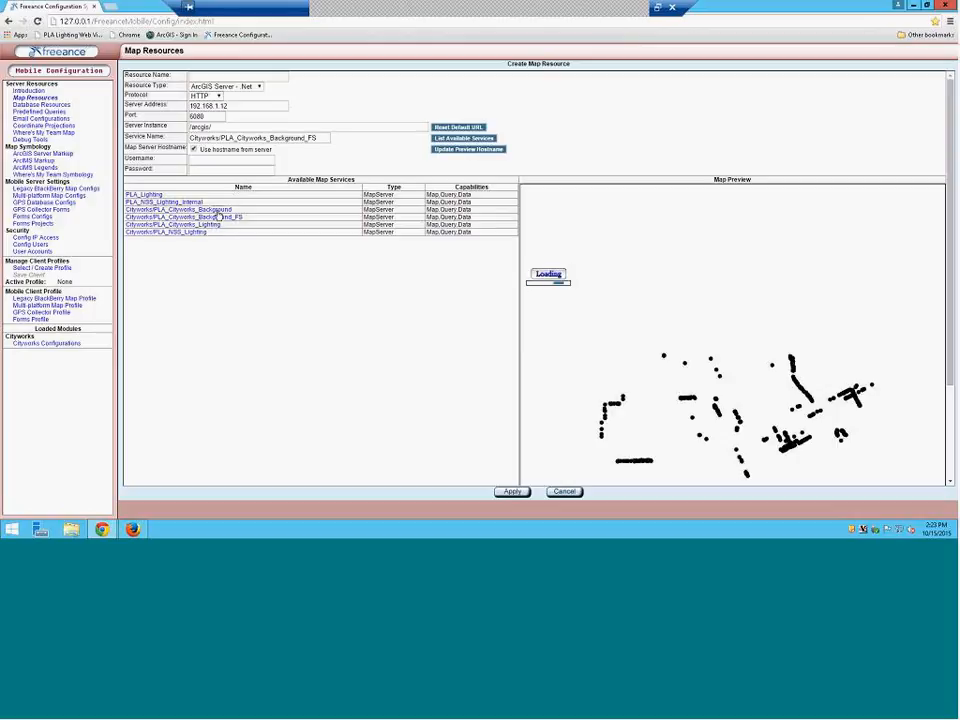
pyautogui.click(193, 203)
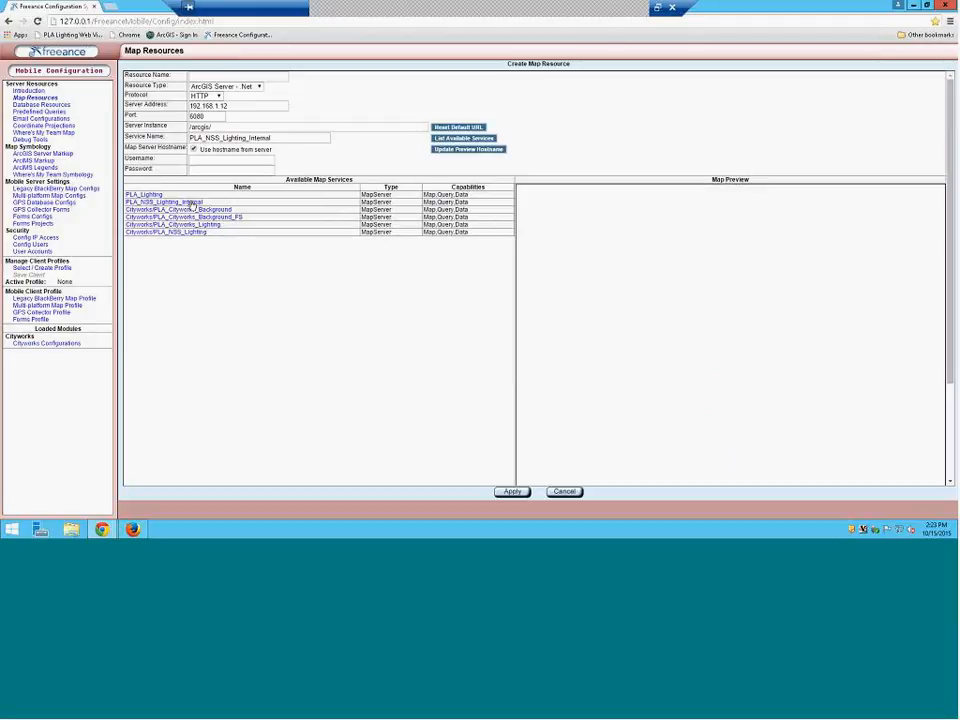
pyautogui.scroll(-3, 716, 300)
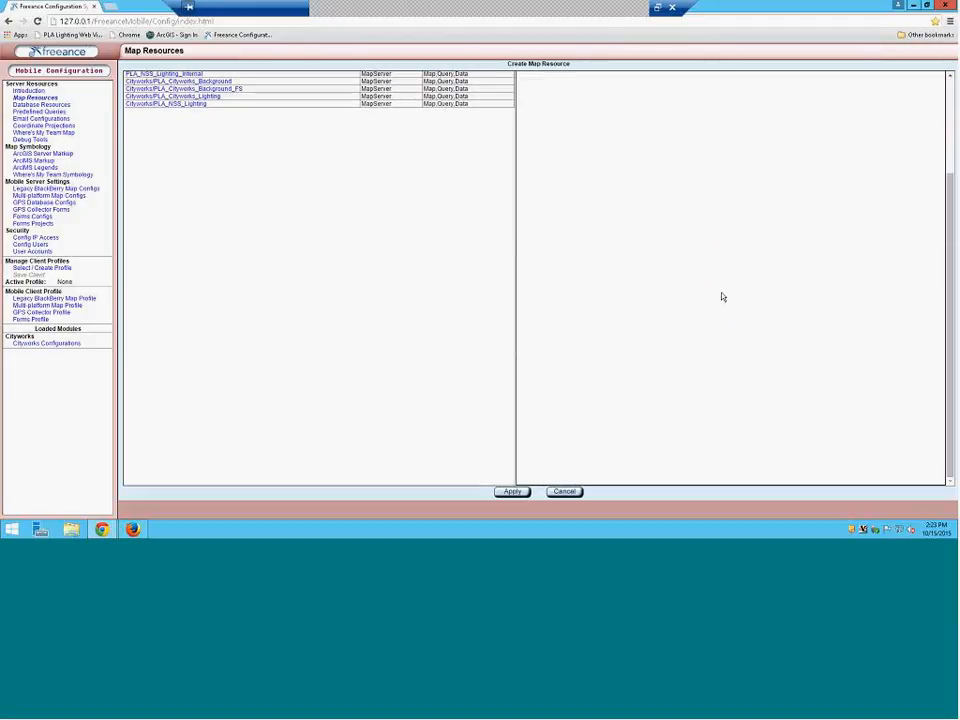
pyautogui.scroll(3, 720, 295)
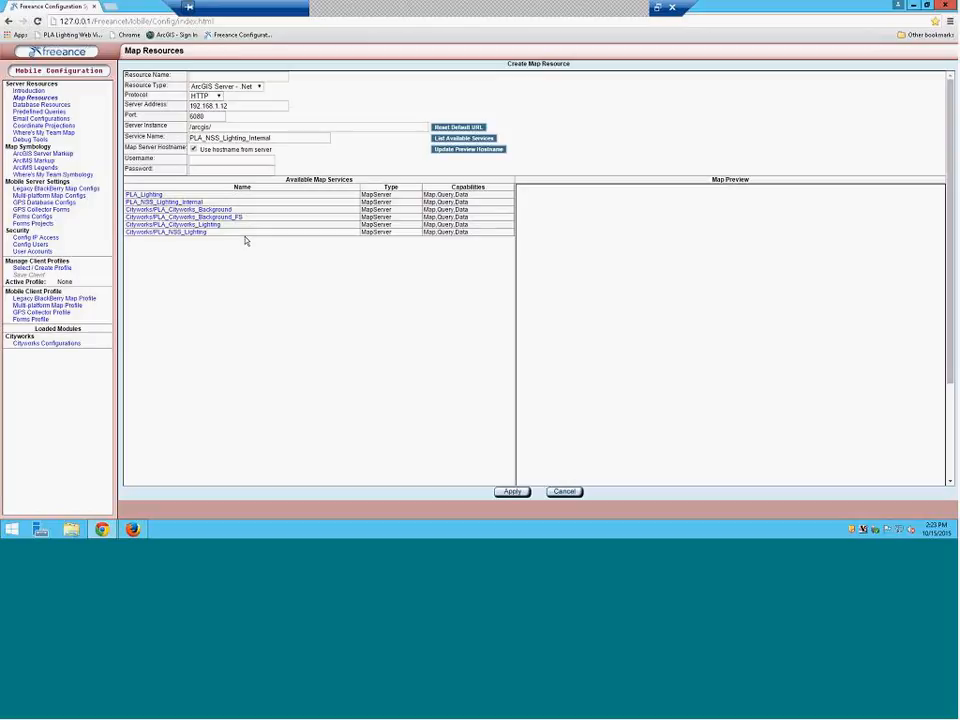
pyautogui.click(190, 225)
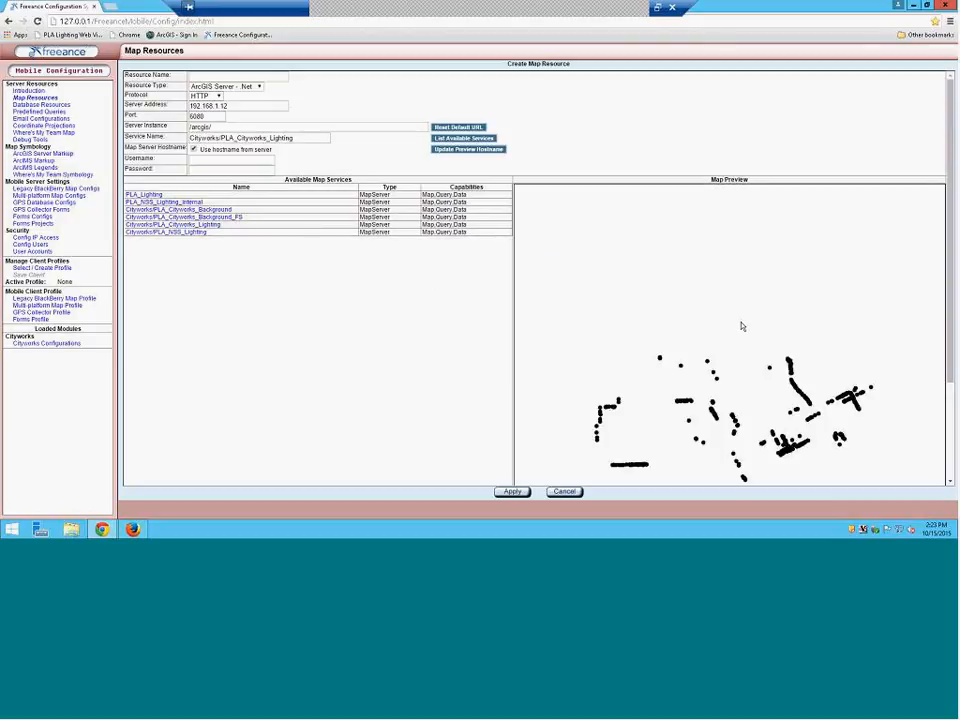
pyautogui.scroll(-3, 741, 326)
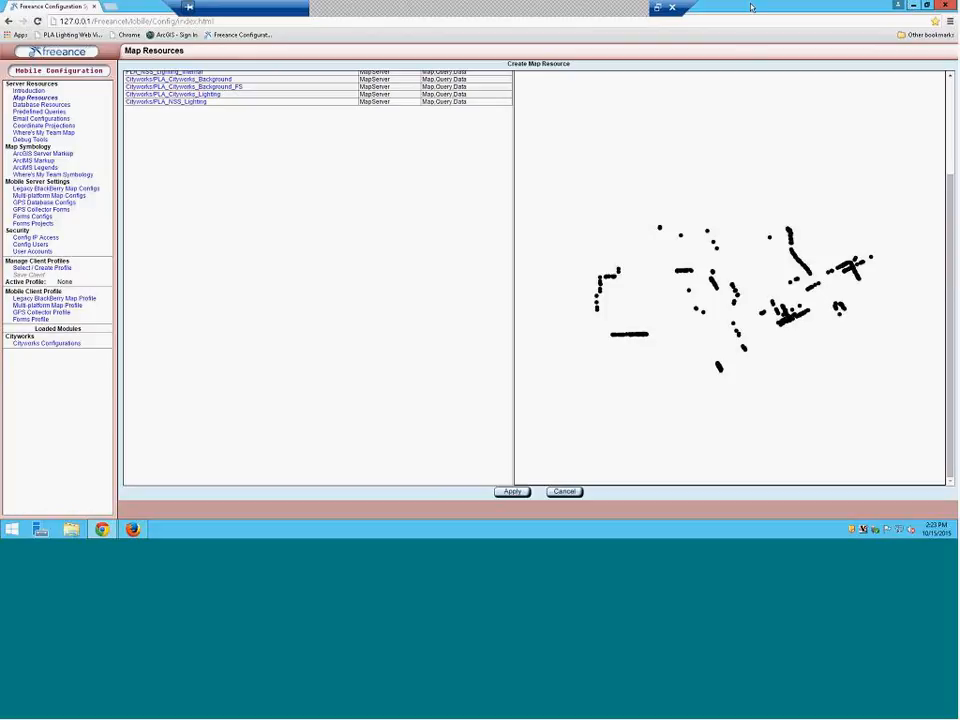
pyautogui.click(642, 10)
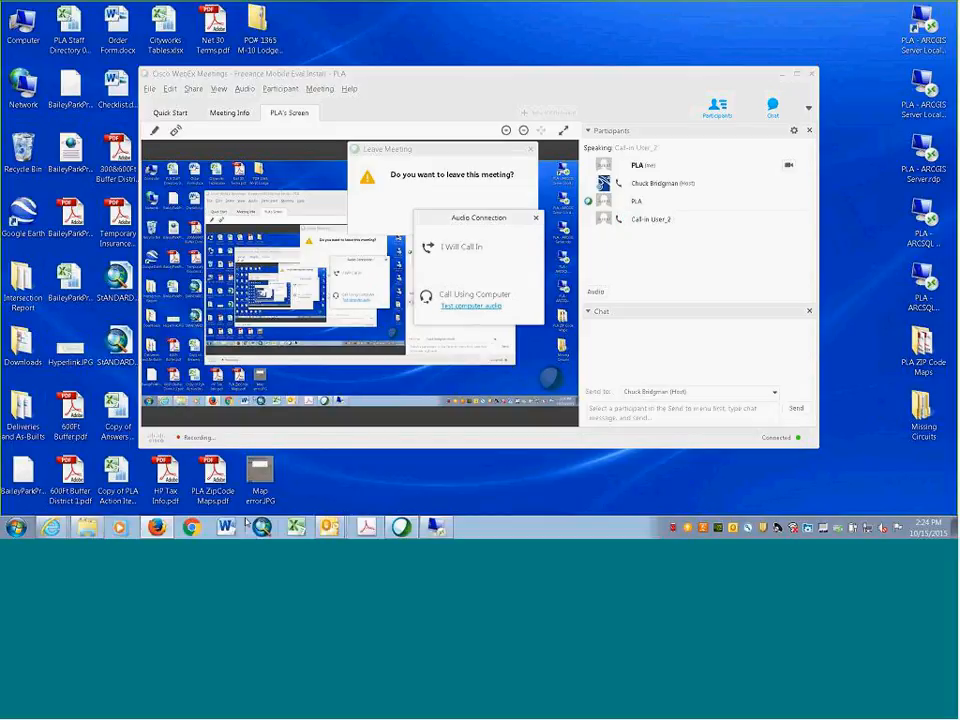
pyautogui.click(329, 527)
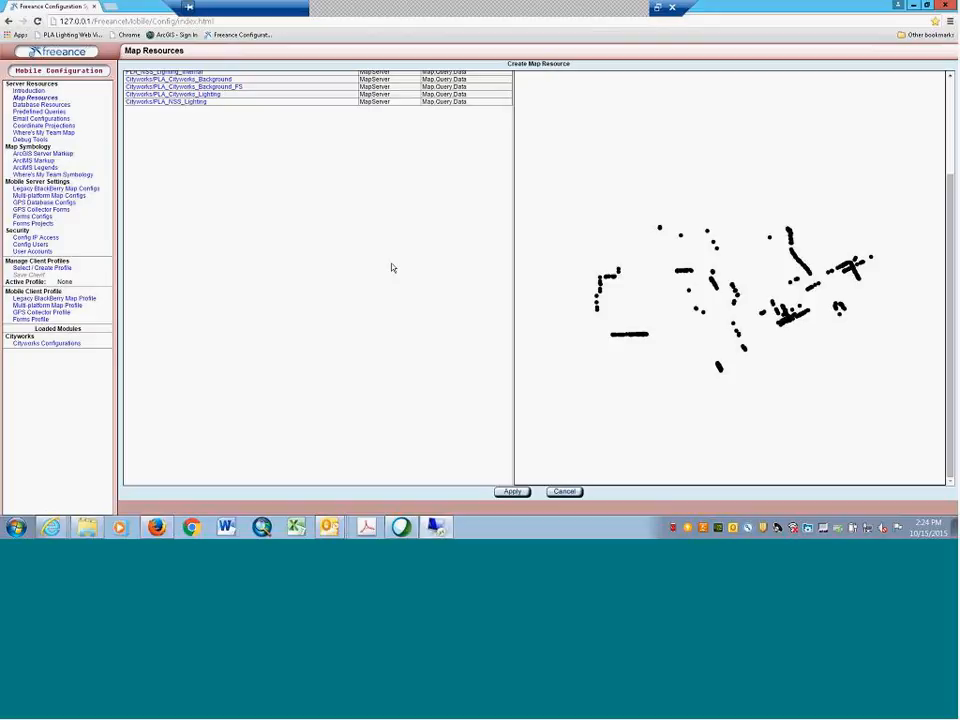
pyautogui.scroll(3, 391, 263)
pyautogui.click(205, 231)
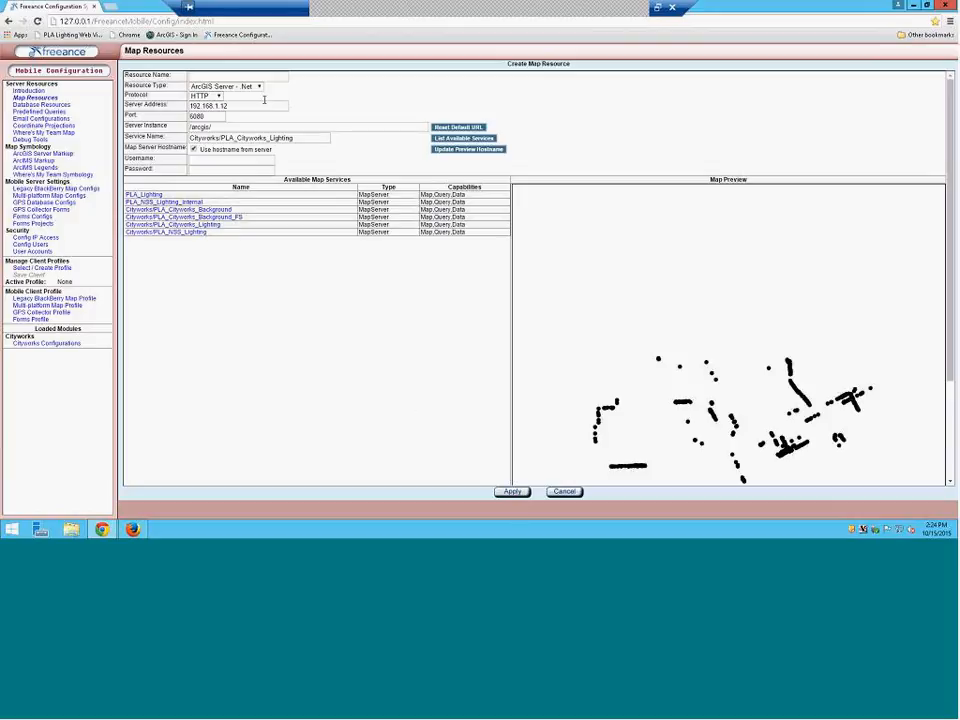
# Enter LightingEvalMap as the resource name and apply to create the map resource
pyautogui.click(270, 75)
pyautogui.write('FreeEval')
pyautogui.write('Ma')
pyautogui.press('BackSpace')
pyautogui.press('BackSpace')
pyautogui.press('BackSpace')
pyautogui.press('BackSpace')
pyautogui.press('BackSpace')
pyautogui.press('BackSpace')
pyautogui.press('BackSpace')
pyautogui.press('BackSpace')
pyautogui.press('BackSpace')
pyautogui.press('BackSpace')
pyautogui.write('LightingEvalMap')
pyautogui.click(519, 492)
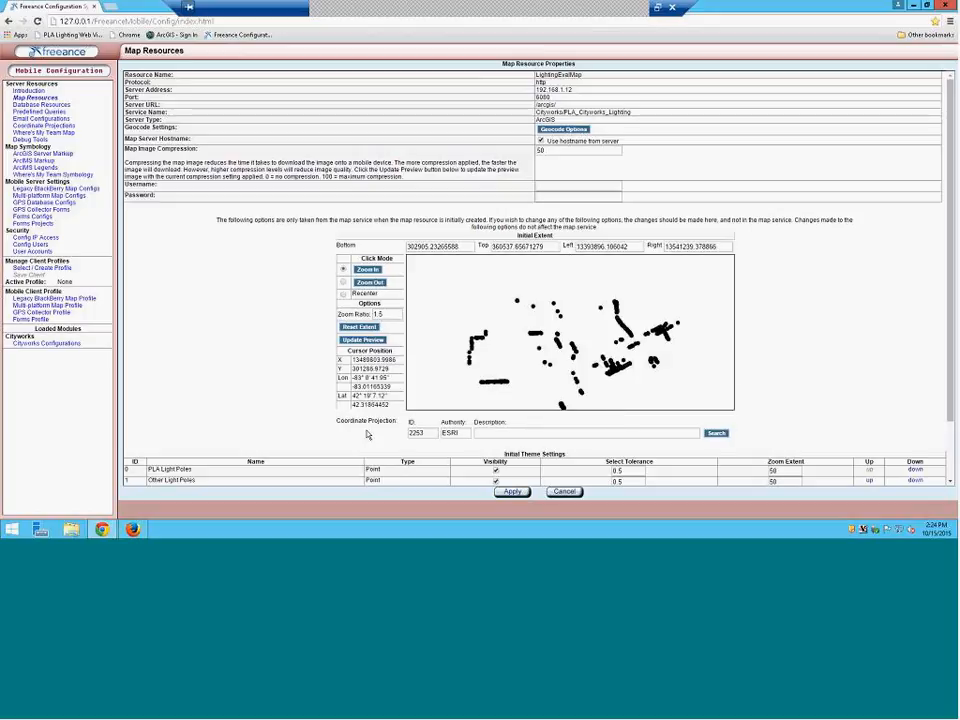
# Search projection ID 2253, pick Michigan South FIPS 2113 Feet Intl, and apply
pyautogui.click(716, 434)
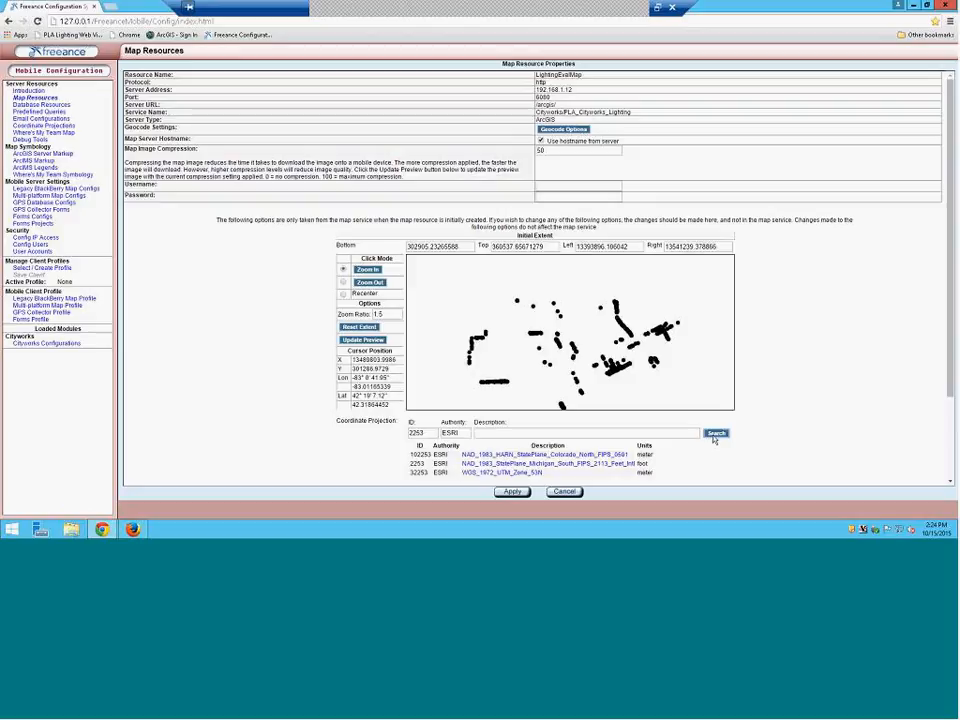
pyautogui.click(583, 464)
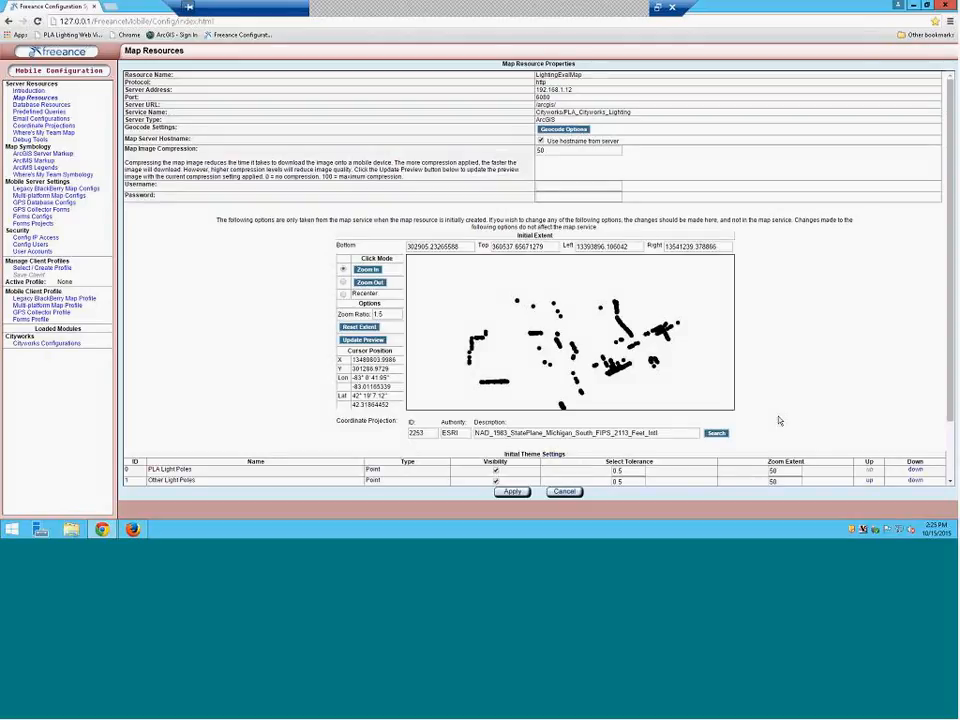
pyautogui.scroll(-2, 779, 421)
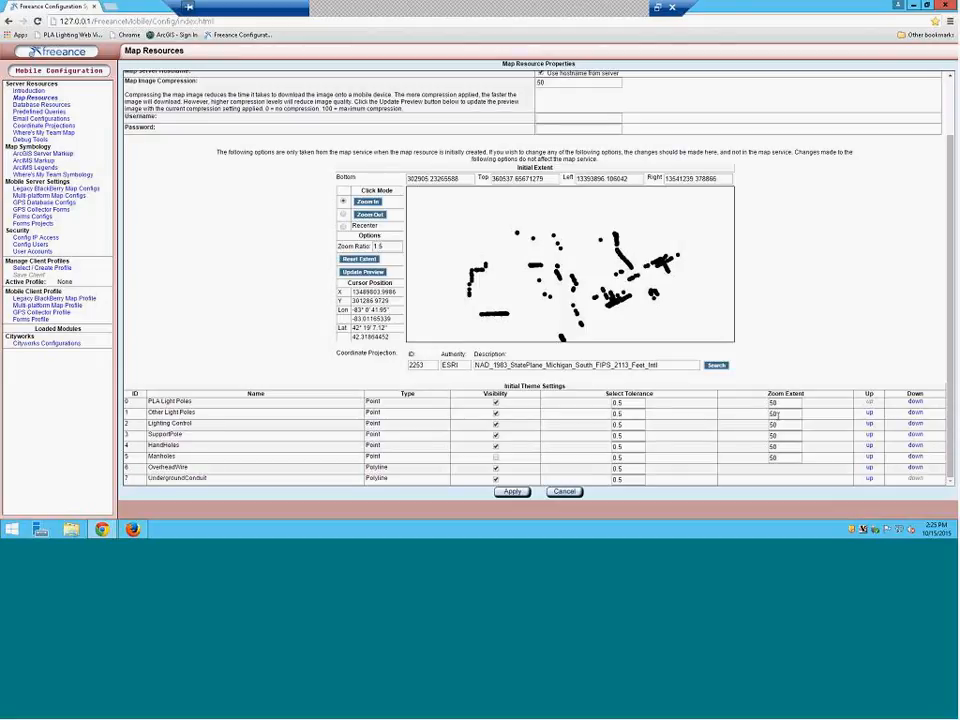
pyautogui.click(510, 491)
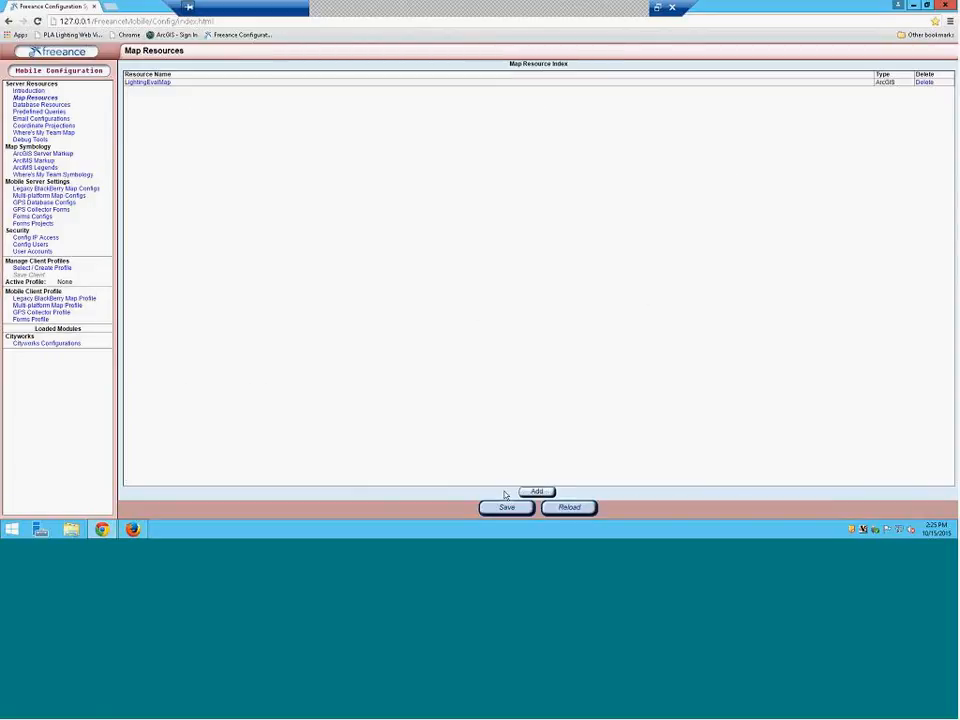
# Save the configuration with LightingEvalMap in the Map Resource Index
pyautogui.click(507, 507)
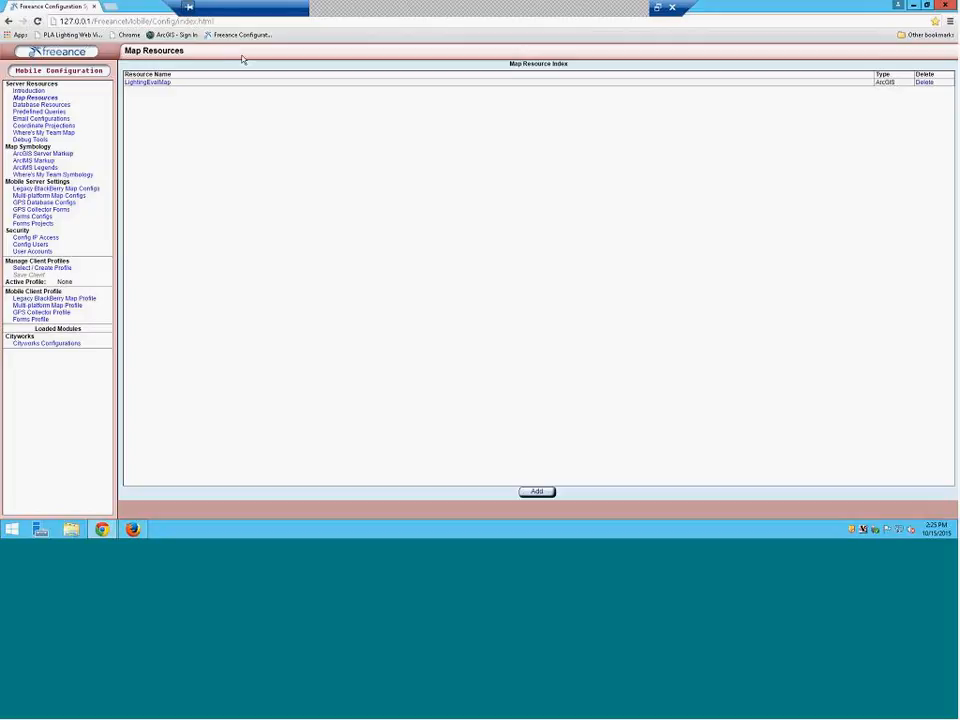
# Start a new database resource under Database Resources and restore down the browser
pyautogui.click(53, 106)
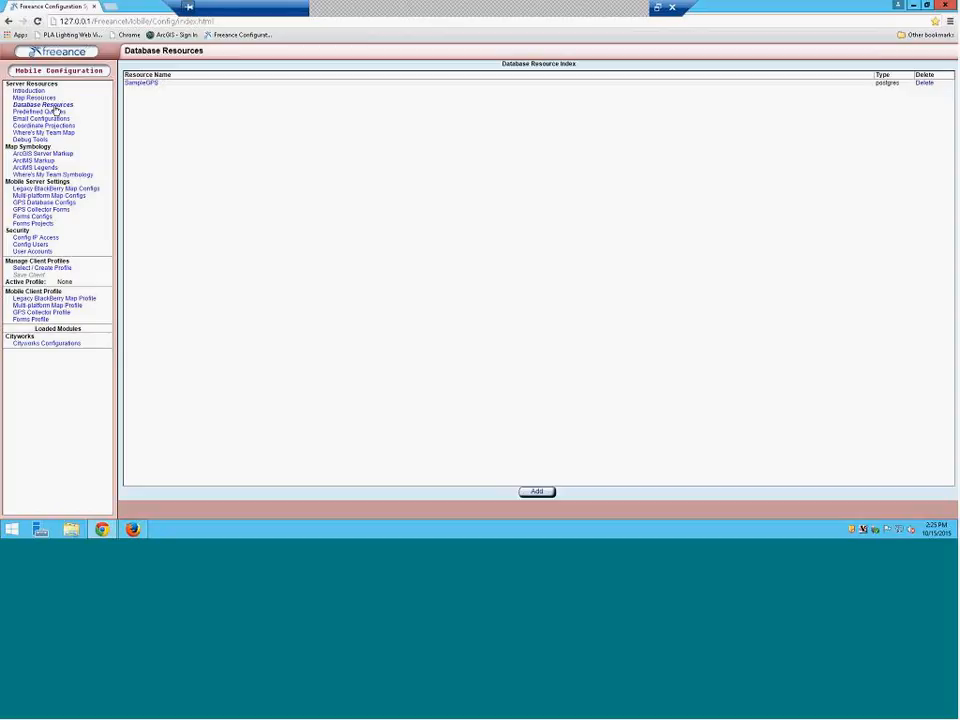
pyautogui.click(545, 493)
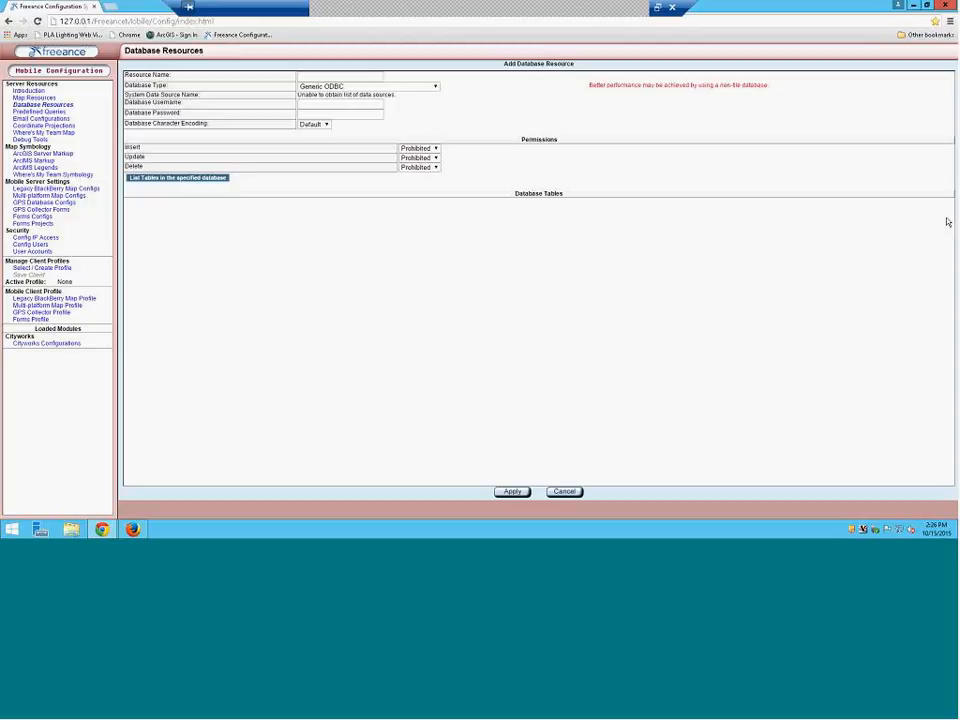
pyautogui.click(927, 6)
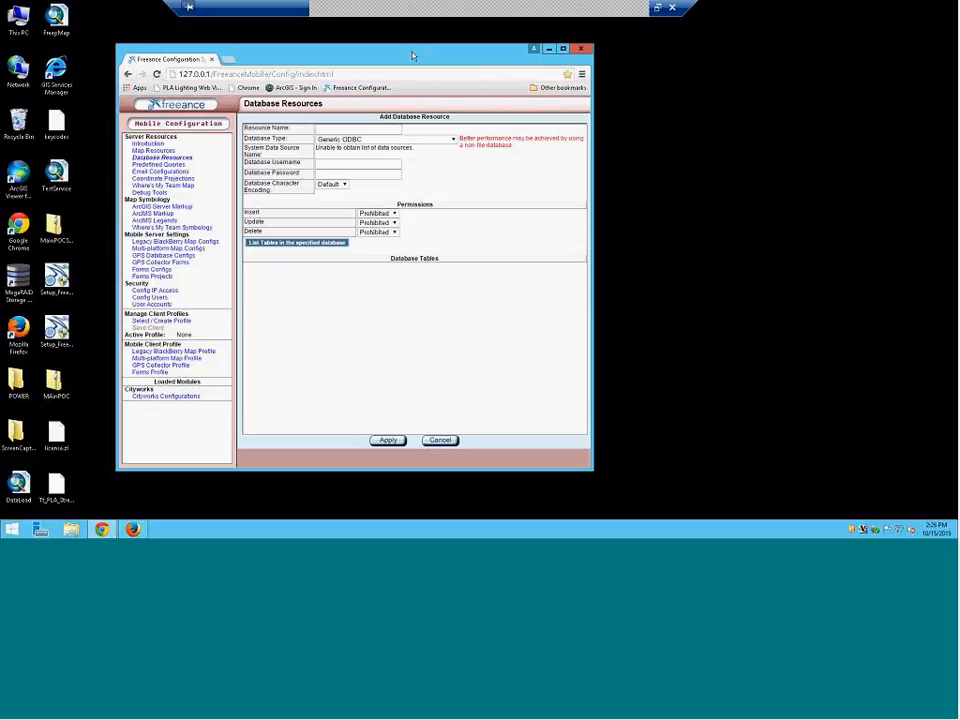
# Launch Configure Freeance PHP Extensions from Start > All Programs > FreeanceMobile > Utilities
pyautogui.click(12, 529)
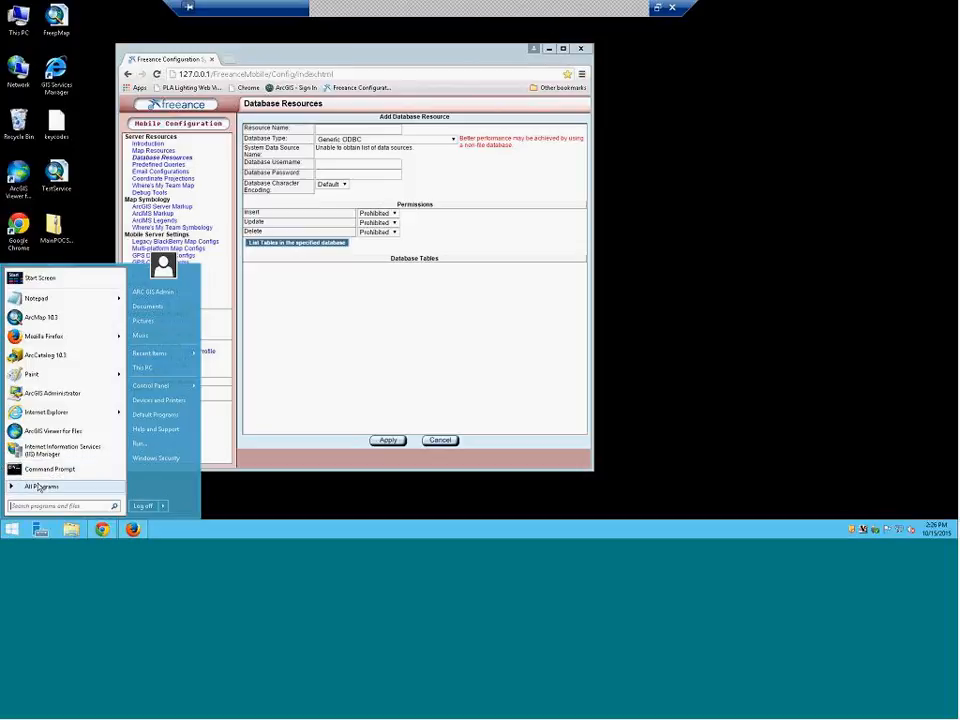
pyautogui.click(38, 487)
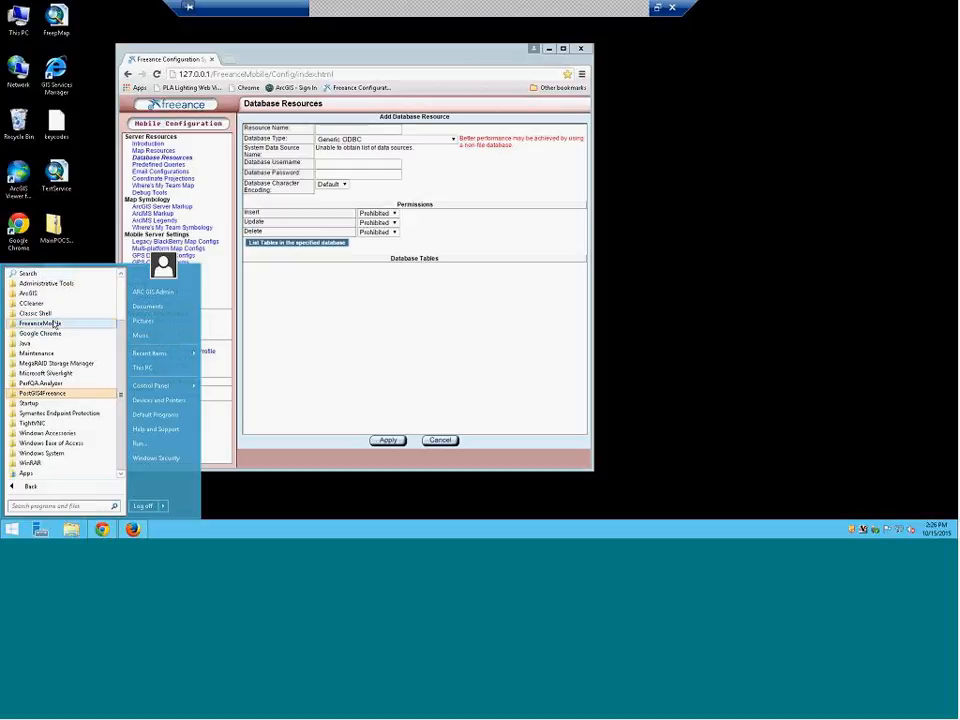
pyautogui.click(55, 324)
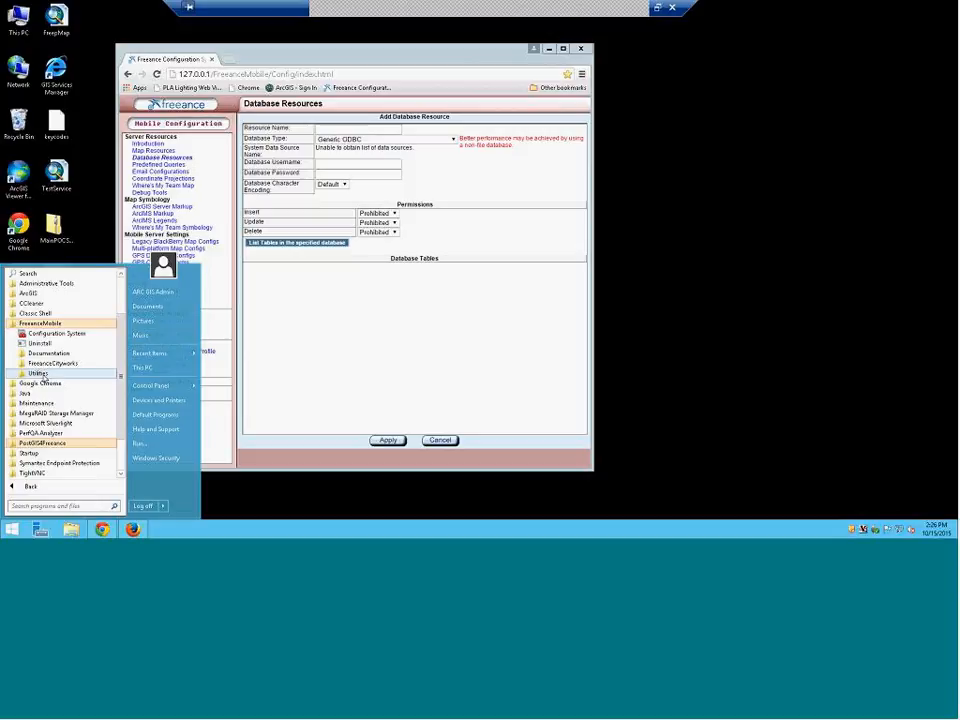
pyautogui.click(42, 375)
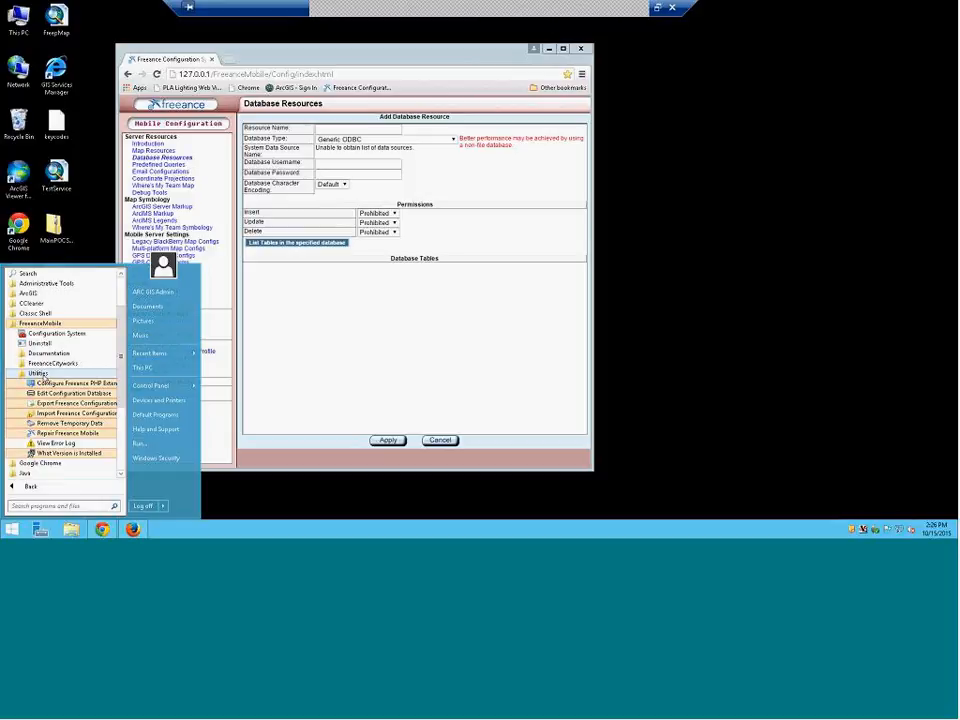
pyautogui.click(57, 385)
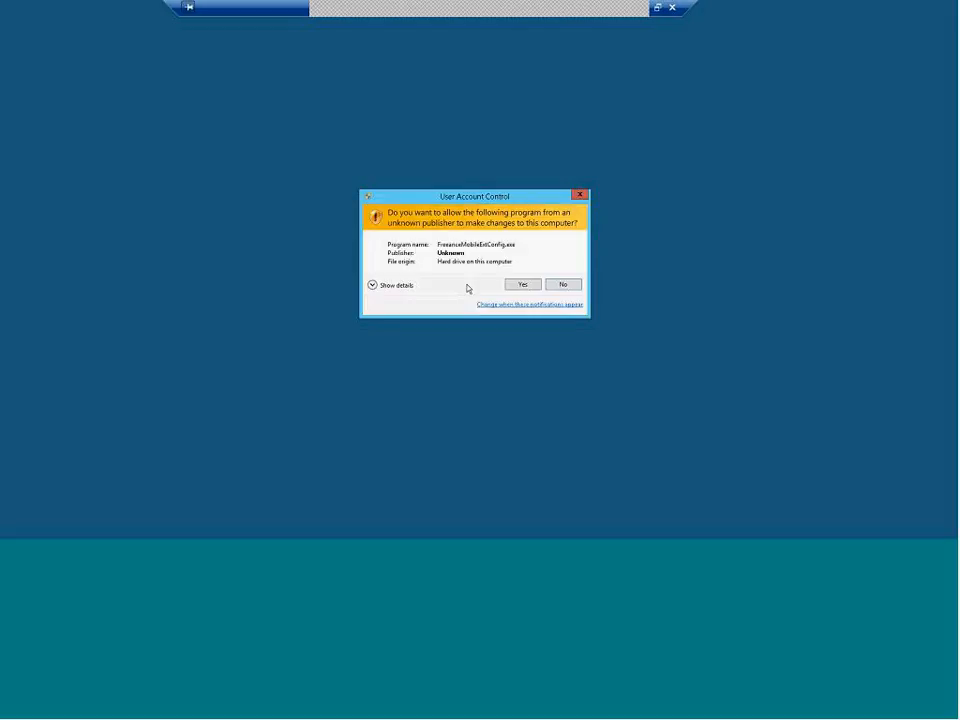
# Approve the permission prompt, enable Microsoft SQL Server 2005/2008 Support, then save and close the utility
pyautogui.click(522, 285)
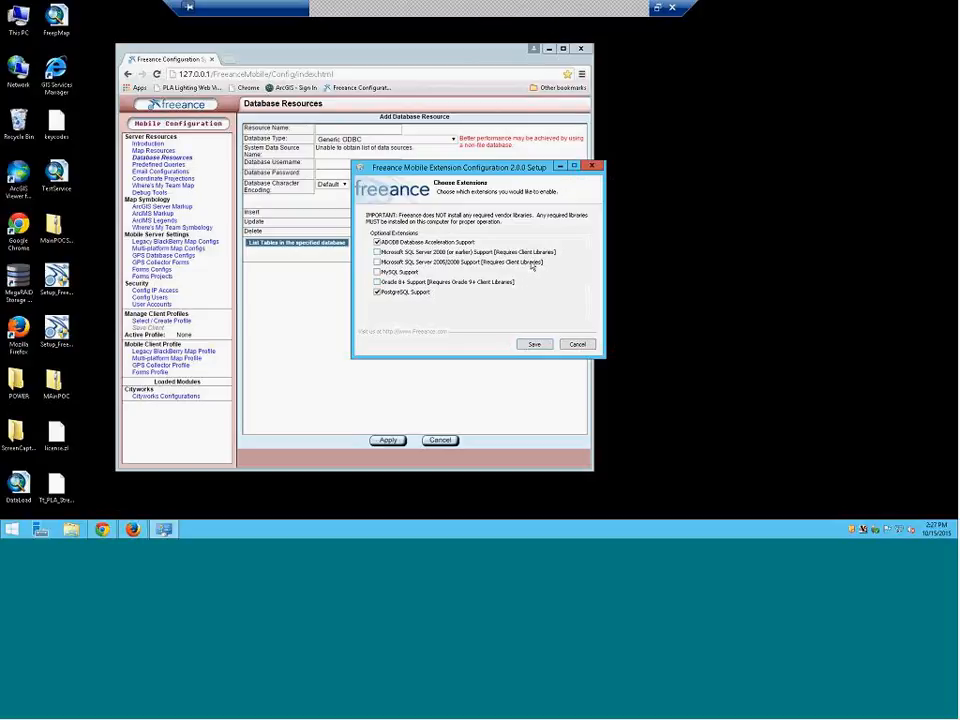
pyautogui.click(450, 262)
pyautogui.click(534, 344)
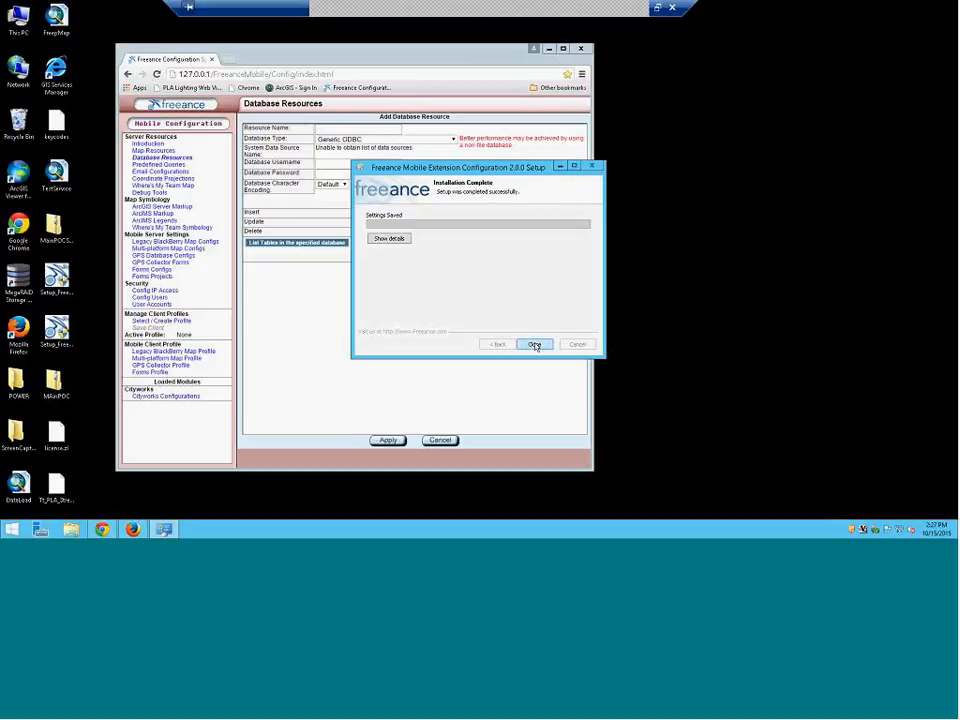
pyautogui.click(534, 344)
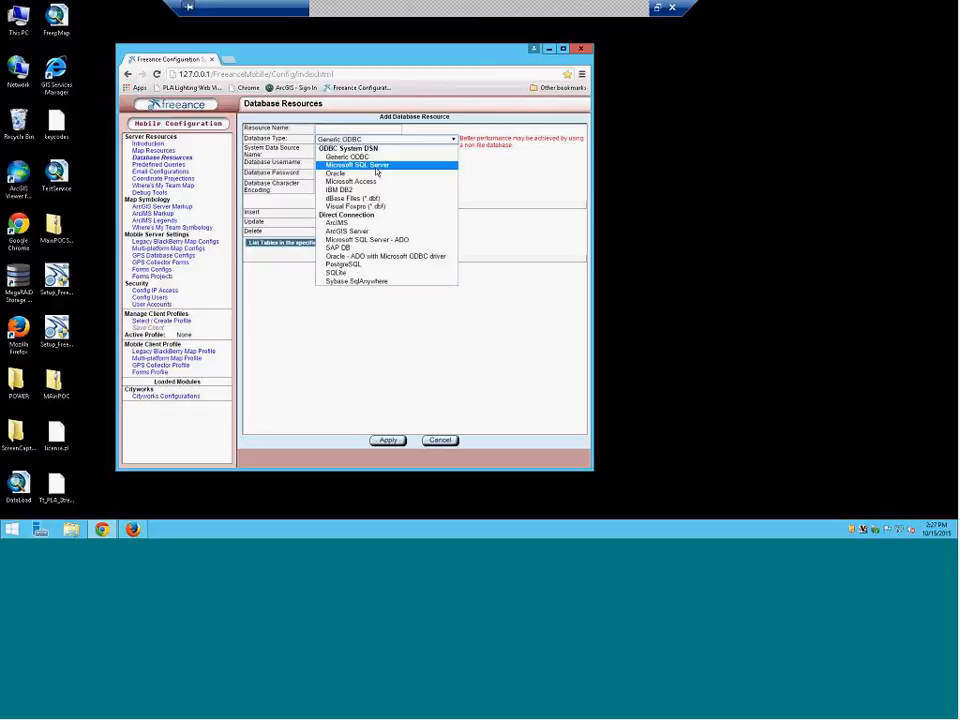
# Discard the unfinished form and add a new database resource of type Microsoft SQL Server 2005/2008
pyautogui.click(388, 362)
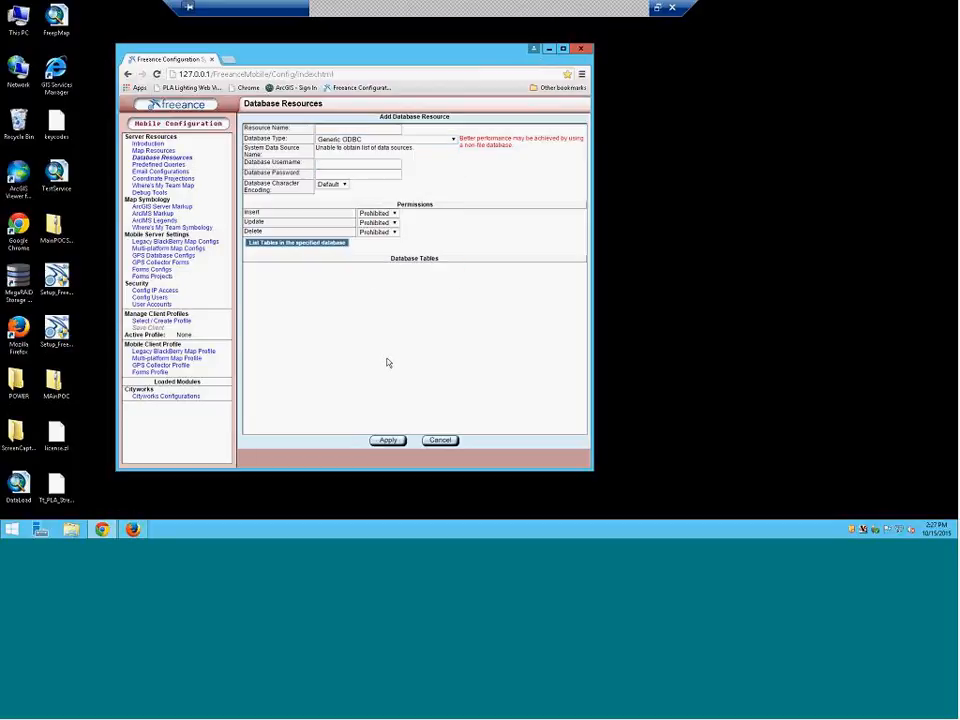
pyautogui.click(439, 440)
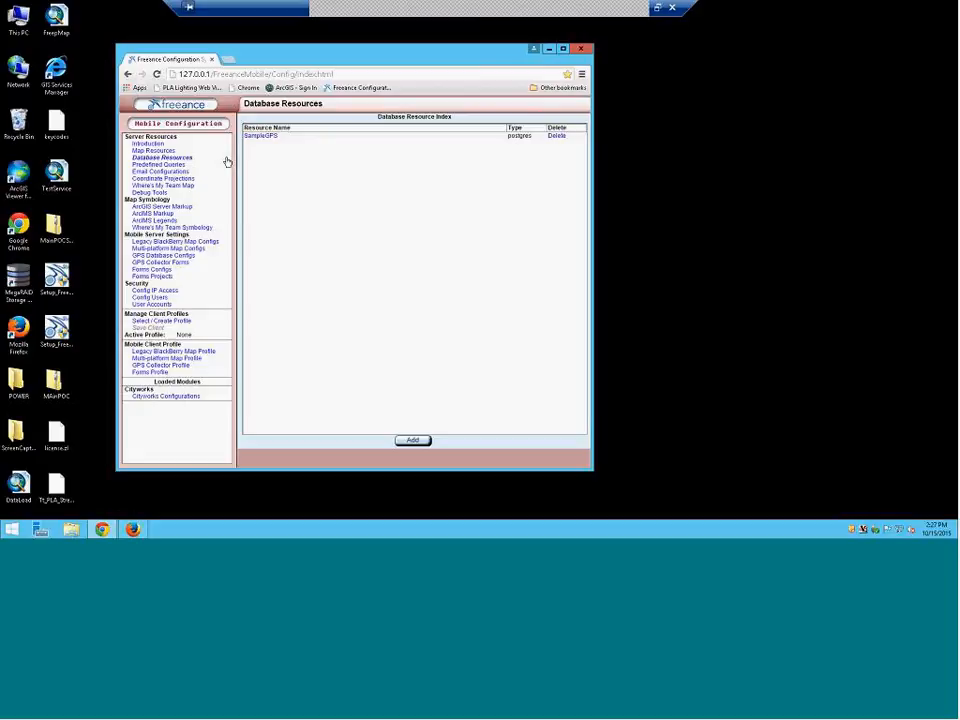
pyautogui.click(413, 440)
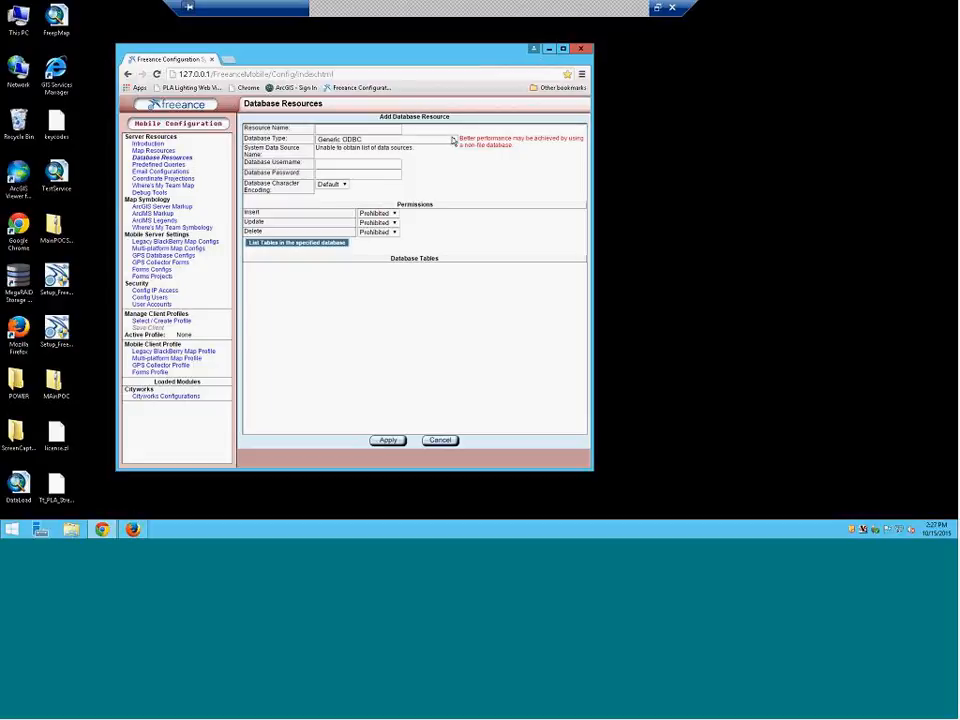
pyautogui.click(454, 140)
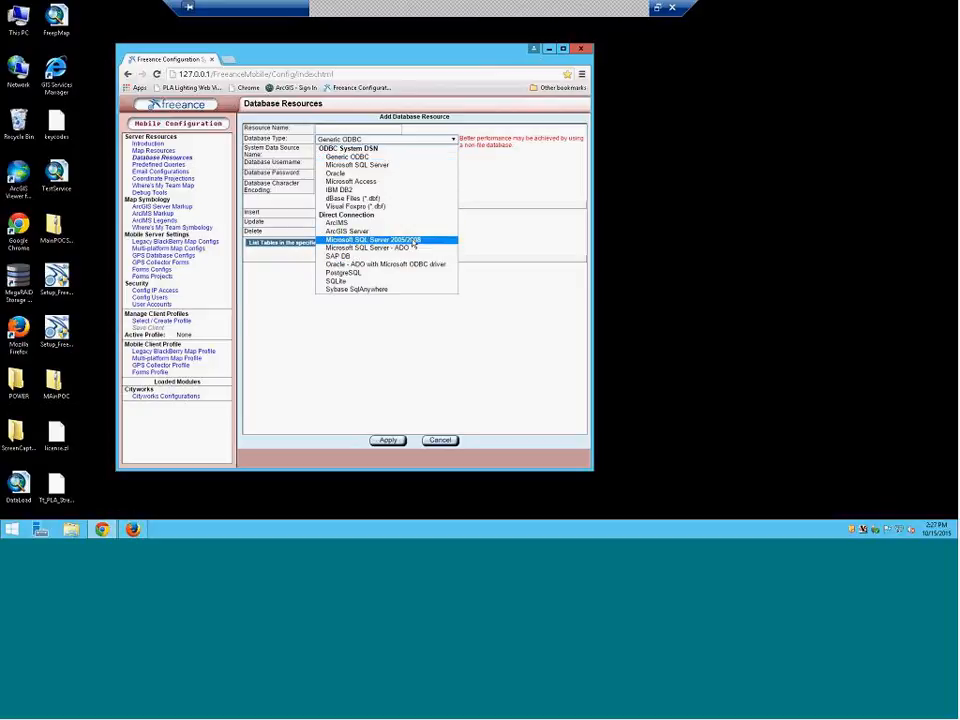
pyautogui.click(410, 240)
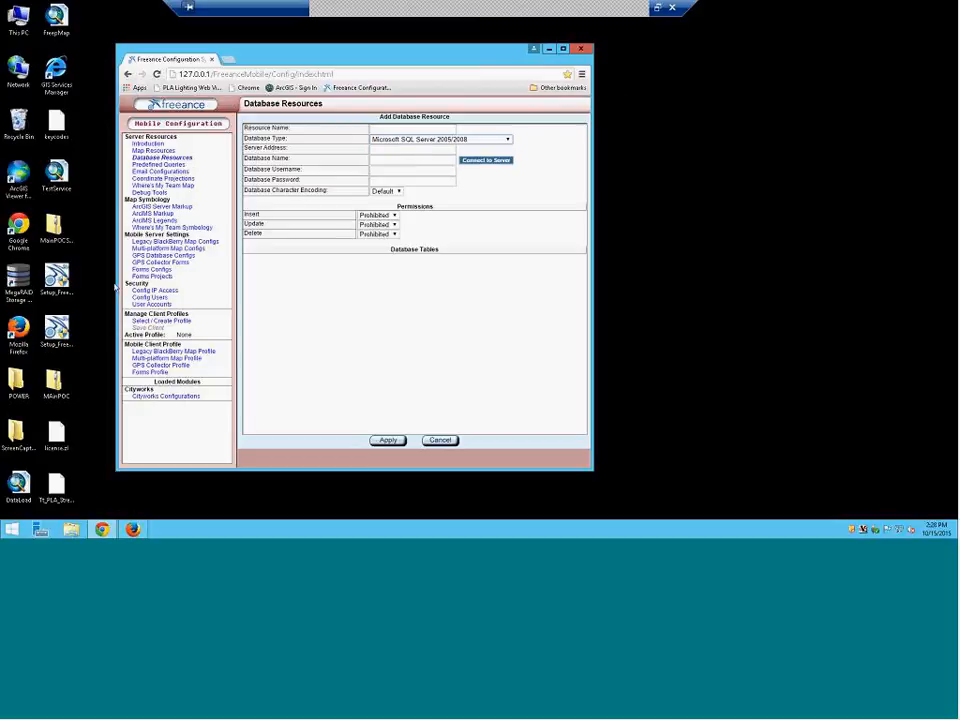
# Enter server address 192.168.1.12 and connect to that SQL Server
pyautogui.click(372, 152)
pyautogui.write('192.168')
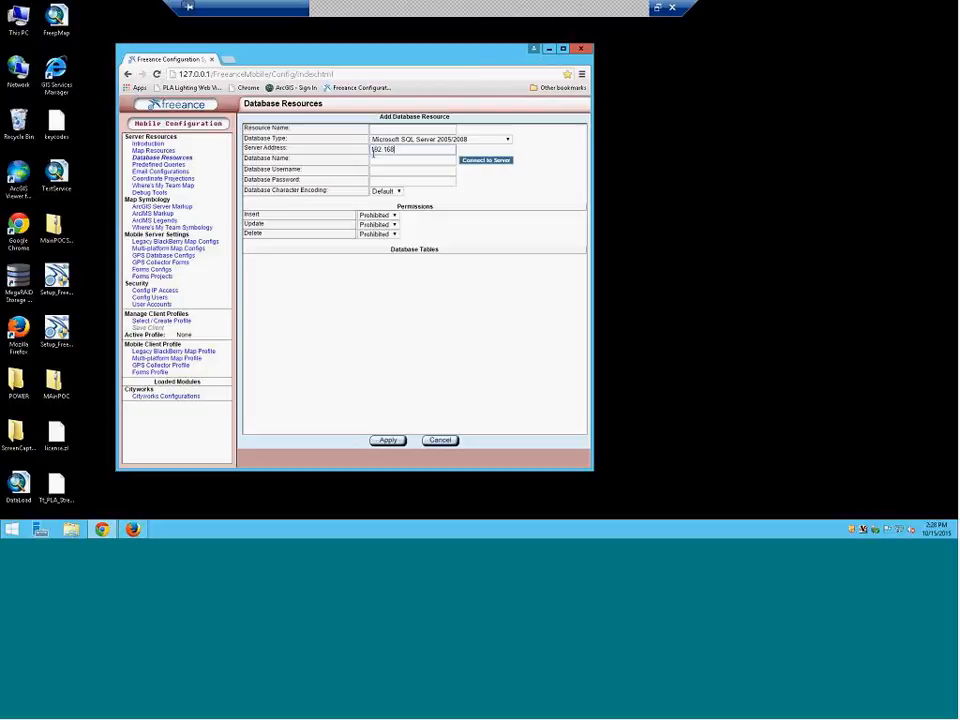
pyautogui.write('.1.12')
pyautogui.click(489, 166)
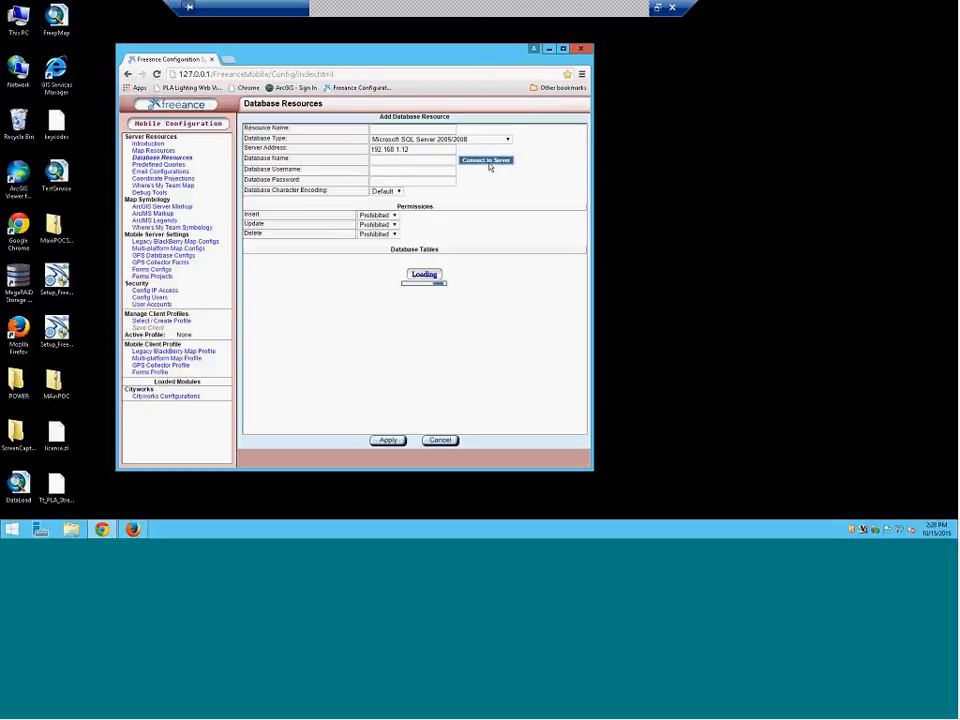
pyautogui.click(418, 157)
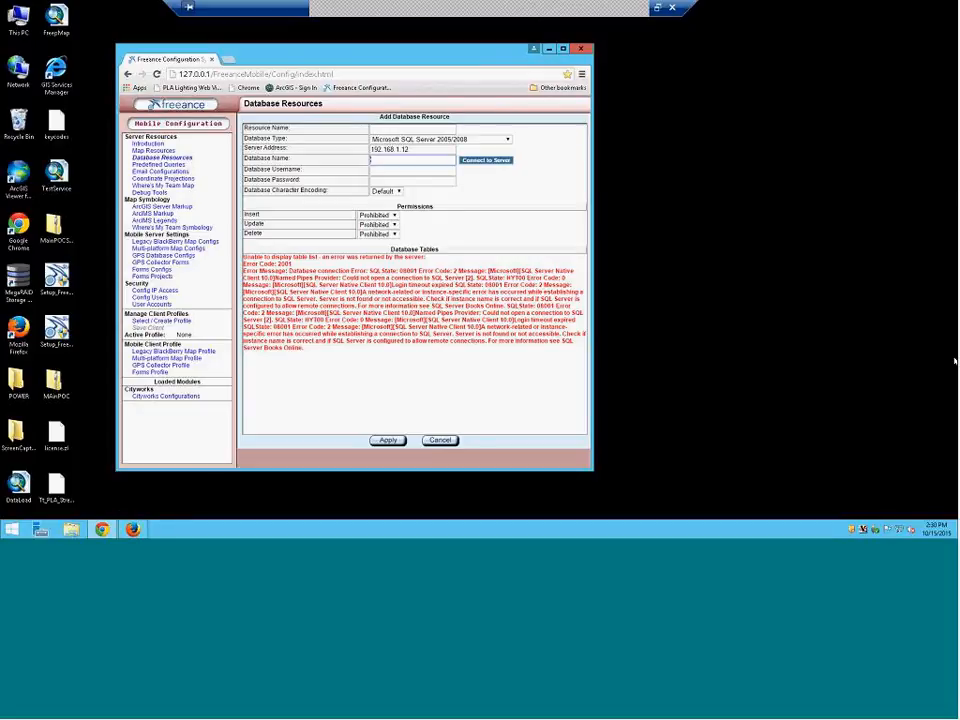
# After the connection attempt finishes, type 'gis_server' as the database name, then erase it
pyautogui.moveTo(955, 361)
pyautogui.write('gis_server')
pyautogui.press('BackSpace')
pyautogui.press('BackSpace')
pyautogui.press('BackSpace')
pyautogui.press('BackSpace')
pyautogui.press('BackSpace')
pyautogui.press('BackSpace')
pyautogui.press('BackSpace')
pyautogui.press('BackSpace')
pyautogui.press('BackSpace')
pyautogui.press('BackSpace')
# Enter database name Cityworks, the database username, and the account password
pyautogui.write('Cityworks')
pyautogui.press('Tab')
pyautogui.write('Z')
pyautogui.press('BackSpace')
pyautogui.write('aZ')
pyautogui.press('BackSpace')
pyautogui.press('BackSpace')
pyautogui.write('Azet')
pyautogui.press('BackSpace')
pyautogui.write('teca')
pyautogui.press('Tab')
pyautogui.write('••')
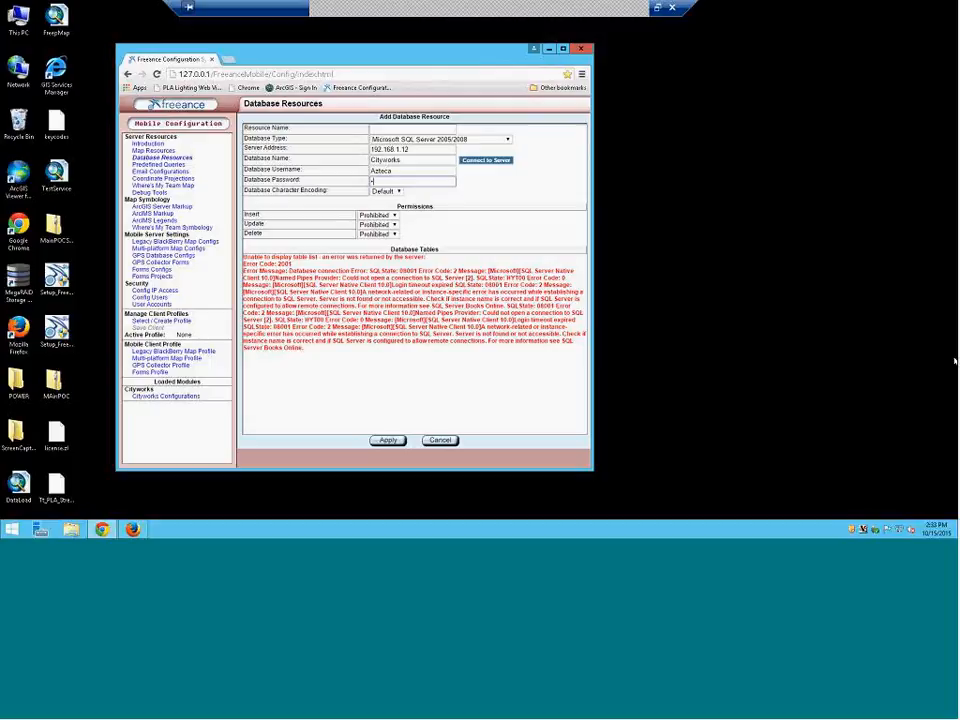
pyautogui.write('••••')
# Set the database character encoding to UTF-8
pyautogui.click(399, 192)
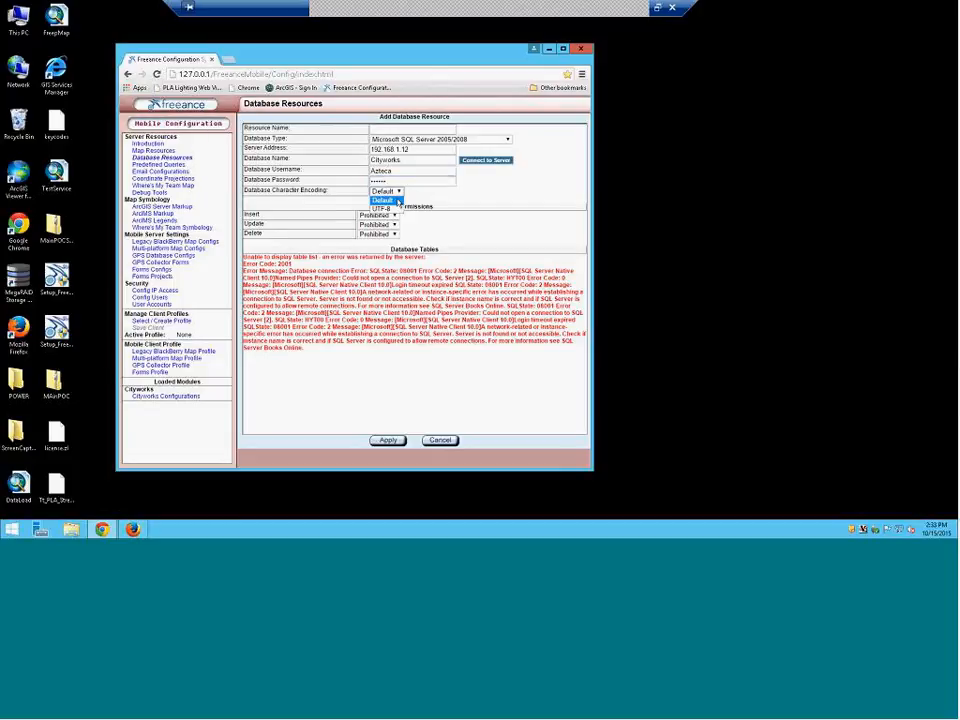
pyautogui.click(400, 200)
pyautogui.click(399, 192)
pyautogui.click(382, 208)
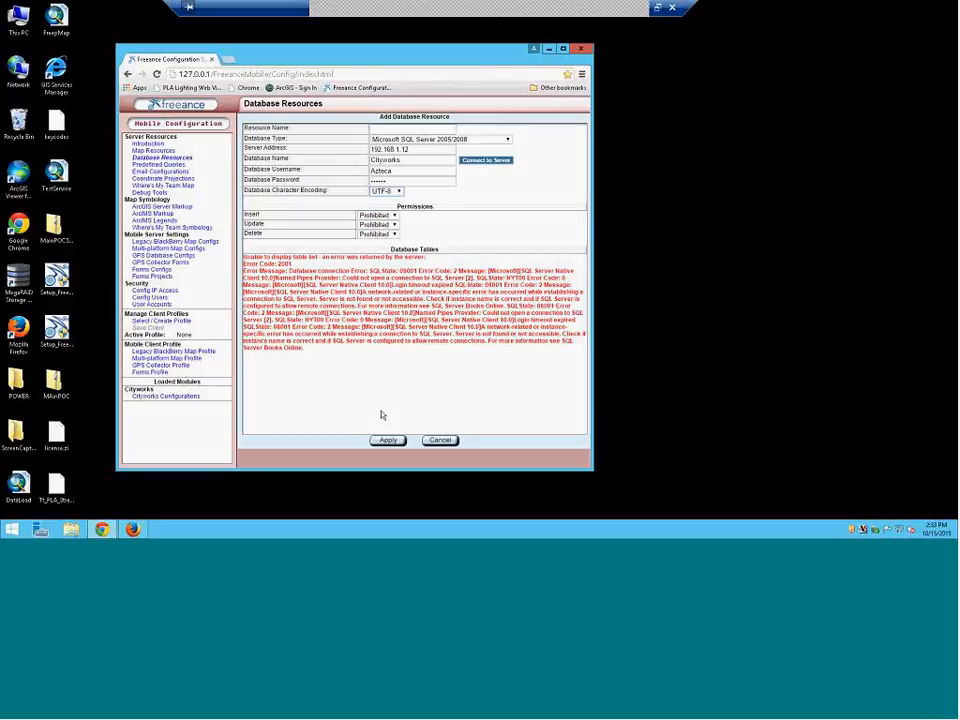
# Set the Insert, Update and Delete permissions to Allowed
pyautogui.click(391, 217)
pyautogui.click(388, 233)
pyautogui.click(393, 225)
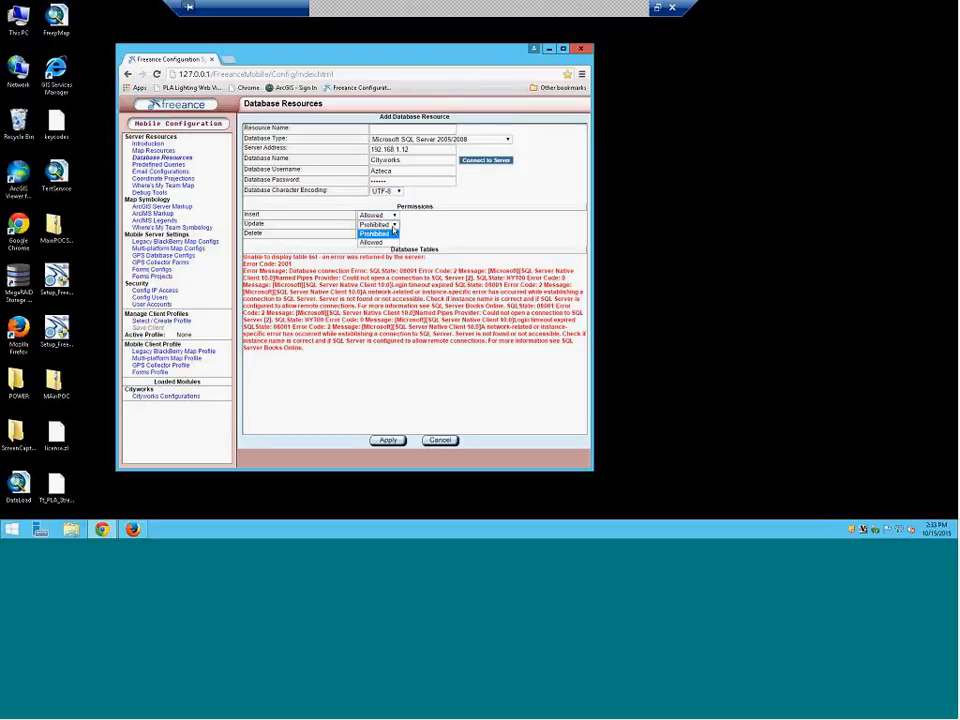
pyautogui.click(375, 242)
pyautogui.click(392, 234)
pyautogui.click(380, 253)
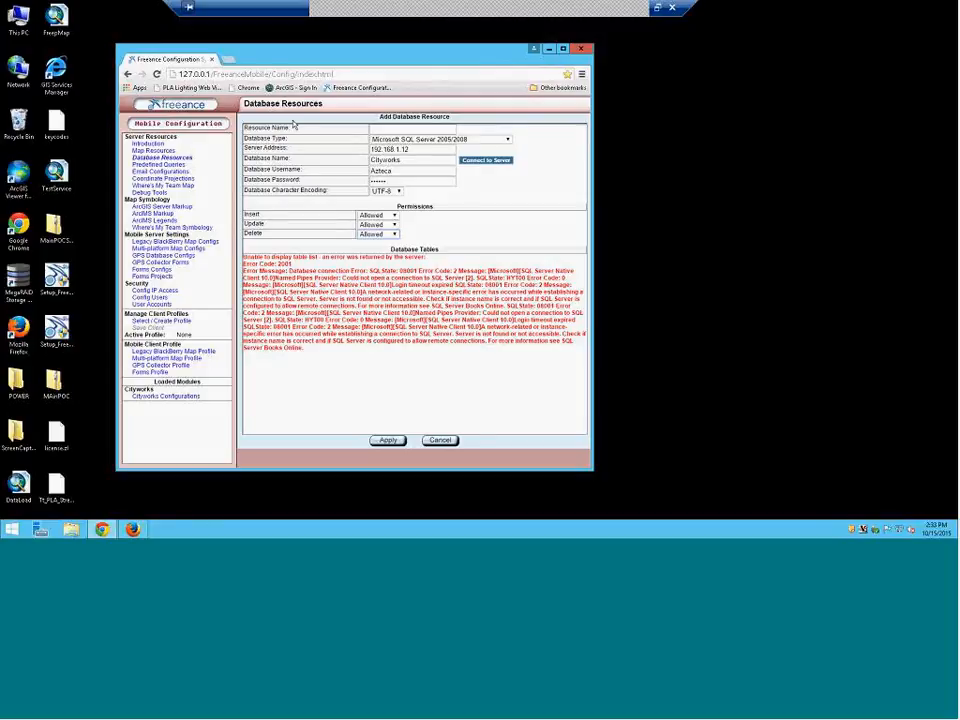
# Name the database resource 'CityworksNativeDV'
pyautogui.click(401, 128)
pyautogui.write('Cityworks Navi')
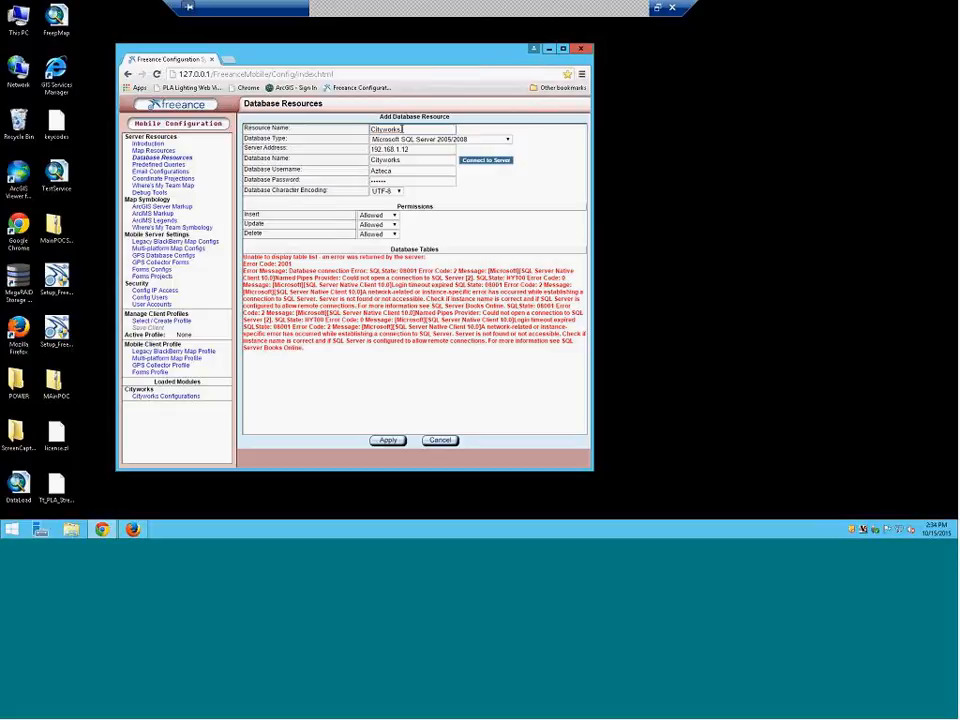
pyautogui.press('BackSpace')
pyautogui.press('BackSpace')
pyautogui.press('BackSpace')
pyautogui.press('BackSpace')
pyautogui.press('BackSpace')
pyautogui.write('tiveDV')
pyautogui.click(385, 441)
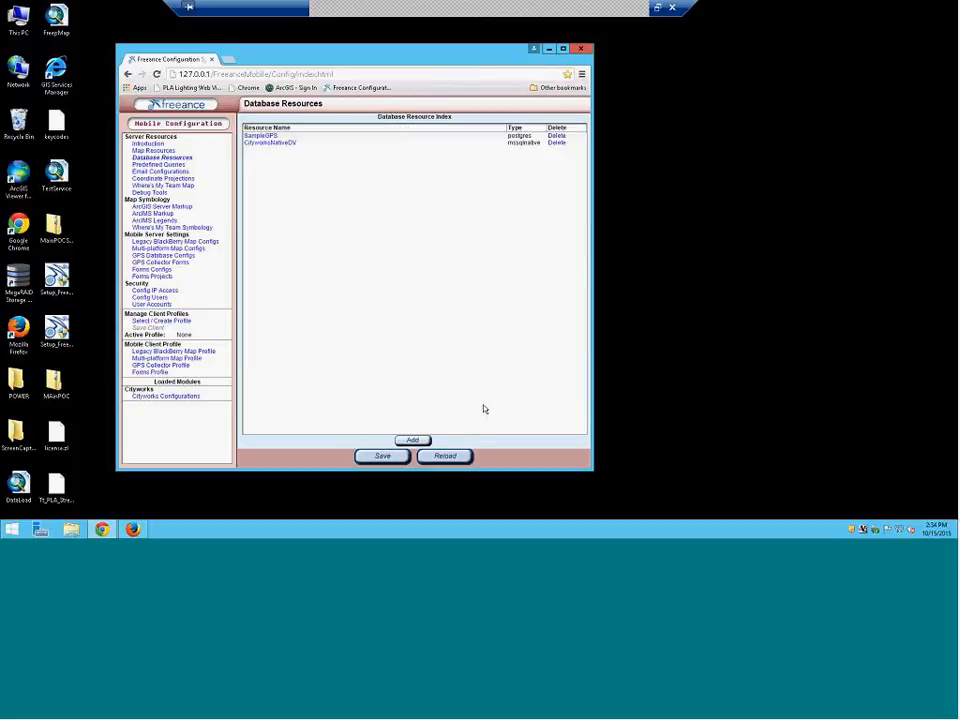
pyautogui.click(380, 457)
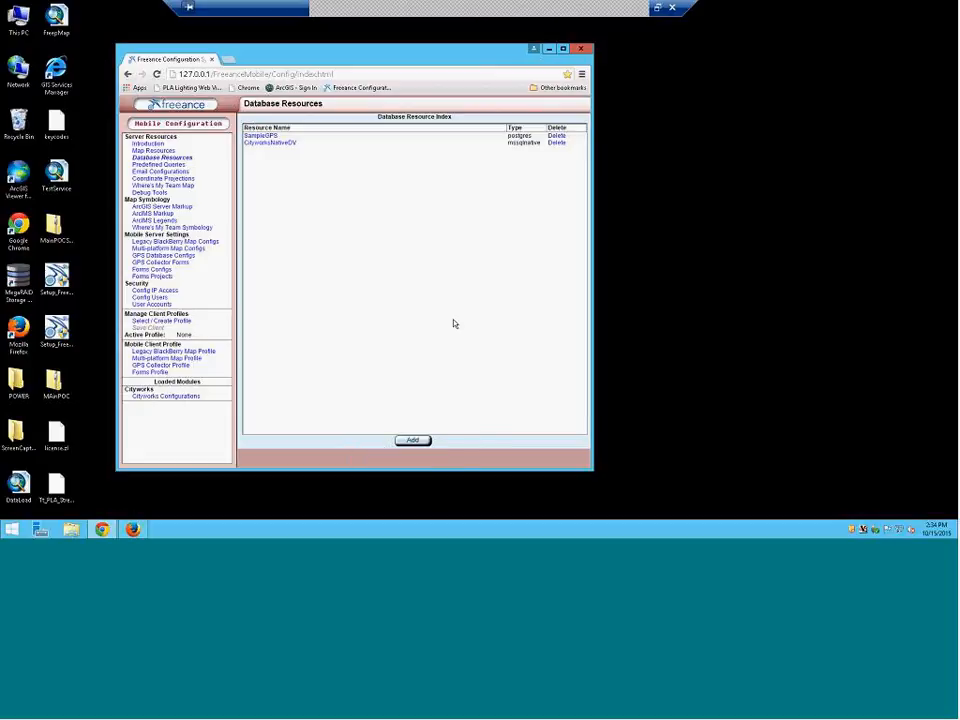
pyautogui.click(276, 144)
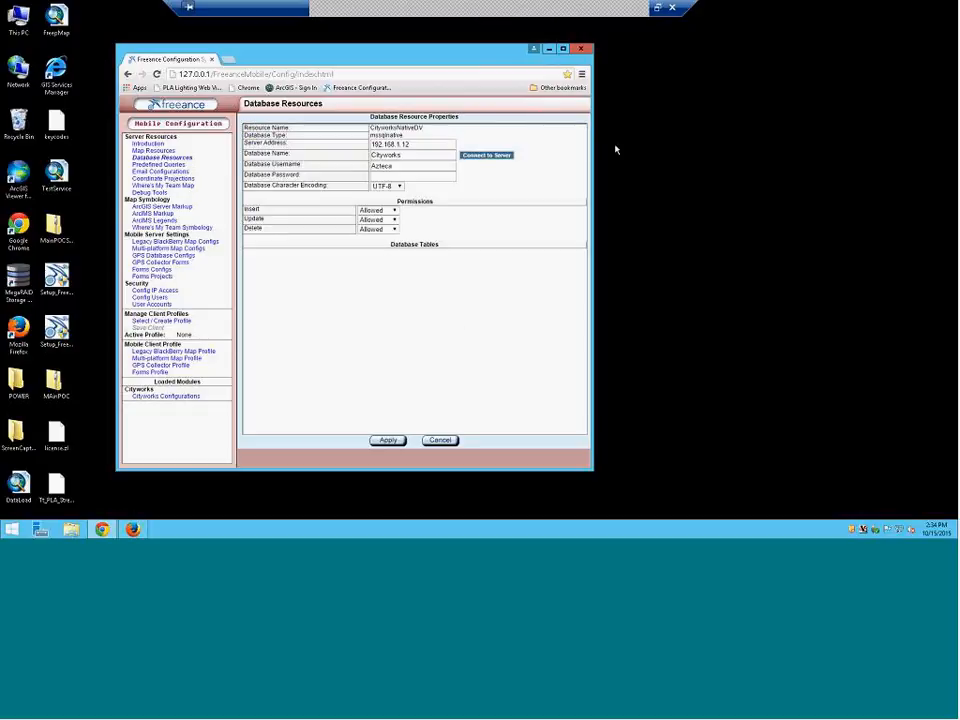
# Try connecting, enter the database password, and retry the server connection
pyautogui.click(495, 156)
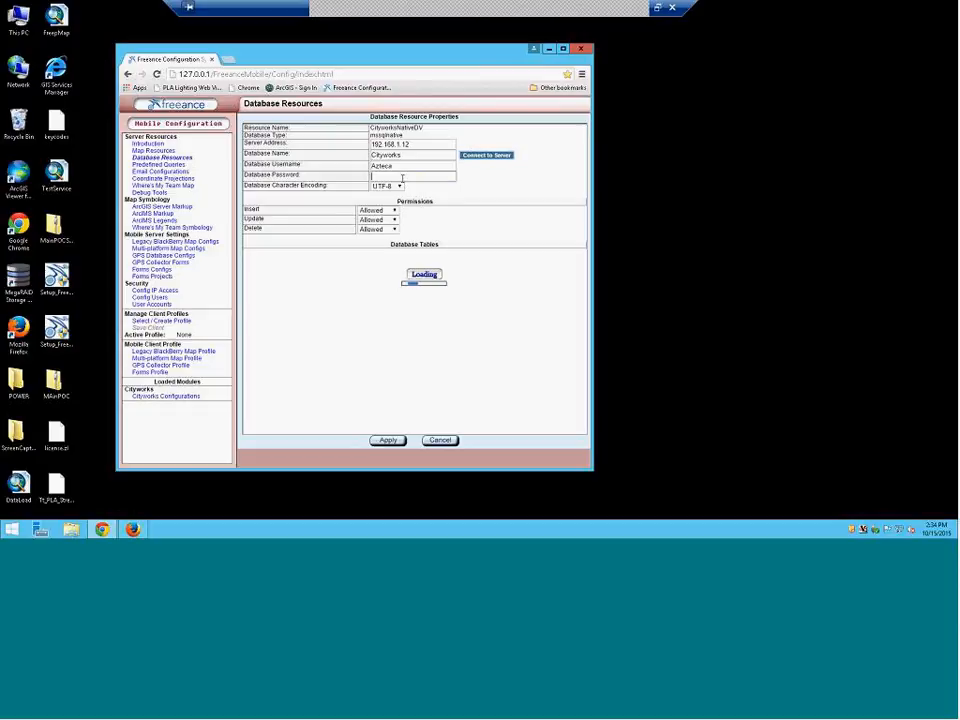
pyautogui.click(399, 176)
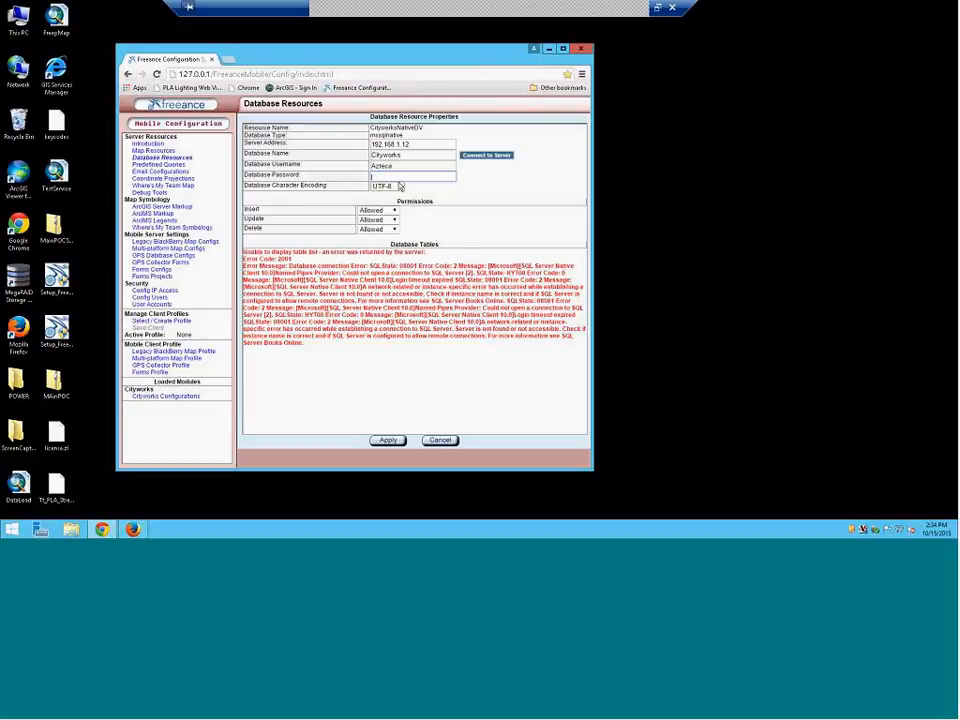
pyautogui.write('****')
pyautogui.click(483, 156)
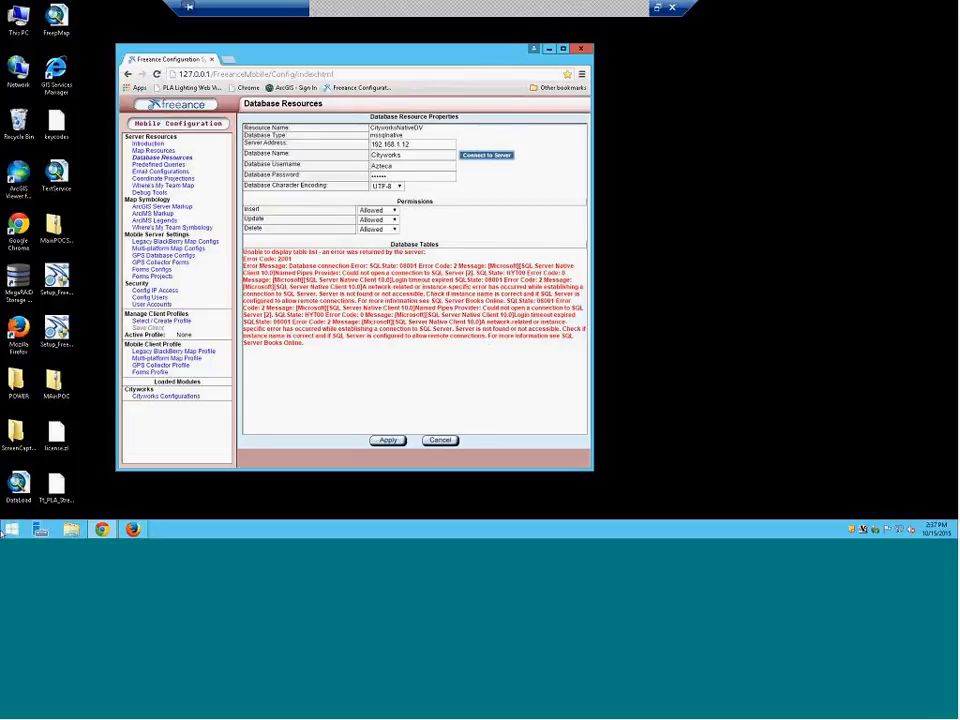
# Apply the CityworksNativeDV database resource properties
pyautogui.click(398, 441)
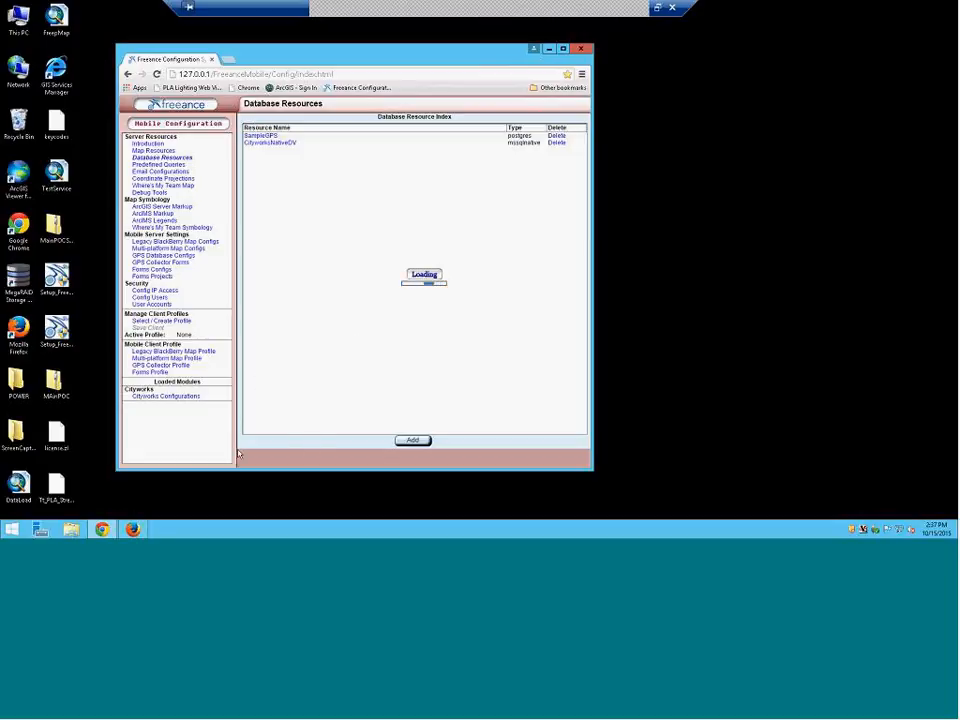
# Select CityworksNativeDV (server 192.168.1.12) as the Cityworks DB of the freeeval configuration
pyautogui.click(180, 397)
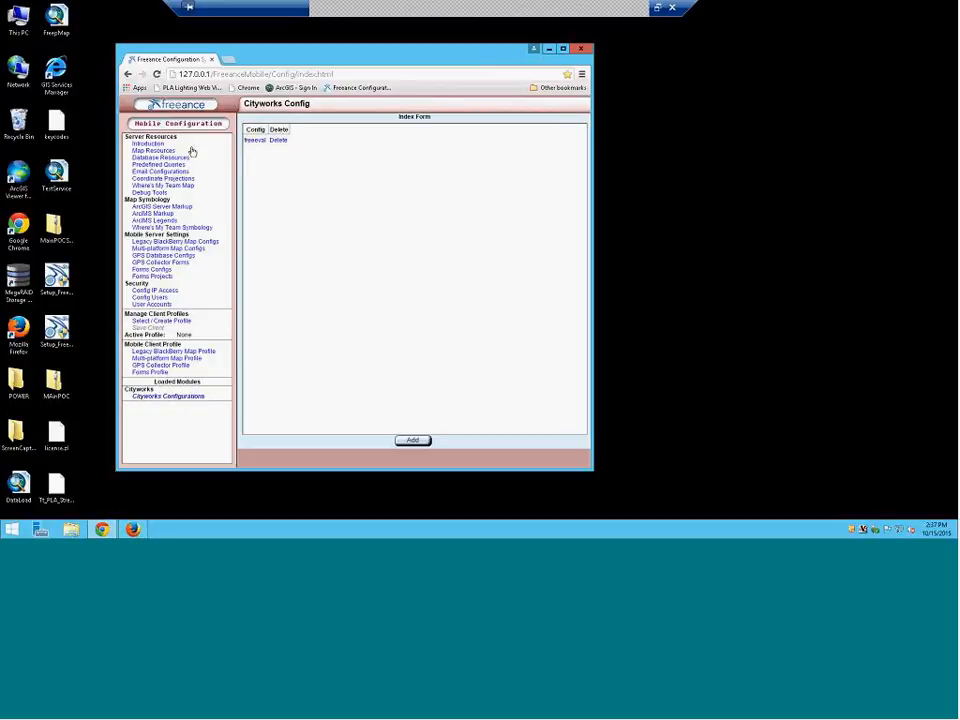
pyautogui.click(248, 142)
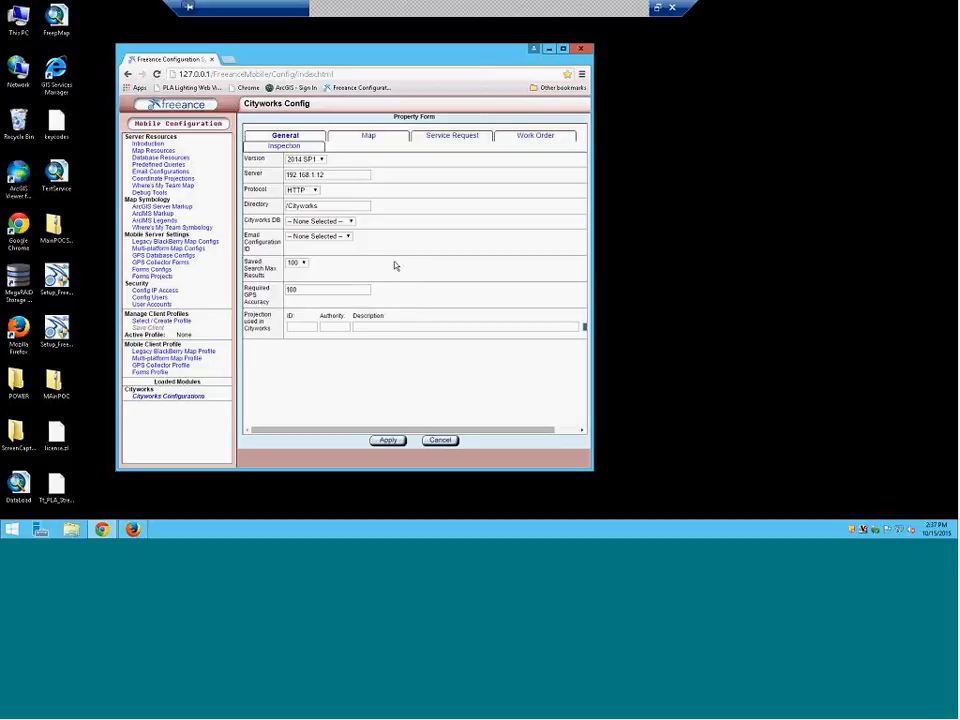
pyautogui.click(294, 147)
pyautogui.click(298, 140)
pyautogui.click(352, 221)
pyautogui.click(340, 240)
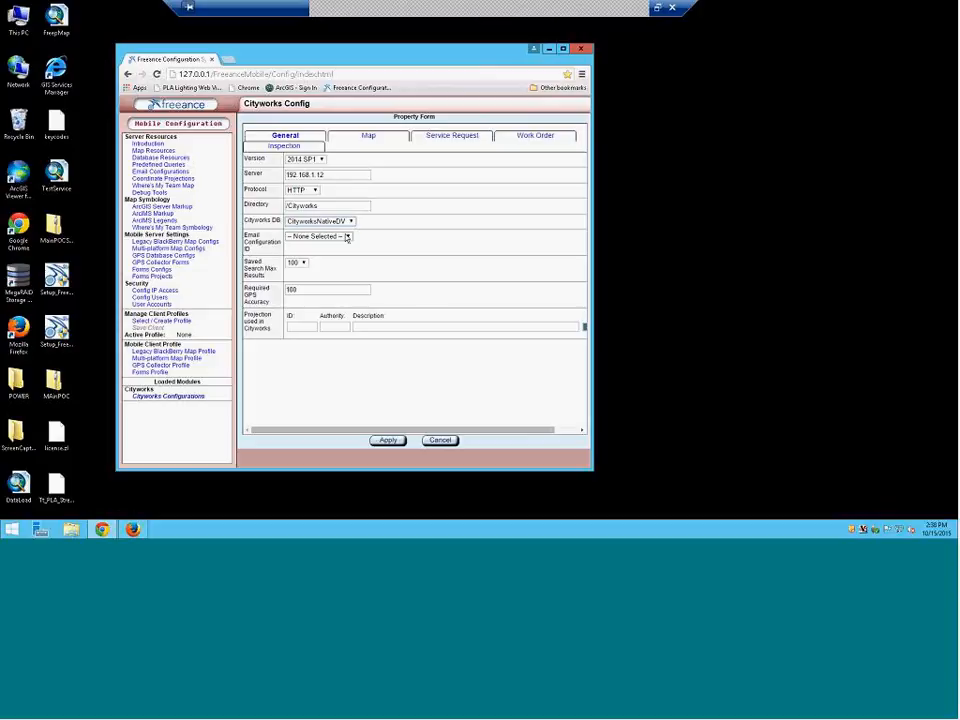
# Search projections by ID and select ESRI 2253 NAD_1983_StatePlane_Michigan_South_FIPS_2113_Feet_Intl
pyautogui.click(296, 326)
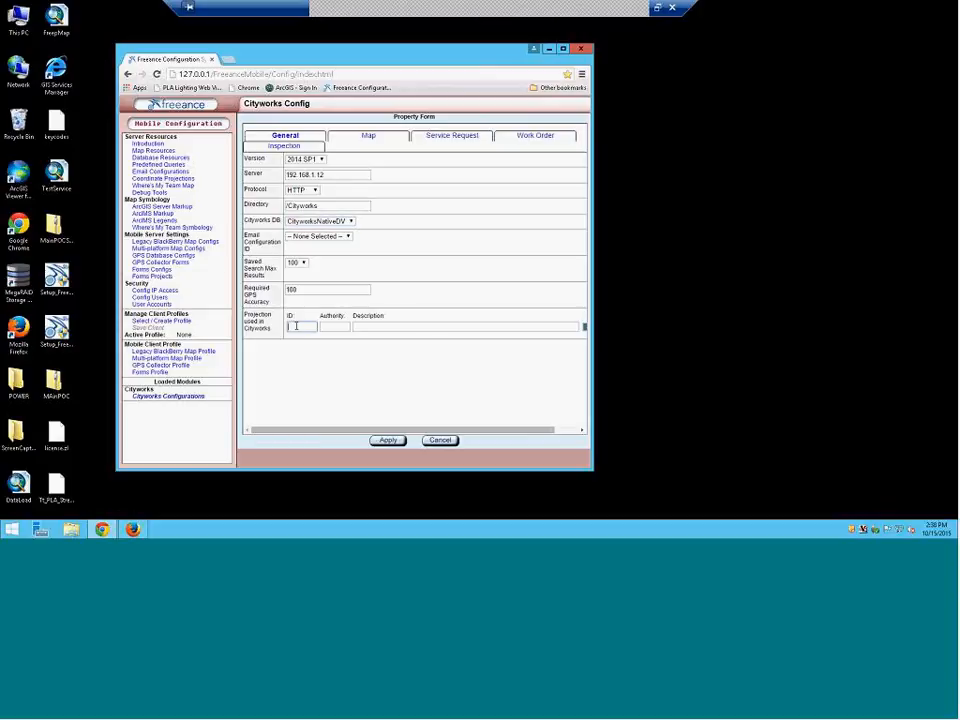
pyautogui.write('2263')
pyautogui.moveTo(593, 161); pyautogui.dragTo(699, 161)
pyautogui.click(640, 285)
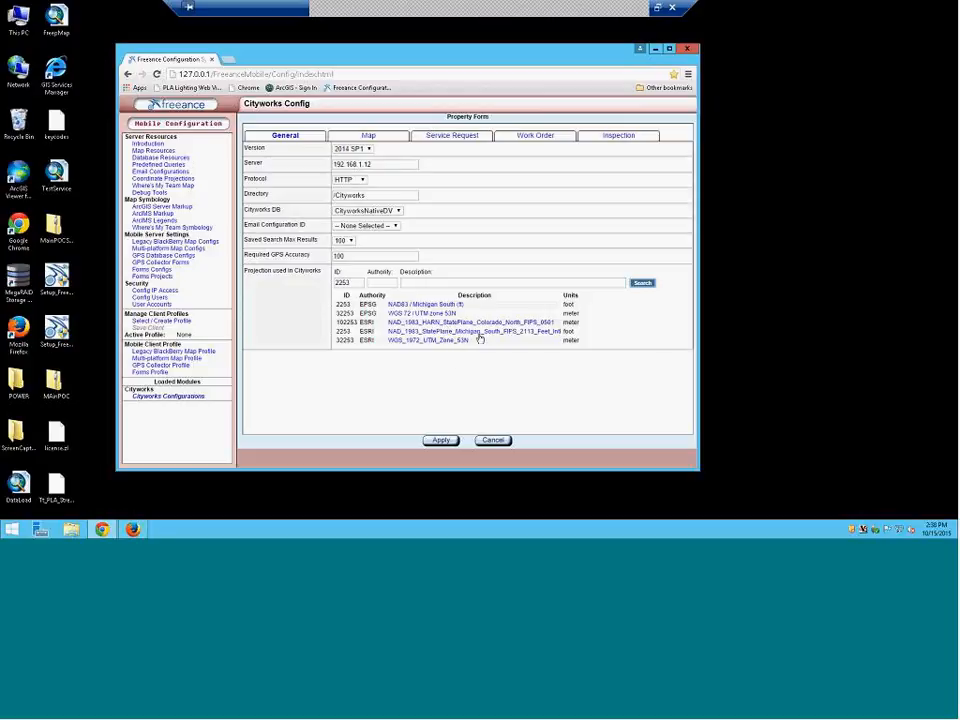
pyautogui.click(479, 332)
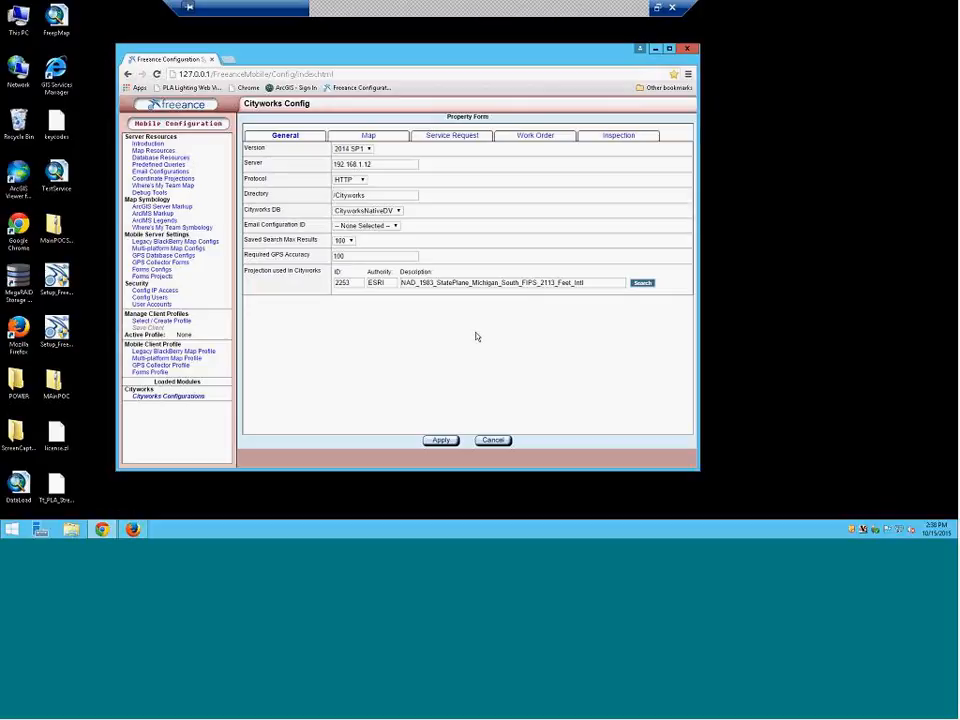
# Choose LightingEvalMap as the map resource and set Ignore Multi-Touch and Follow Me to Enabled
pyautogui.click(386, 138)
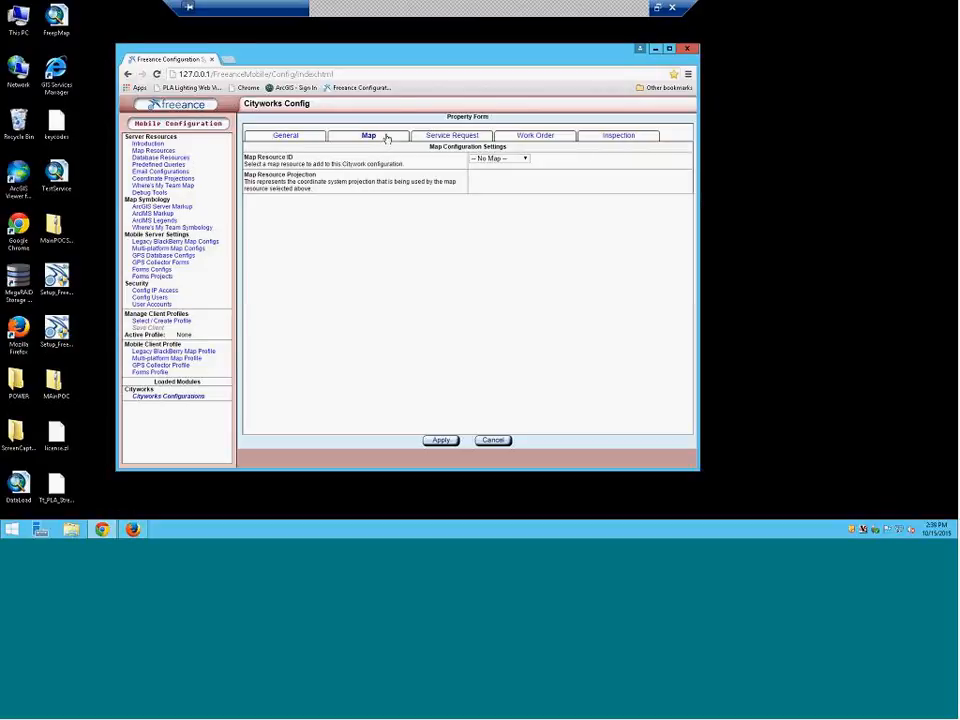
pyautogui.click(496, 159)
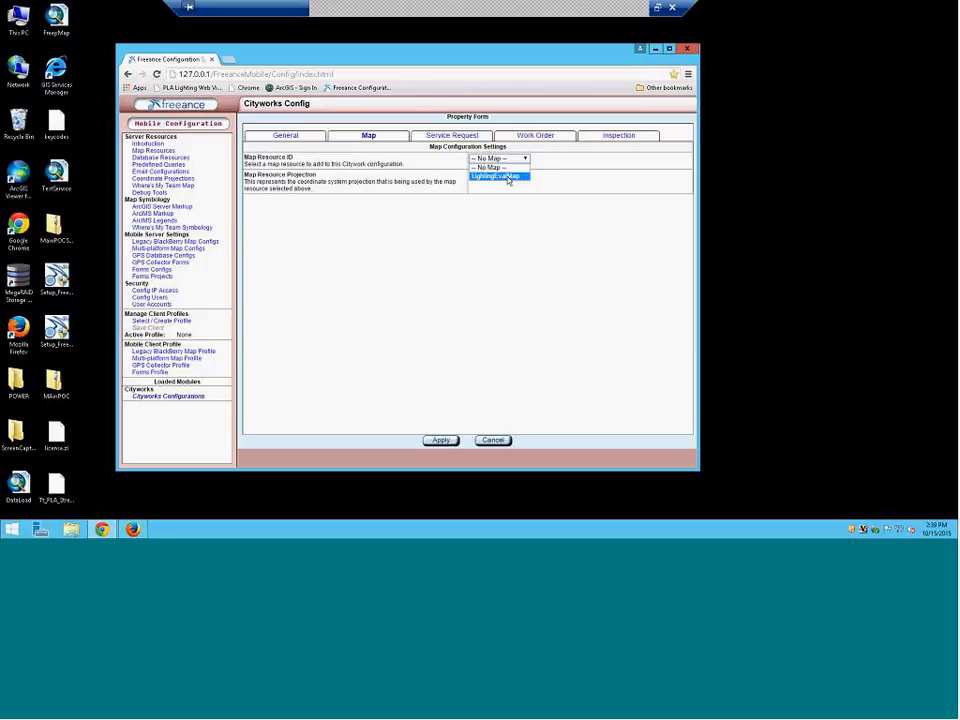
pyautogui.click(506, 177)
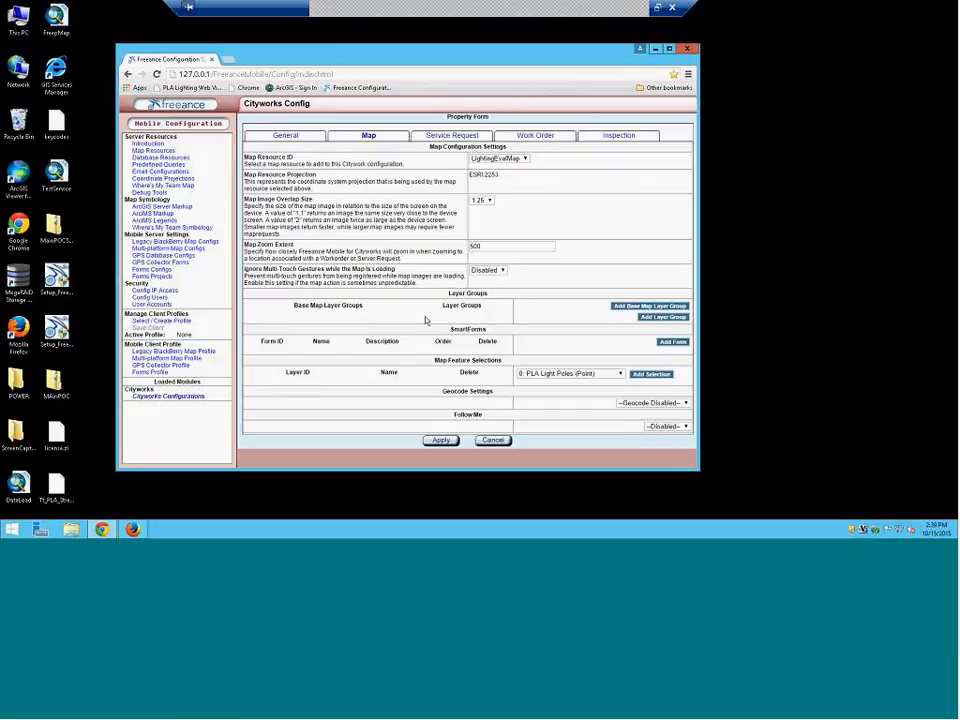
pyautogui.click(488, 271)
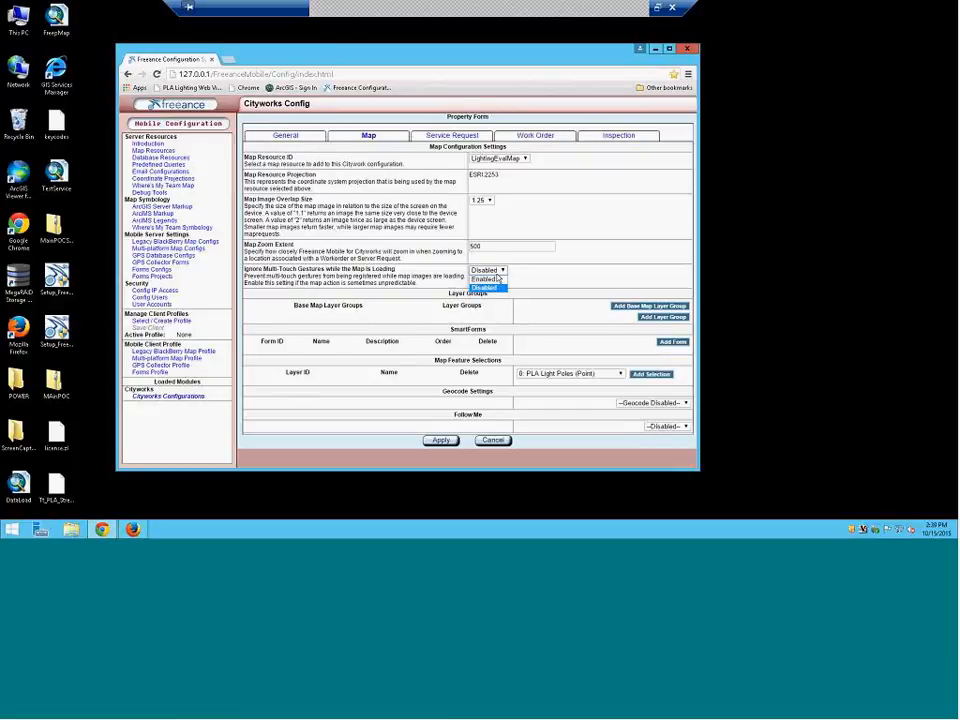
pyautogui.click(494, 287)
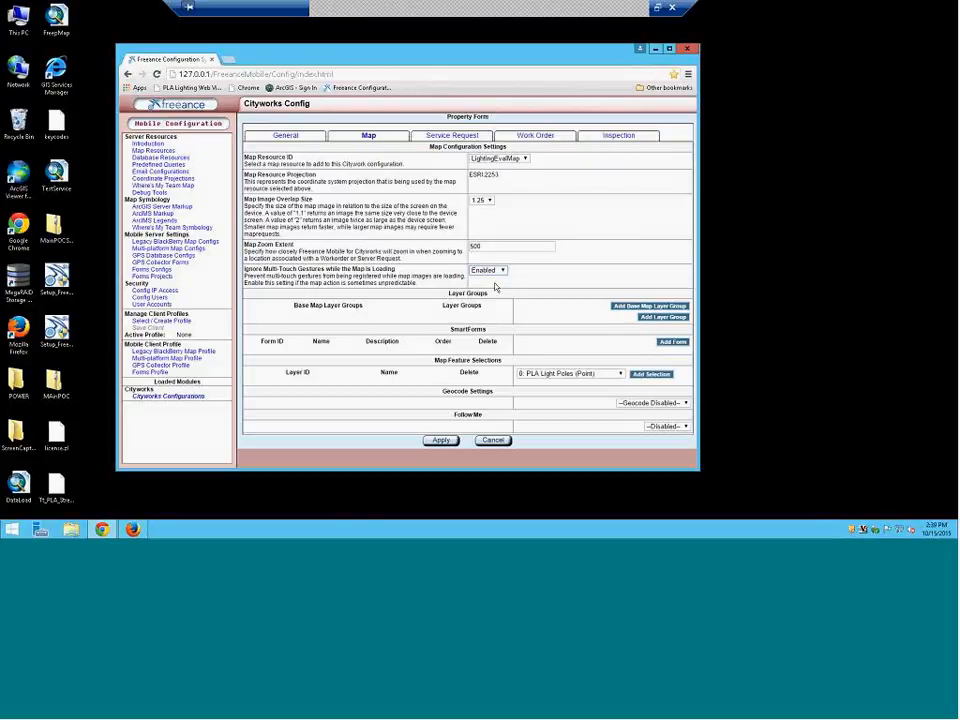
pyautogui.click(664, 426)
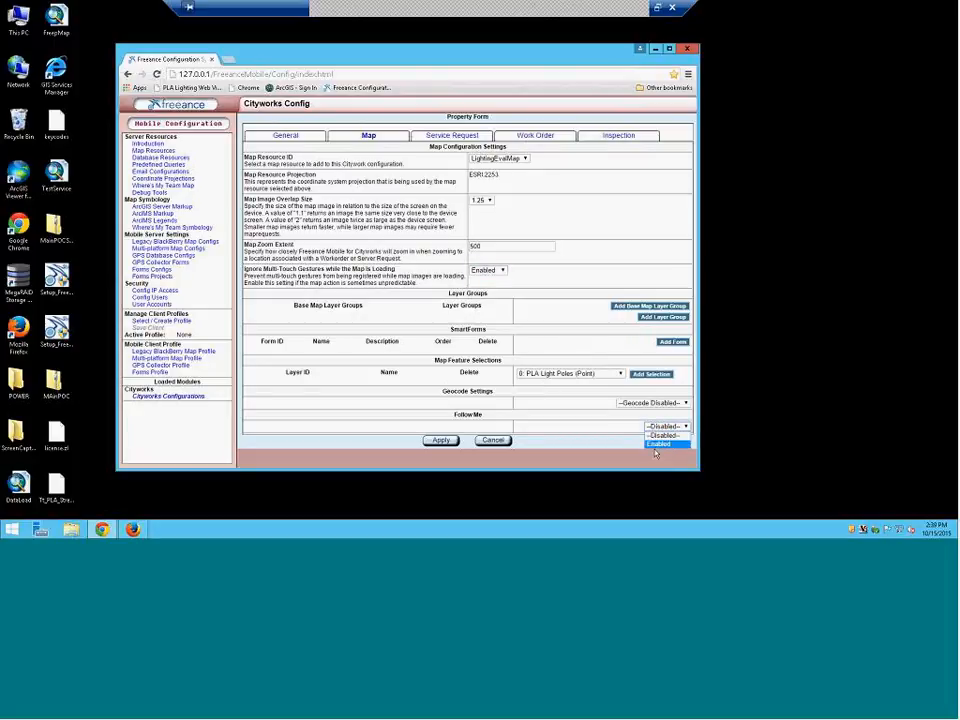
pyautogui.click(654, 438)
# Attempt to enable geocoding, dismiss the loading error, and apply the map settings
pyautogui.scroll(-1, 656, 435)
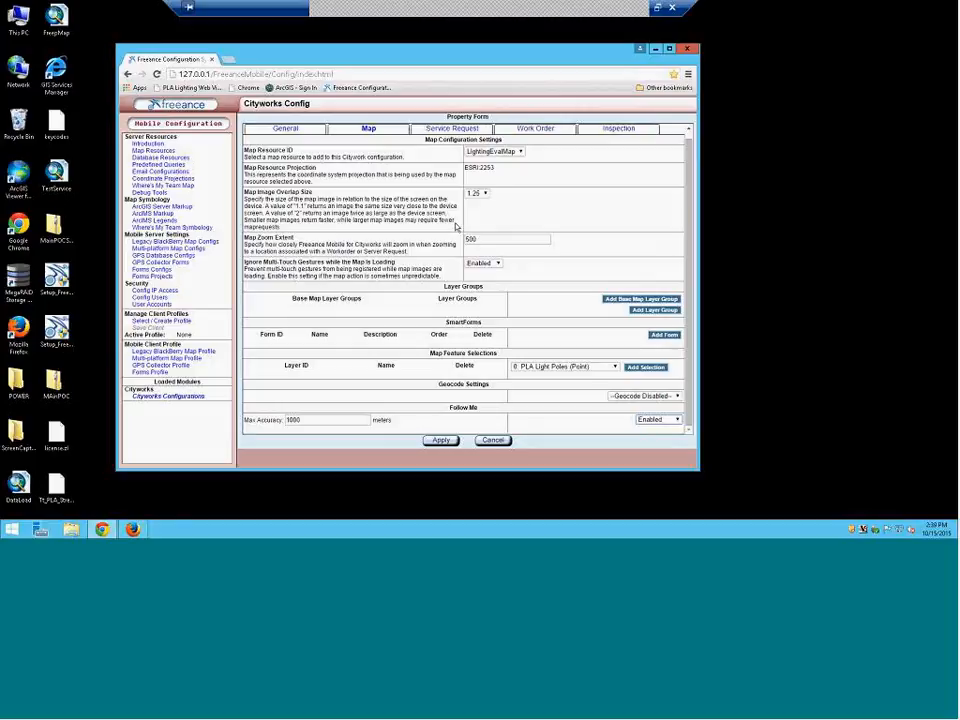
pyautogui.click(648, 396)
pyautogui.click(648, 413)
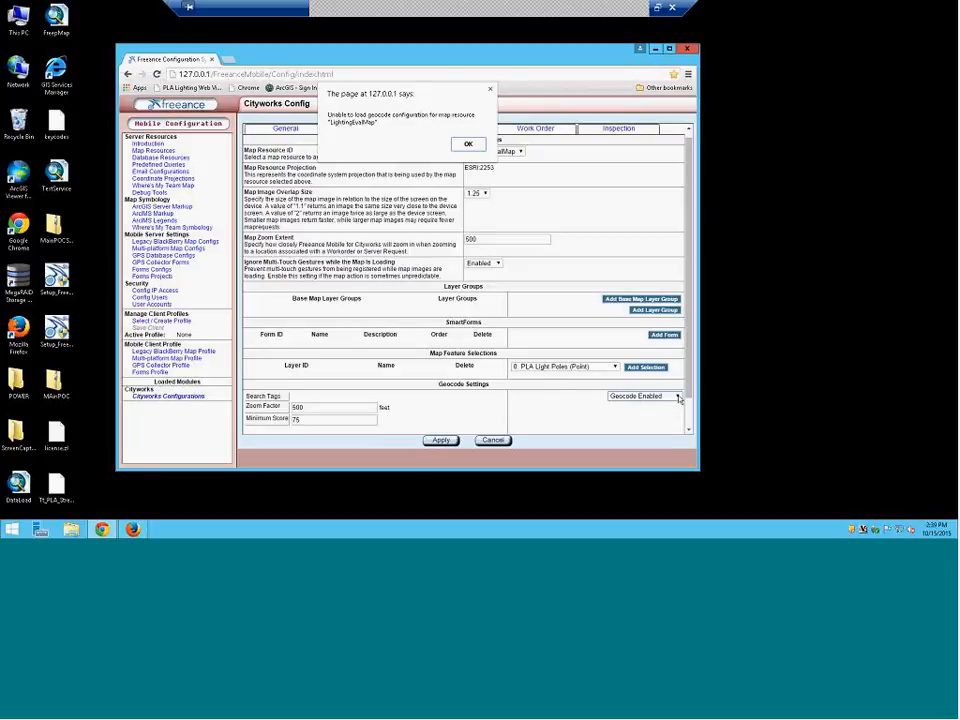
pyautogui.click(468, 145)
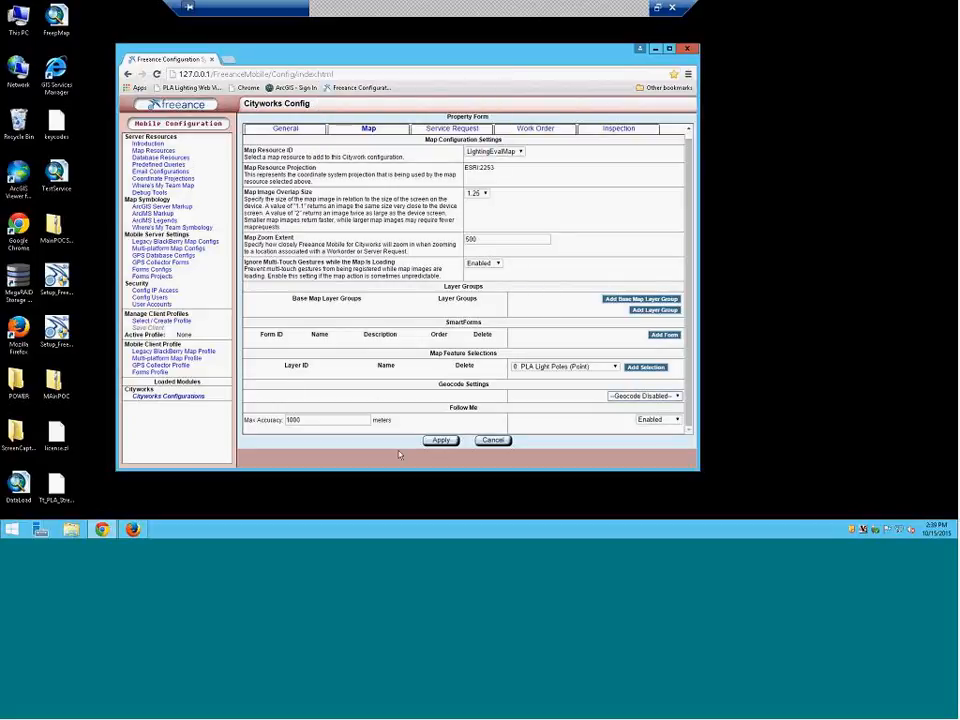
pyautogui.click(440, 440)
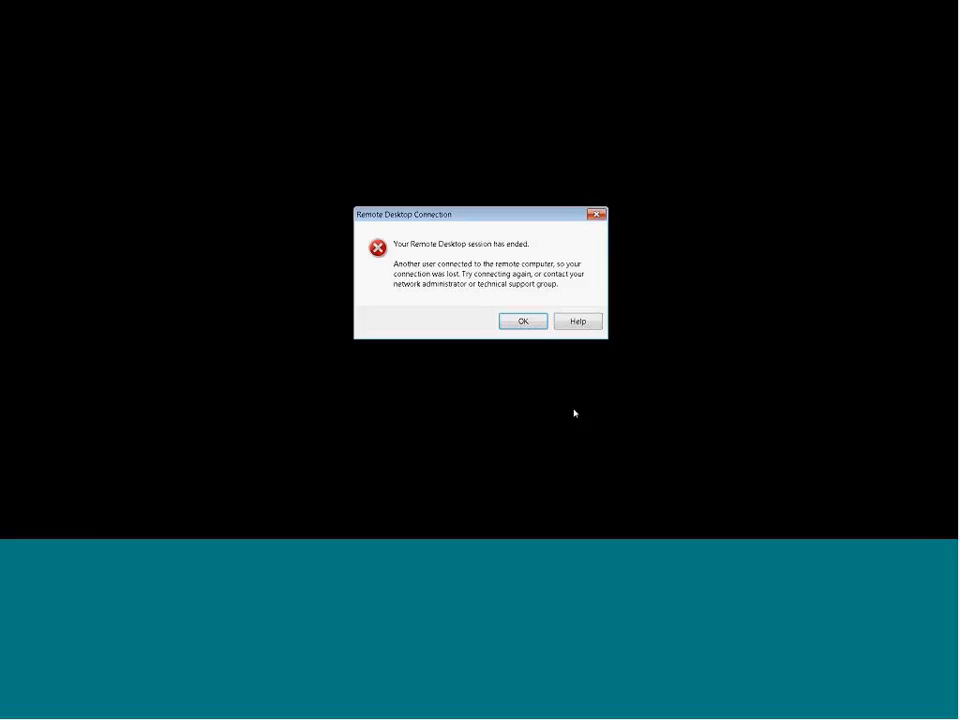
# Acknowledge the ended session, reconnect to the server, and sign in with the account password
pyautogui.click(522, 322)
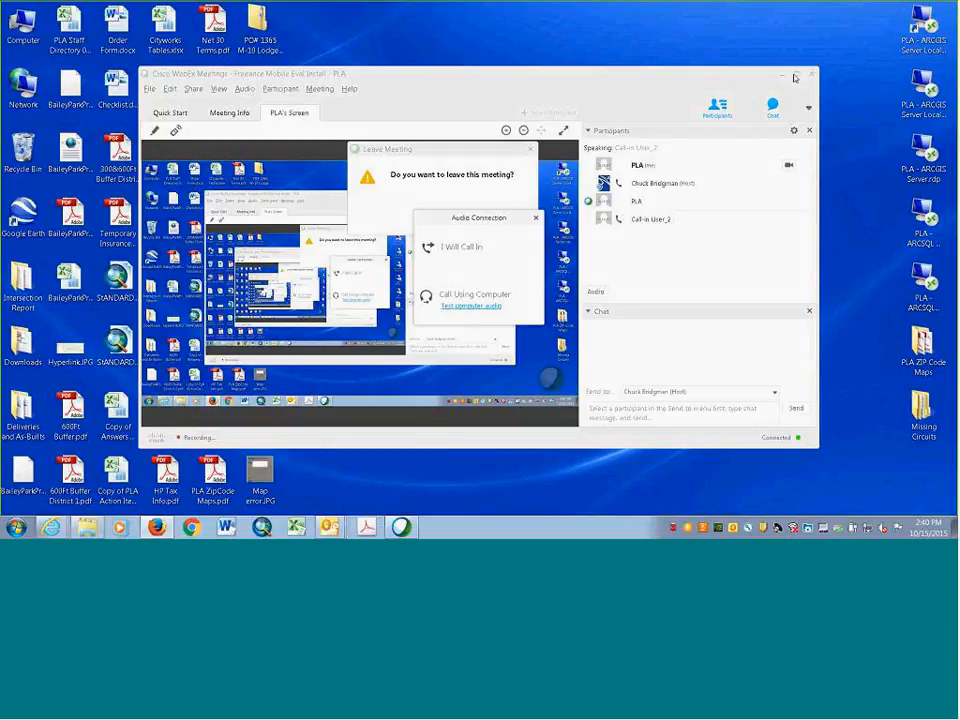
pyautogui.doubleClick(926, 98)
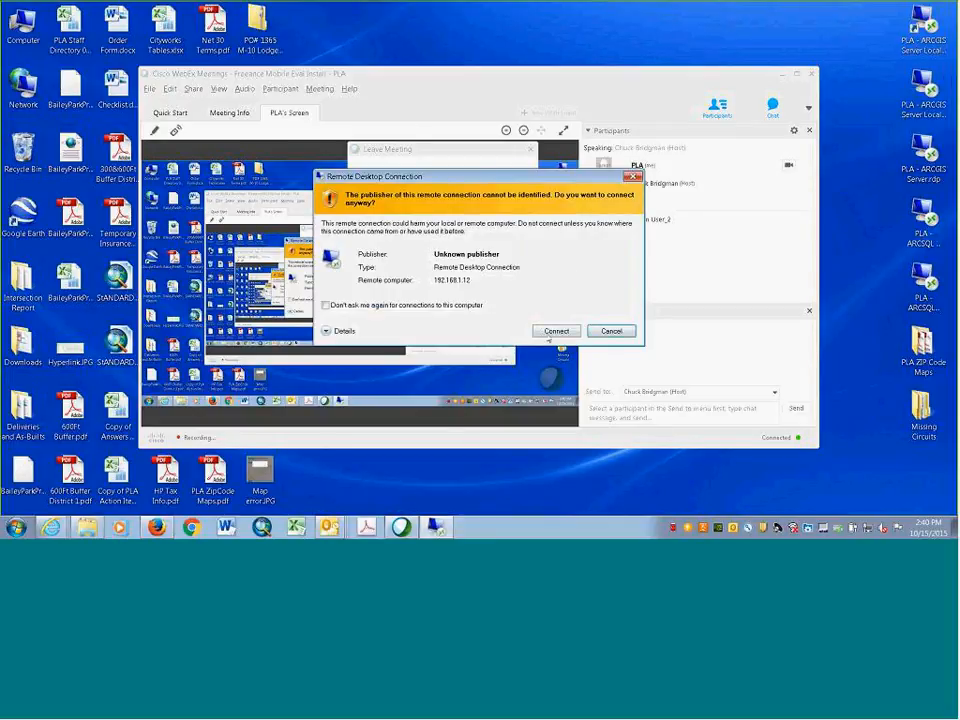
pyautogui.click(556, 330)
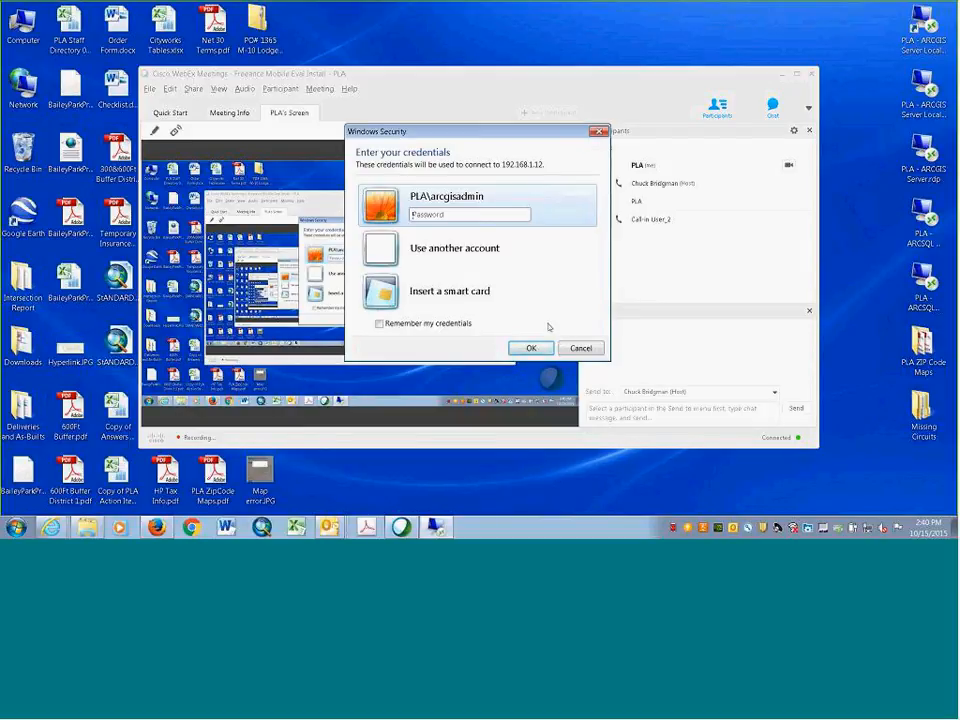
pyautogui.write('•••••')
pyautogui.press('Return')
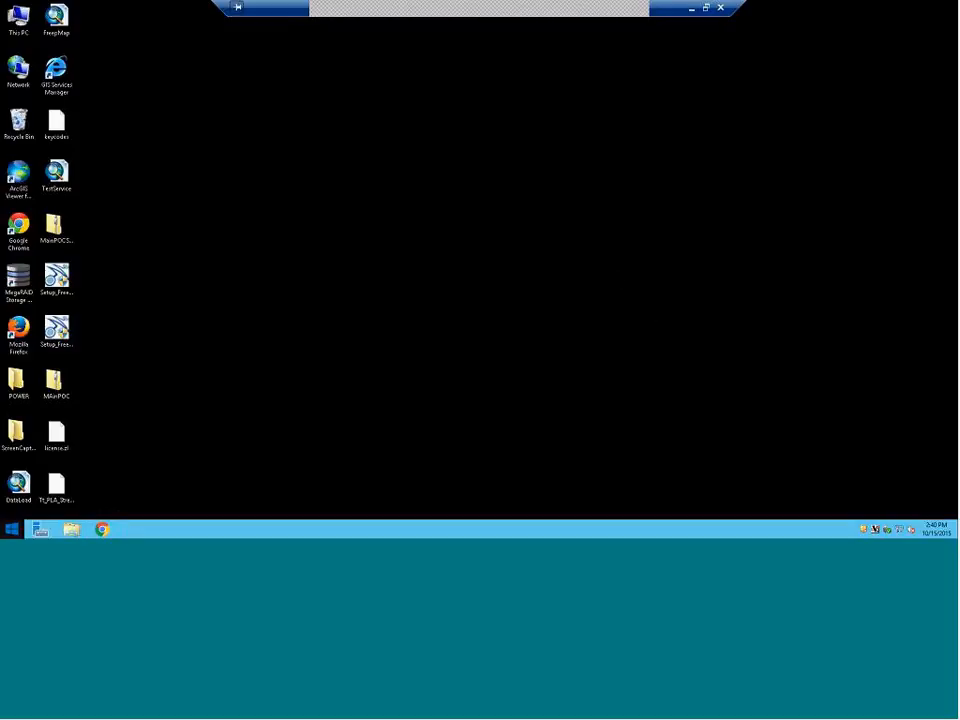
# Launch Firefox on the remote server and show its History panel
pyautogui.doubleClick(18, 330)
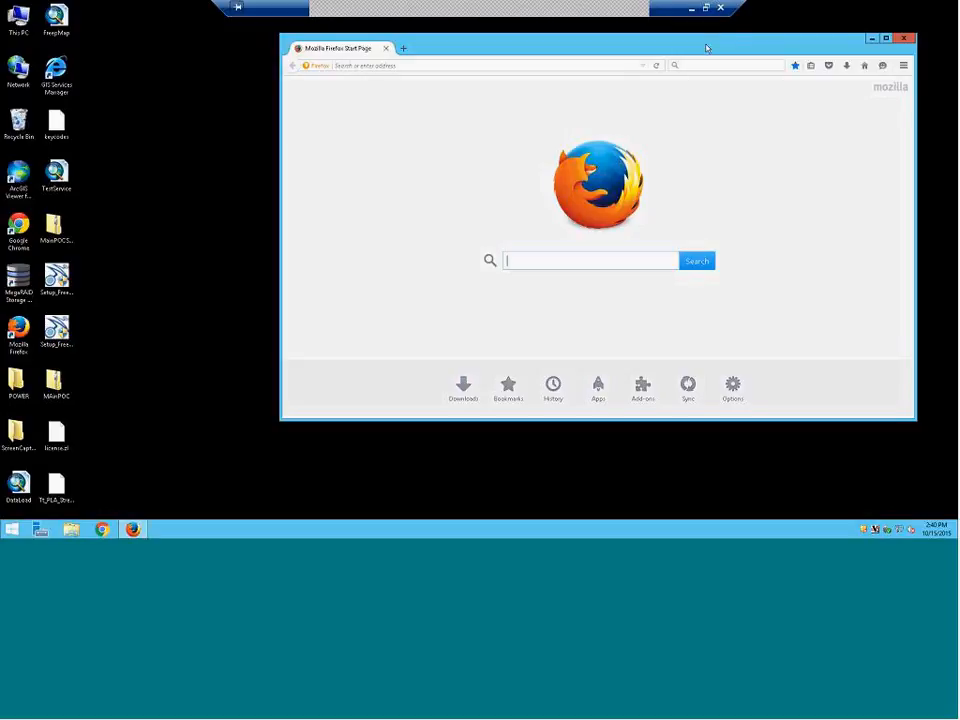
pyautogui.click(903, 66)
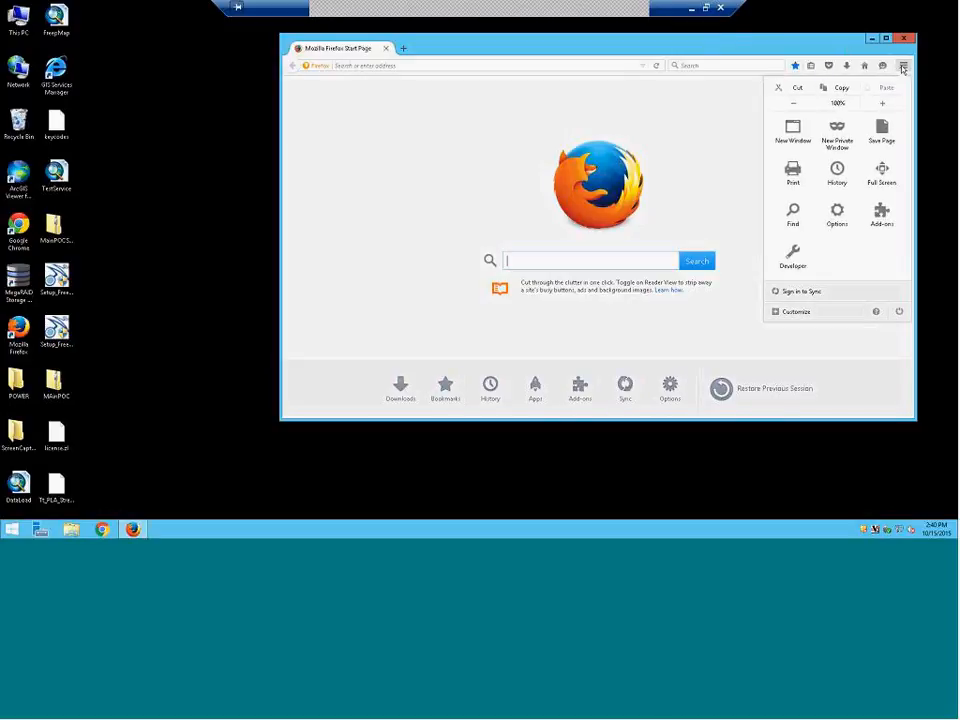
pyautogui.click(837, 170)
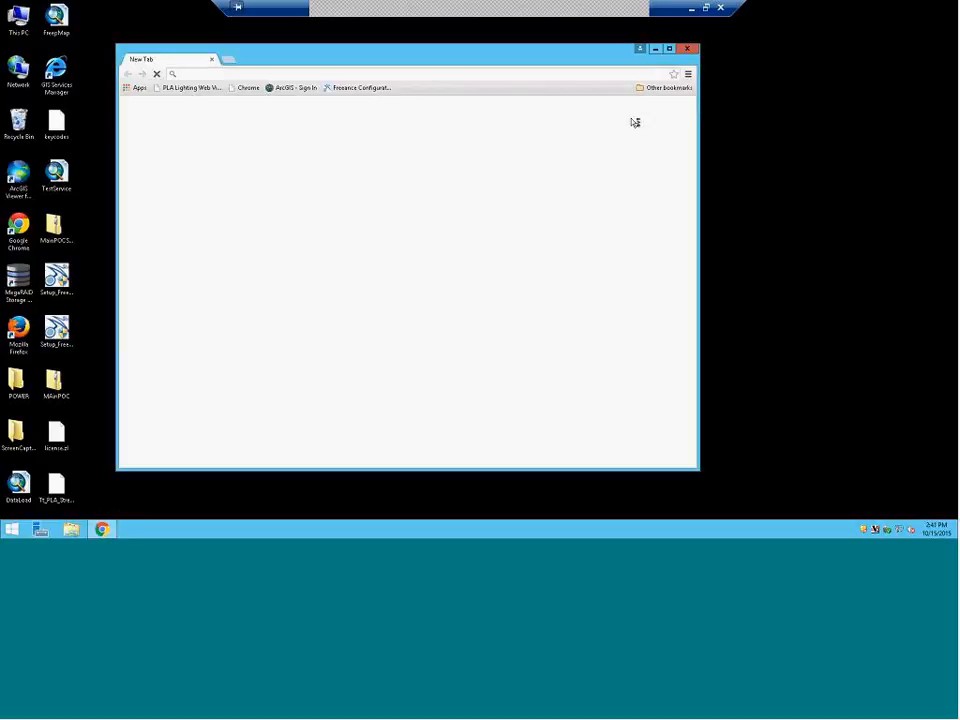
# Go to the Freeance Configuration bookmark in Chrome to reach its User Authentication login page
pyautogui.click(688, 76)
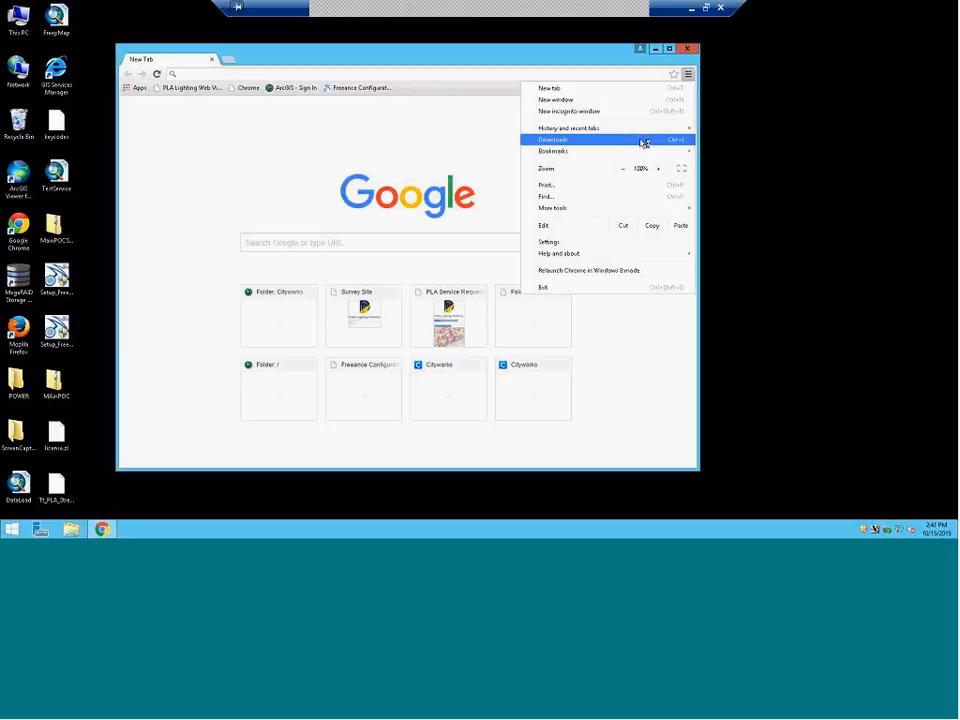
pyautogui.moveTo(644, 128)
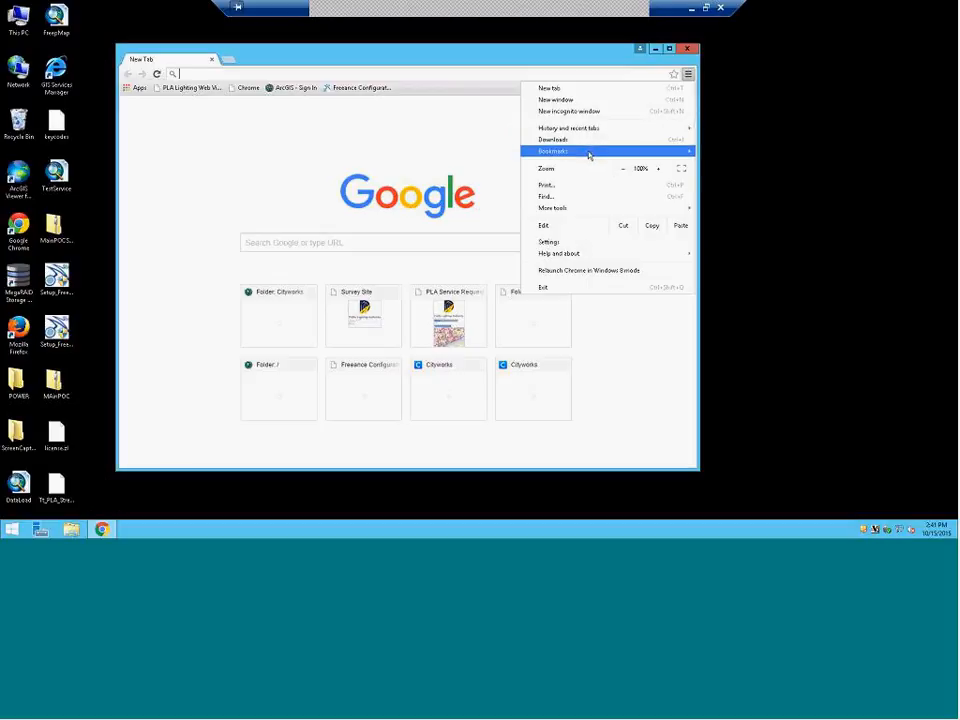
pyautogui.moveTo(589, 152)
pyautogui.click(375, 91)
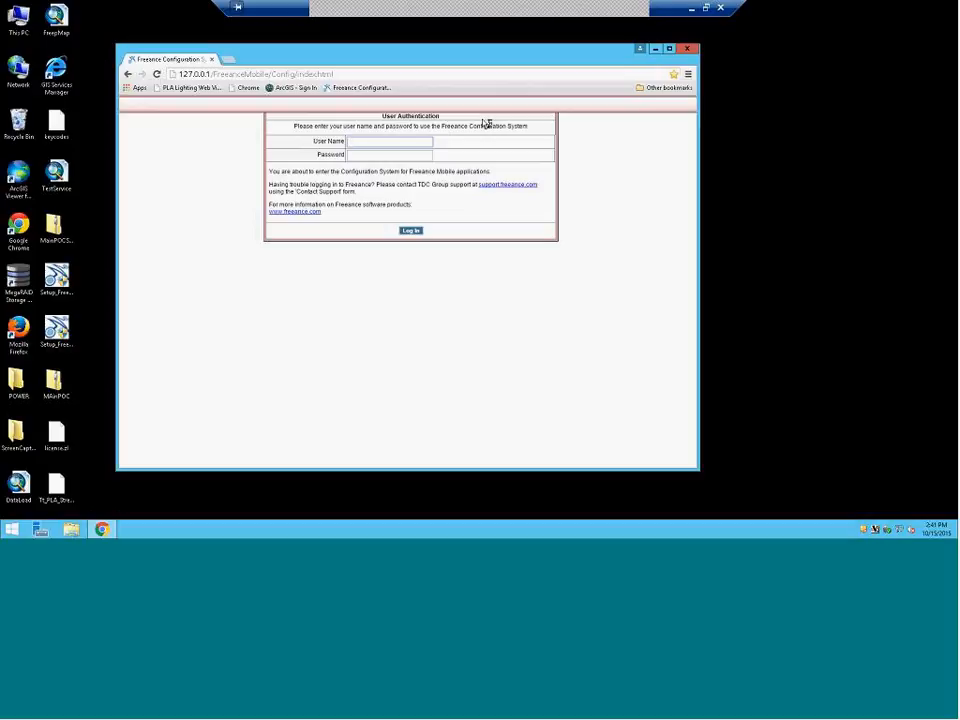
# Log in with the user name and password, then open LightingEvalMap under Map Resources
pyautogui.write('freeance')
pyautogui.press('Tab')
pyautogui.write('admin')
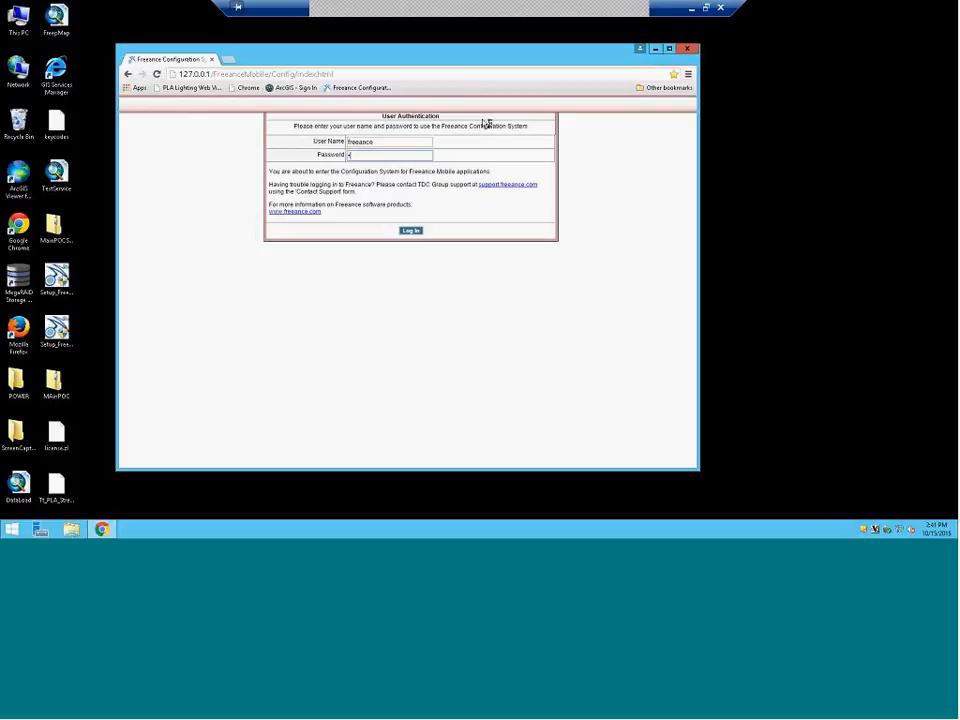
pyautogui.press('Return')
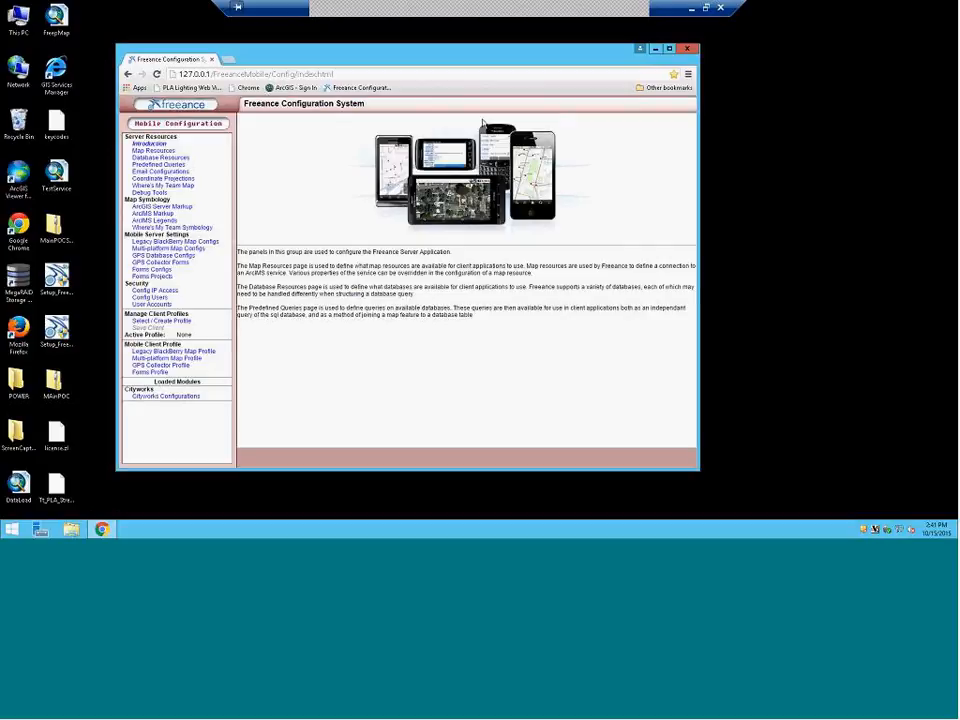
pyautogui.click(156, 151)
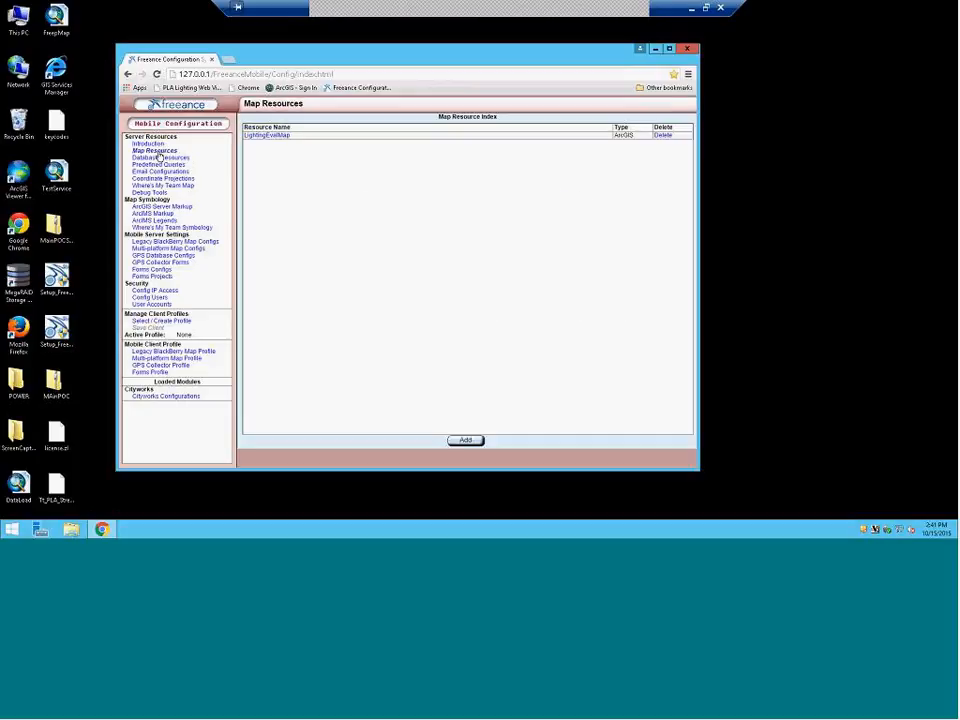
pyautogui.click(270, 136)
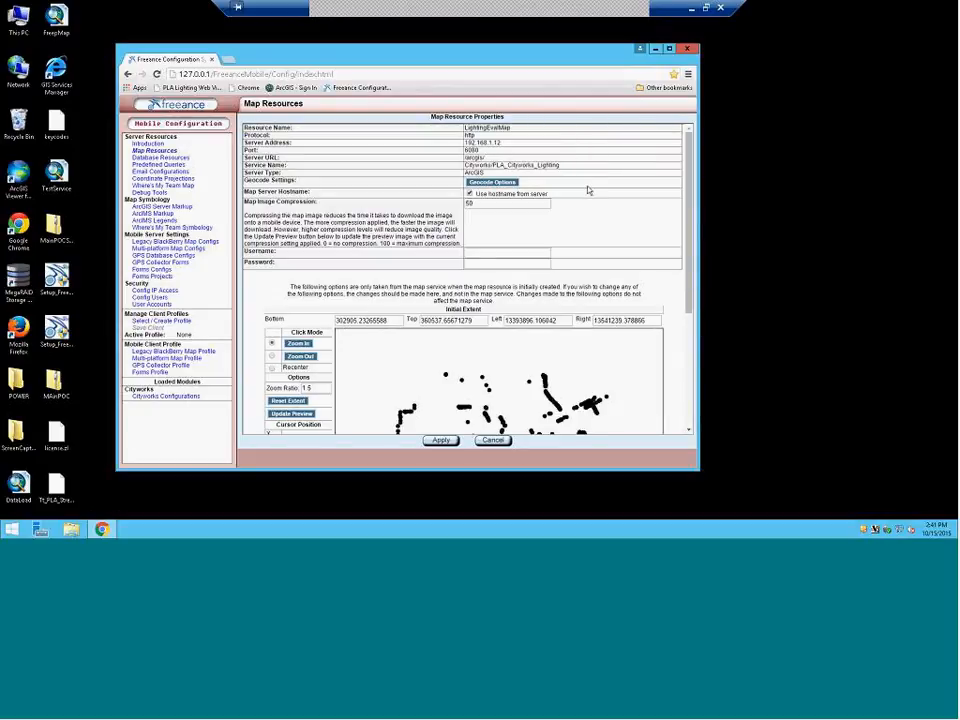
# Set the LightingEvalMap geocoder service to PLA_Composite and refresh the service listing
pyautogui.click(490, 183)
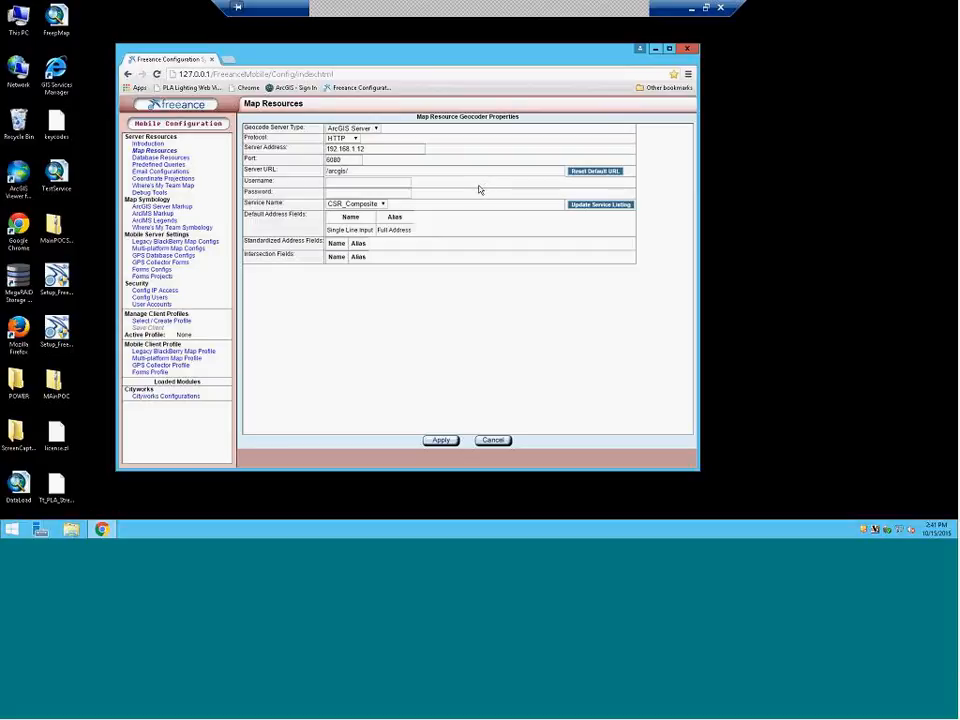
pyautogui.click(370, 204)
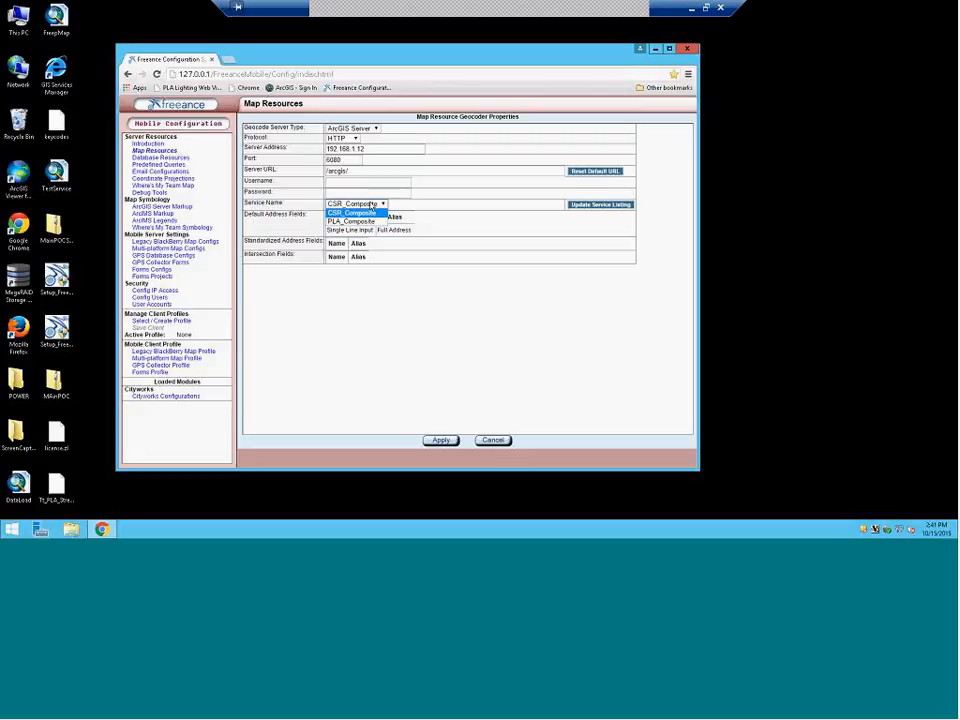
pyautogui.click(371, 205)
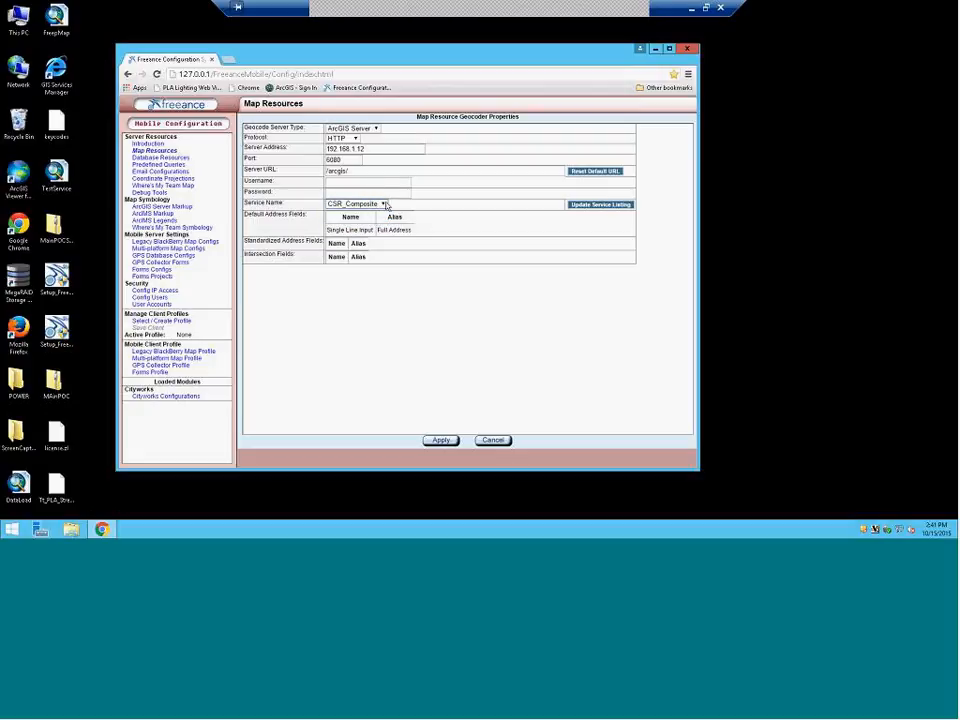
pyautogui.click(385, 204)
pyautogui.click(376, 222)
pyautogui.click(590, 205)
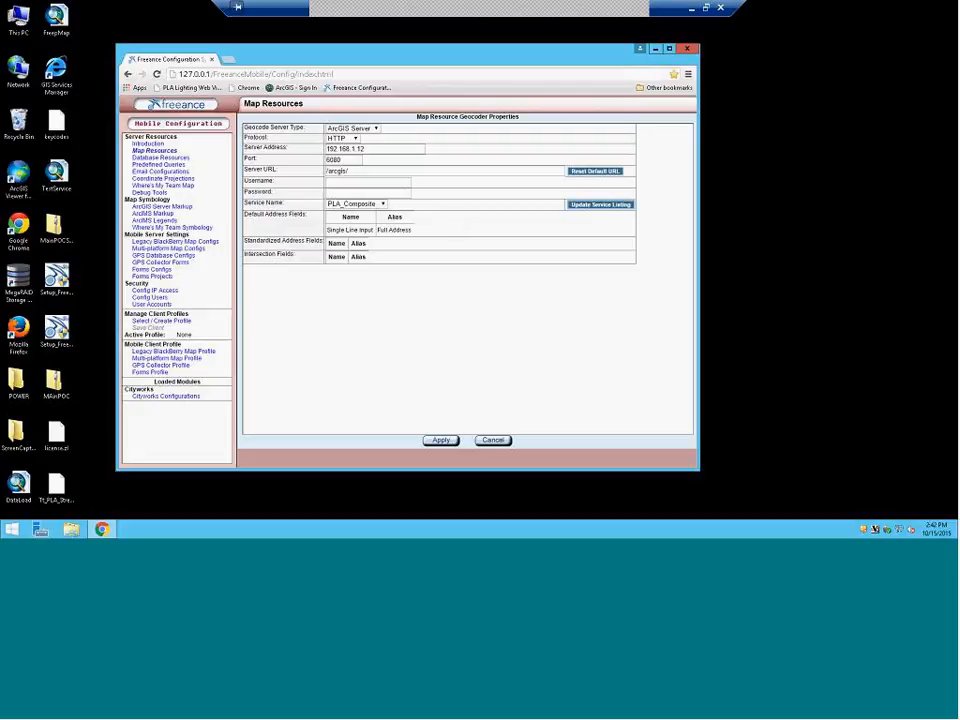
# Apply and save the map resource configuration, then return to Cityworks Configurations
pyautogui.click(441, 441)
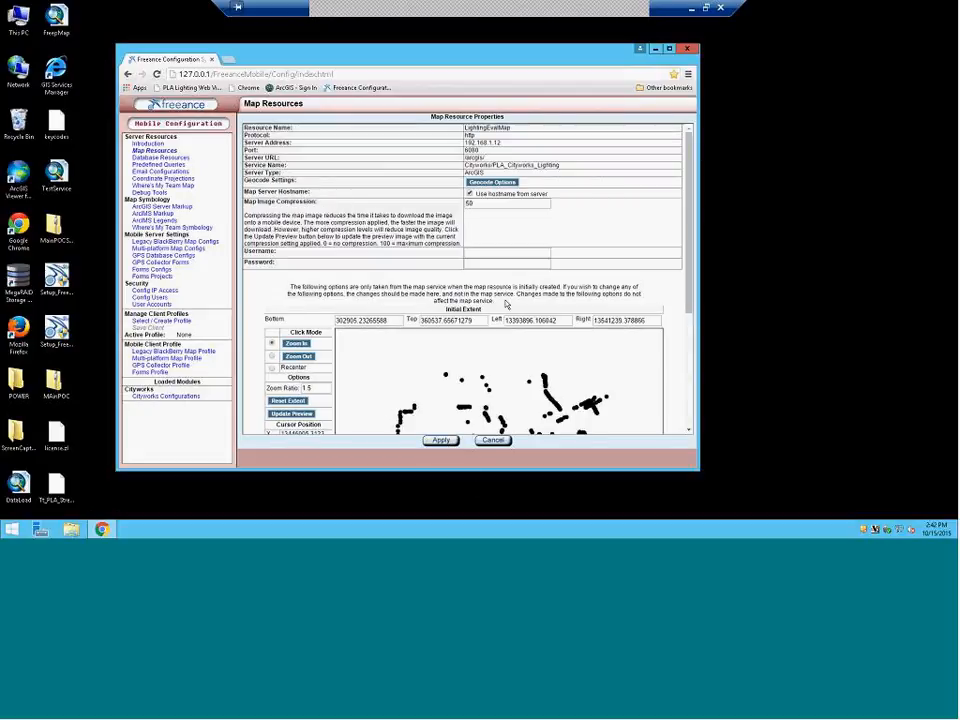
pyautogui.click(441, 440)
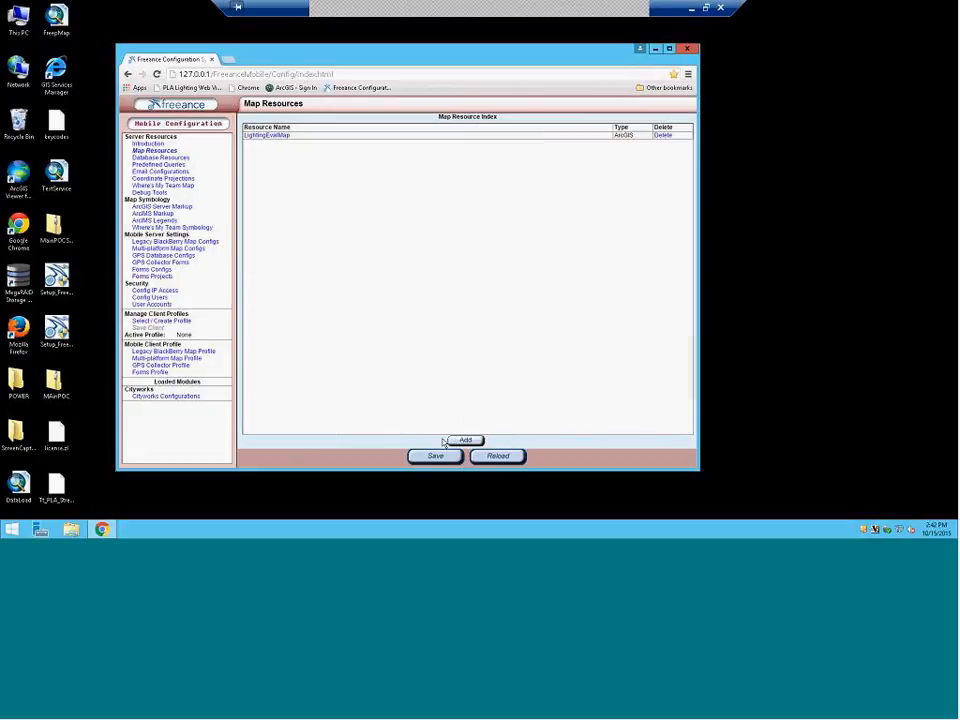
pyautogui.click(433, 455)
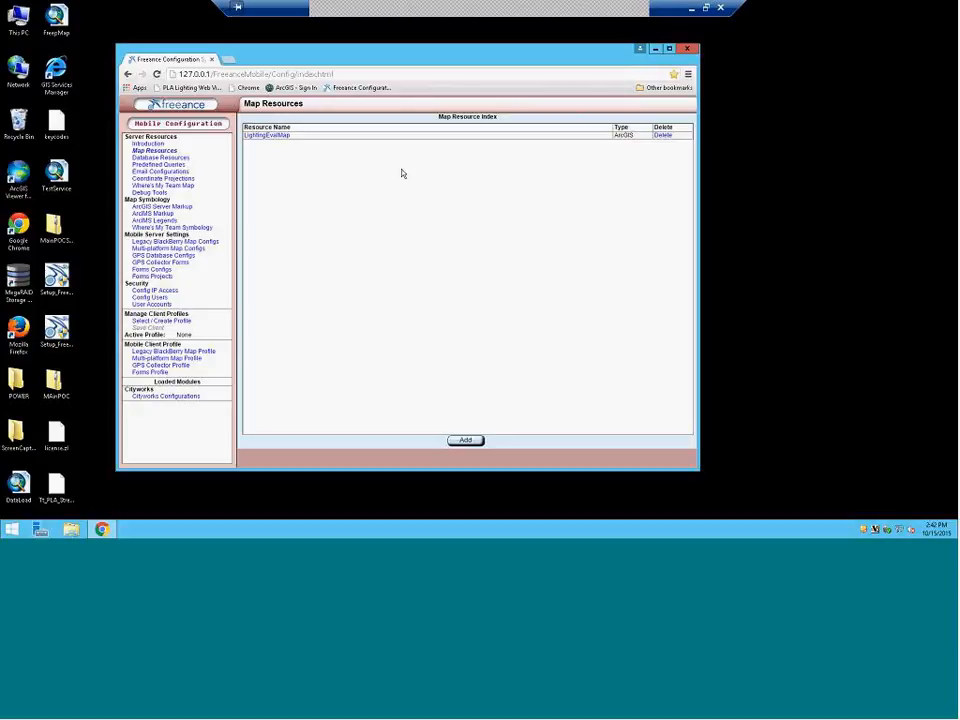
pyautogui.click(190, 396)
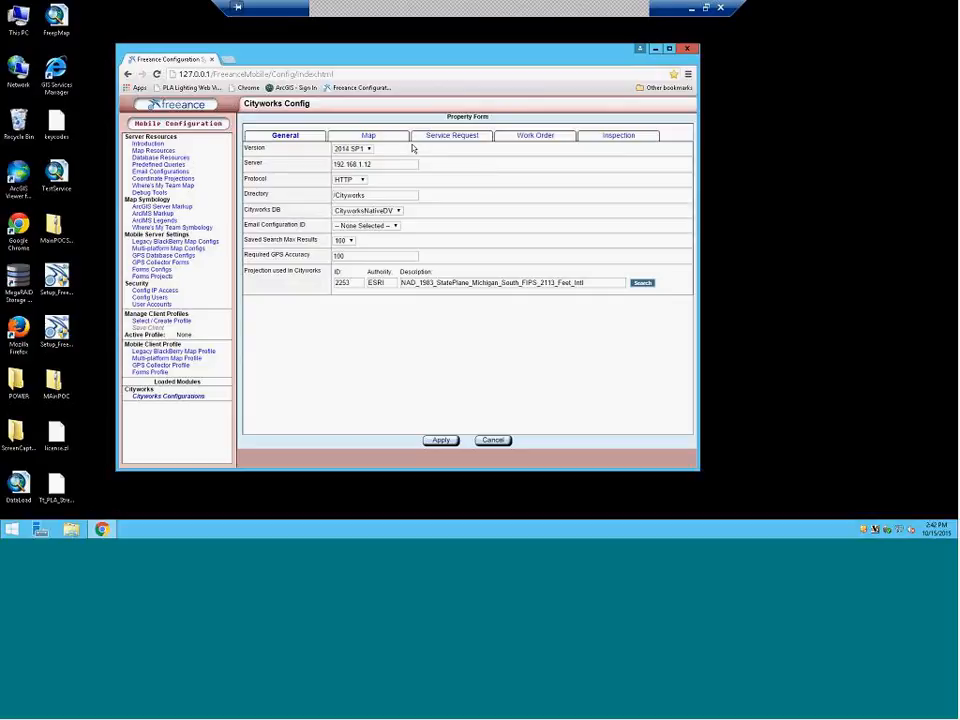
# Enable geocoding in freeeval's map settings: Single Line Input tag, zoom factor 500, minimum score 75
pyautogui.click(368, 135)
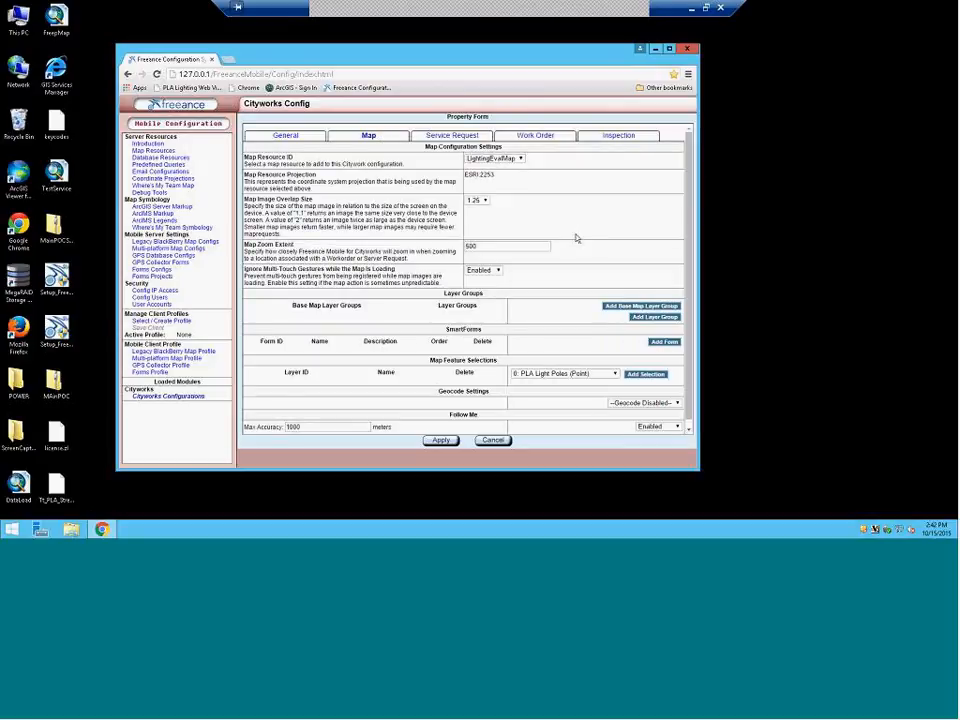
pyautogui.scroll(-1, 589, 241)
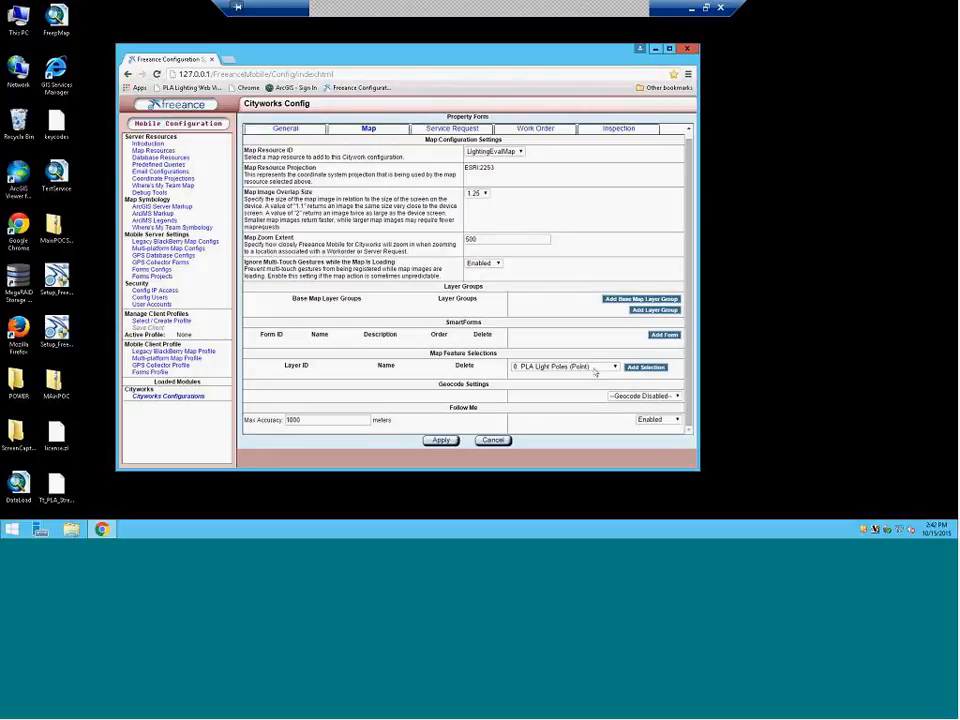
pyautogui.click(645, 396)
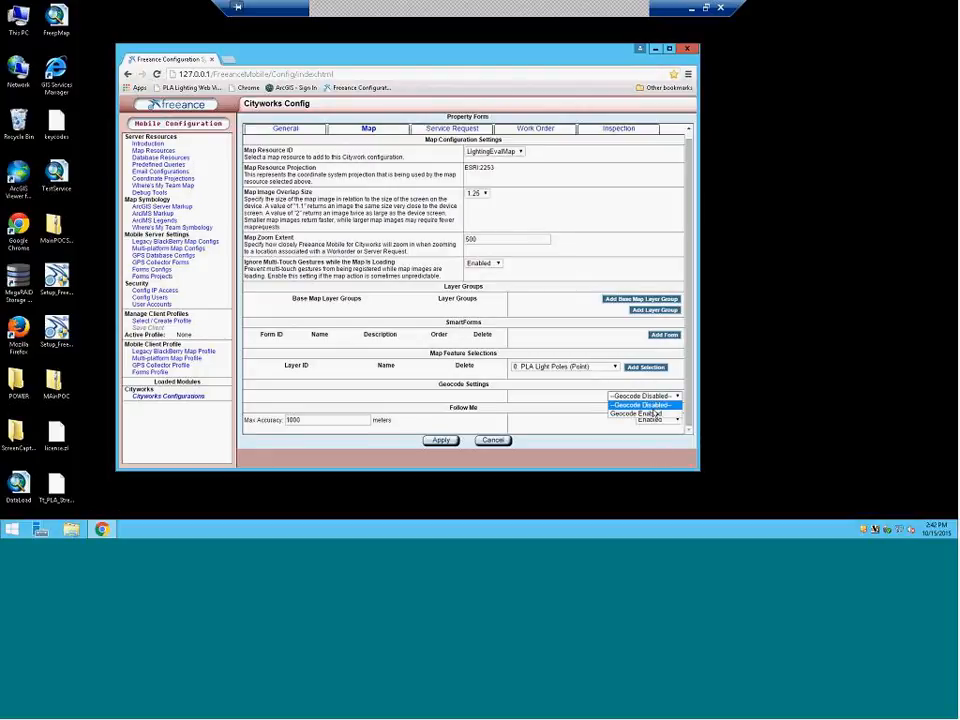
pyautogui.click(653, 413)
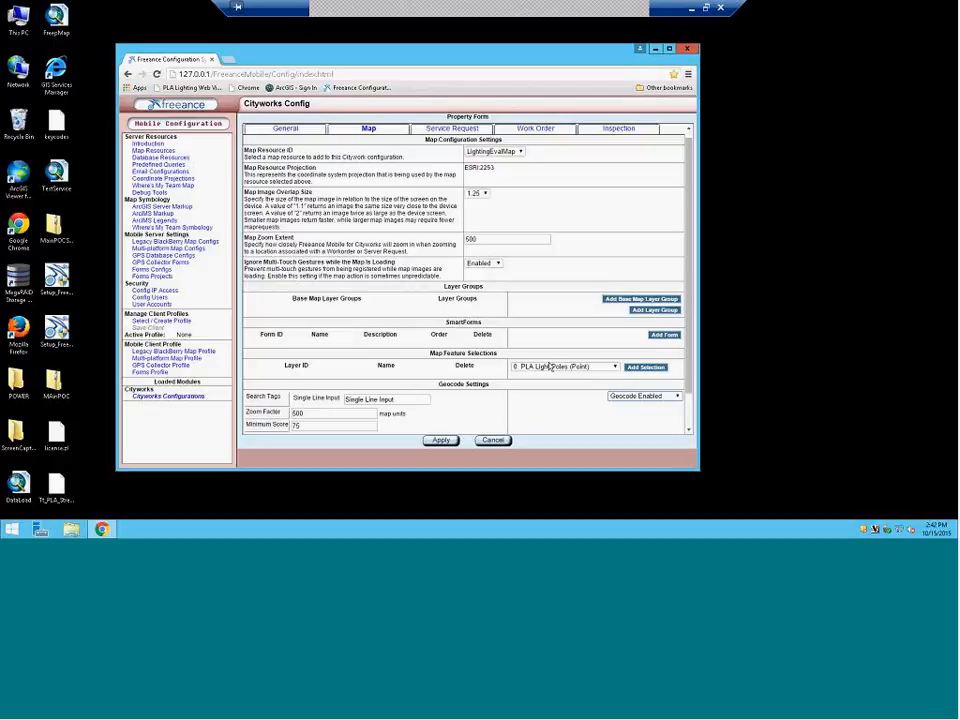
pyautogui.scroll(-1, 549, 366)
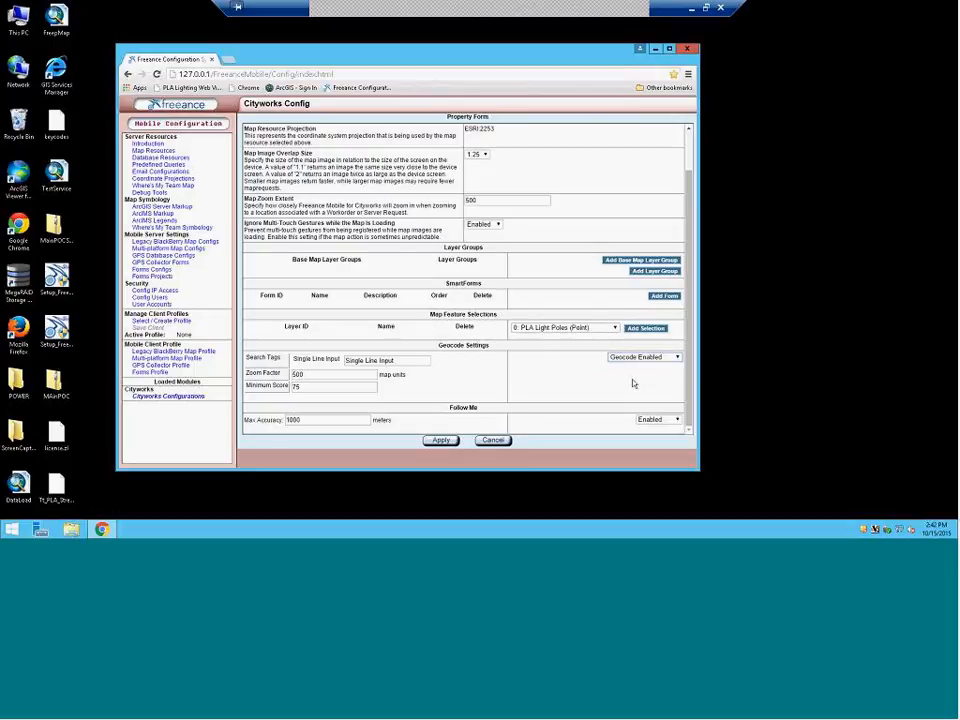
pyautogui.click(615, 328)
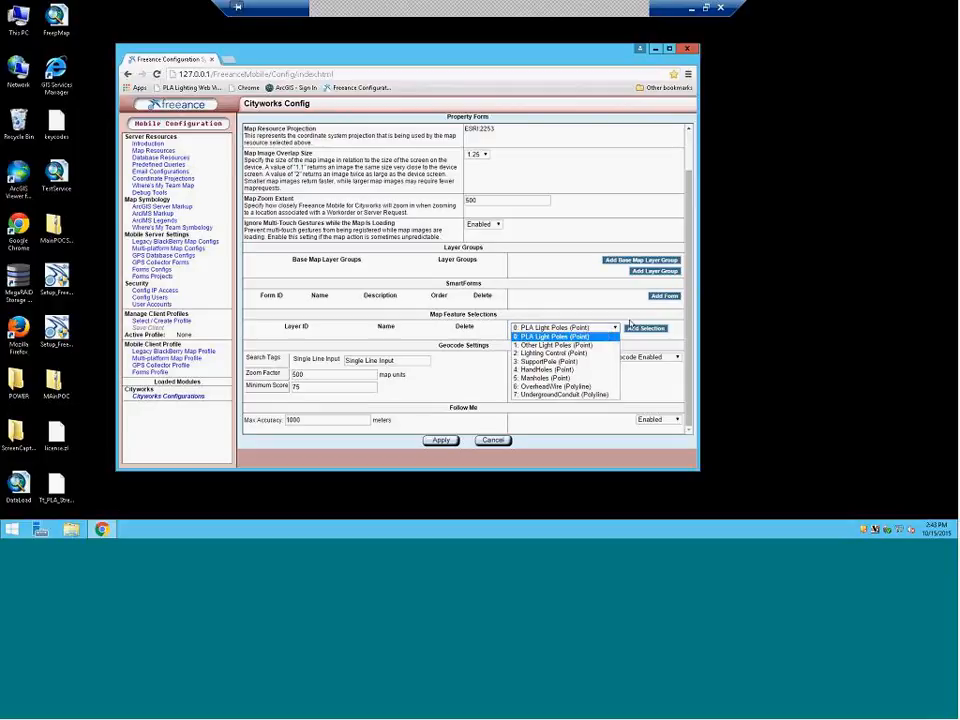
# Add '0: PLA Light Poles (Point)' as a map feature selection, opening its selection options
pyautogui.click(631, 316)
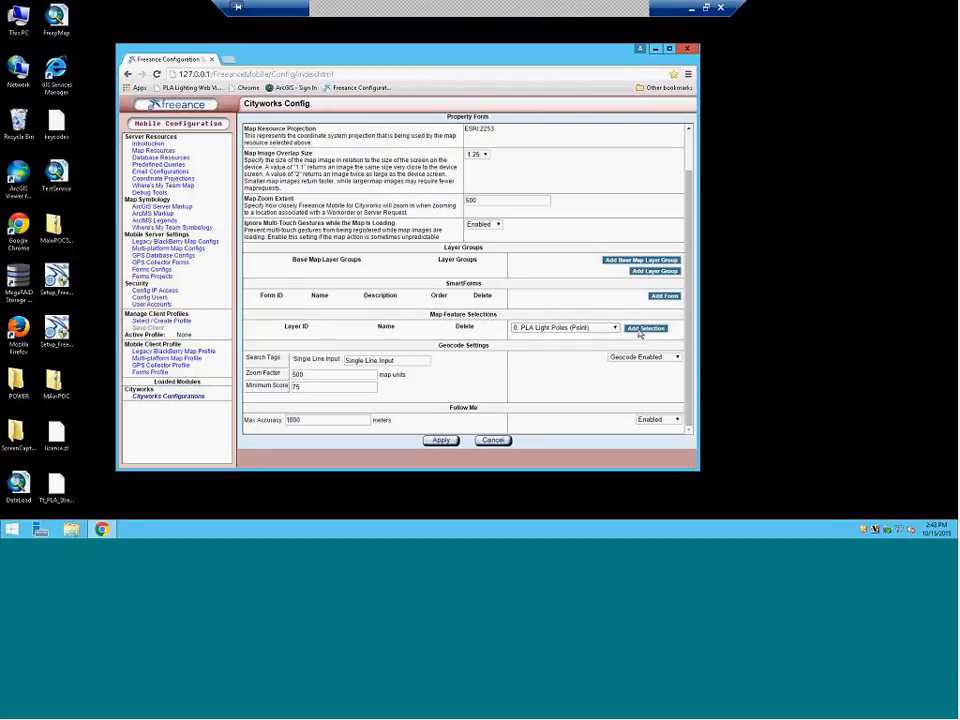
pyautogui.click(645, 329)
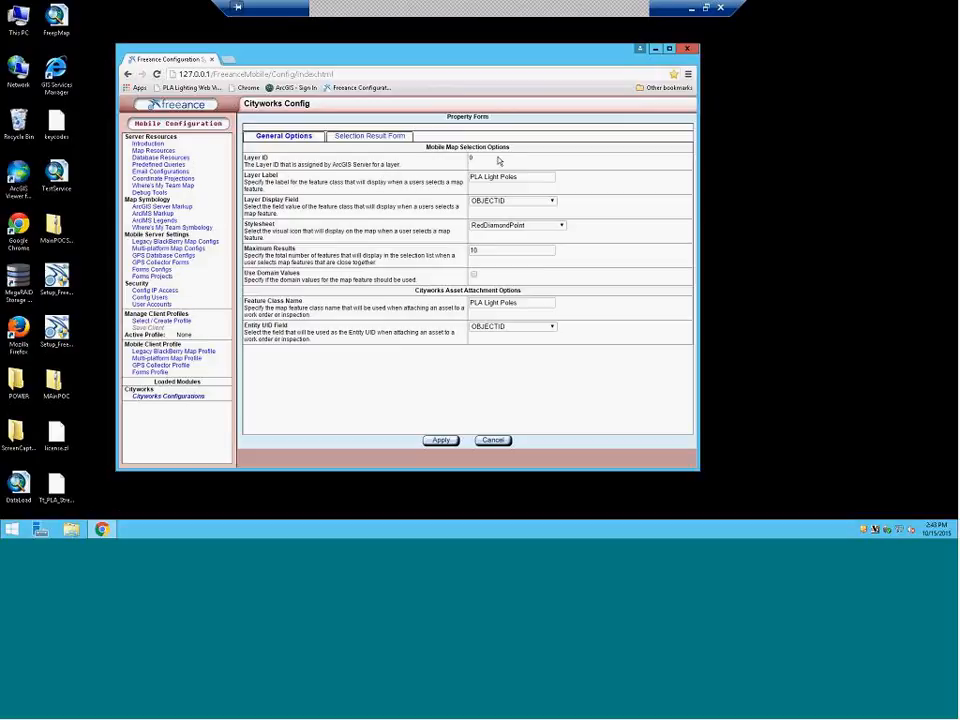
# Set the Layer Display Field to PLA_ID and keep RedDiamondPoint as the stylesheet
pyautogui.click(517, 205)
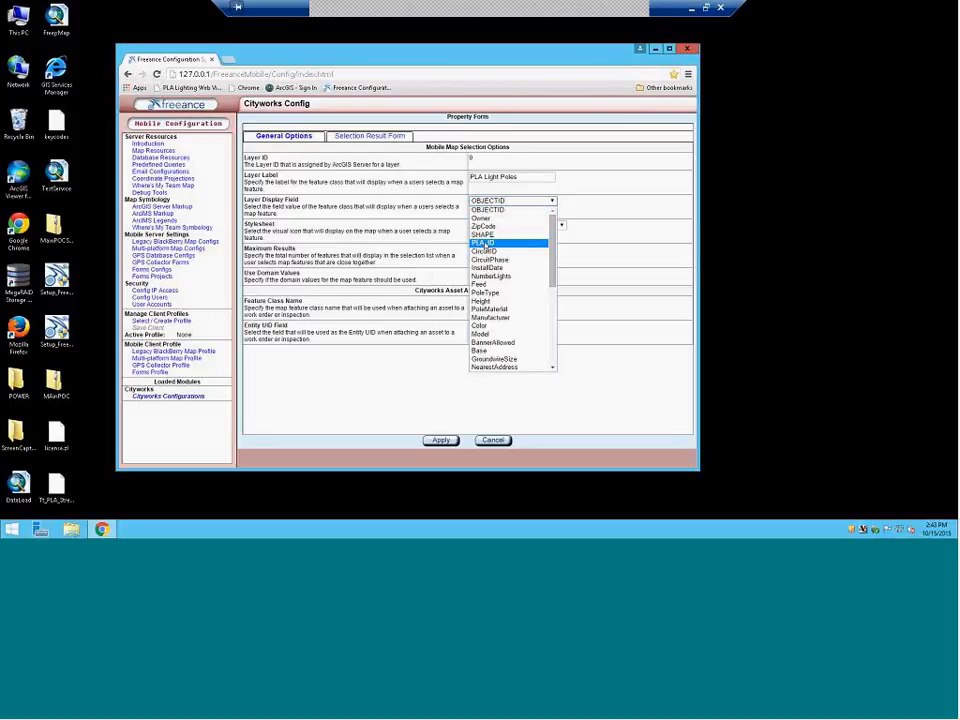
pyautogui.click(484, 243)
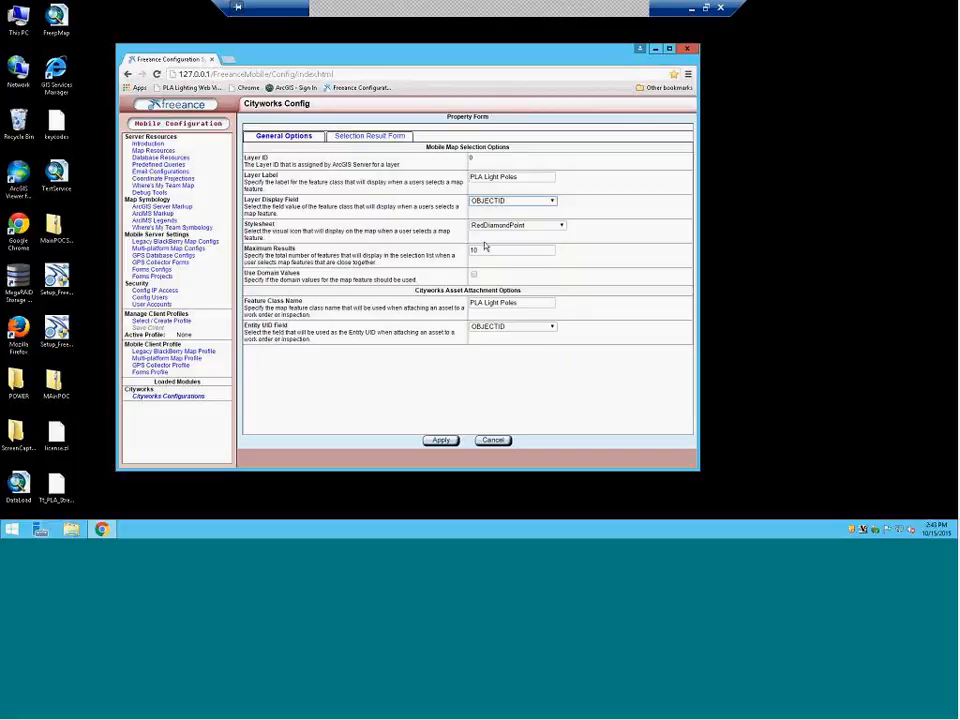
pyautogui.click(494, 227)
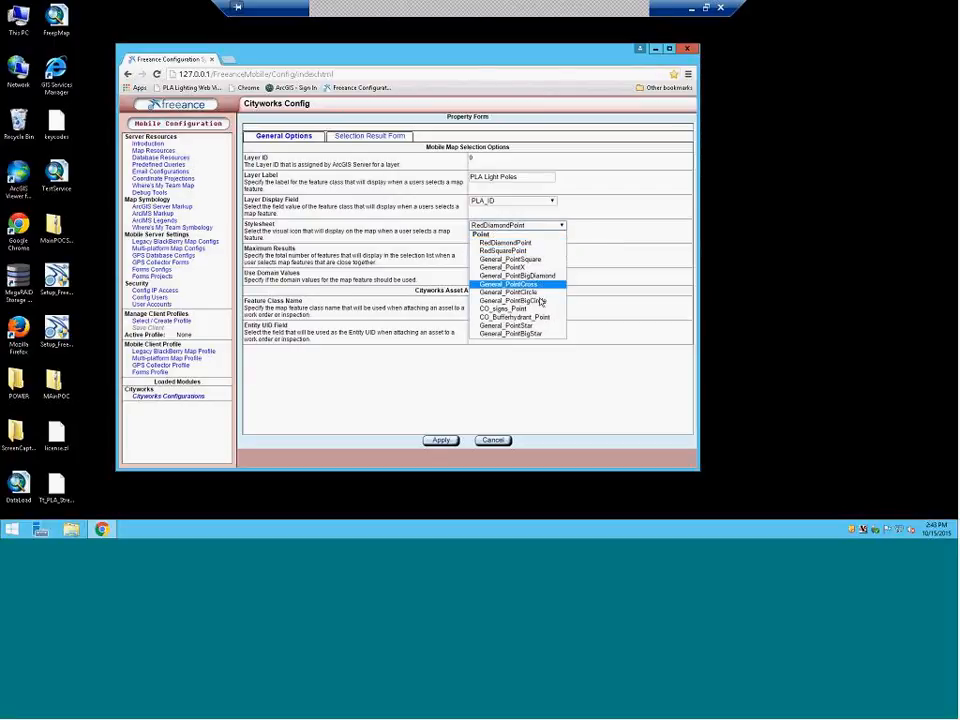
pyautogui.click(510, 243)
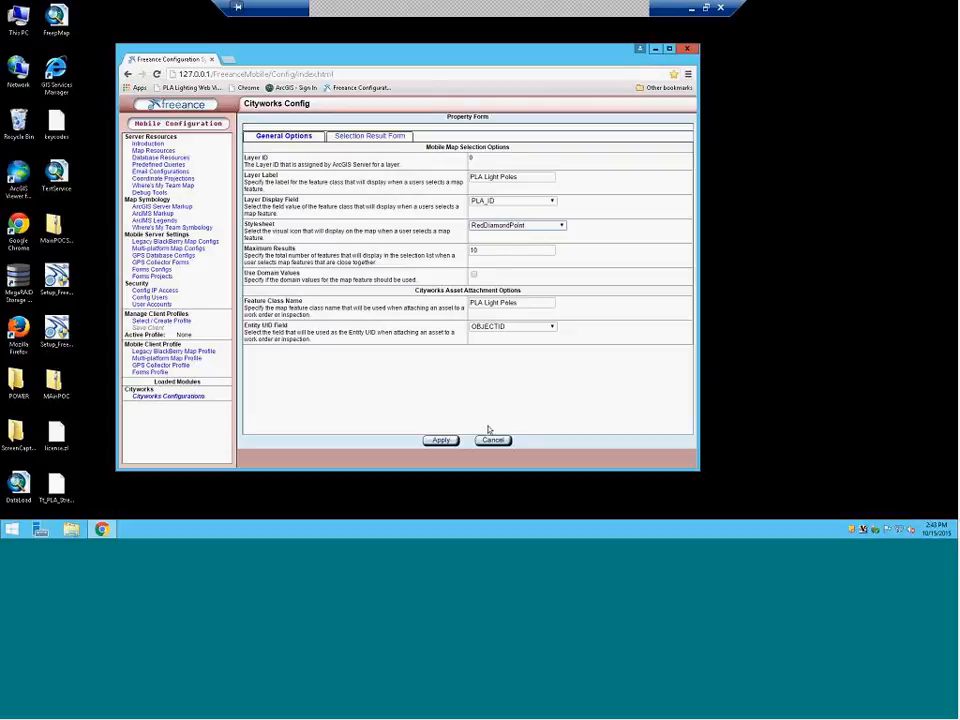
# Leave the Entity UID field as OBJECTID, then minimize the Remote Desktop window
pyautogui.click(505, 327)
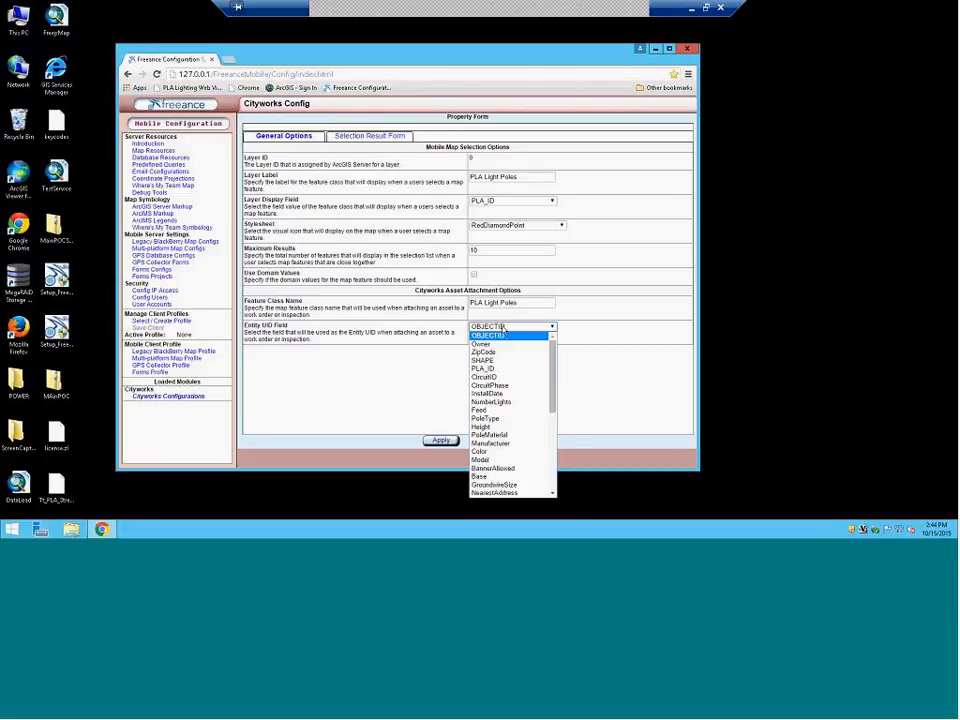
pyautogui.click(503, 330)
pyautogui.click(505, 327)
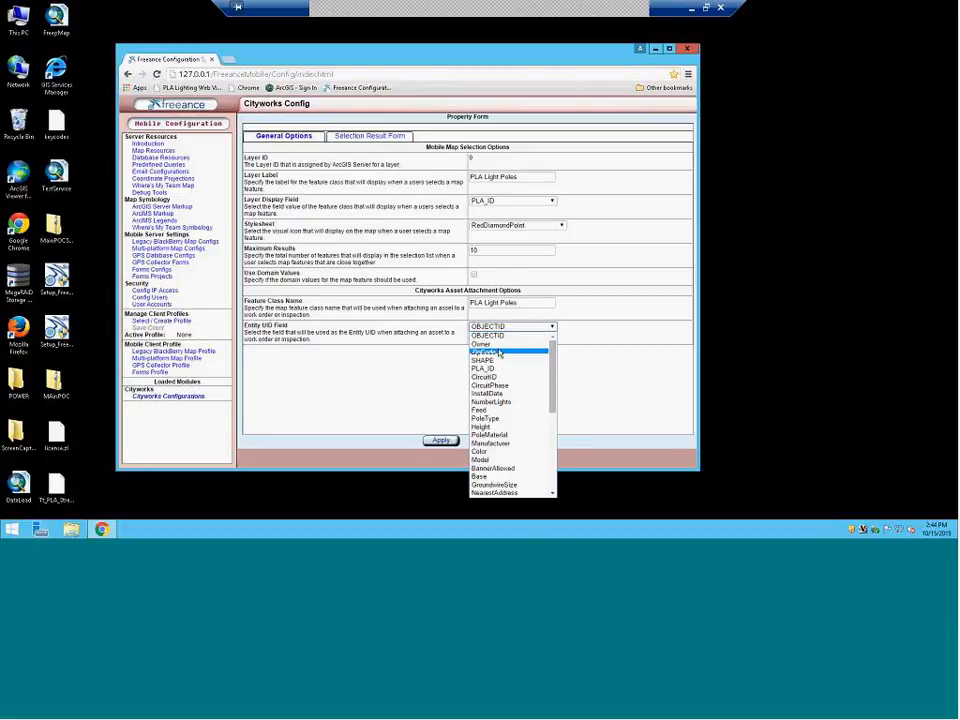
pyautogui.scroll(-4, 499, 354)
pyautogui.scroll(-3, 499, 354)
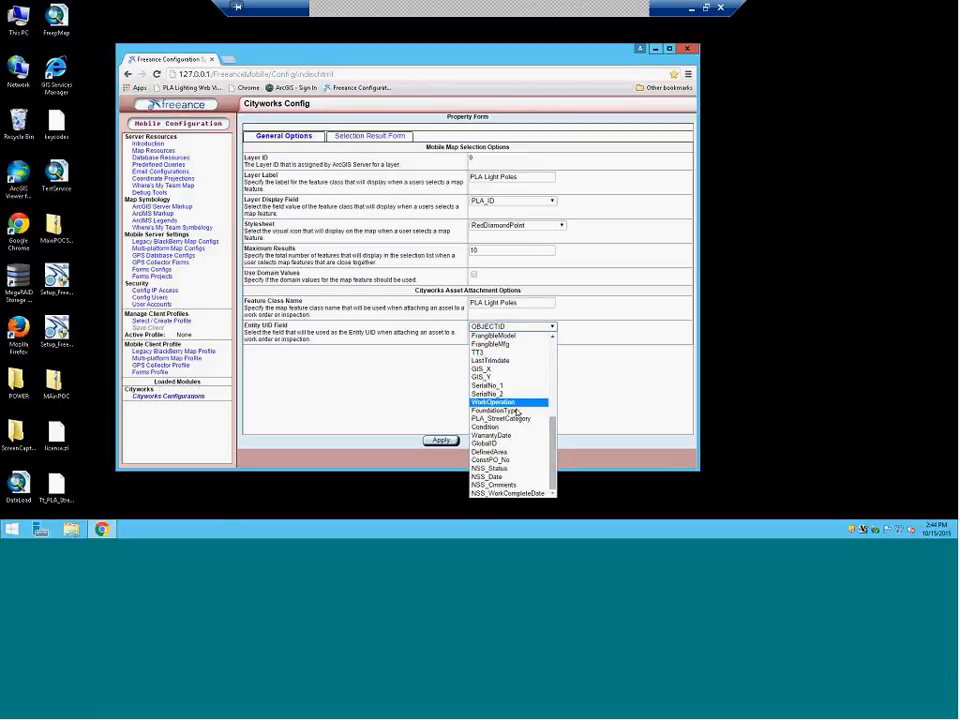
pyautogui.scroll(4, 532, 400)
pyautogui.scroll(-4, 534, 412)
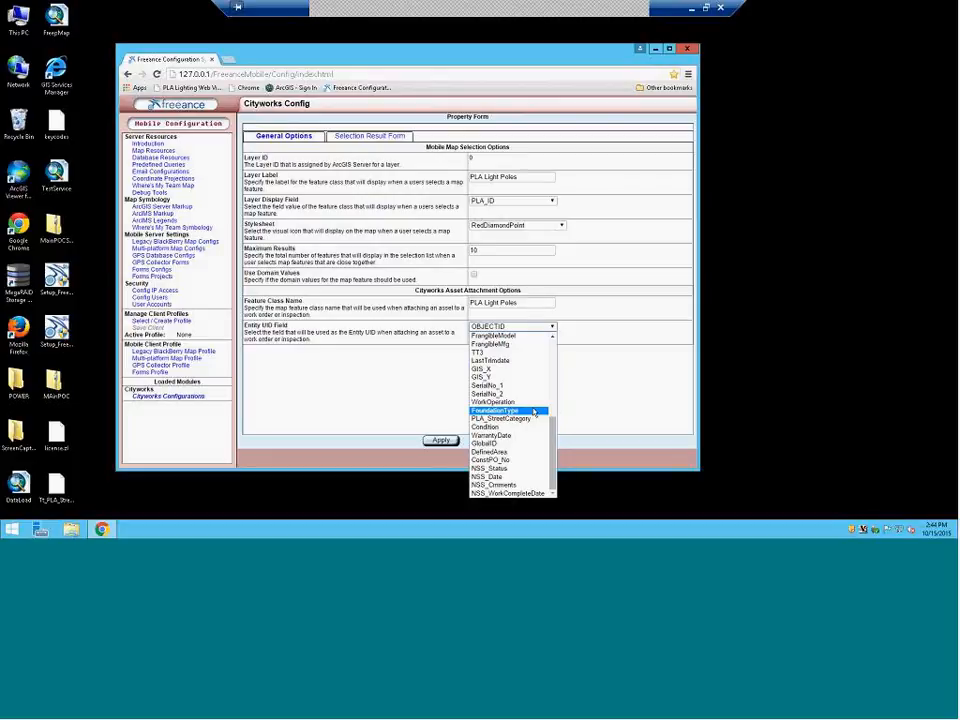
pyautogui.scroll(4, 534, 412)
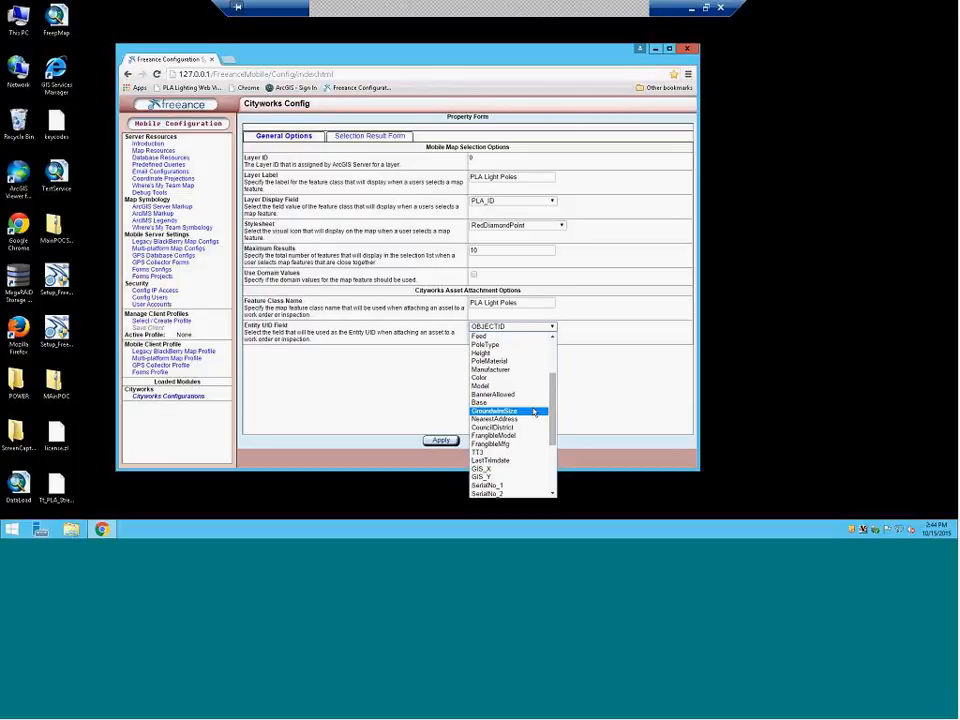
pyautogui.click(829, 234)
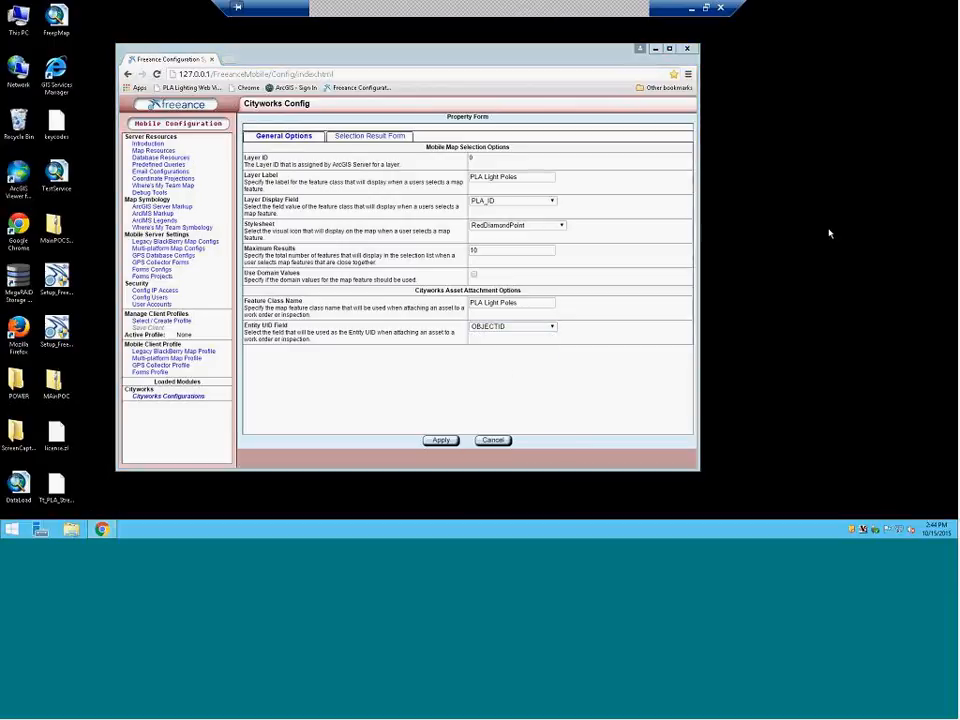
pyautogui.click(693, 9)
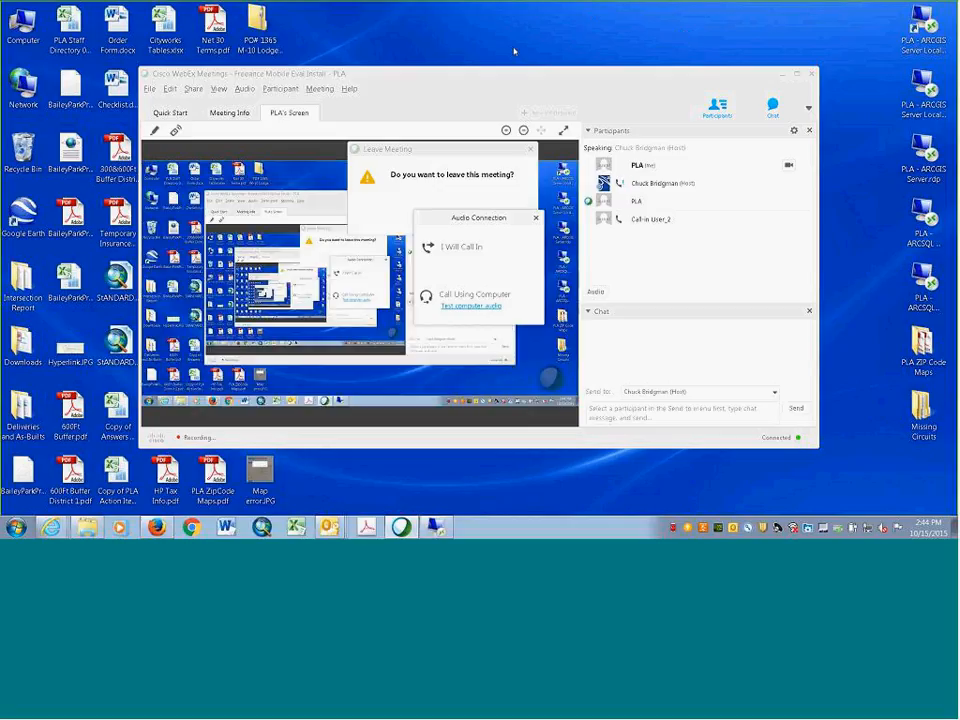
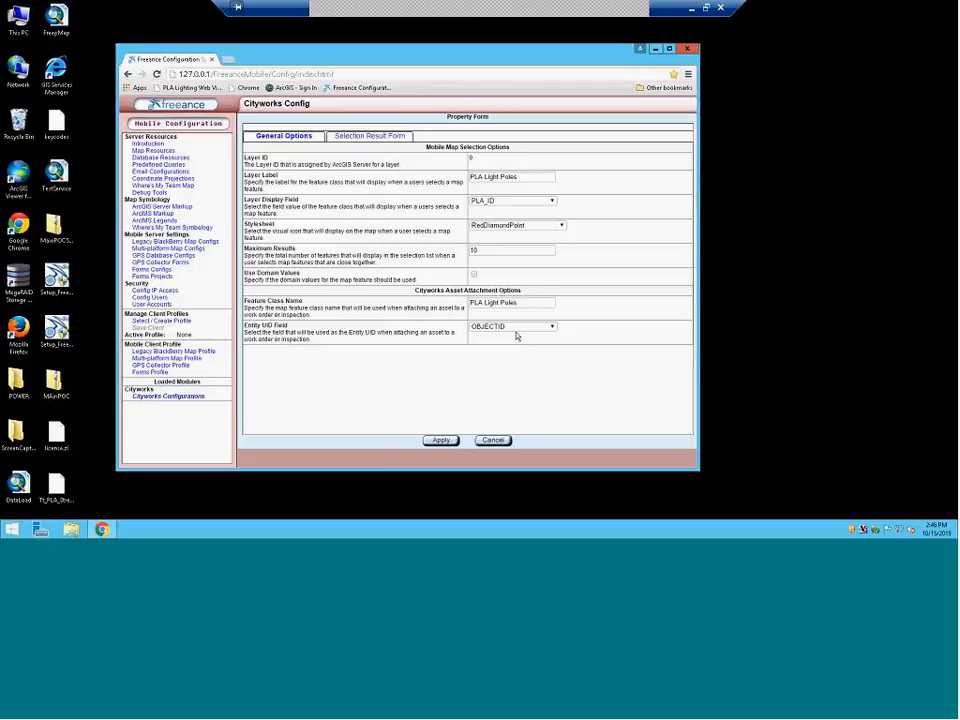
# Set the Entity UID Field to PLA_ID, then apply the asset attachment and Cityworks map settings
pyautogui.click(514, 327)
pyautogui.click(545, 365)
pyautogui.click(441, 440)
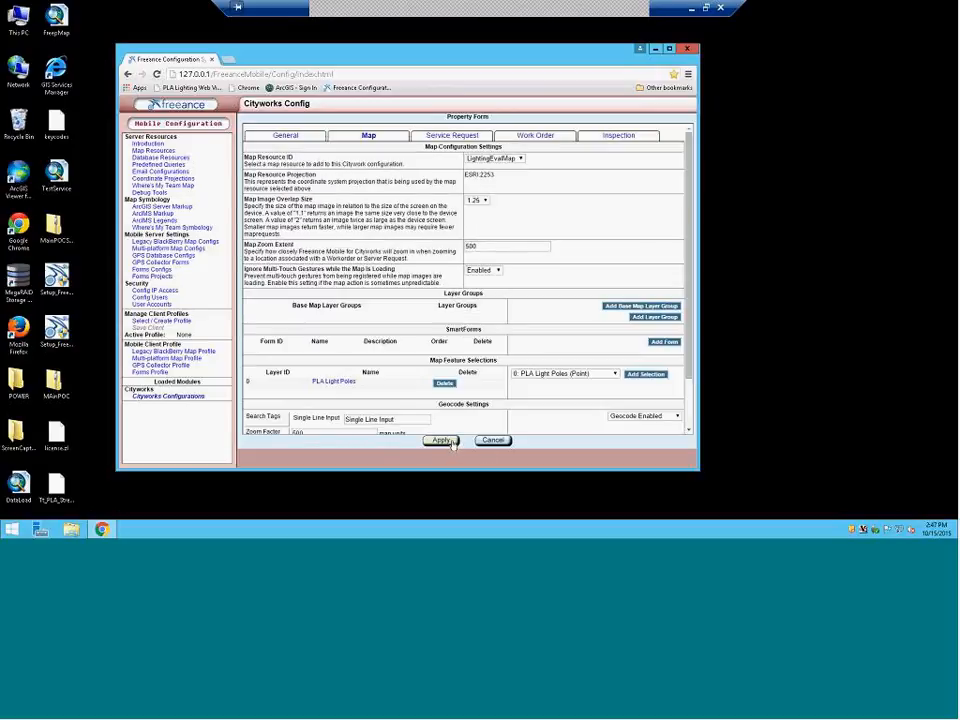
pyautogui.click(451, 443)
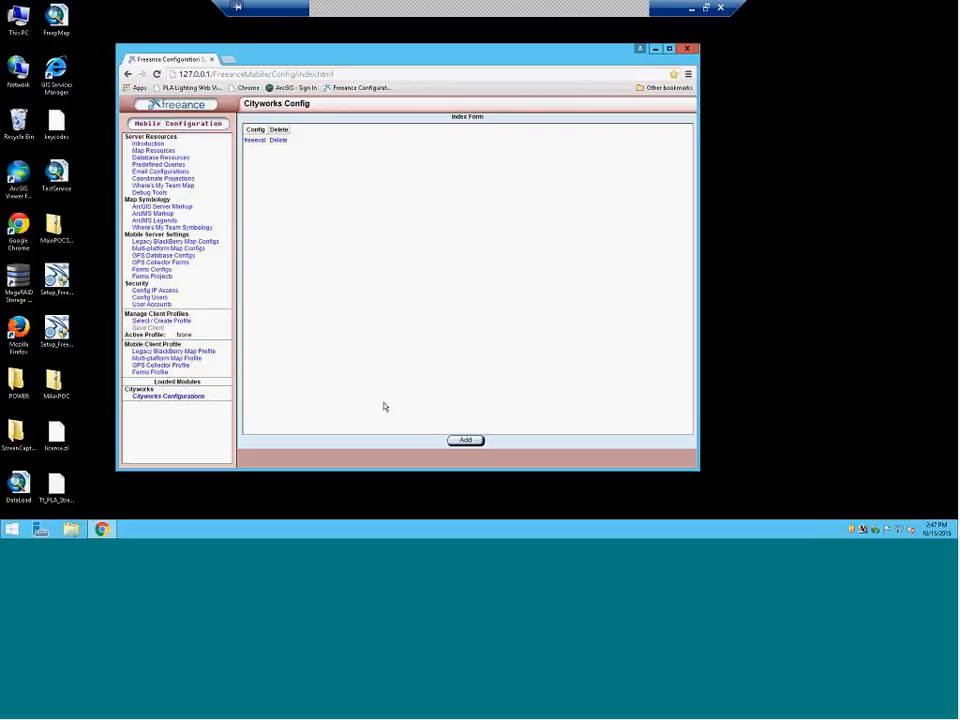
pyautogui.click(174, 158)
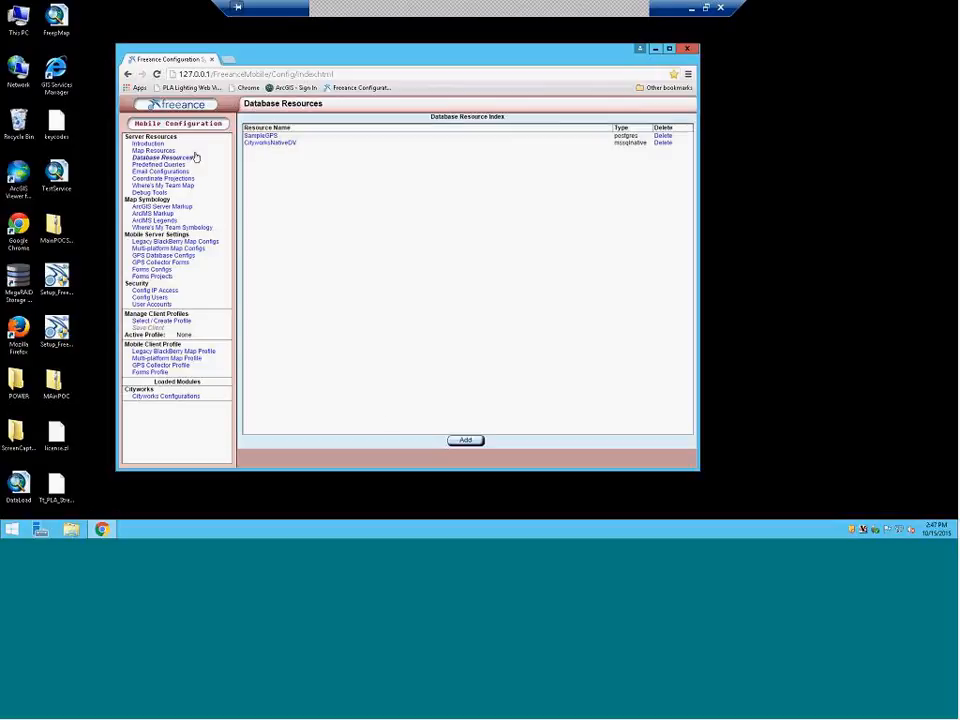
# Open CityworksNativeDV, enter the database username and password, and connect to the server
pyautogui.click(250, 144)
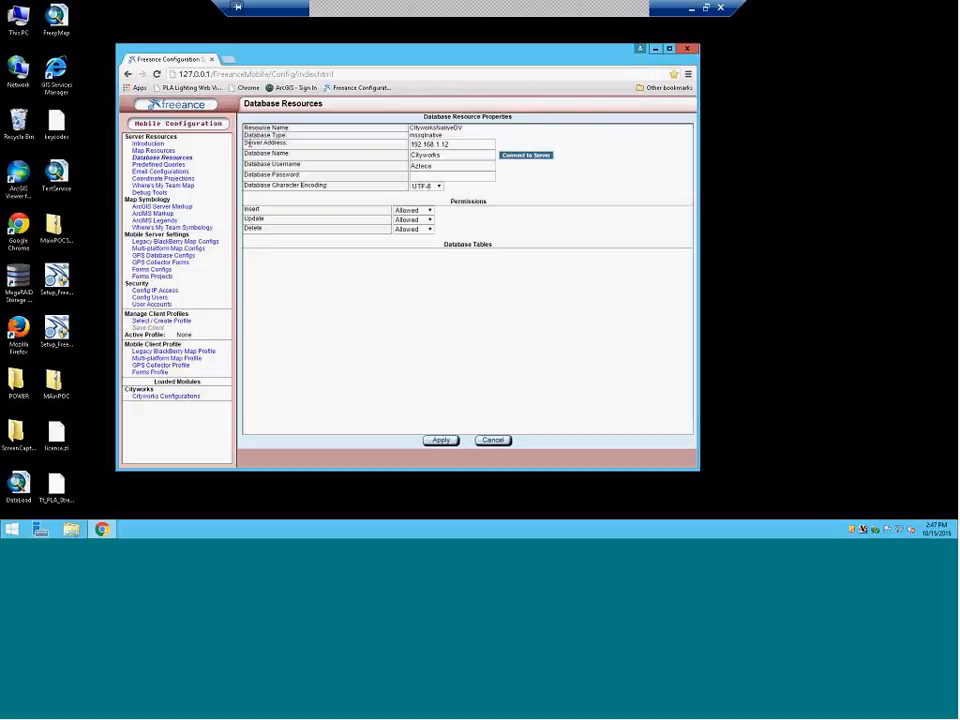
pyautogui.click(443, 160)
pyautogui.click(451, 173)
pyautogui.hotkey('shift', 'Tab')
pyautogui.write('Cwadmin')
pyautogui.press('Tab')
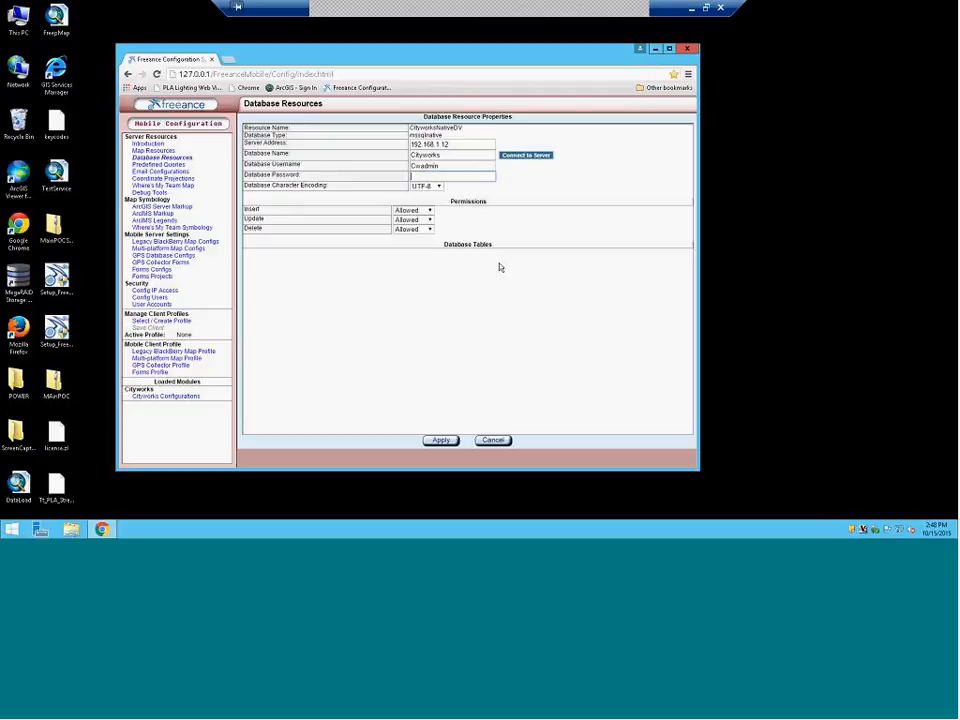
pyautogui.write('a')
pyautogui.write('•••')
pyautogui.click(535, 158)
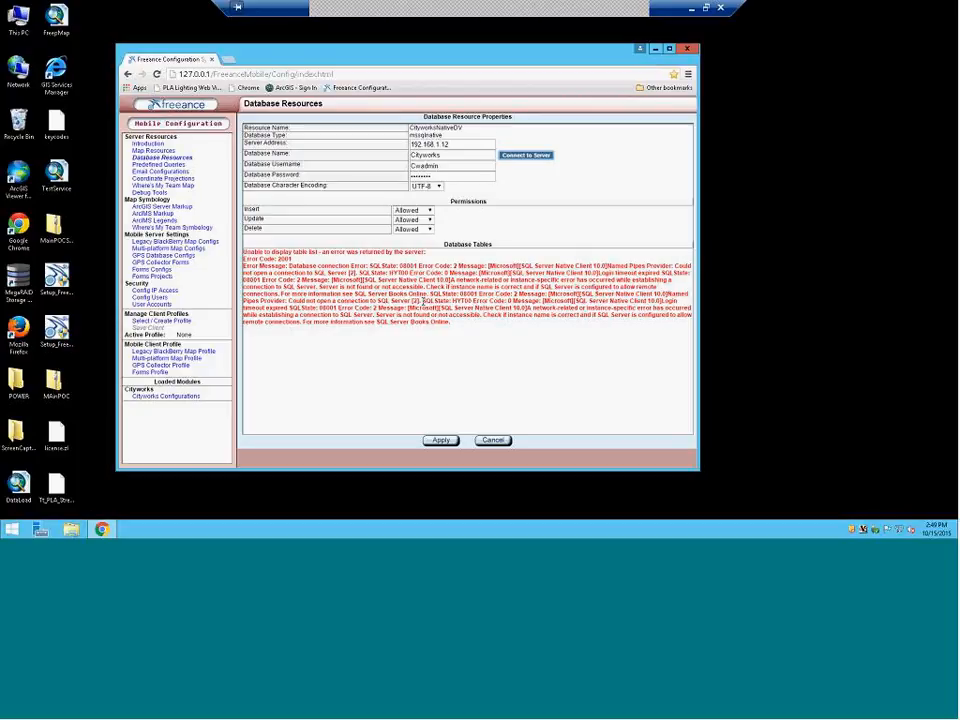
# After the SQL Server connection error appears, open the Windows Start menu
pyautogui.click(14, 529)
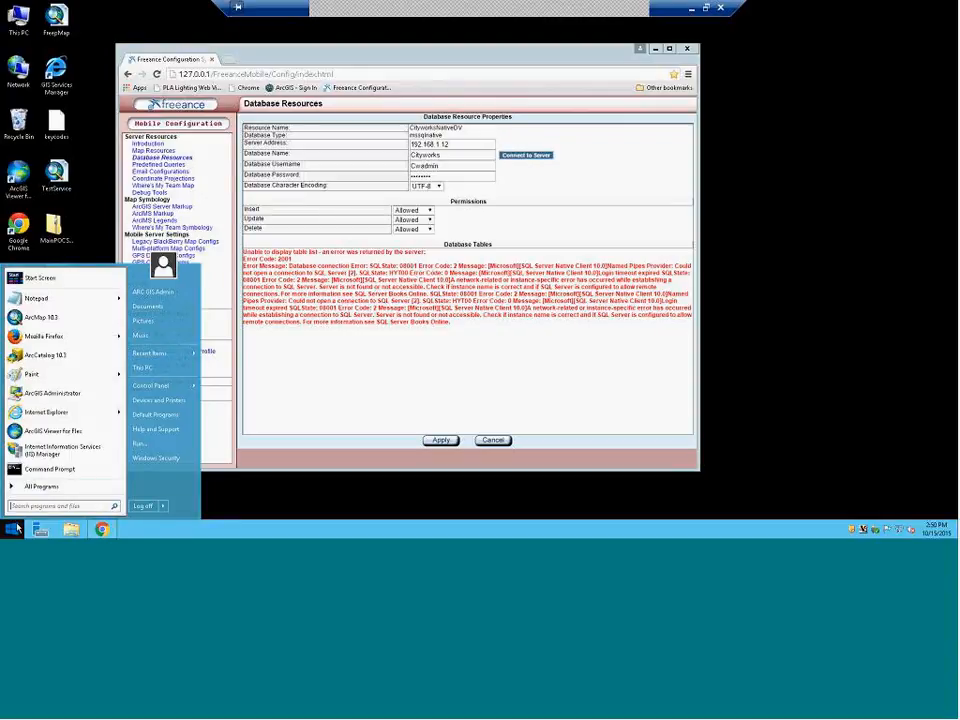
# Browse the All Programs list, then minimize the remote desktop session
pyautogui.click(42, 486)
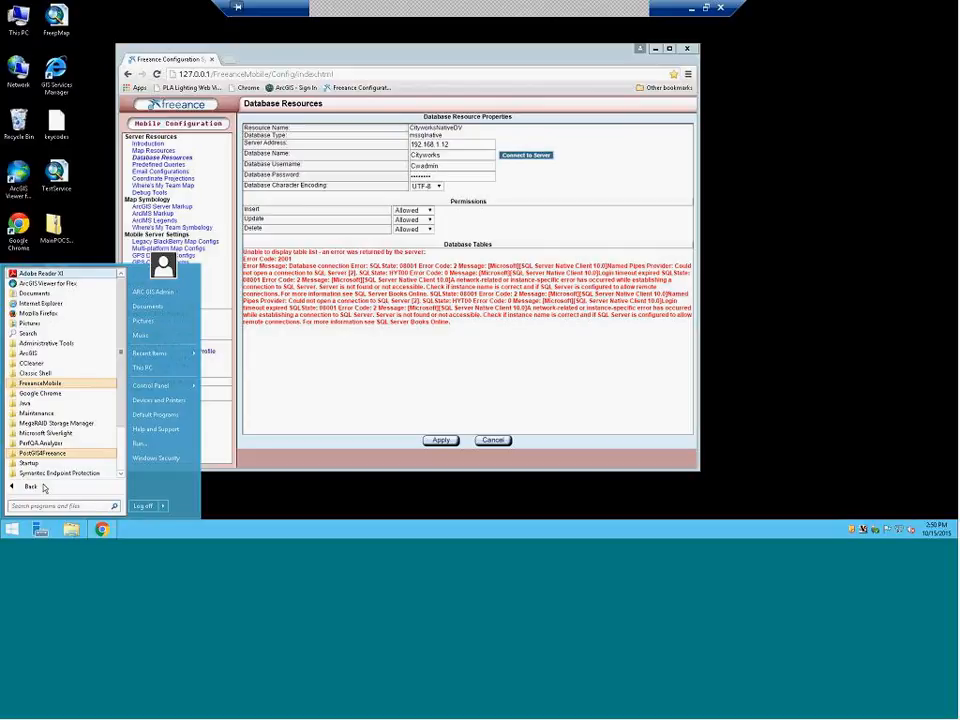
pyautogui.scroll(-3, 45, 480)
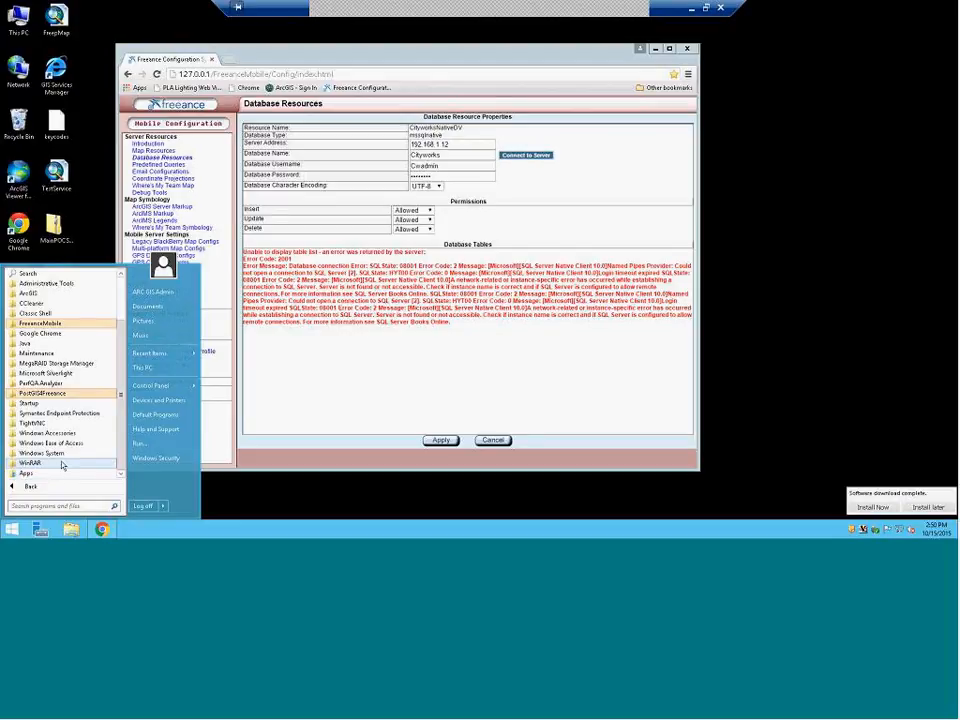
pyautogui.scroll(2, 61, 465)
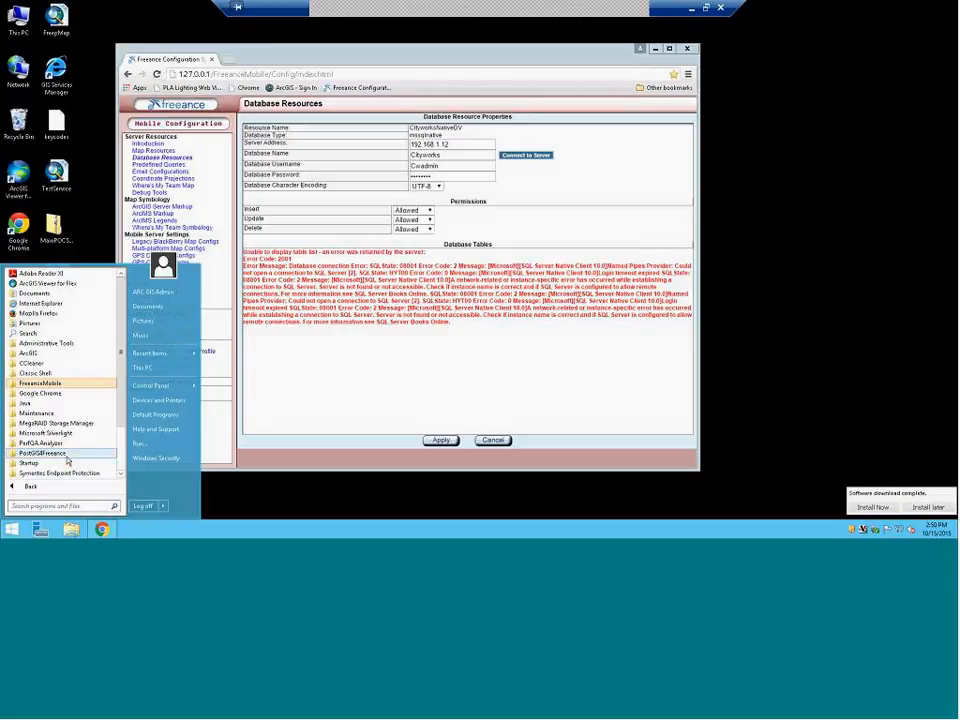
pyautogui.scroll(-2, 67, 460)
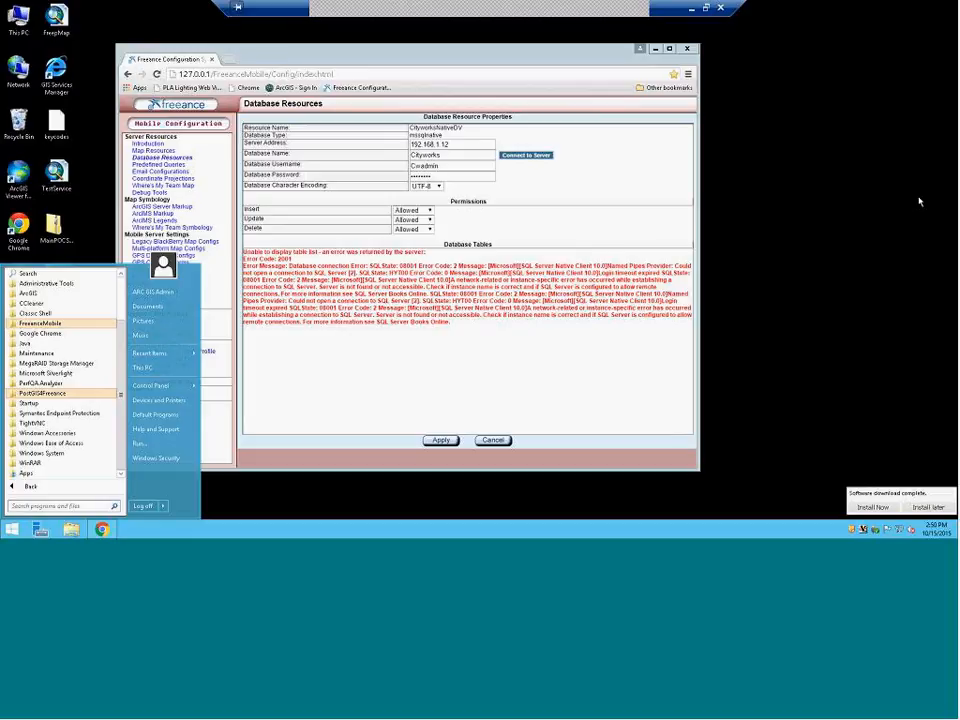
pyautogui.moveTo(957, 195)
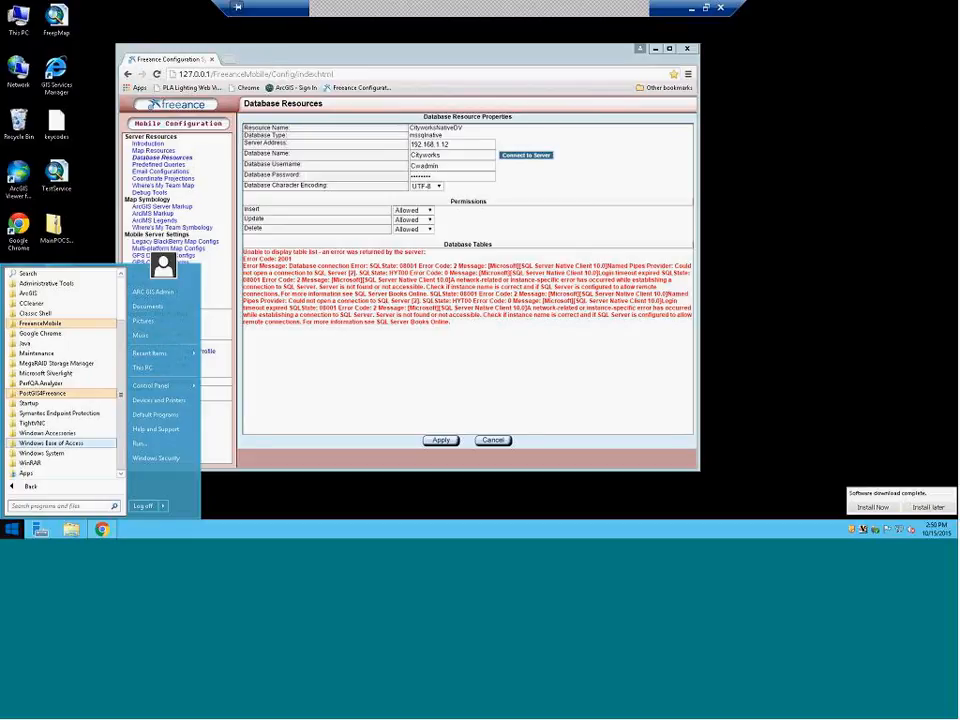
pyautogui.click(693, 9)
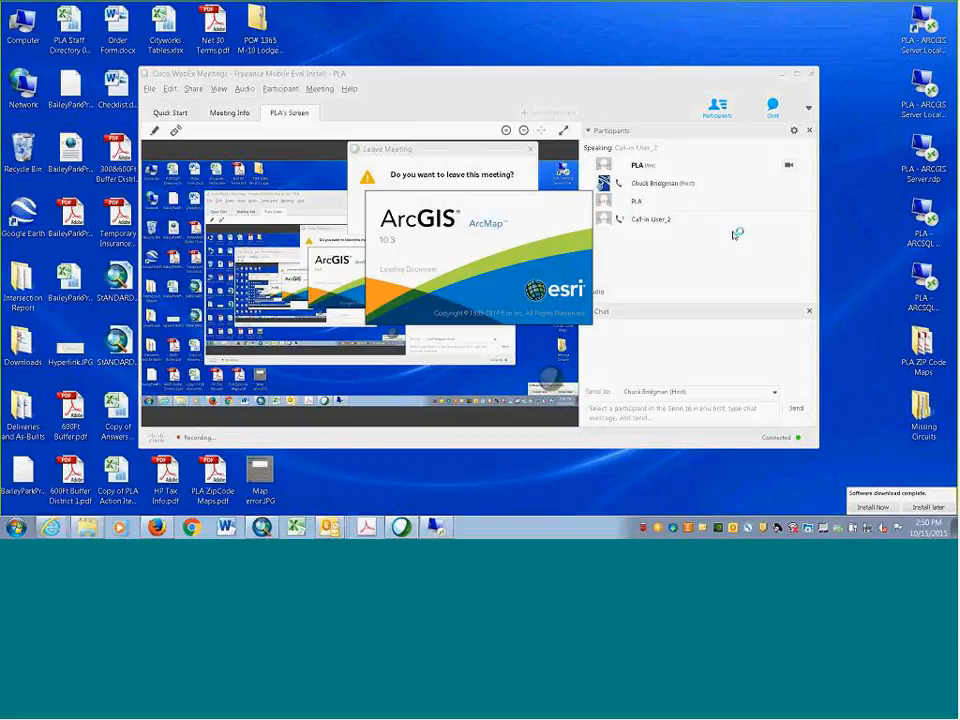
# Dismiss the WebEx download notification with Install later and restore the remote desktop session
pyautogui.click(922, 508)
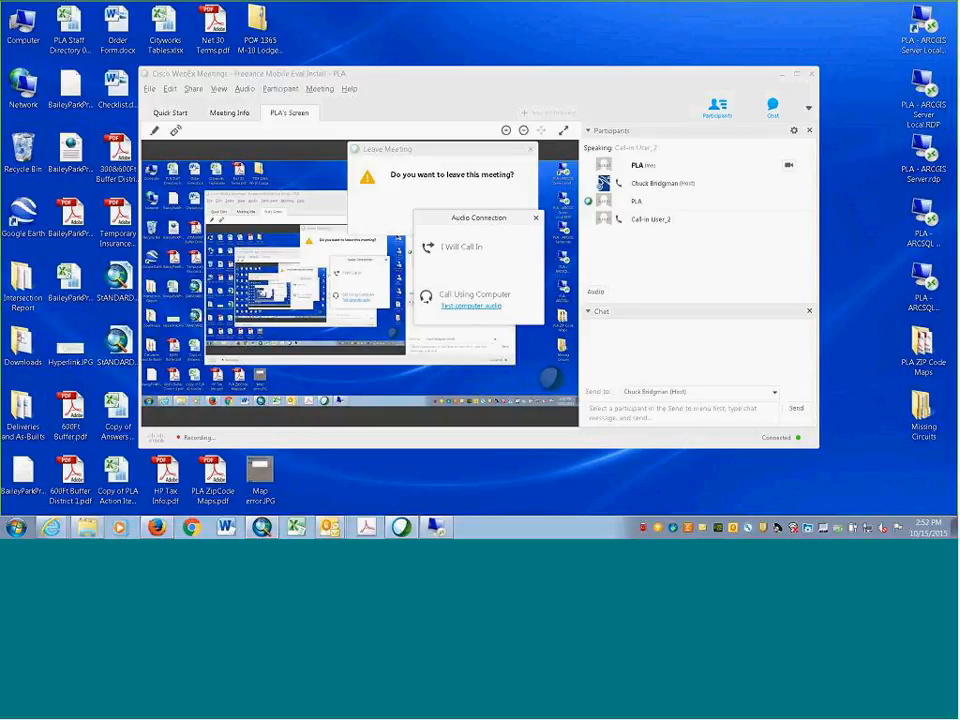
pyautogui.click(432, 528)
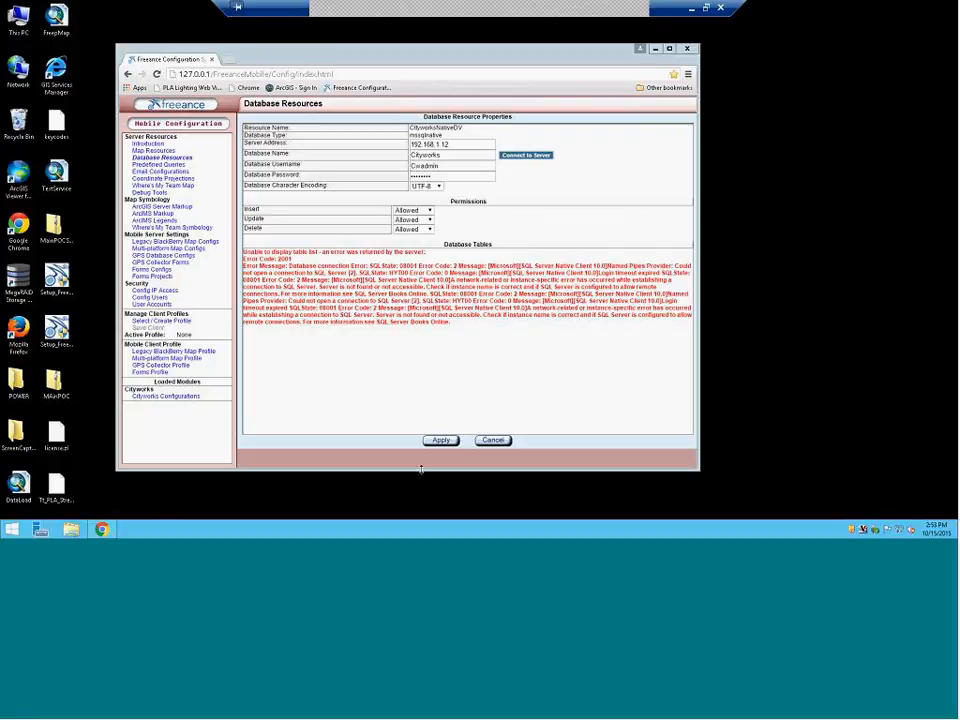
# Apply the CityworksNativeDV resource settings and save the Database Resource Index
pyautogui.click(437, 440)
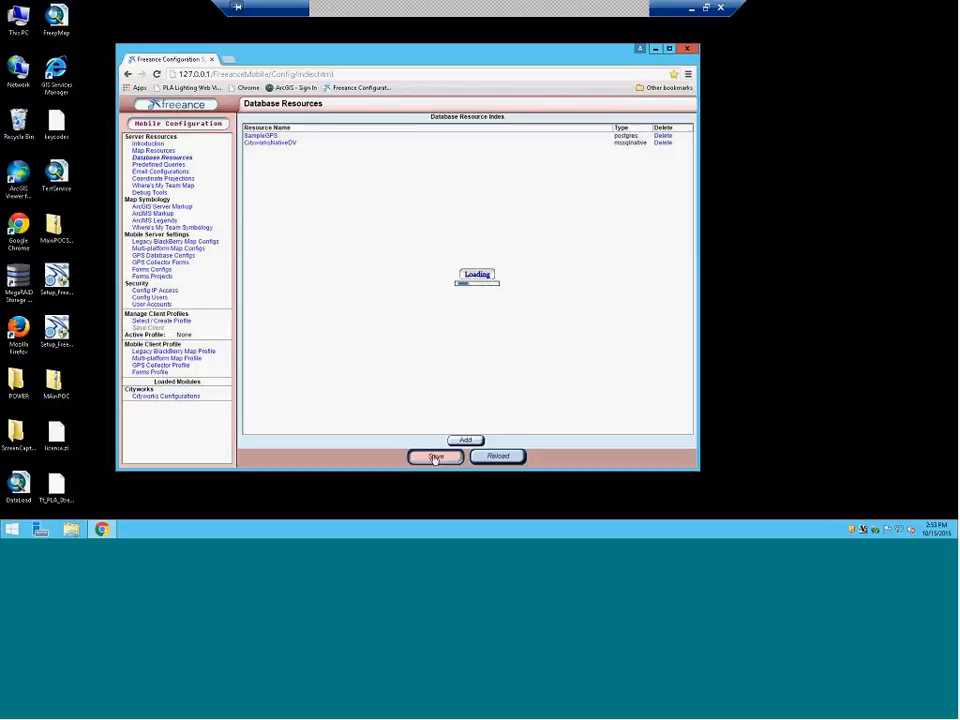
pyautogui.click(435, 457)
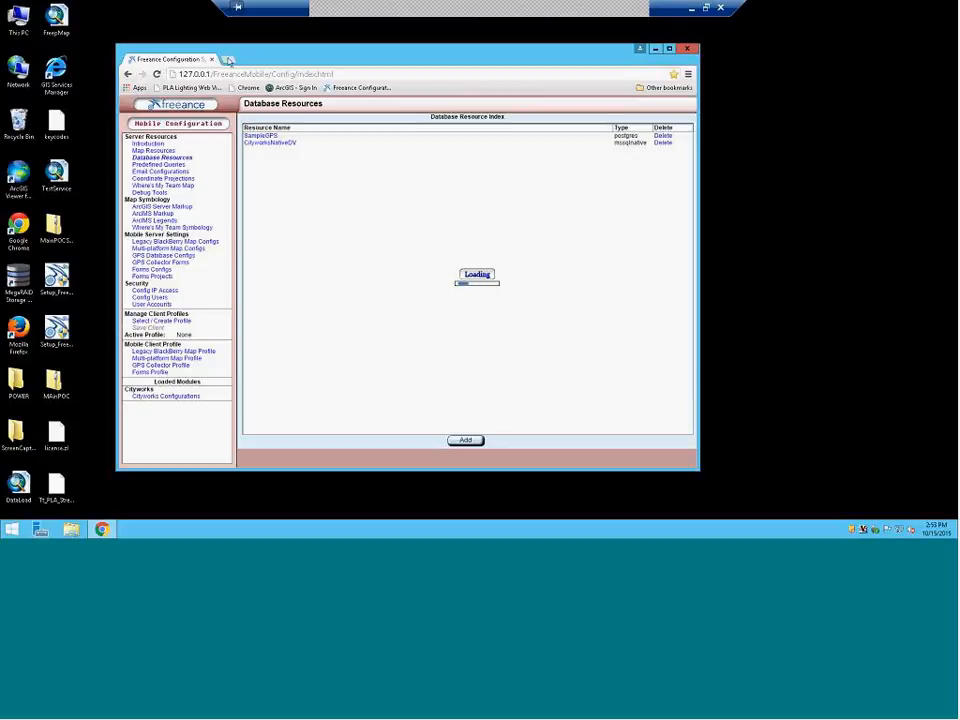
pyautogui.click(228, 60)
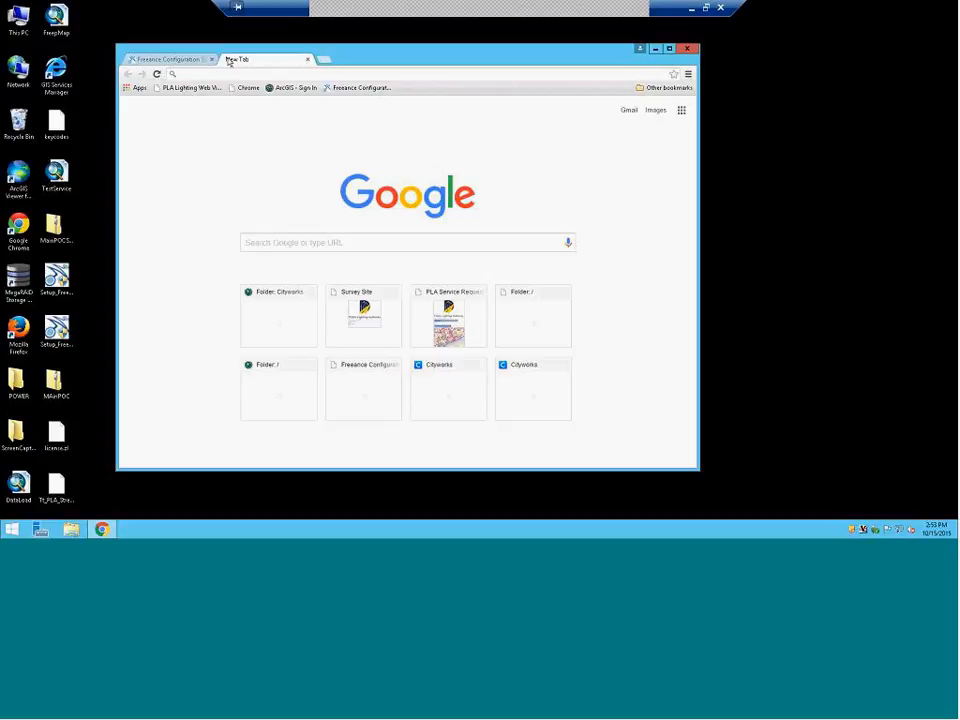
# Load support.freeance.com in the new Chrome tab
pyautogui.write('suppo')
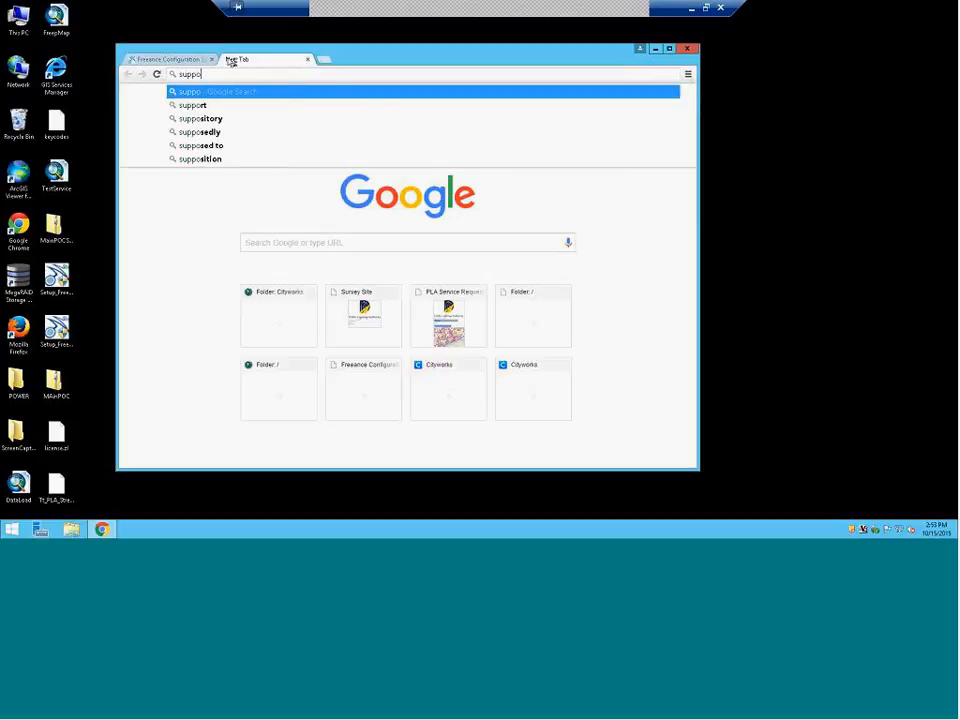
pyautogui.write('rt.f')
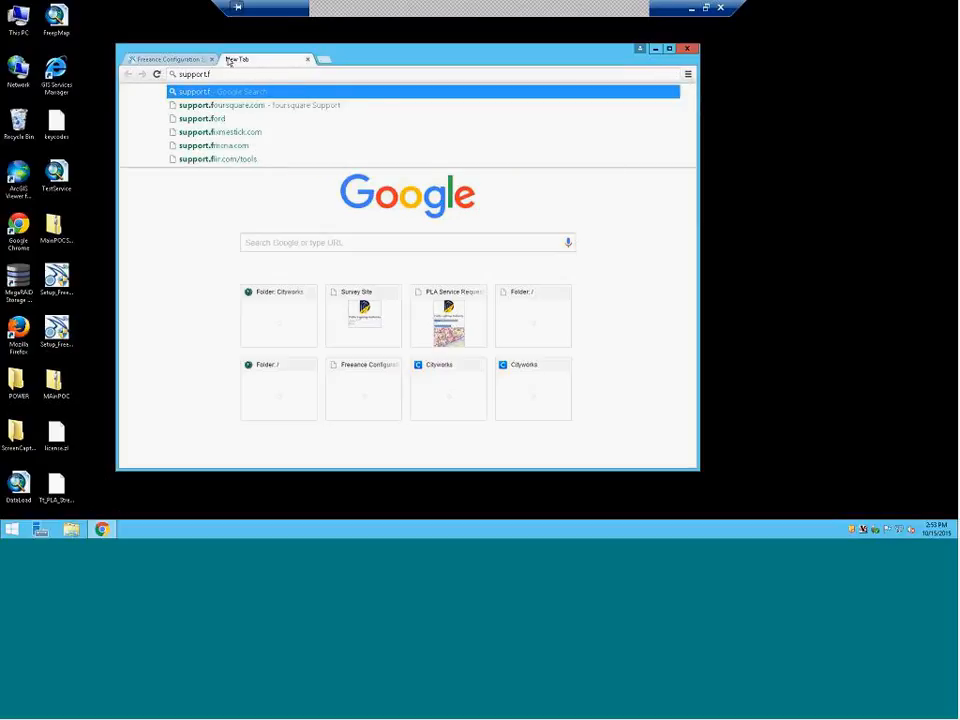
pyautogui.write('reeance.co')
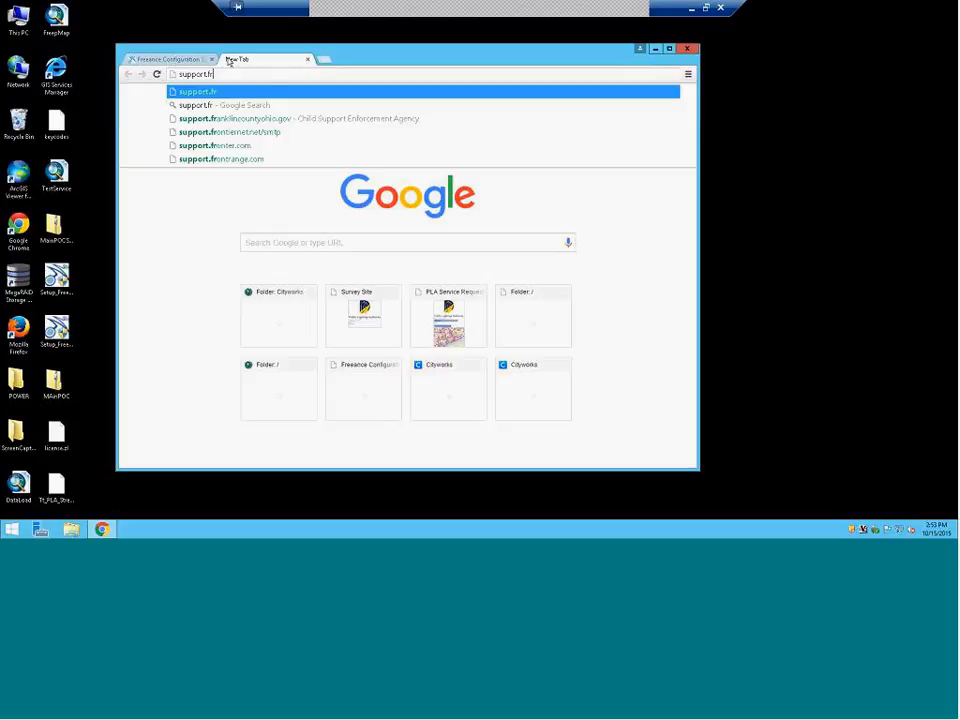
pyautogui.press('Return')
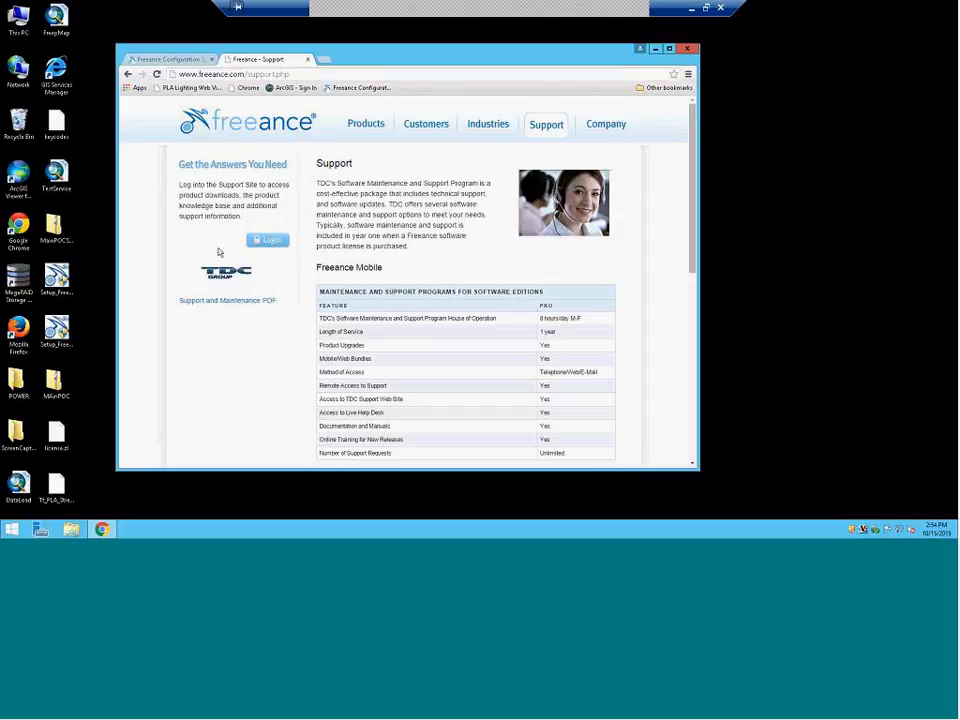
# Log in to the Freeance support area with the support account and decline saving the password
pyautogui.scroll(-1, 218, 252)
pyautogui.click(266, 190)
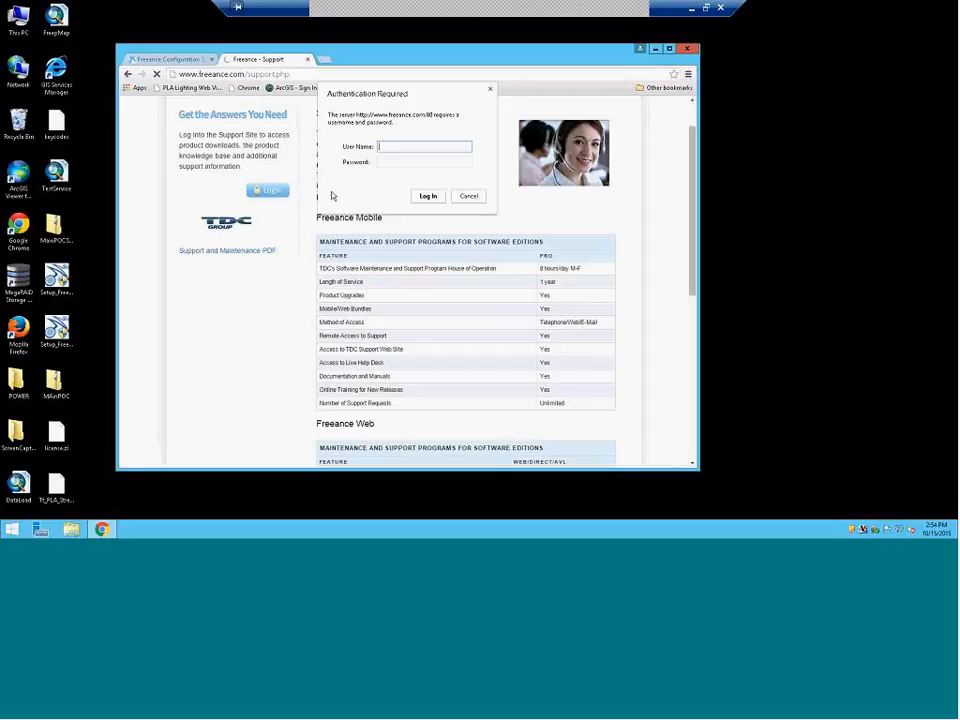
pyautogui.write('support')
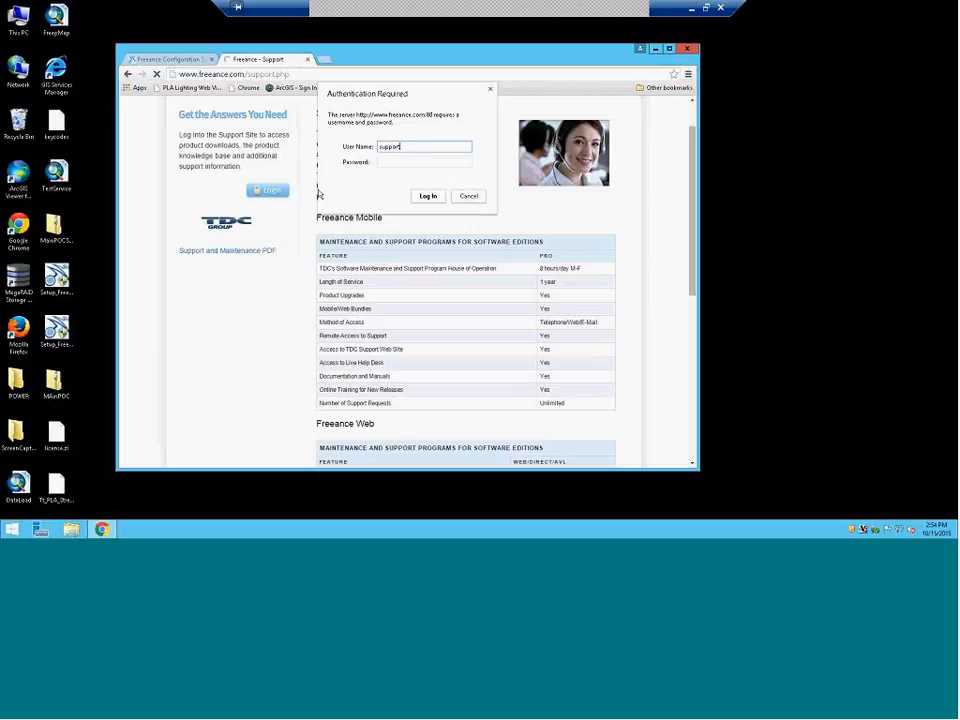
pyautogui.press('Tab')
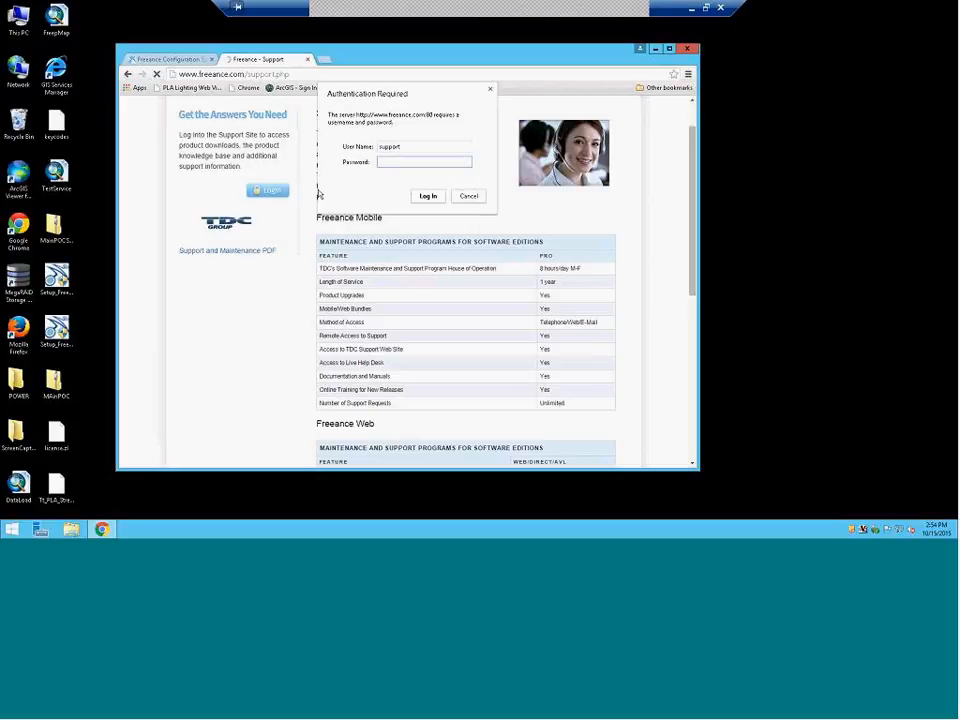
pyautogui.write('•••••••')
pyautogui.click(426, 197)
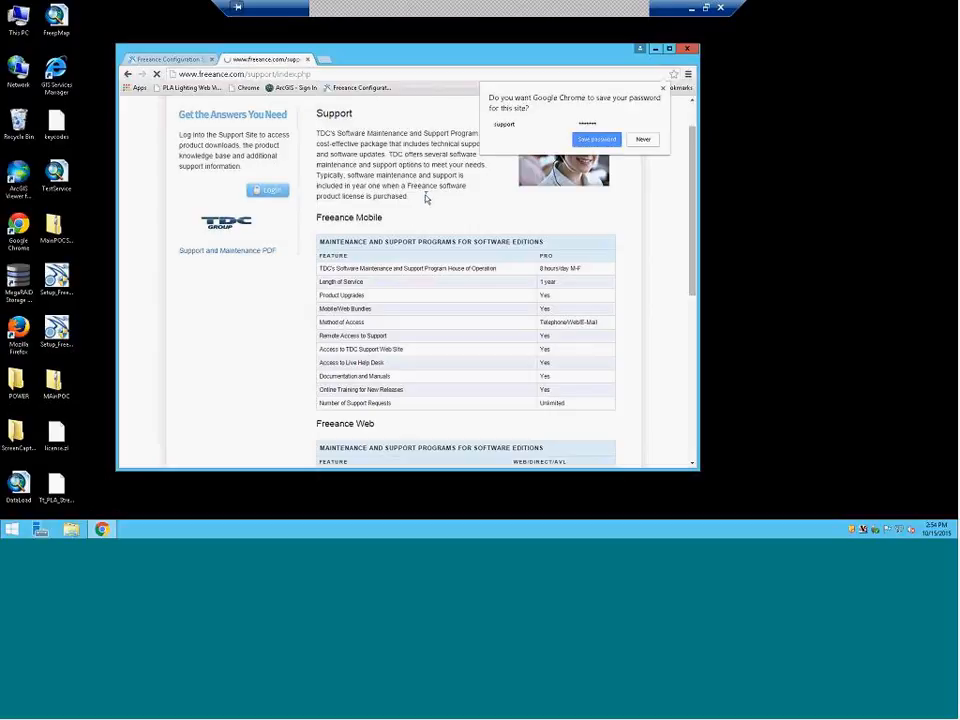
pyautogui.click(634, 144)
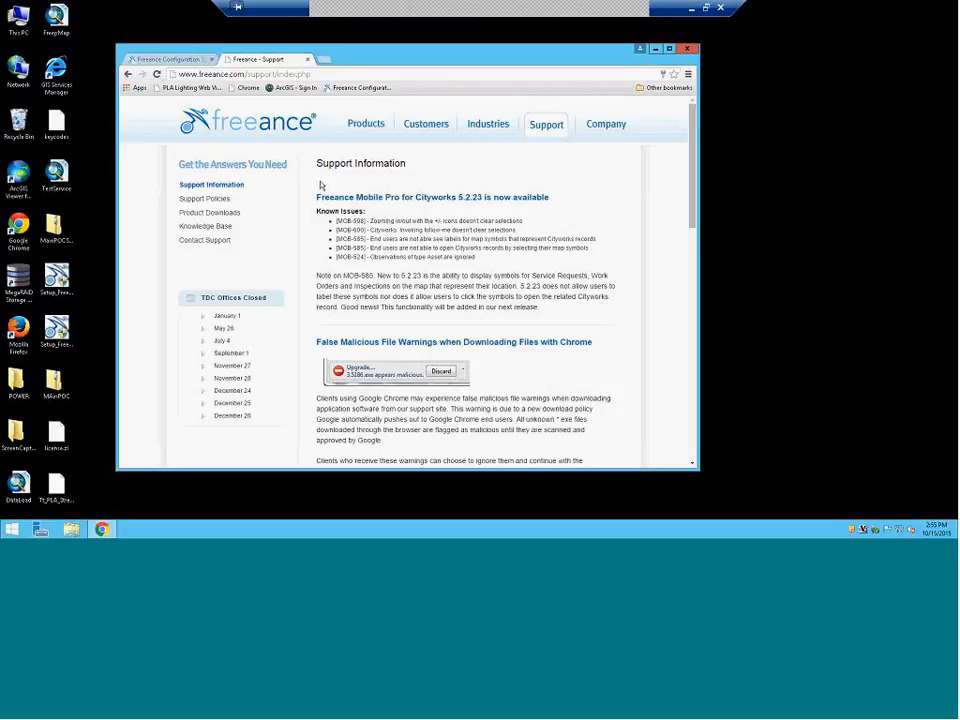
# Open the Freeance Mobile for Cityworks Knowledge Base and scroll through its white papers
pyautogui.click(211, 226)
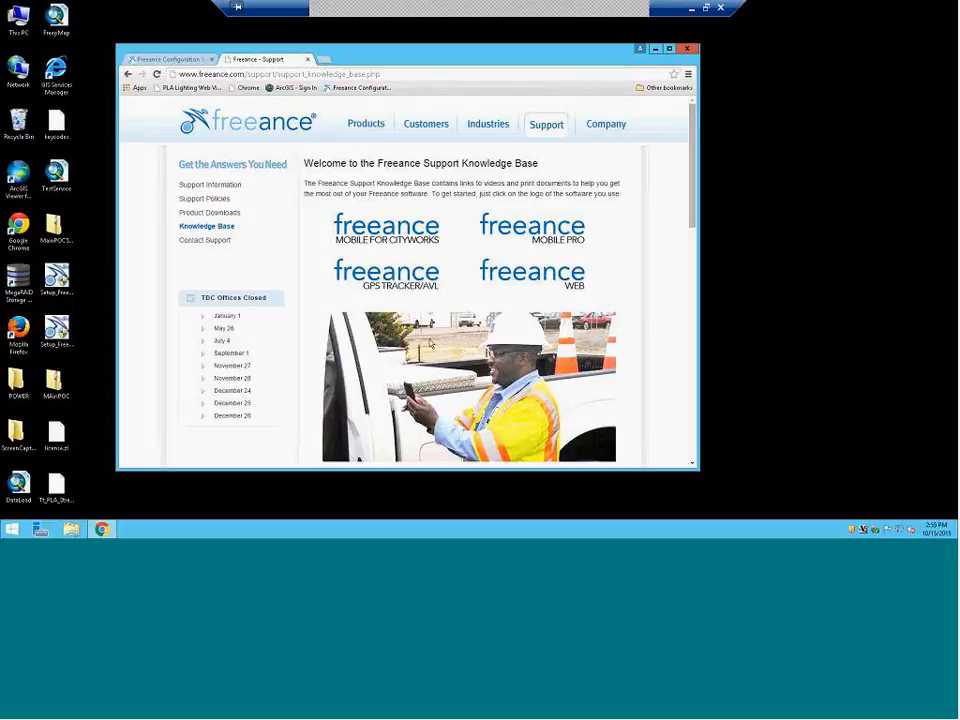
pyautogui.click(395, 241)
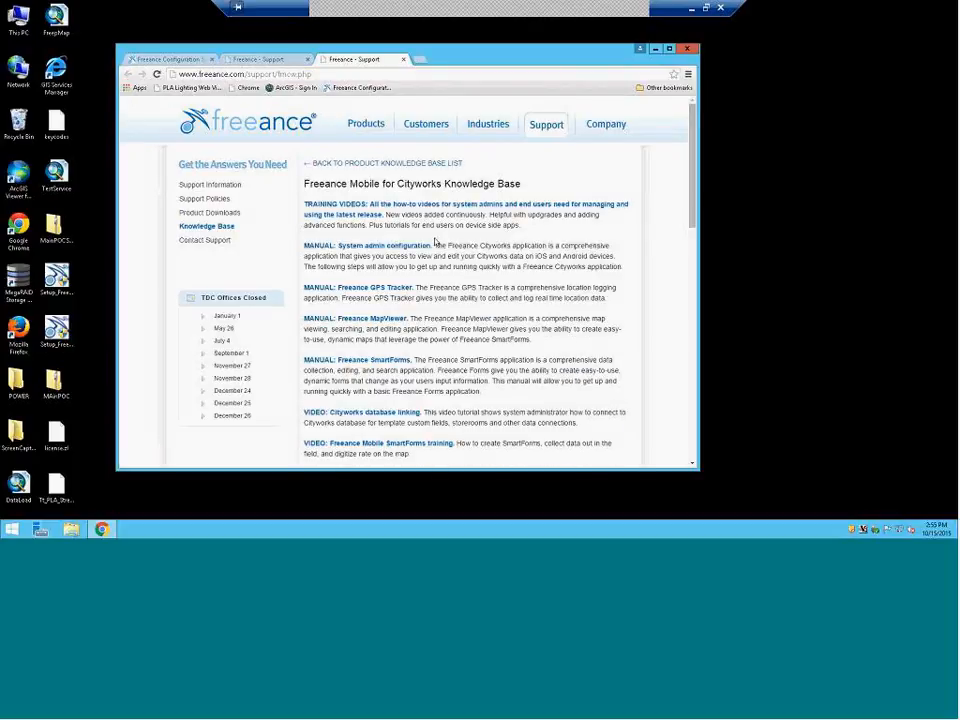
pyautogui.scroll(-4, 440, 242)
pyautogui.scroll(-10, 440, 242)
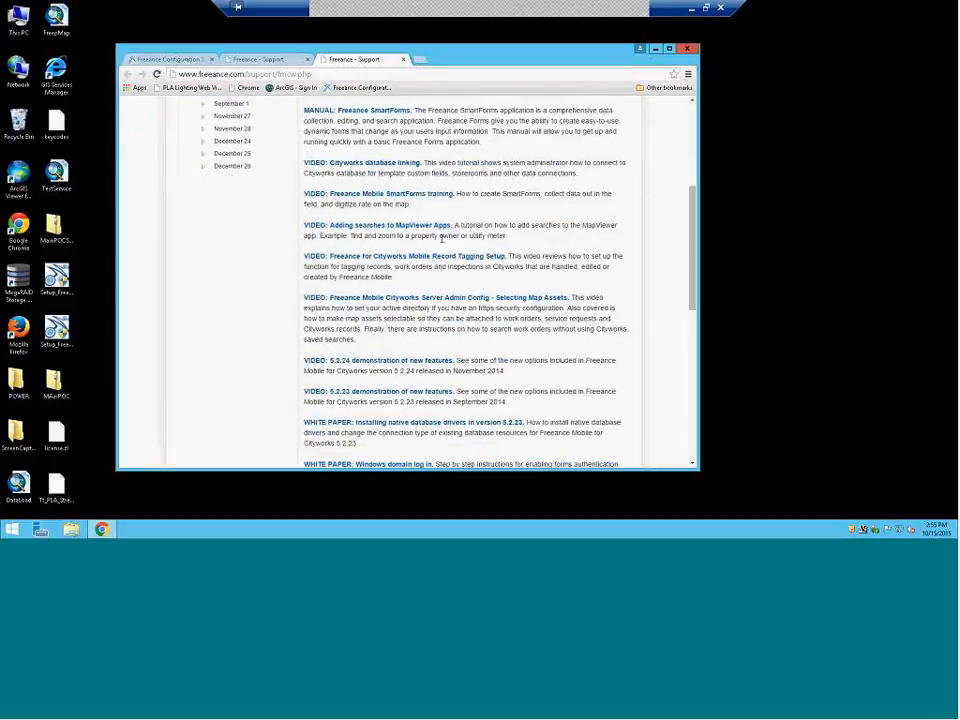
pyautogui.scroll(-1, 405, 385)
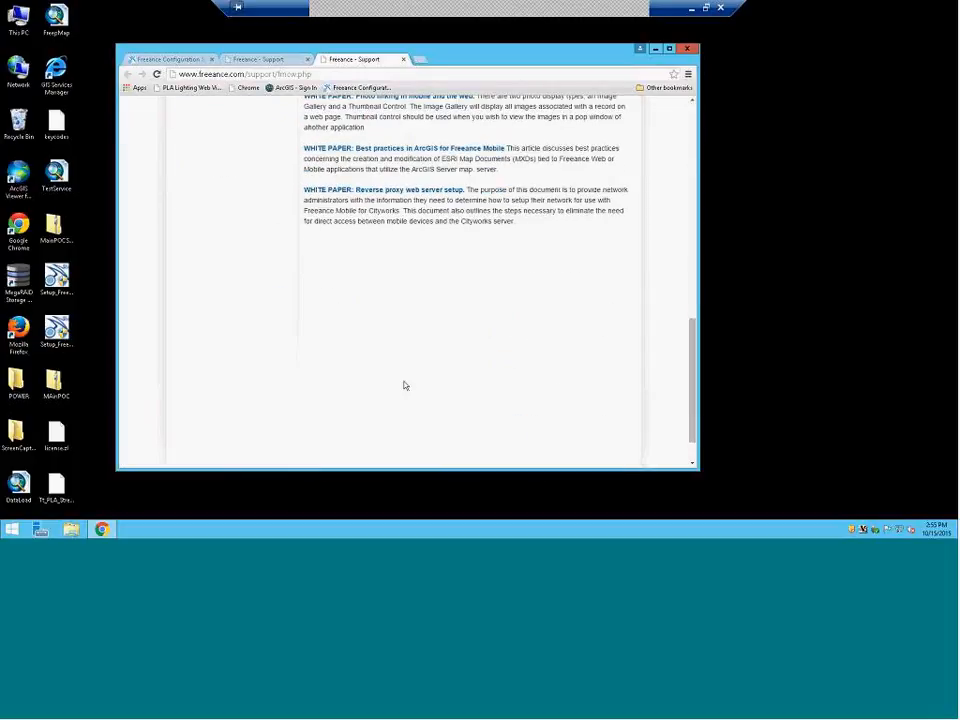
pyautogui.scroll(2, 405, 385)
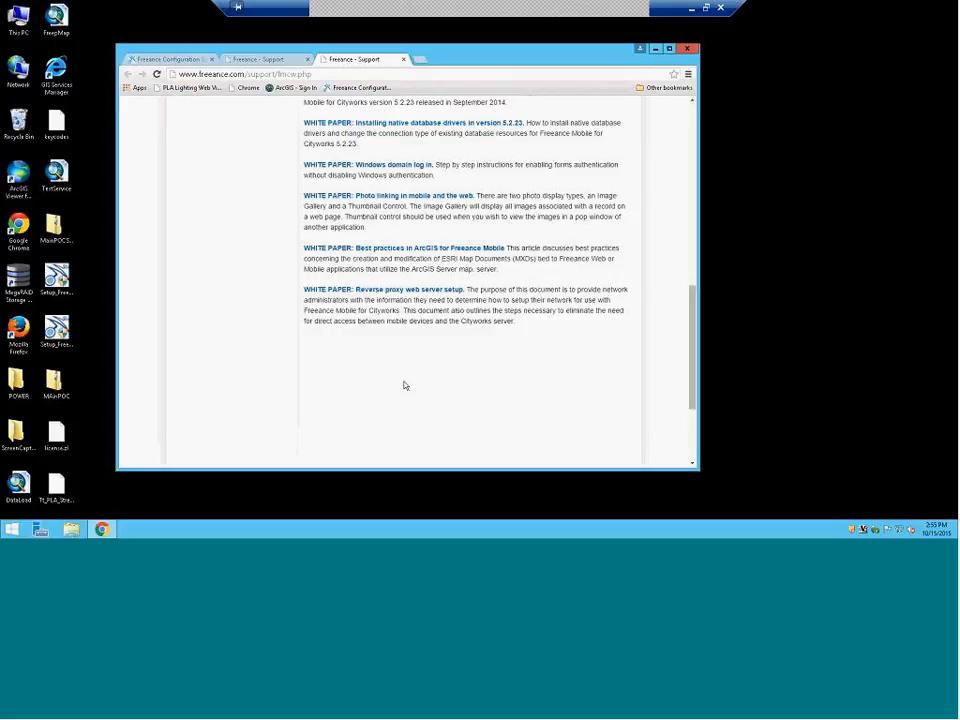
pyautogui.scroll(1, 405, 385)
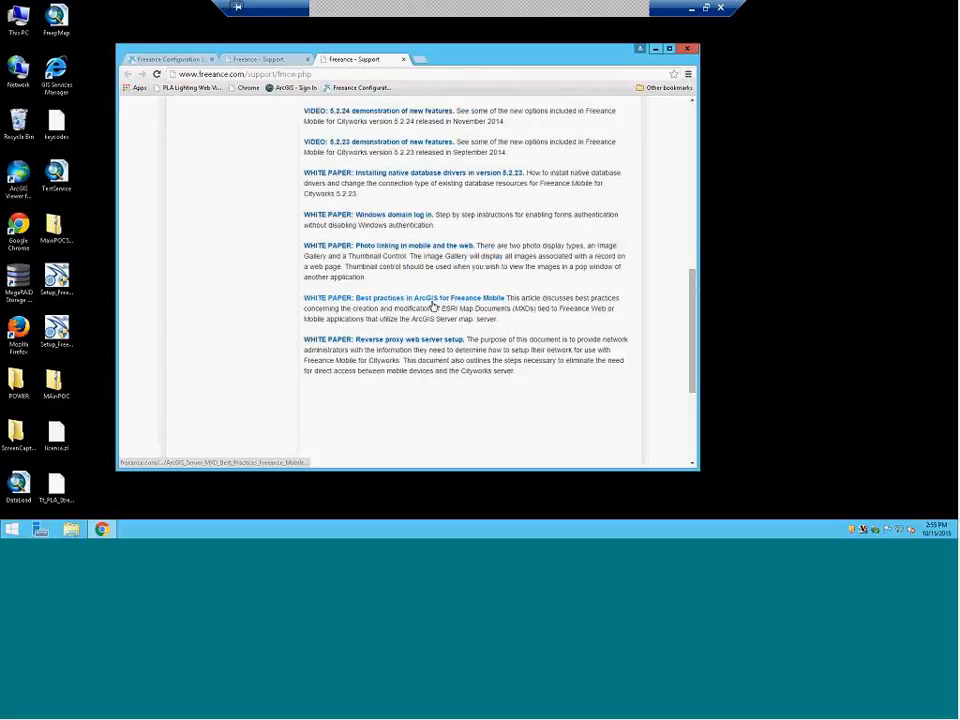
# Open the 'Best practices in ArcGIS for Freeance Mobile' PDF and save it to a shared GIS subfolder
pyautogui.click(433, 305)
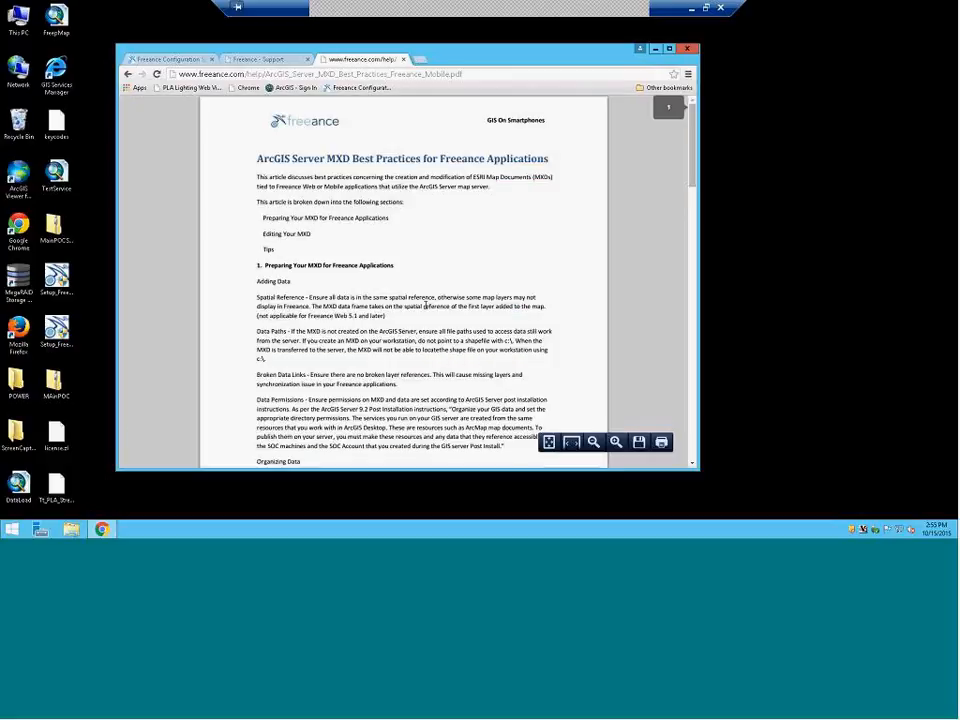
pyautogui.click(638, 443)
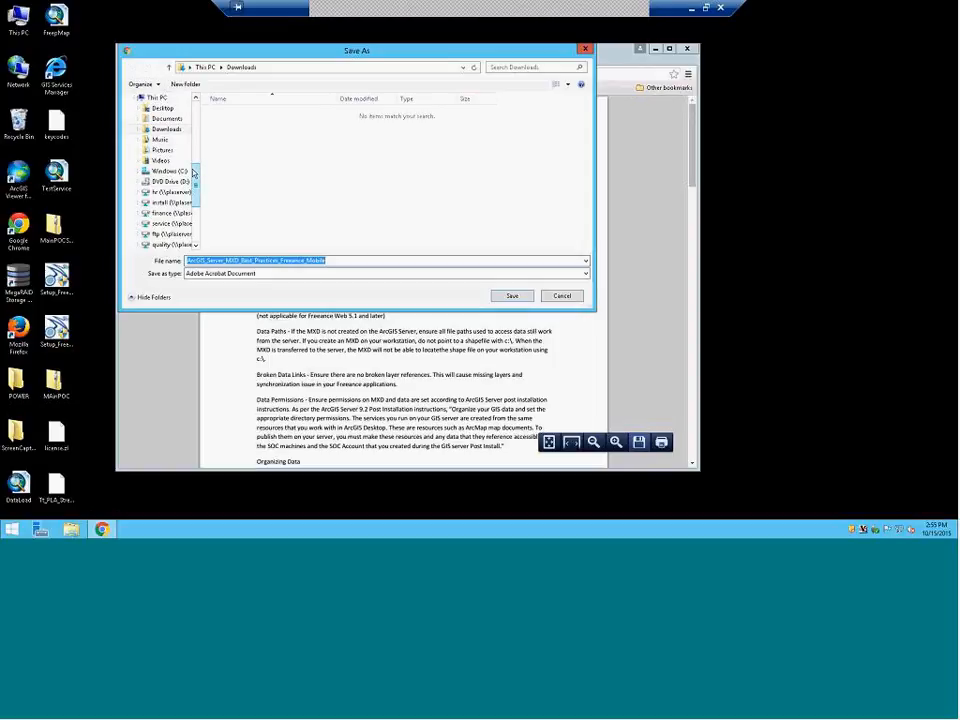
pyautogui.moveTo(194, 175); pyautogui.dragTo(197, 205)
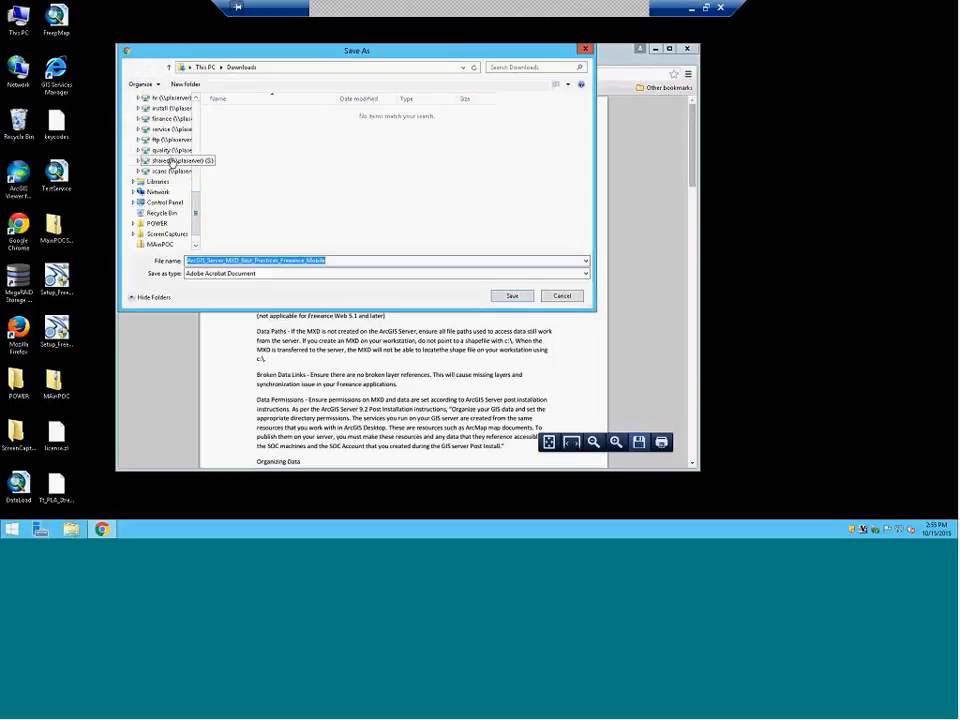
pyautogui.click(172, 161)
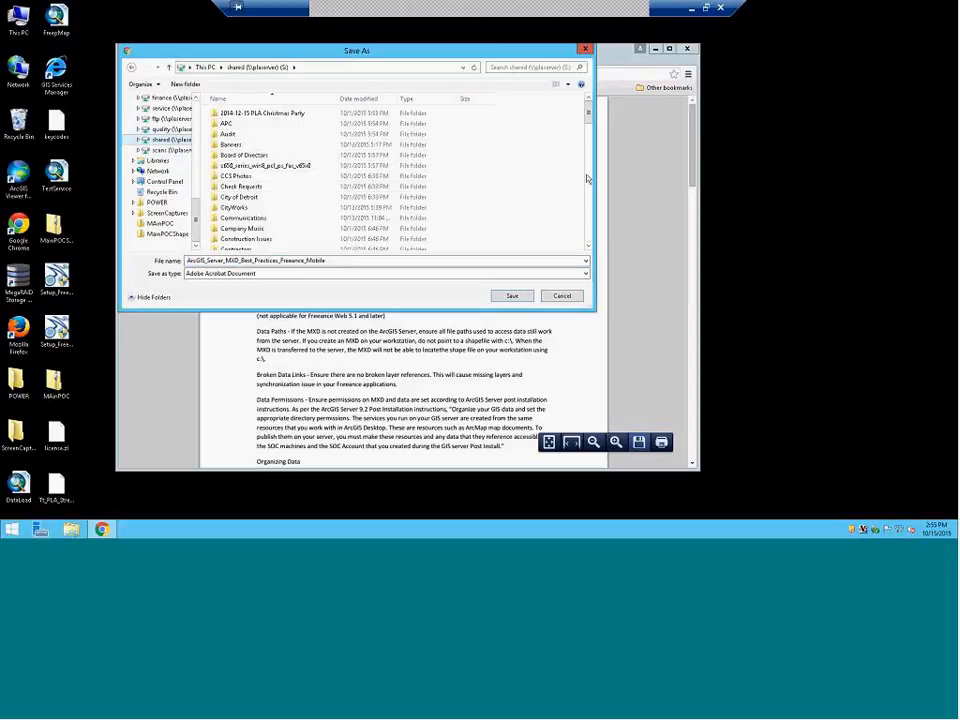
pyautogui.scroll(-4, 382, 172)
pyautogui.click(224, 185)
pyautogui.doubleClick(224, 185)
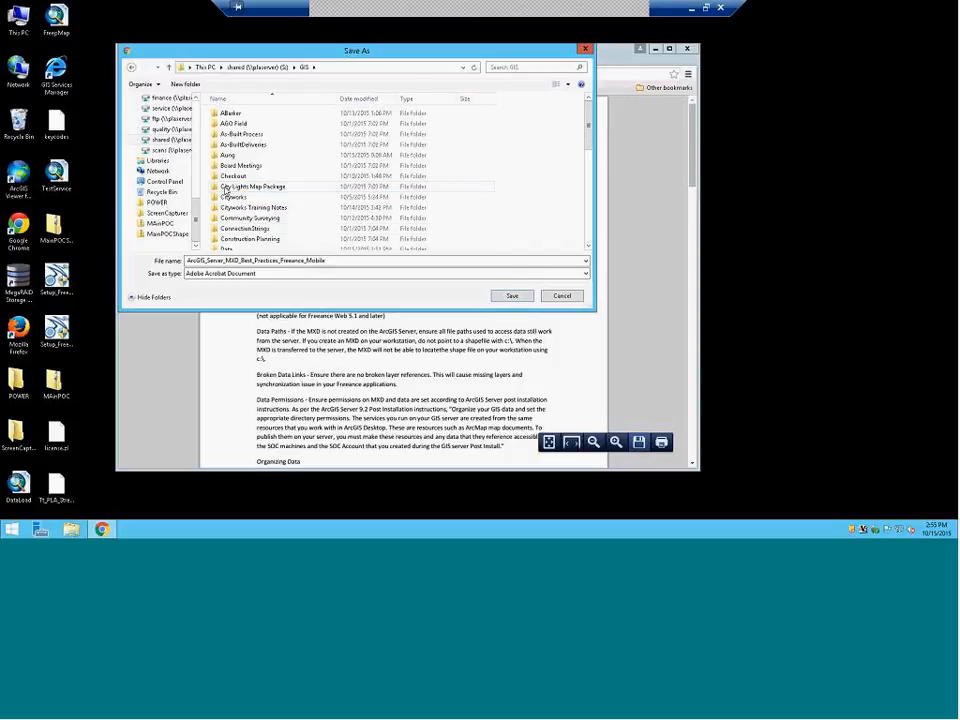
pyautogui.doubleClick(232, 115)
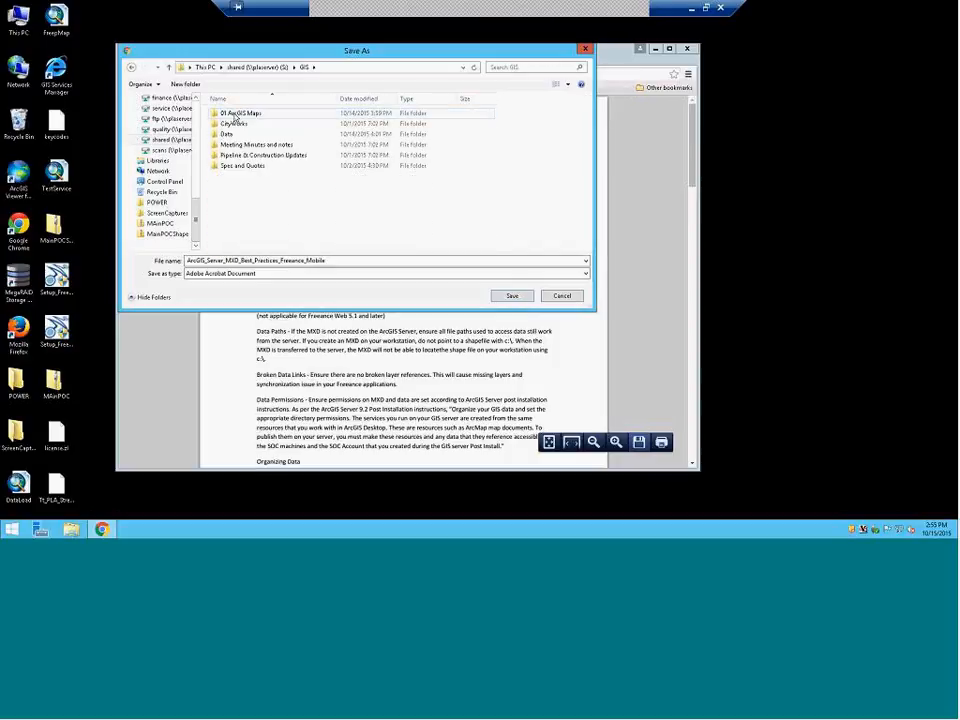
pyautogui.click(511, 296)
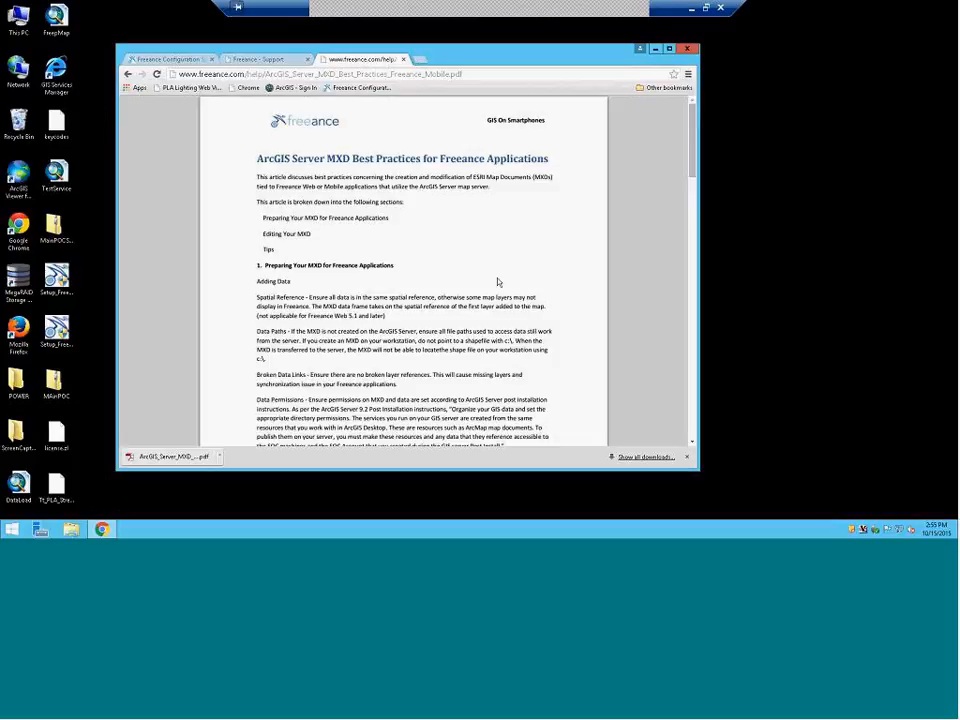
# Skim the MXD best-practices PDF pages, then go back to the Cityworks white papers list
pyautogui.scroll(-4, 519, 262)
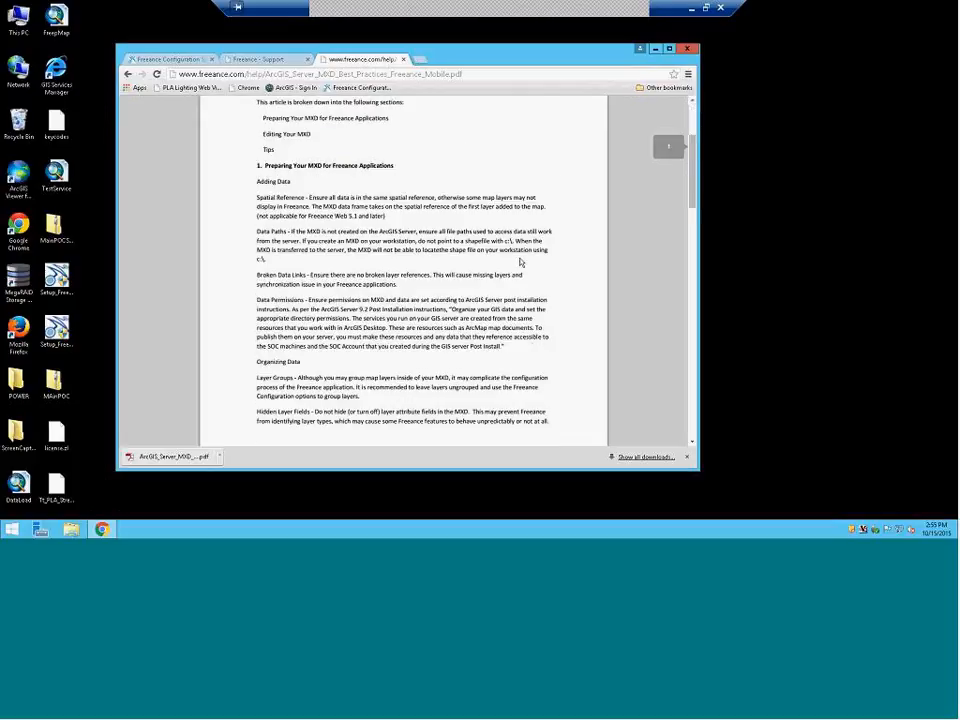
pyautogui.scroll(2, 519, 262)
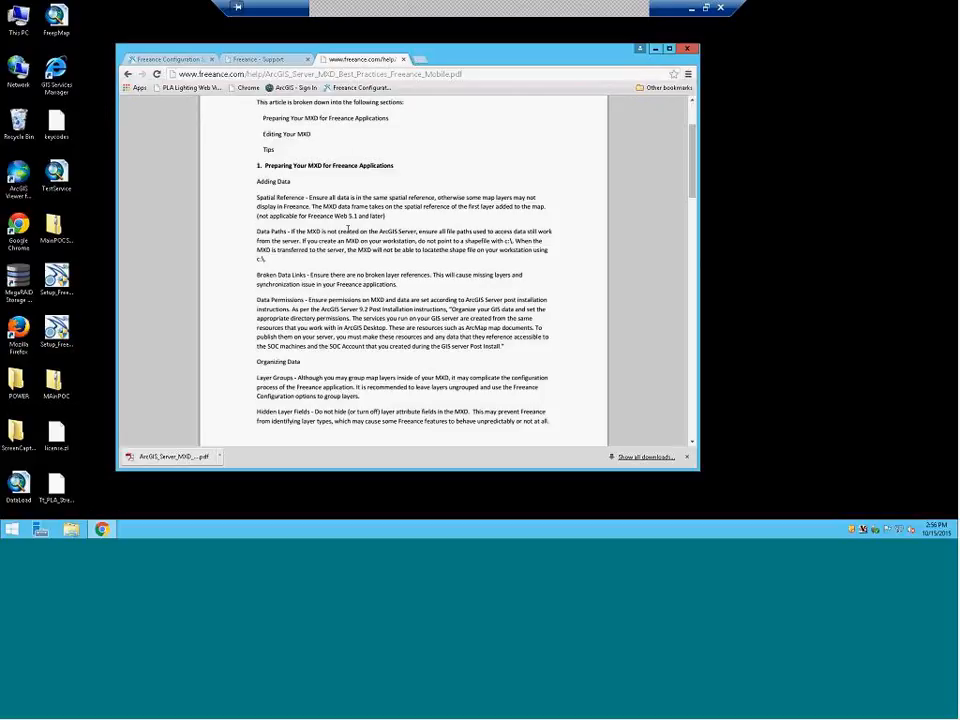
pyautogui.scroll(-10, 348, 228)
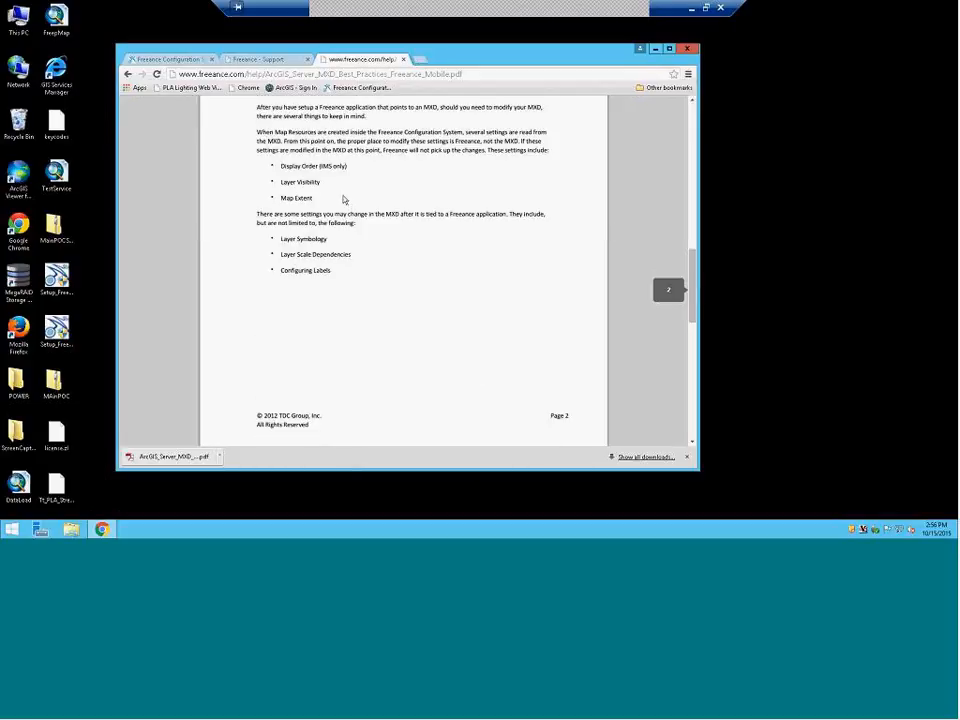
pyautogui.scroll(5, 343, 199)
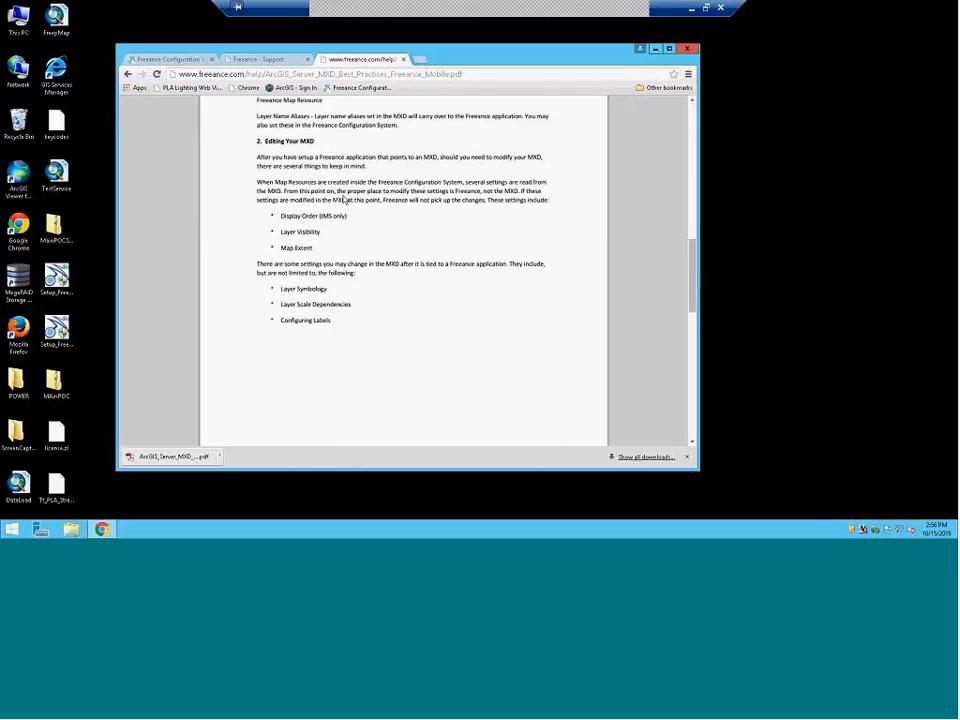
pyautogui.scroll(4, 349, 199)
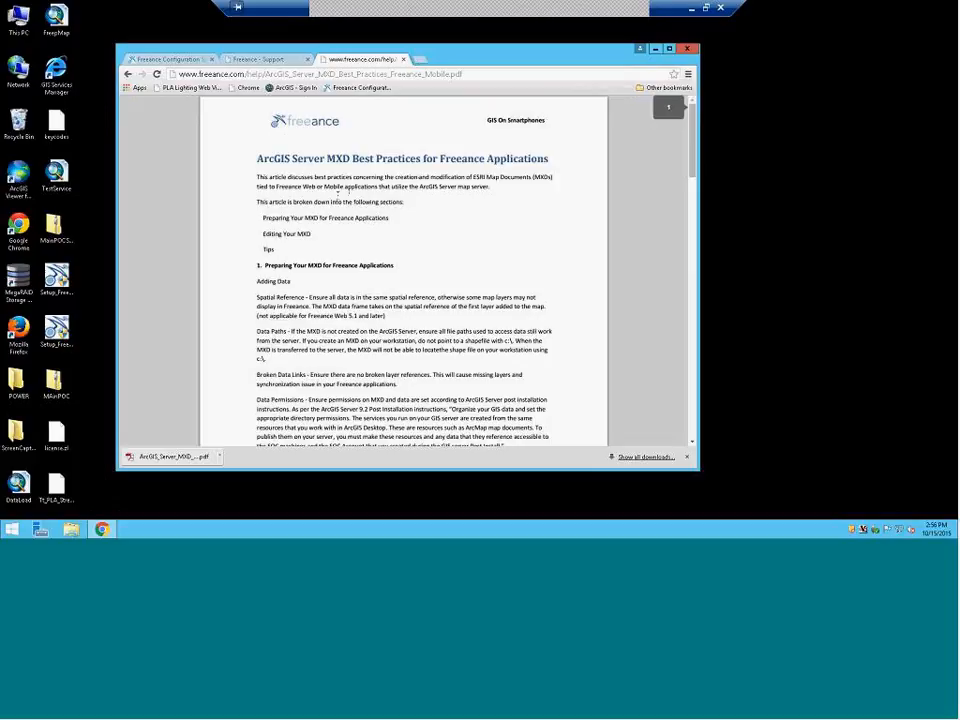
pyautogui.click(128, 74)
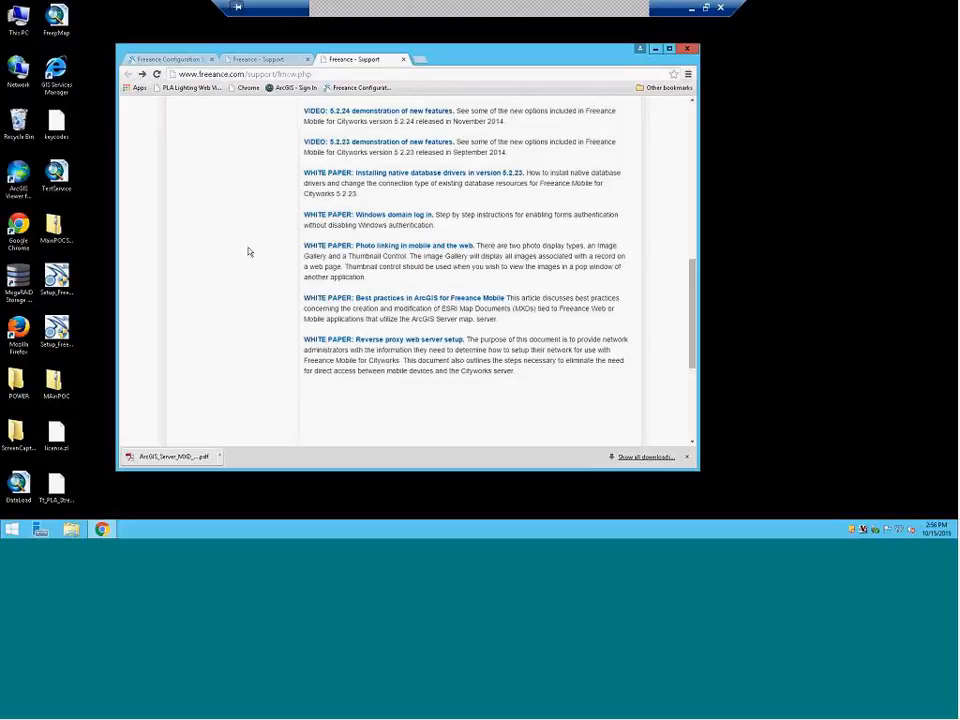
pyautogui.scroll(12, 249, 252)
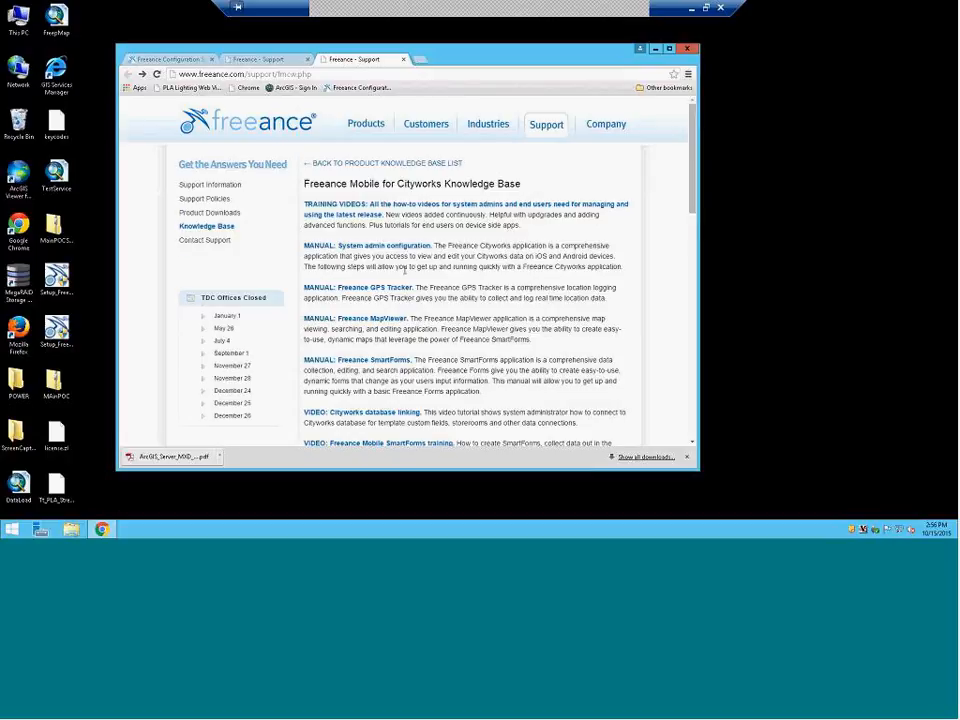
pyautogui.scroll(-15, 405, 270)
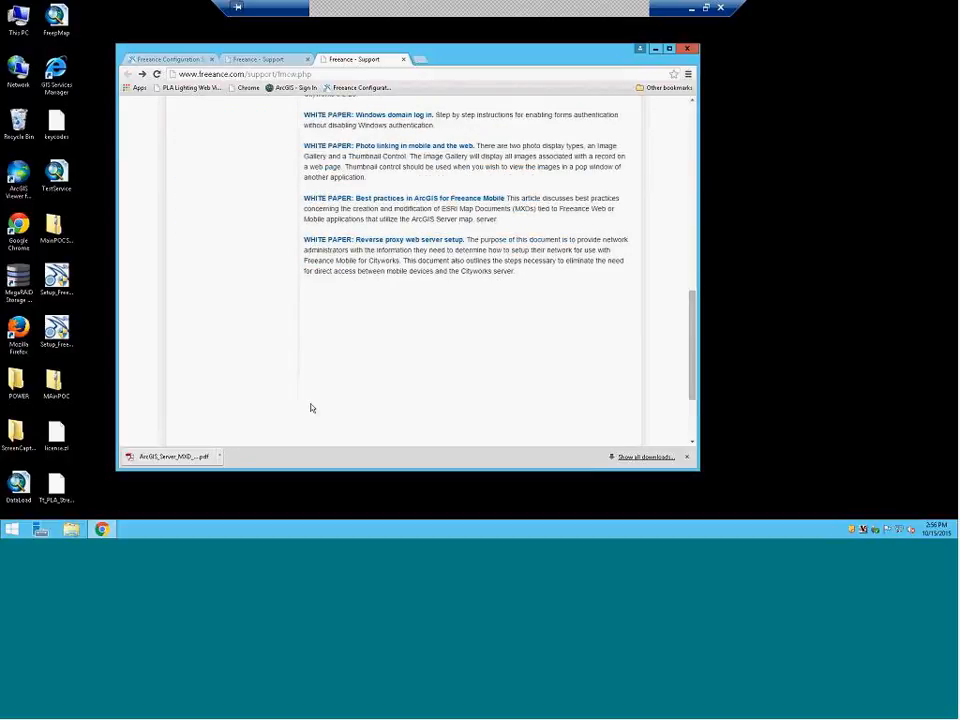
pyautogui.scroll(-2, 321, 397)
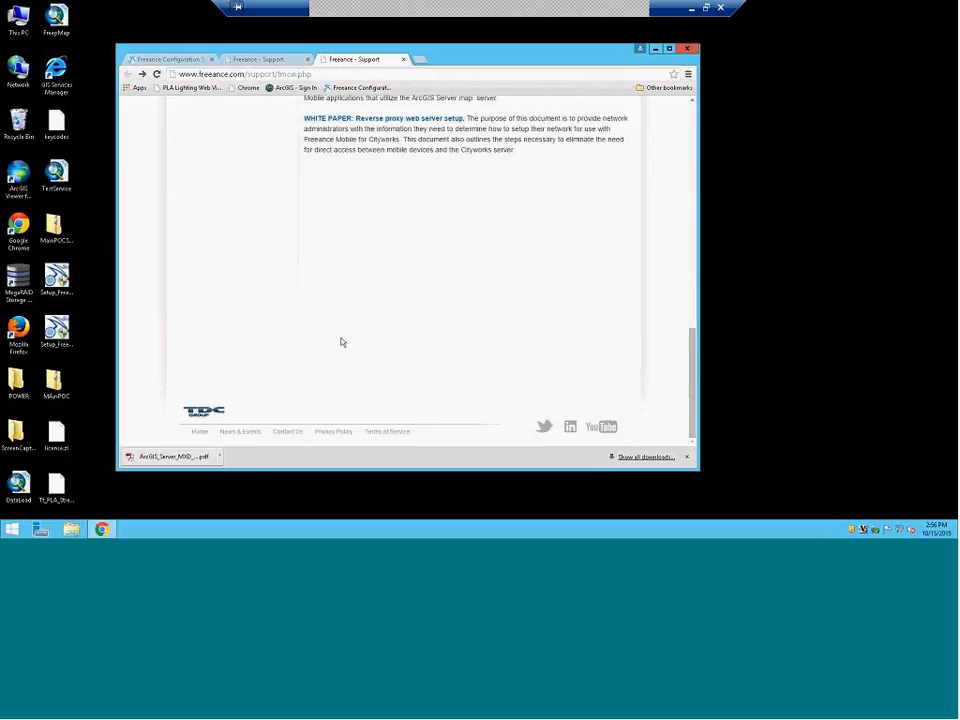
pyautogui.scroll(5, 339, 341)
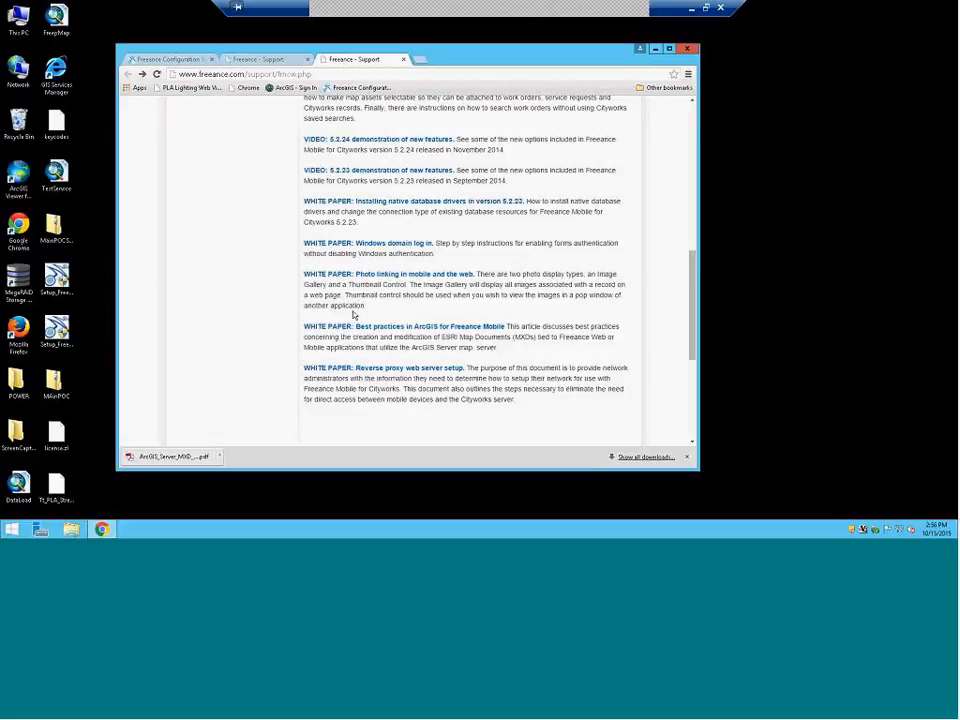
pyautogui.scroll(2, 353, 311)
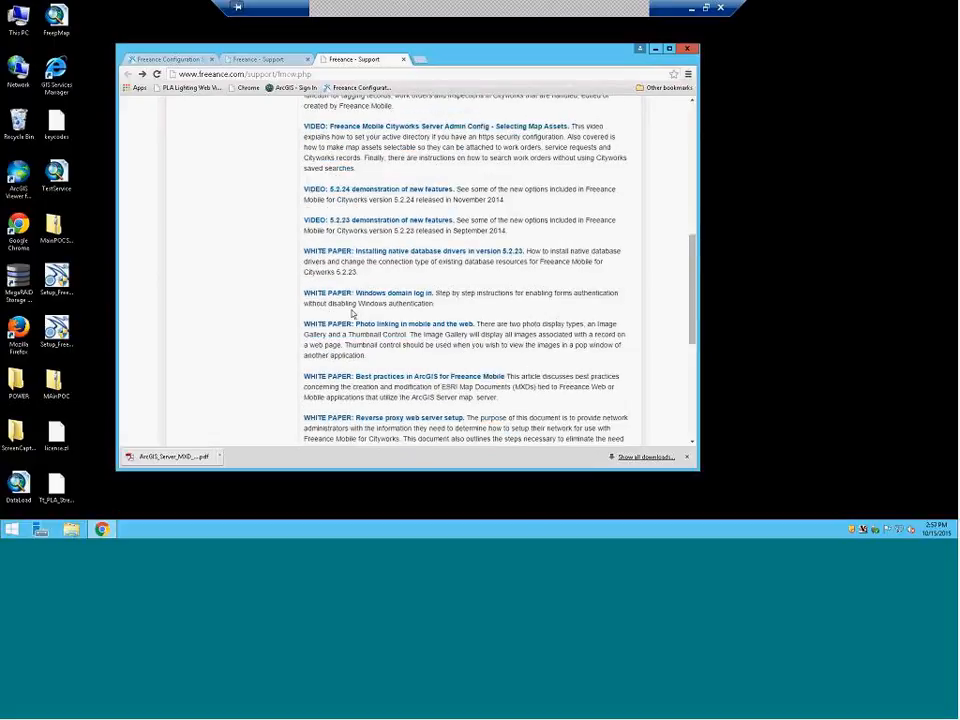
pyautogui.scroll(1, 295, 294)
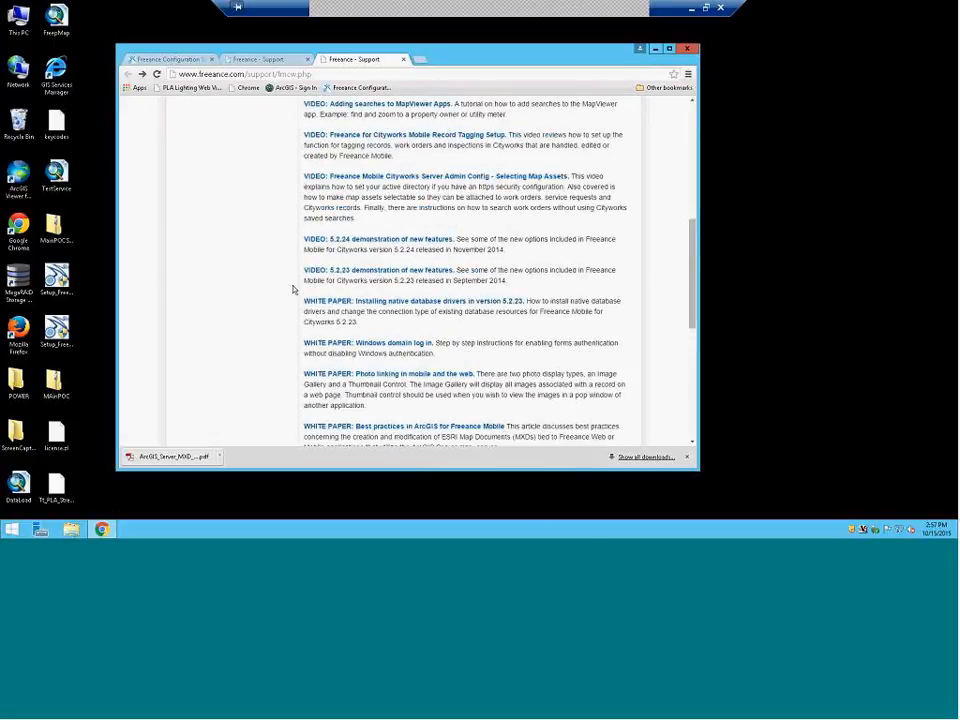
pyautogui.scroll(1, 295, 288)
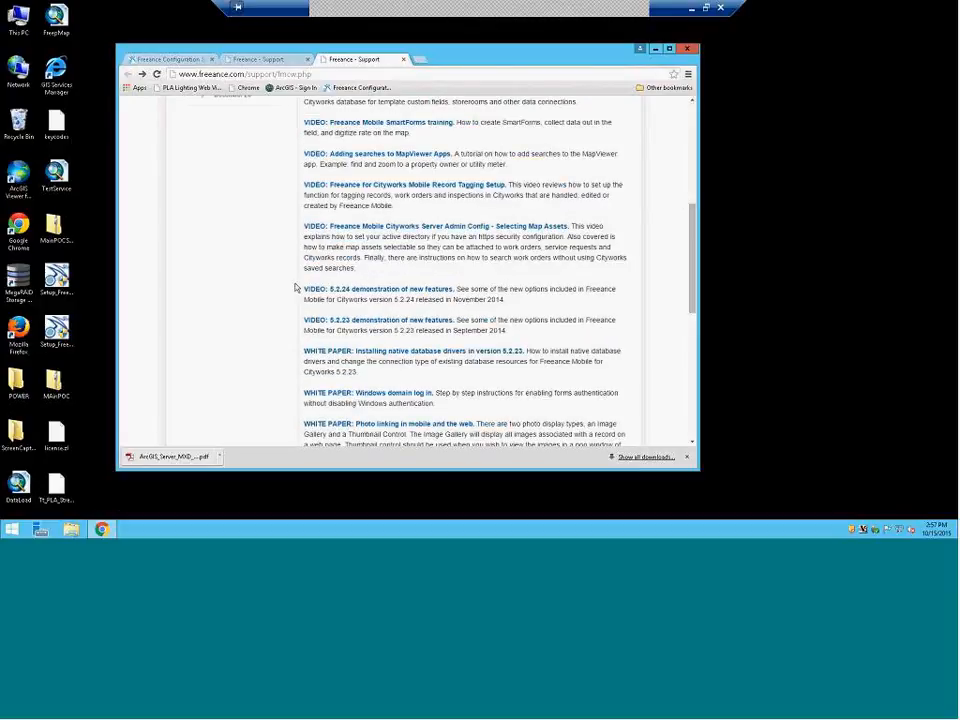
pyautogui.scroll(1, 295, 288)
pyautogui.scroll(1, 295, 288)
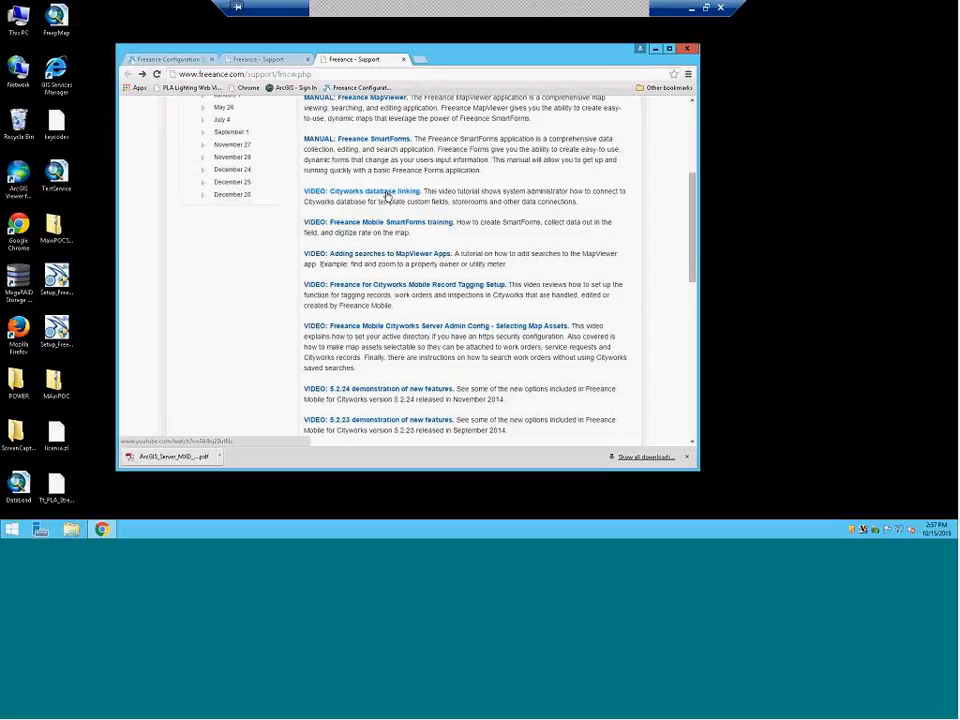
pyautogui.scroll(2, 410, 198)
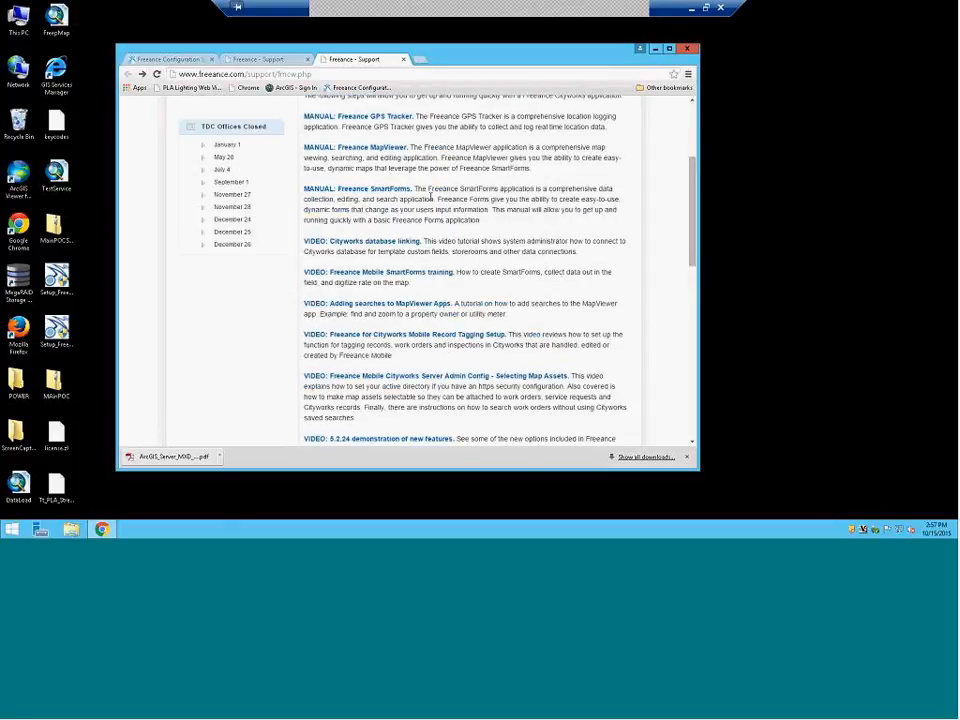
pyautogui.scroll(1, 434, 198)
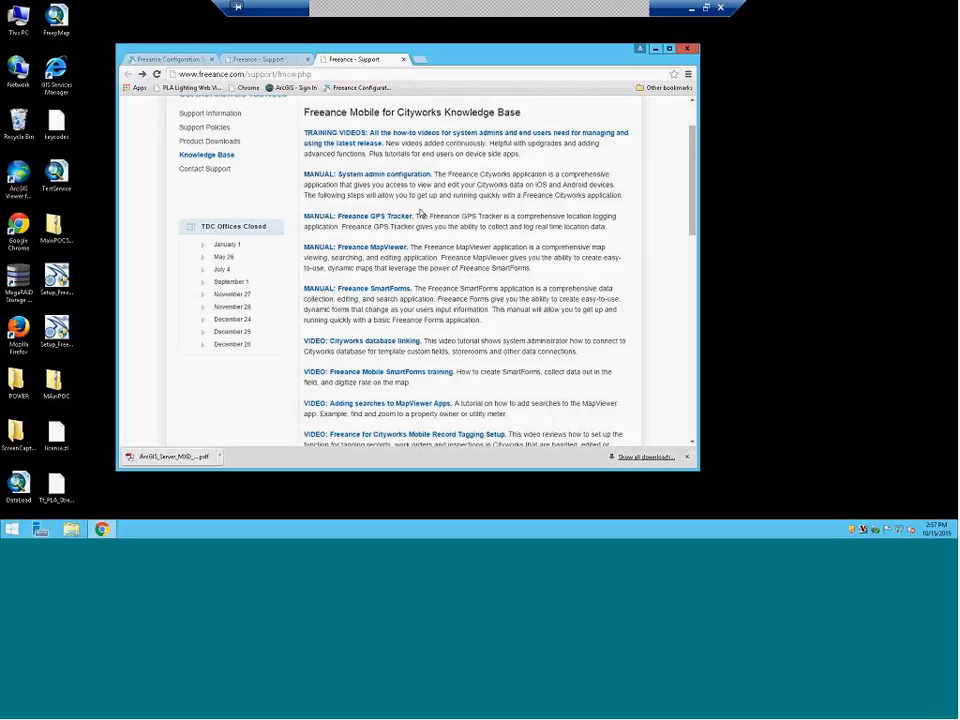
pyautogui.scroll(-2, 421, 213)
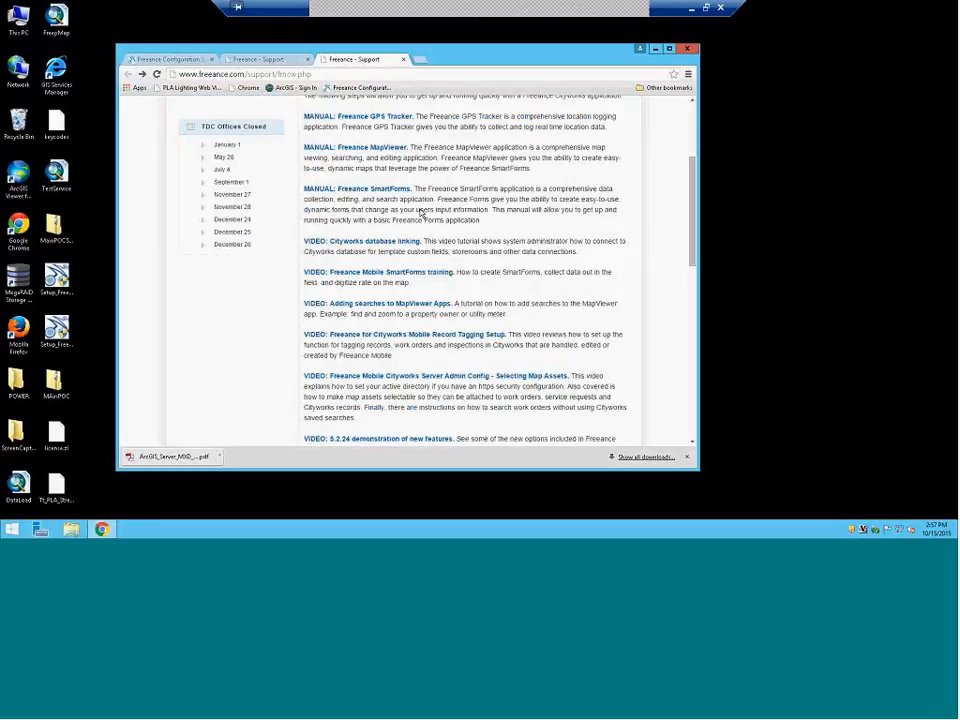
pyautogui.scroll(-7, 421, 210)
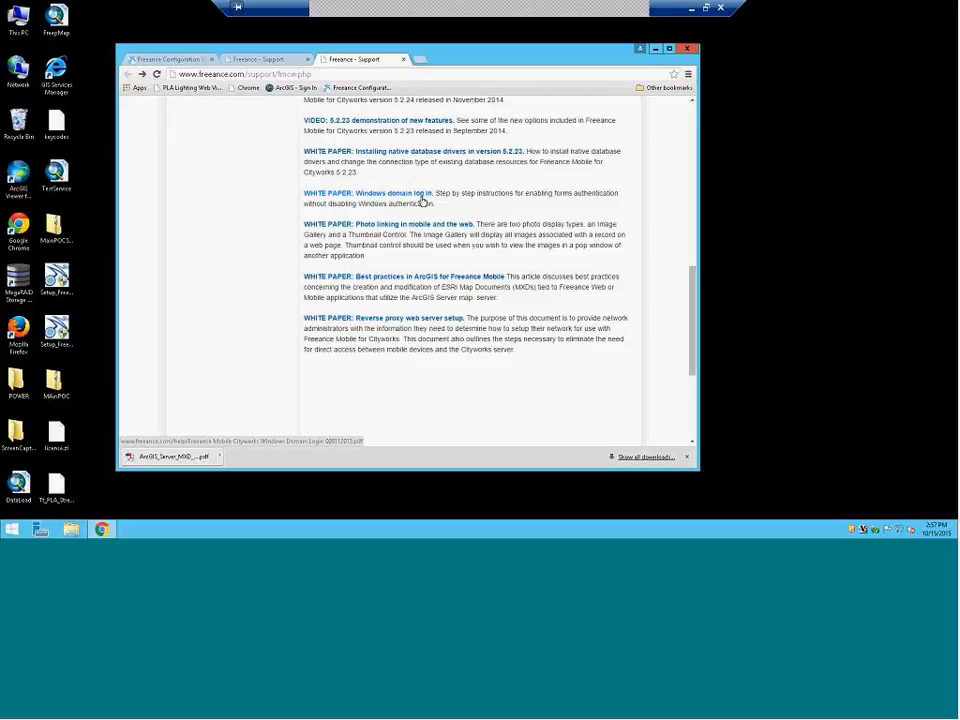
pyautogui.scroll(-4, 421, 201)
pyautogui.scroll(10, 422, 201)
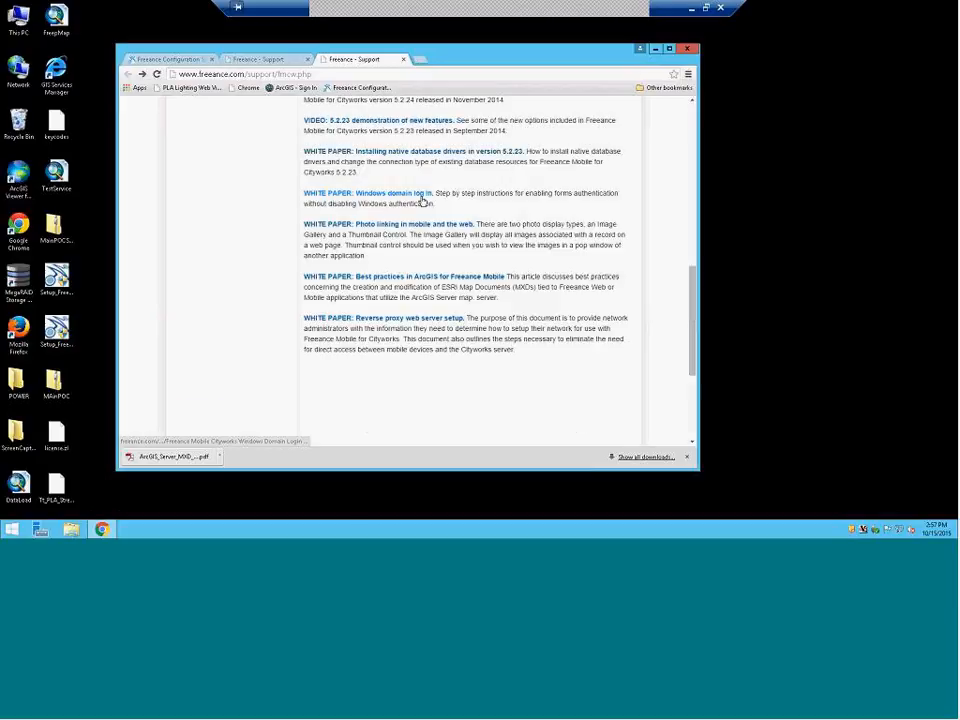
pyautogui.scroll(7, 421, 201)
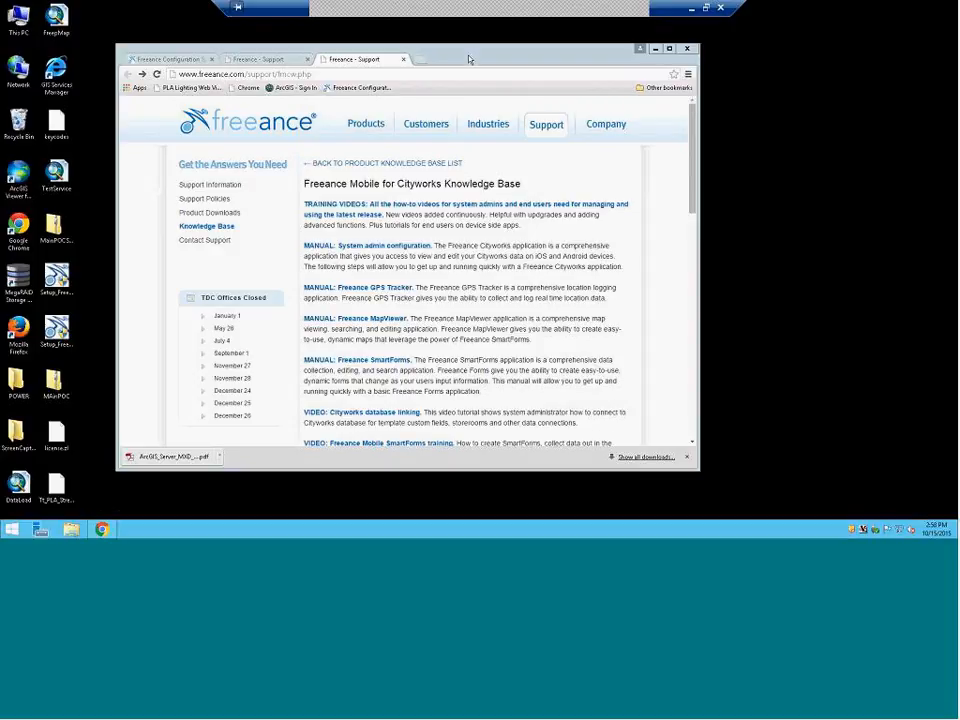
# Search Google for 'open vpn' in a new fourth Chrome tab
pyautogui.click(422, 62)
pyautogui.click(422, 62)
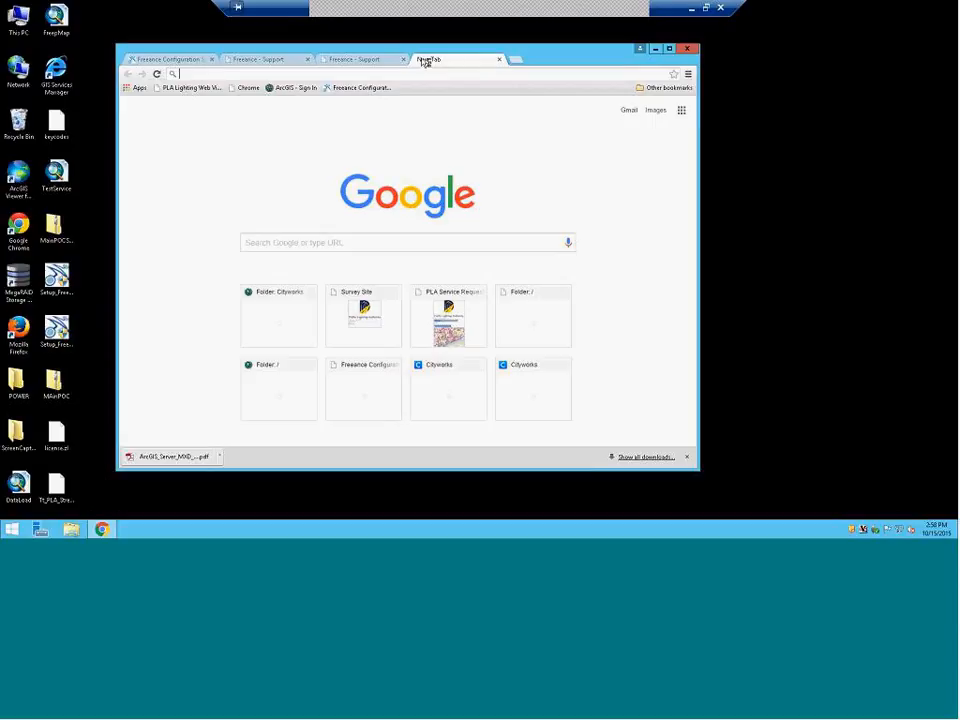
pyautogui.write('open vpn')
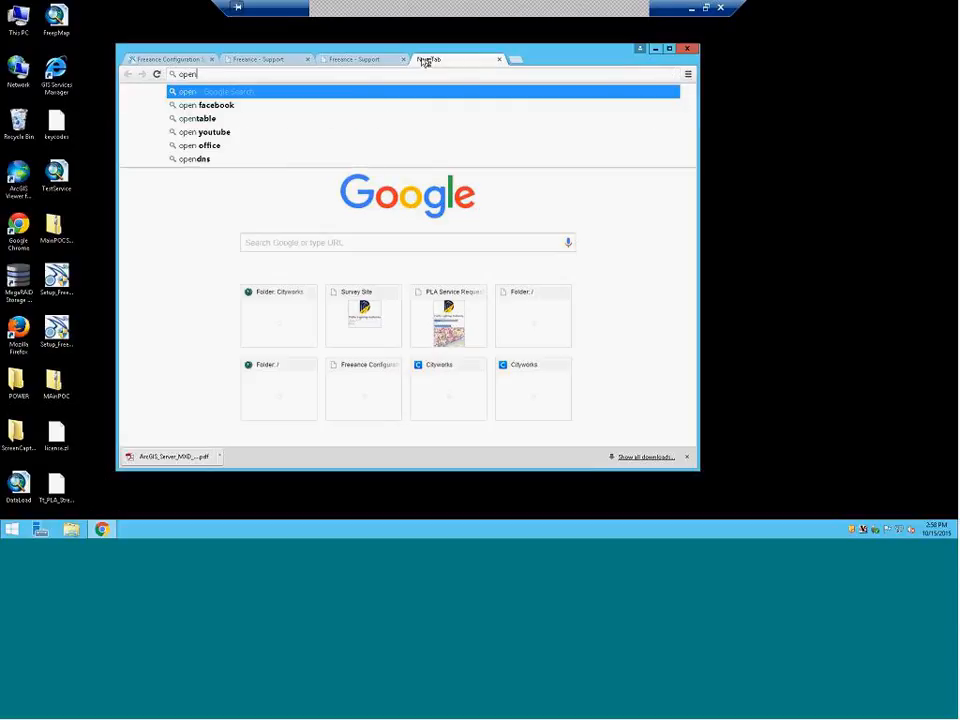
pyautogui.press('Return')
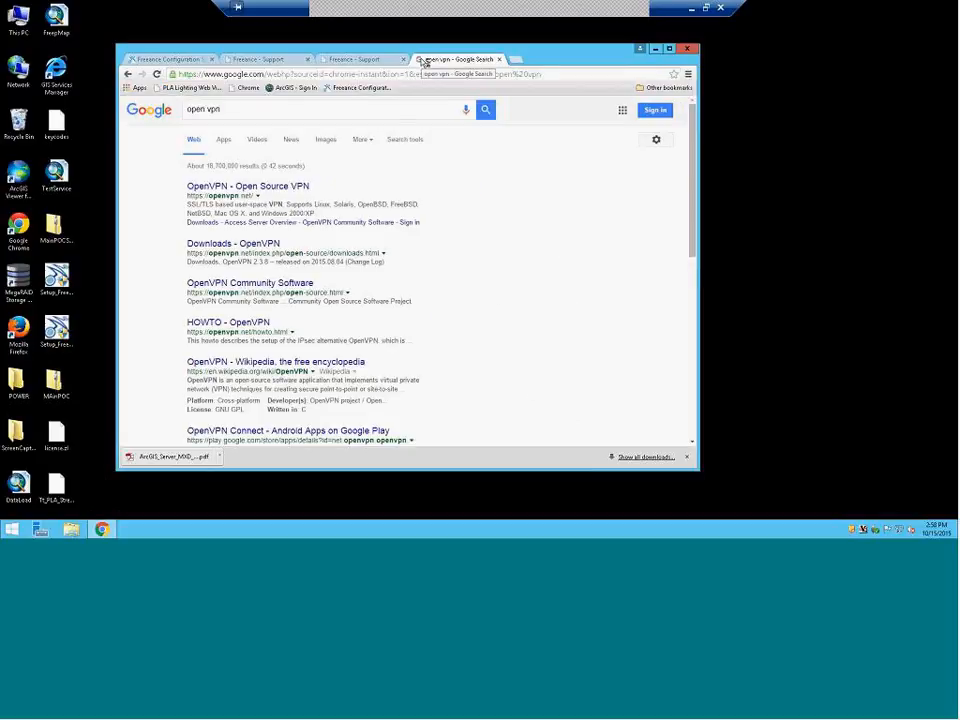
# Open the 'OpenVPN - Open Source VPN' result and browse the openvpn.net home page
pyautogui.click(261, 186)
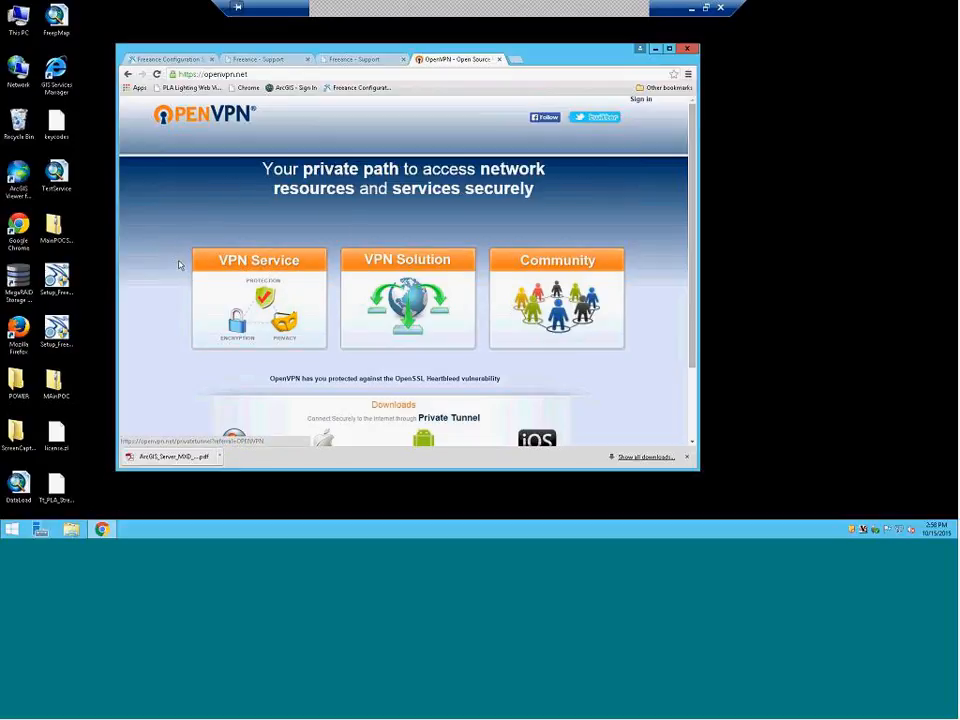
pyautogui.scroll(-1, 170, 345)
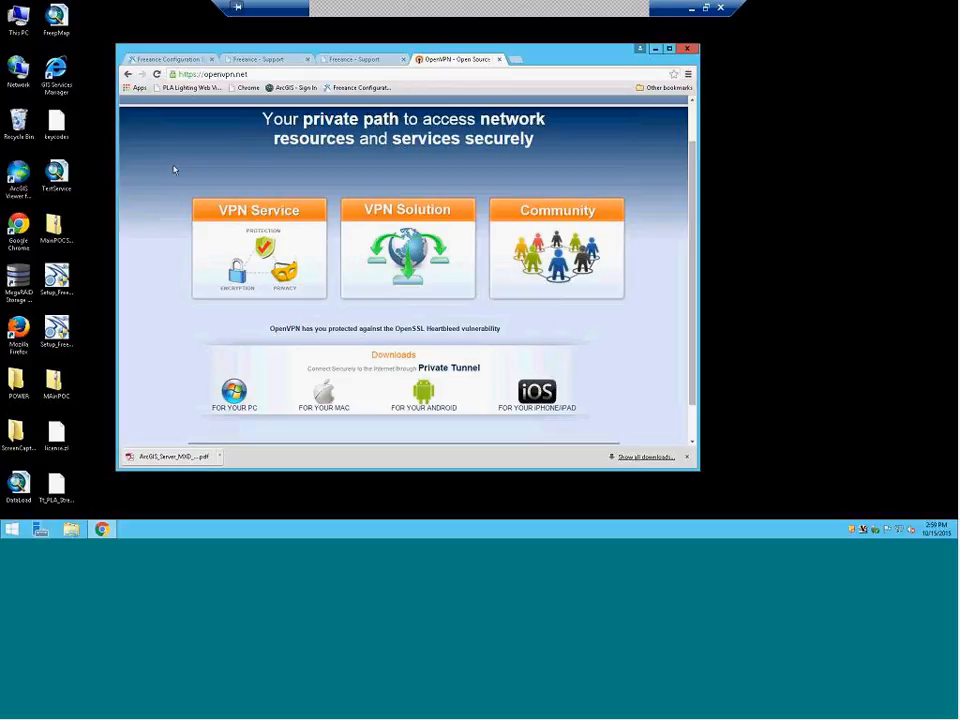
pyautogui.scroll(-1, 170, 352)
pyautogui.scroll(3, 167, 356)
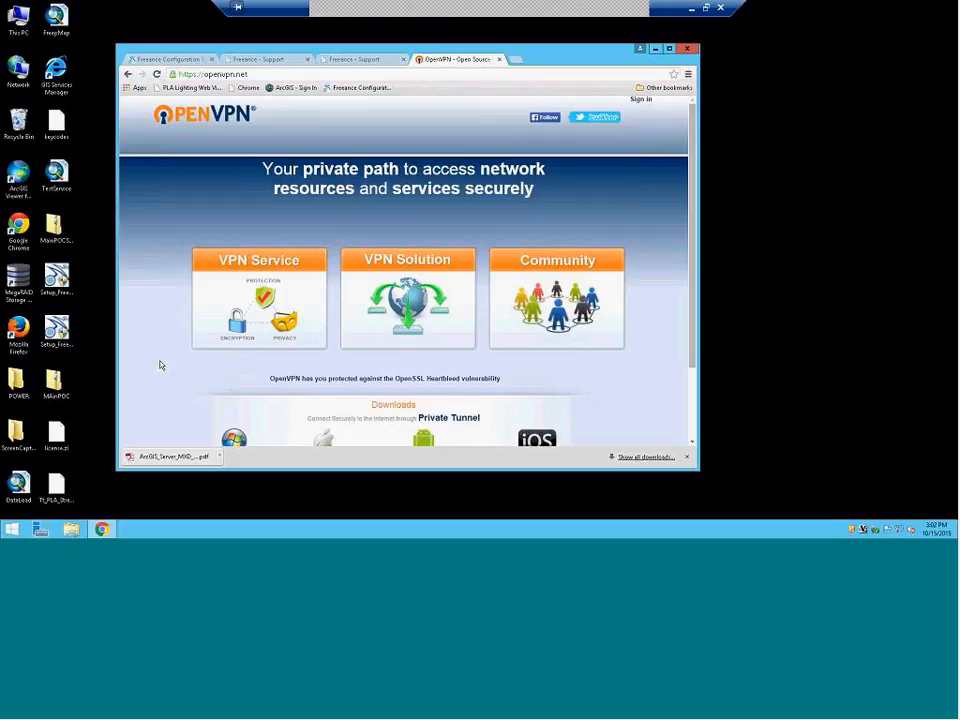
# Close Chrome, confirm disconnecting the remote desktop, and confirm Leave Meeting in WebEx
pyautogui.click(687, 48)
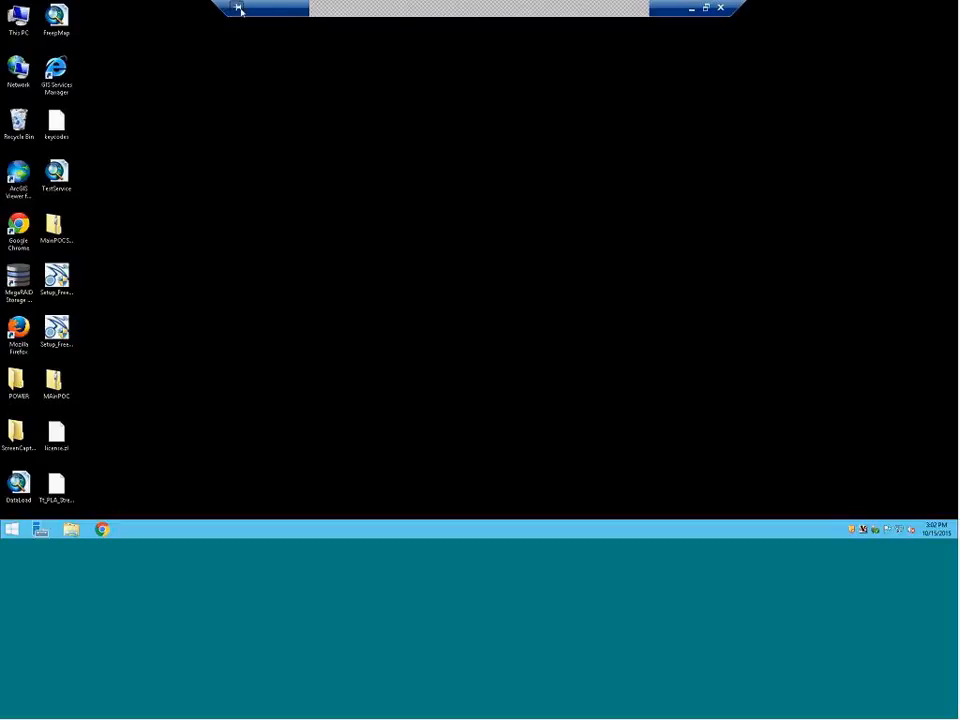
pyautogui.click(720, 8)
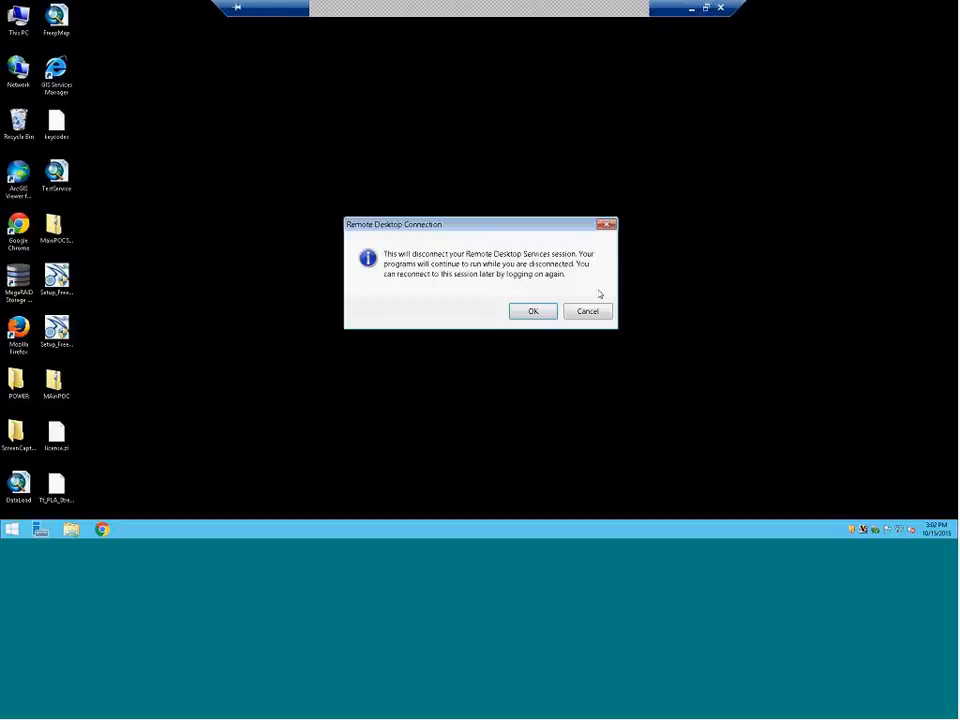
pyautogui.click(533, 311)
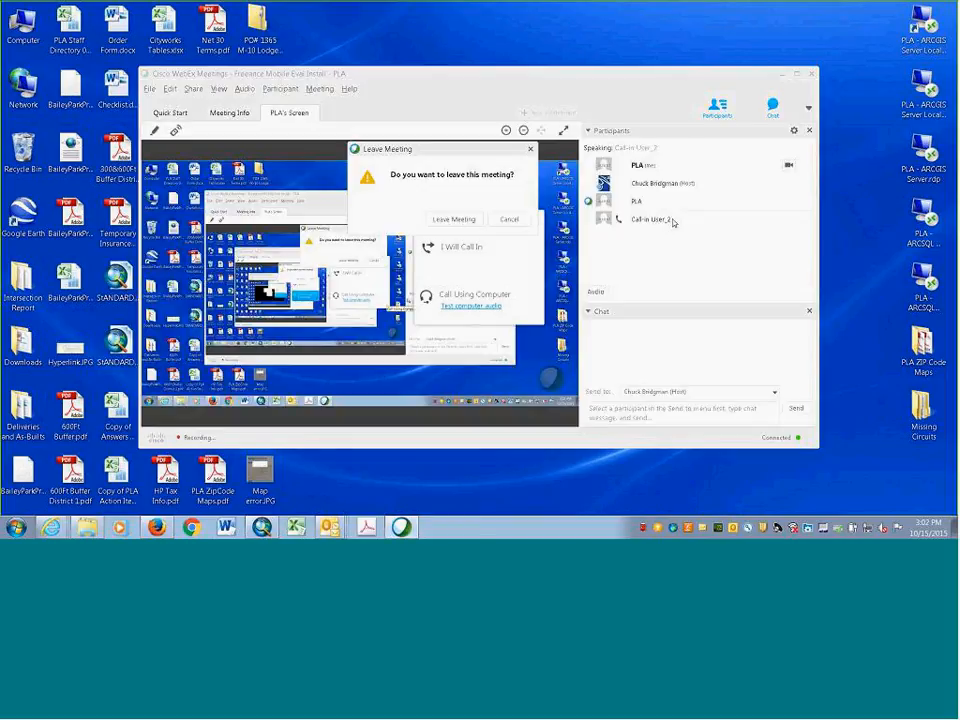
pyautogui.click(446, 219)
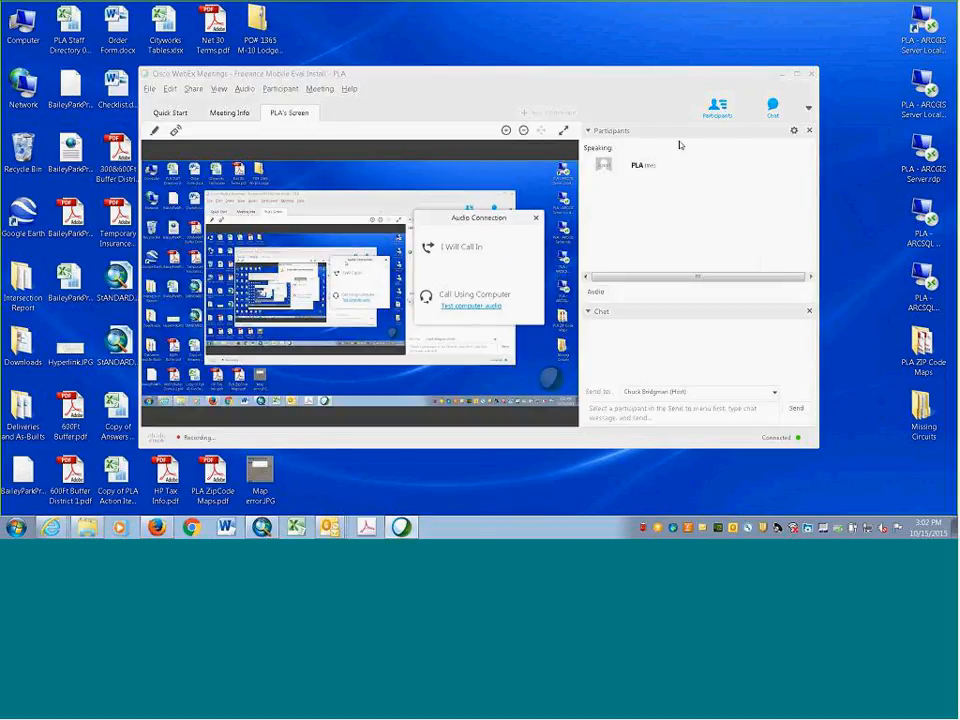